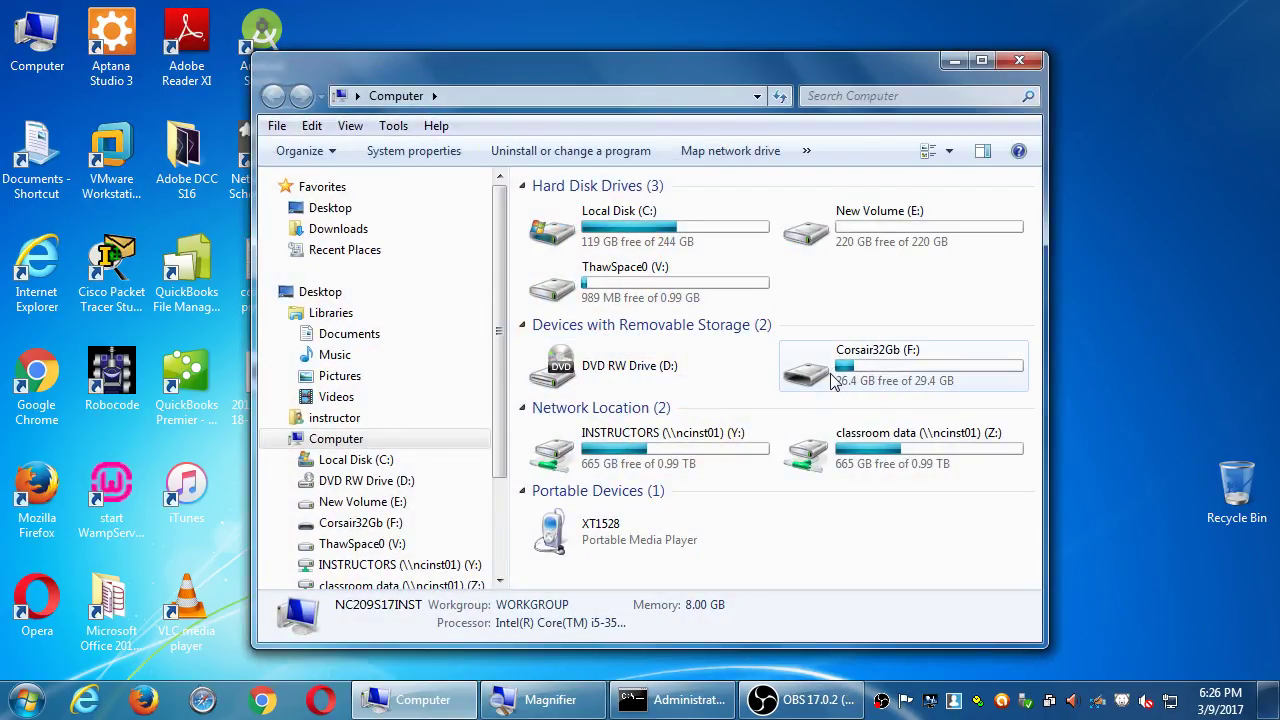
Open the apps folder on the Corsair32Gb (F:) drive and copy the template2017-03-07 folder within it.
{"action": "double_click", "coordinate": [830, 380]}
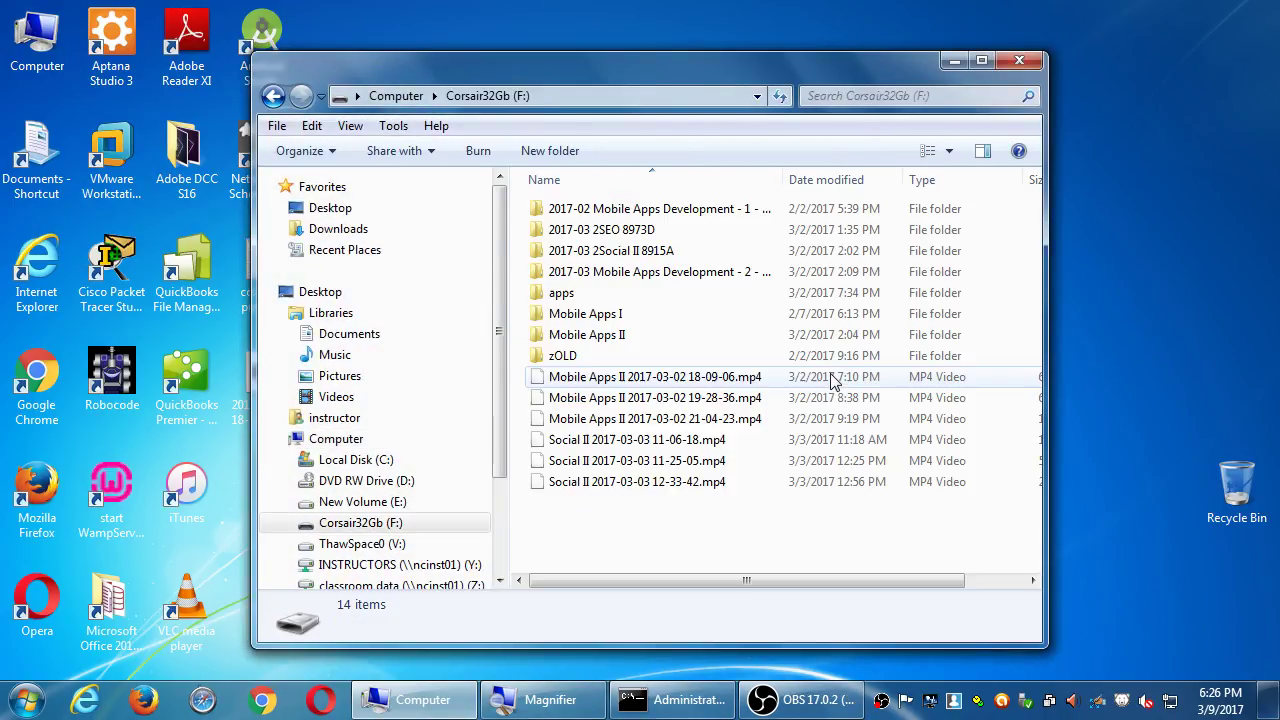
{"action": "double_click", "coordinate": [563, 294]}
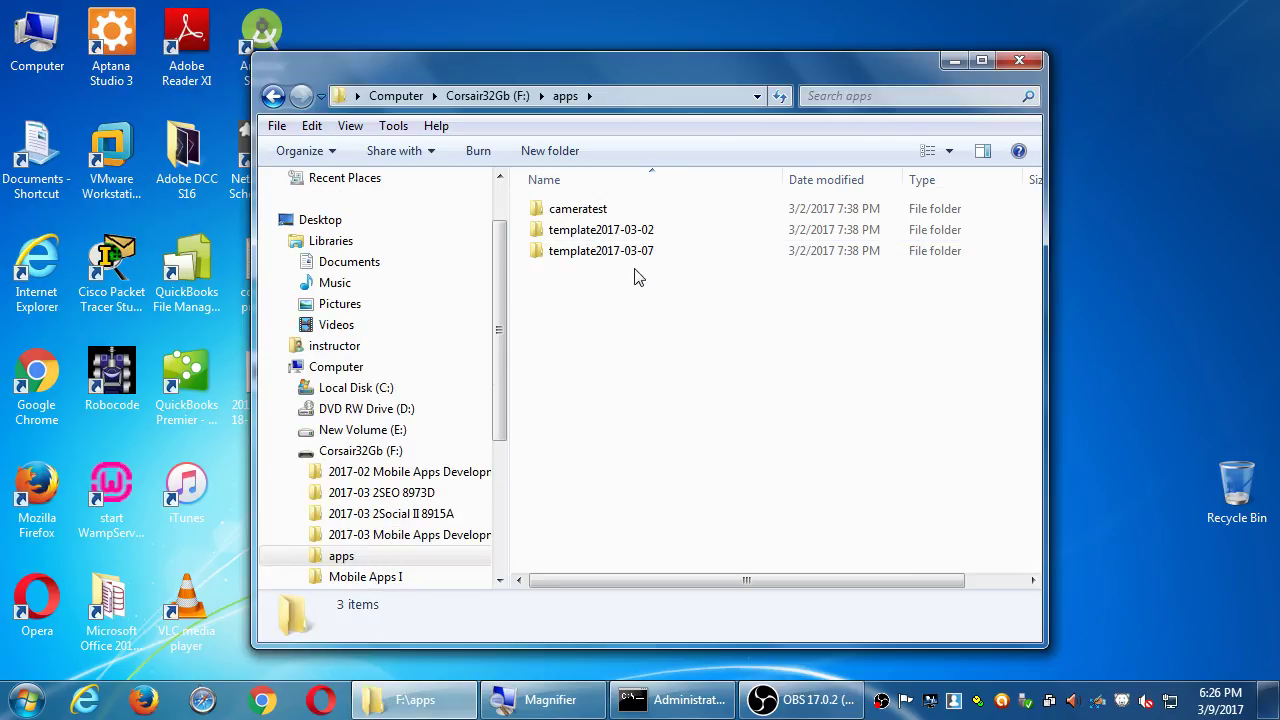
{"action": "left_click_drag", "start_coordinate": [646, 251], "coordinate": [660, 343]}
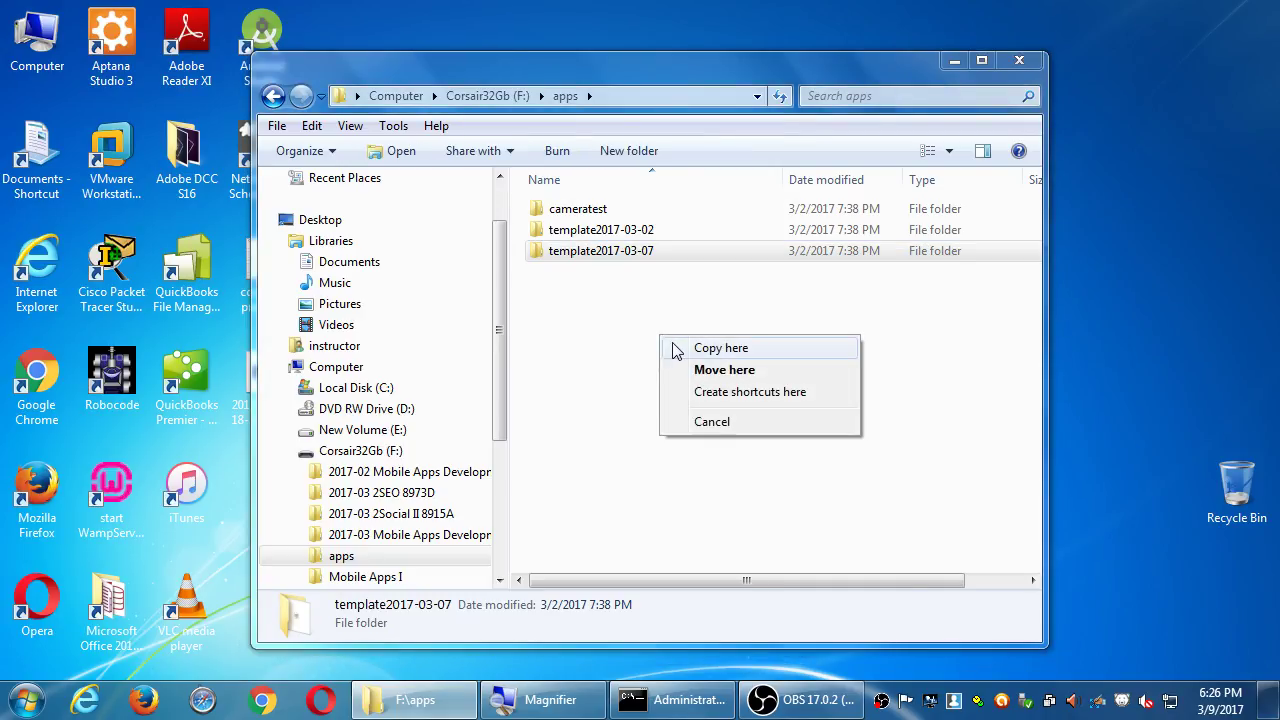
{"action": "left_click", "coordinate": [670, 349]}
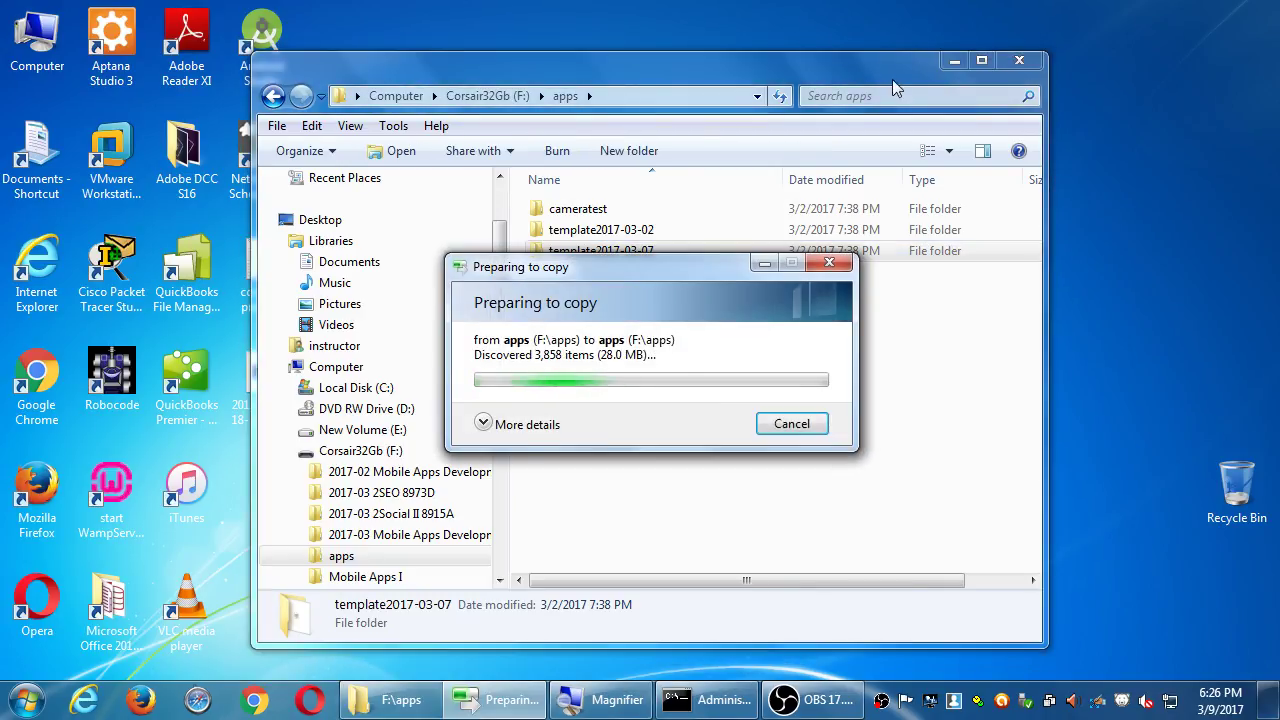
{"action": "left_click_drag", "start_coordinate": [620, 266], "coordinate": [704, 343]}
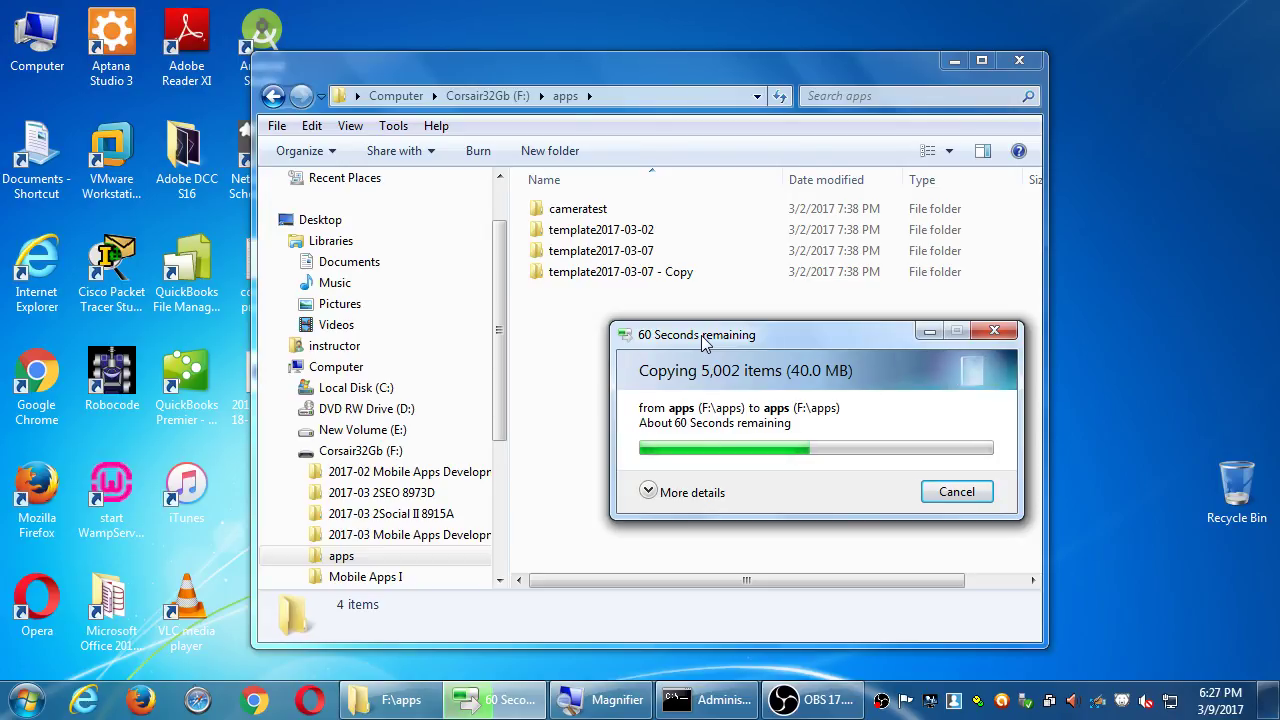
Show the desktop, search the installed programs for "photo" and launch Adobe Photoshop CC 2015.
{"action": "key", "text": "super+d"}
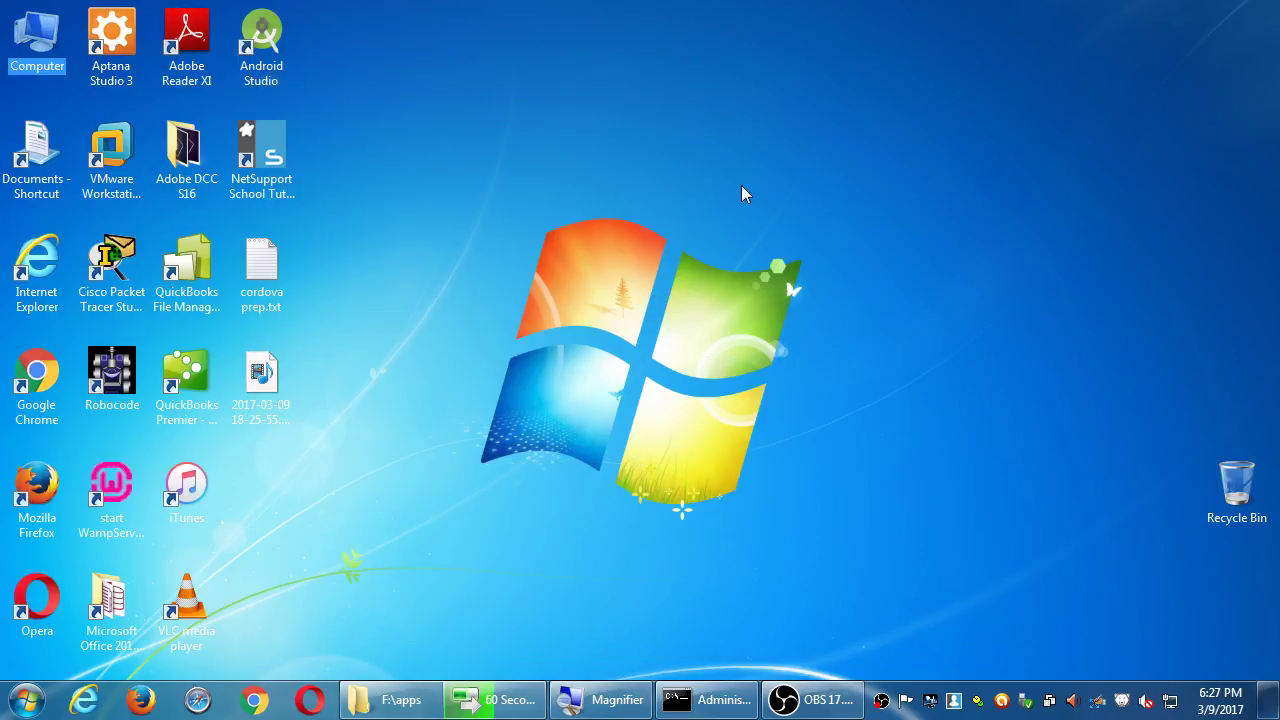
{"action": "left_click", "coordinate": [741, 180]}
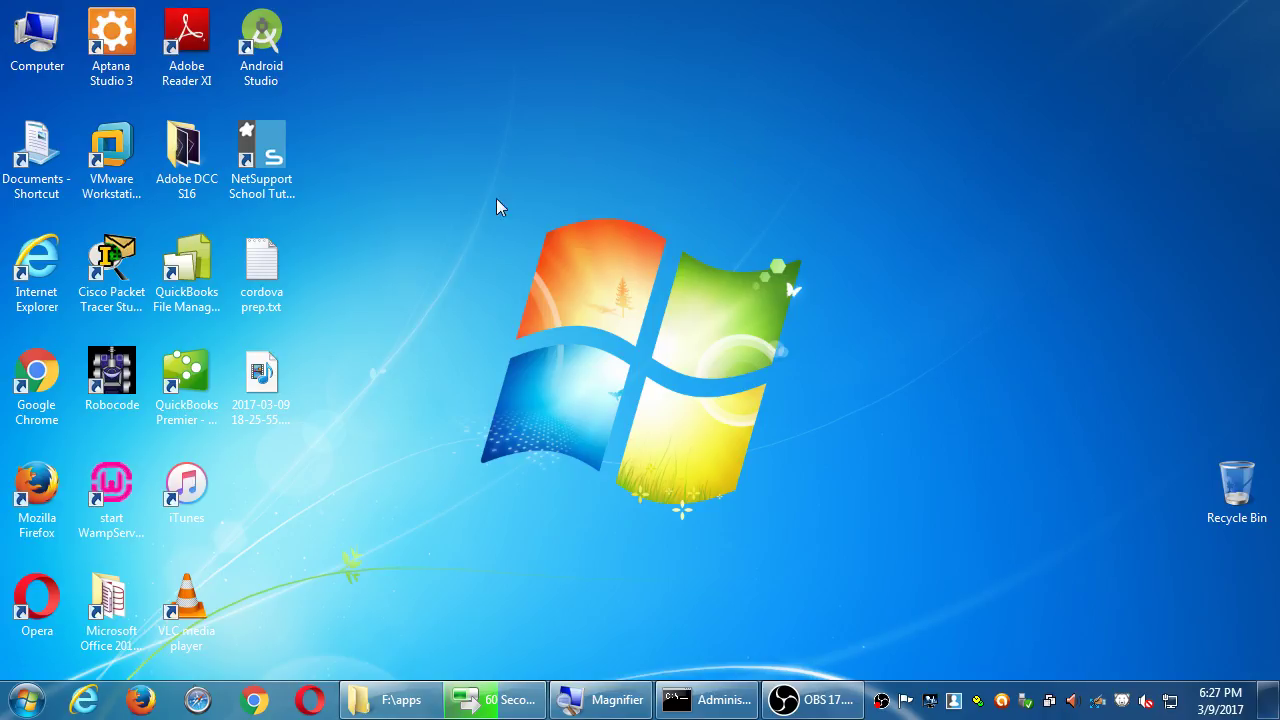
{"action": "left_click_drag", "start_coordinate": [466, 205], "coordinate": [952, 546]}
{"action": "left_click", "coordinate": [30, 703]}
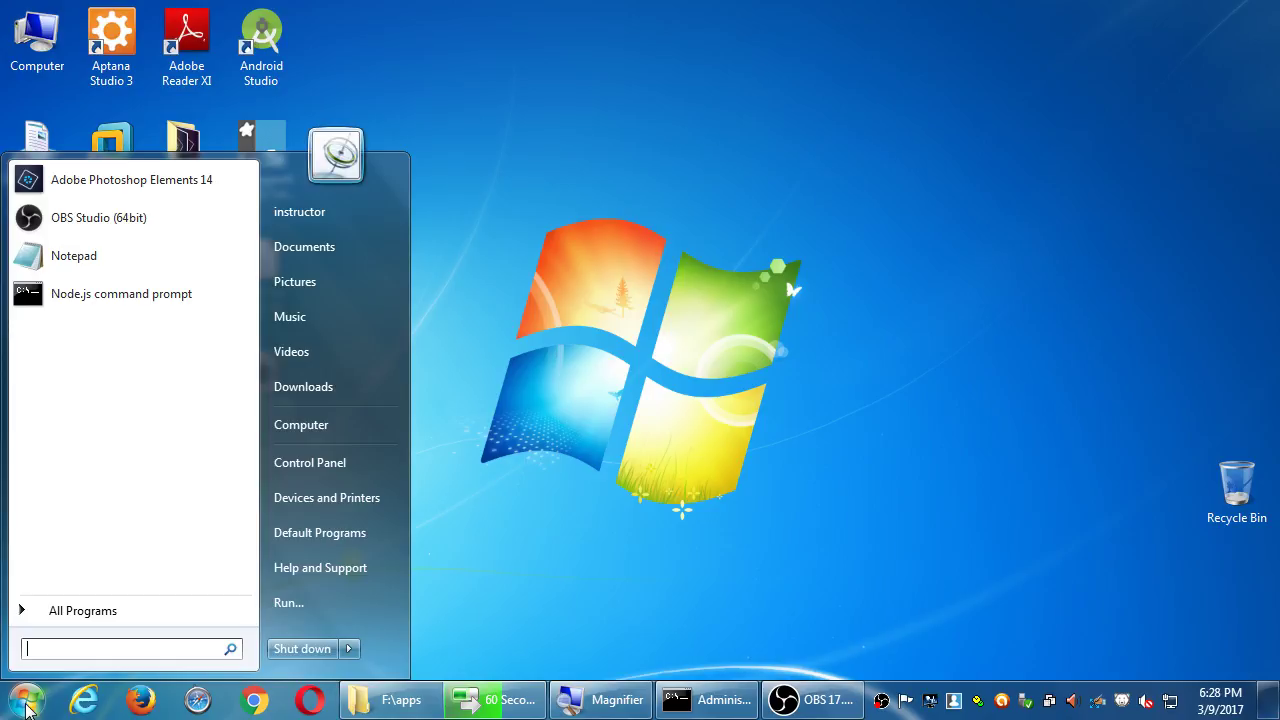
{"action": "type", "text": "photo"}
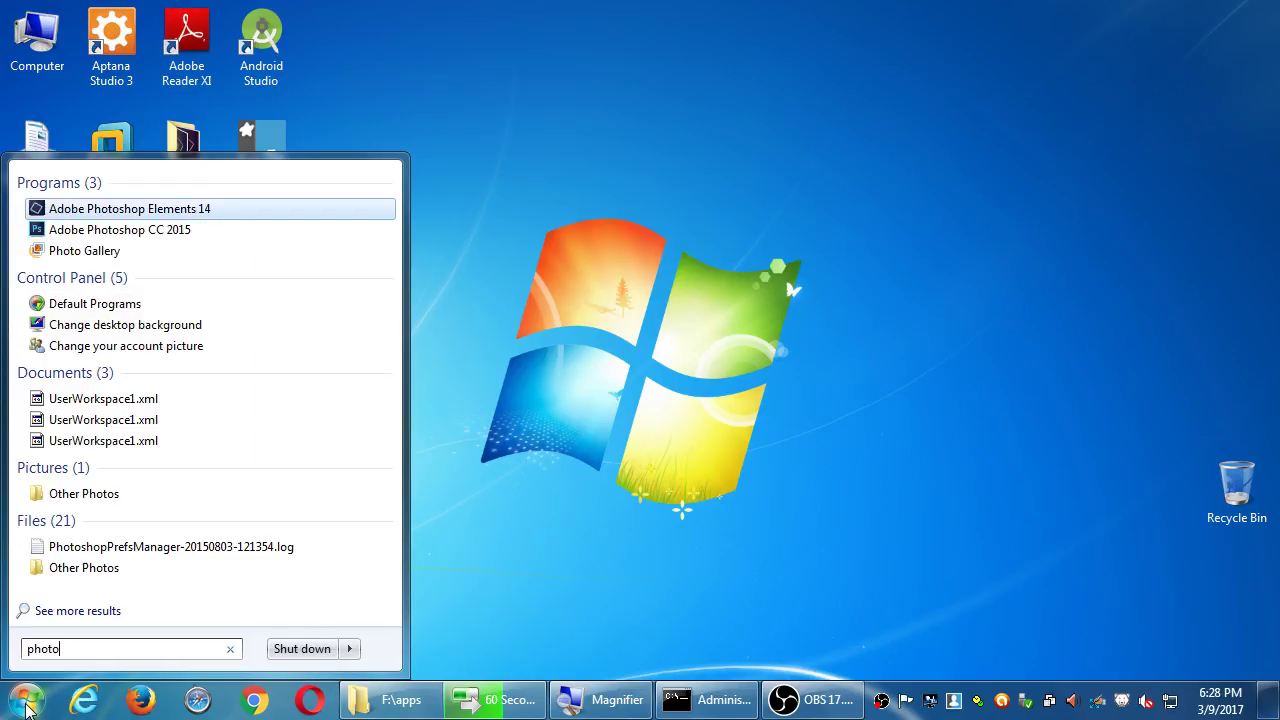
{"action": "key", "text": "Down"}
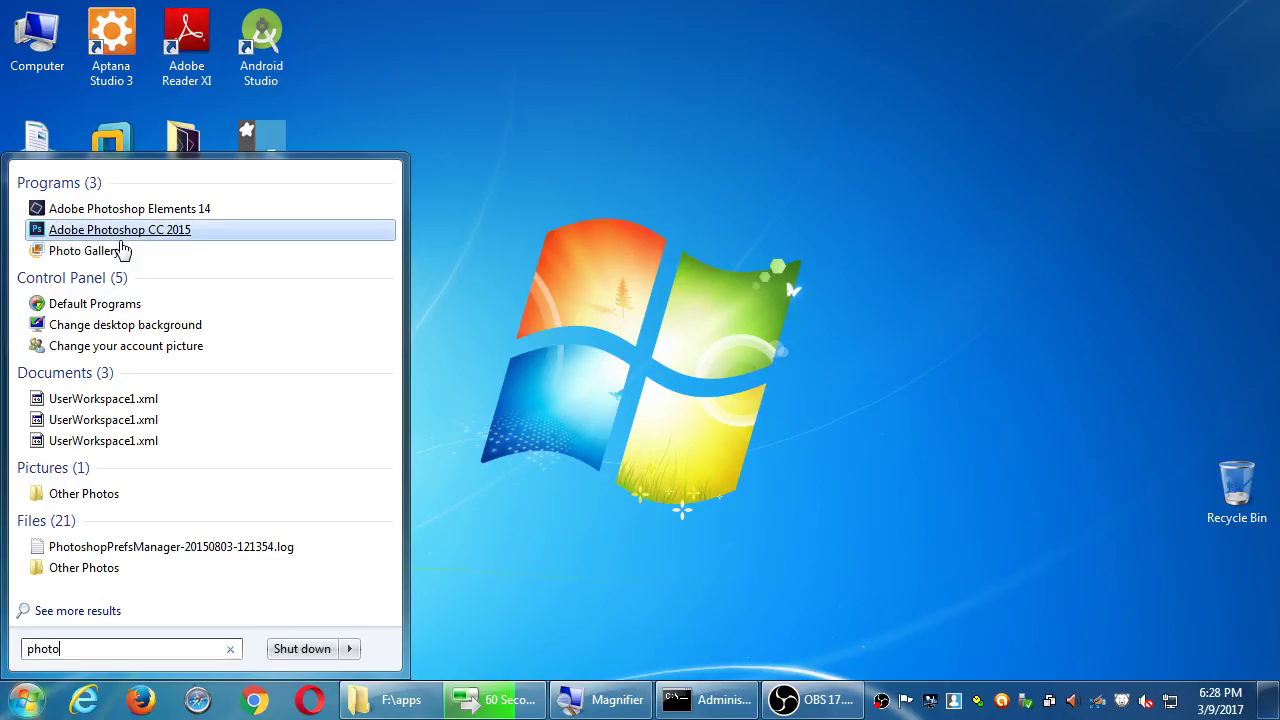
{"action": "left_click", "coordinate": [143, 238]}
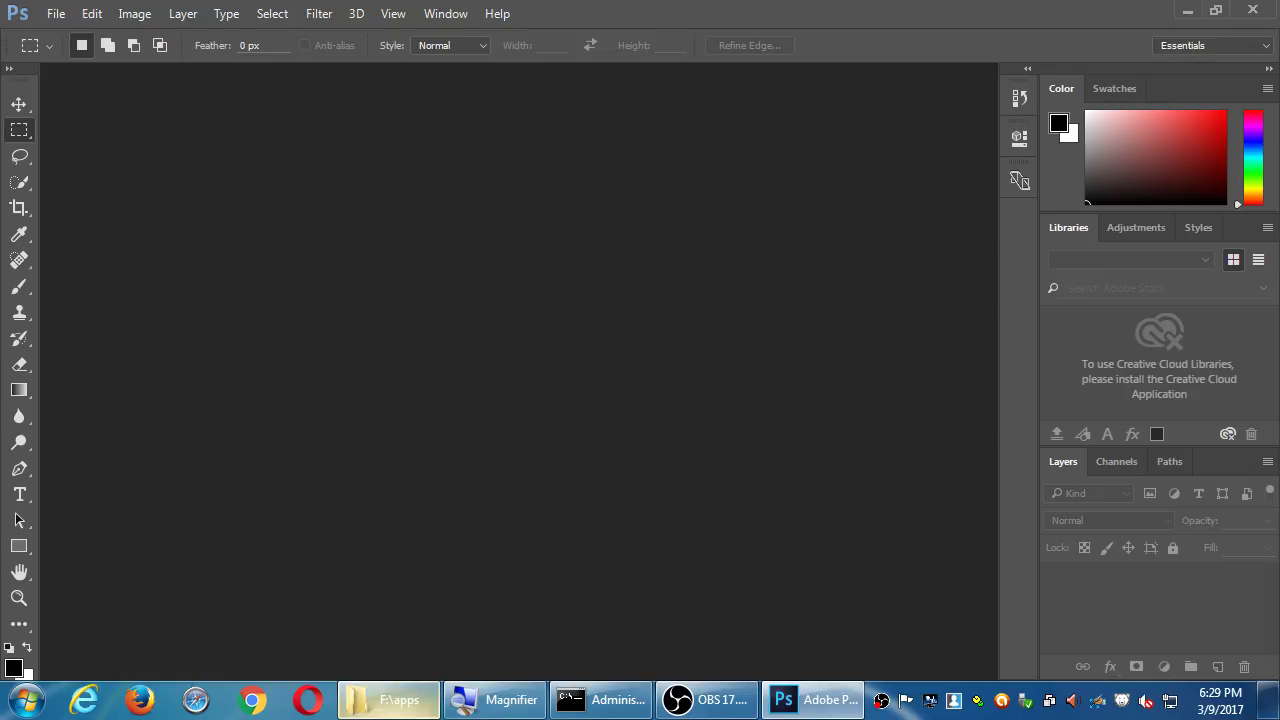
Return to the apps folder and rename the copied template folder as template2017-03-09.
{"action": "left_click", "coordinate": [395, 700]}
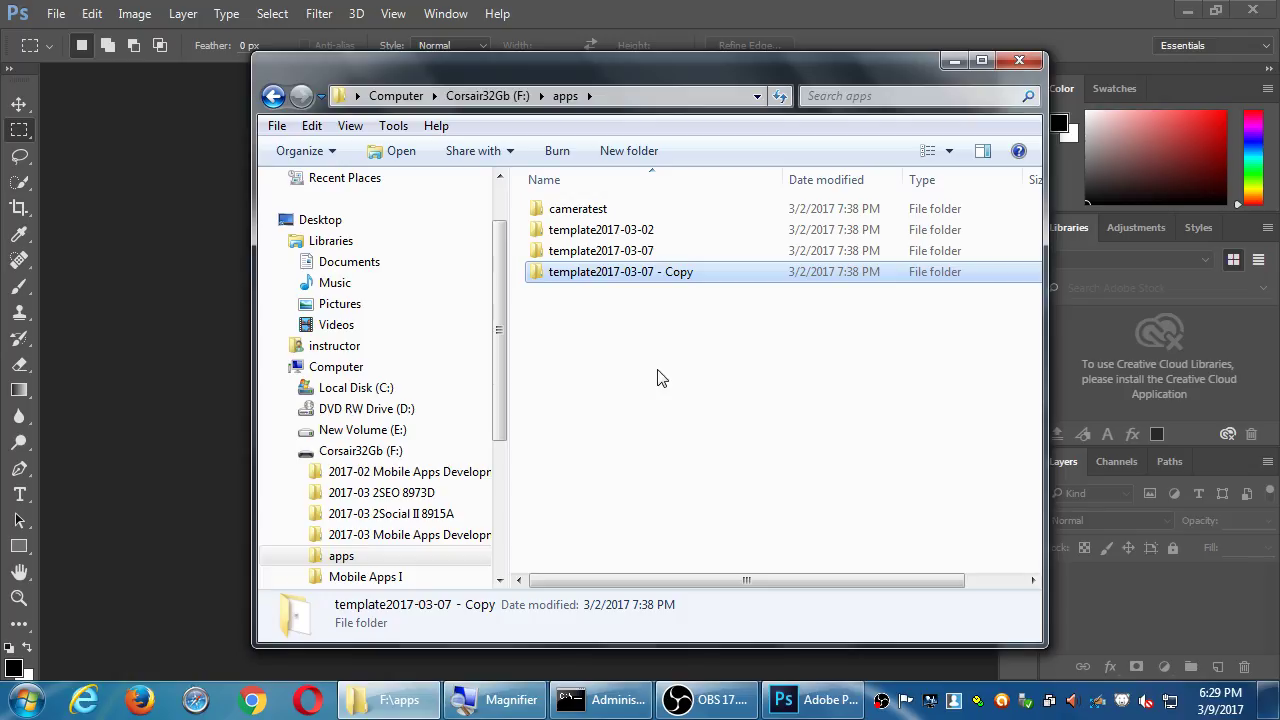
{"action": "key", "text": "F2"}
{"action": "key", "text": "End"}
{"action": "key", "text": "BackSpace"}
{"action": "key", "text": "BackSpace"}
{"action": "key", "text": "BackSpace"}
{"action": "key", "text": "BackSpace"}
{"action": "key", "text": "BackSpace"}
{"action": "key", "text": "BackSpace"}
{"action": "key", "text": "BackSpace"}
{"action": "key", "text": "BackSpace"}
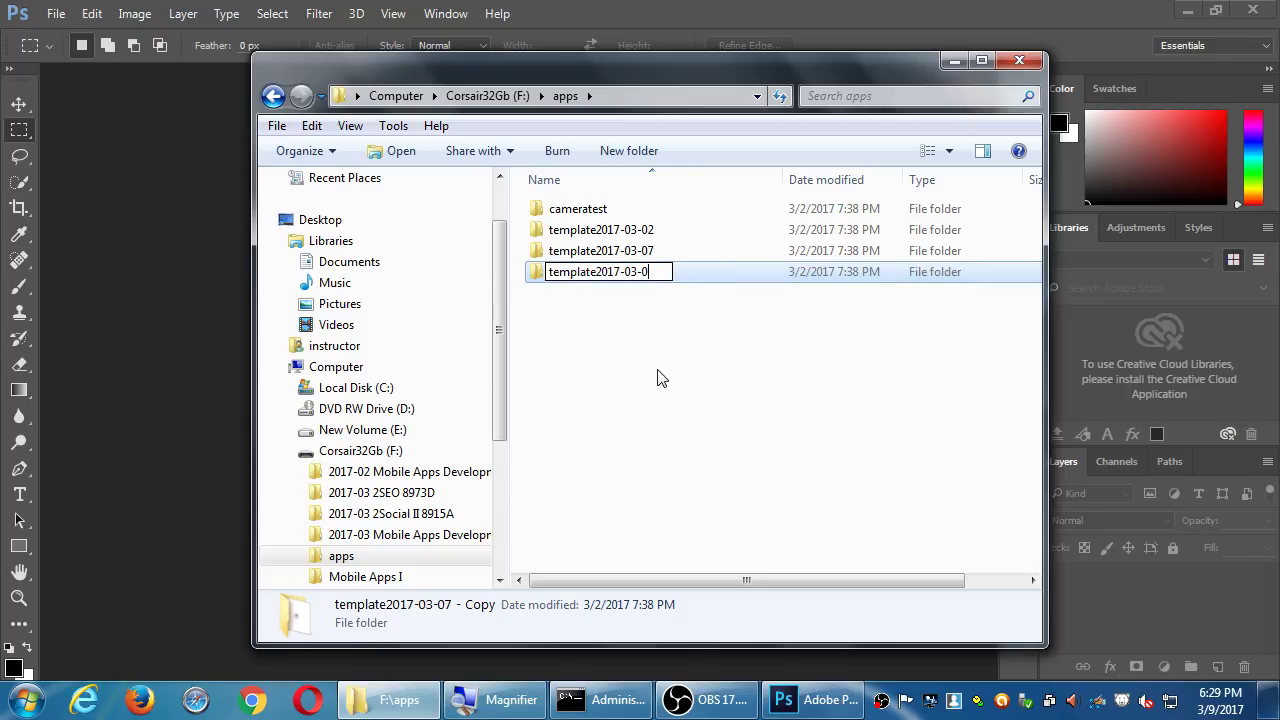
{"action": "type", "text": "9"}
{"action": "key", "text": "Return"}
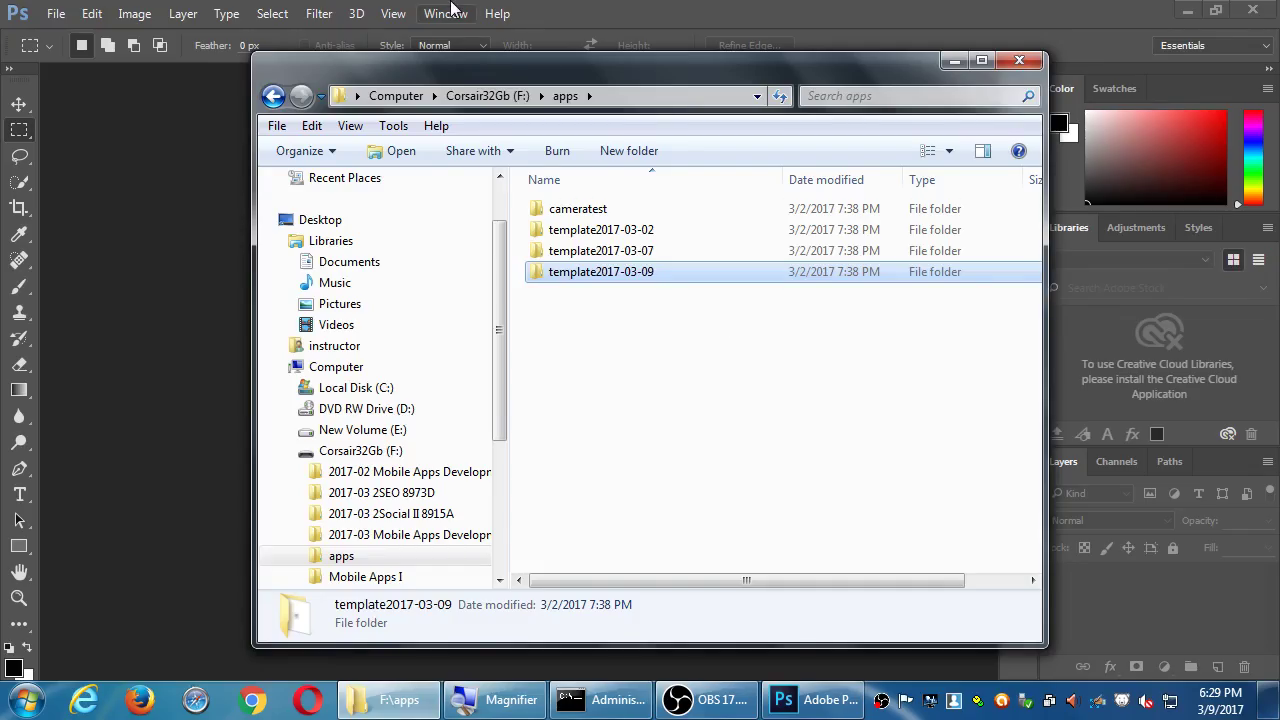
Switch to Photoshop and start creating a new document.
{"action": "left_click", "coordinate": [580, 8]}
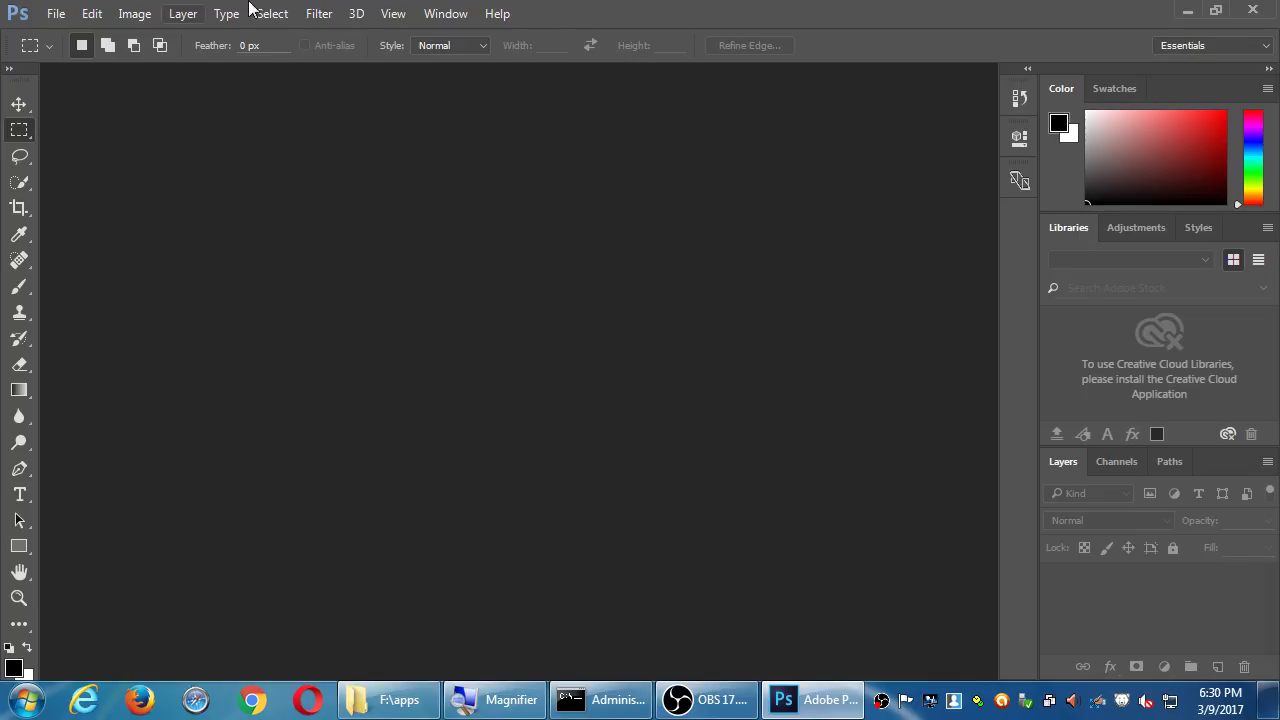
{"action": "left_click", "coordinate": [57, 17]}
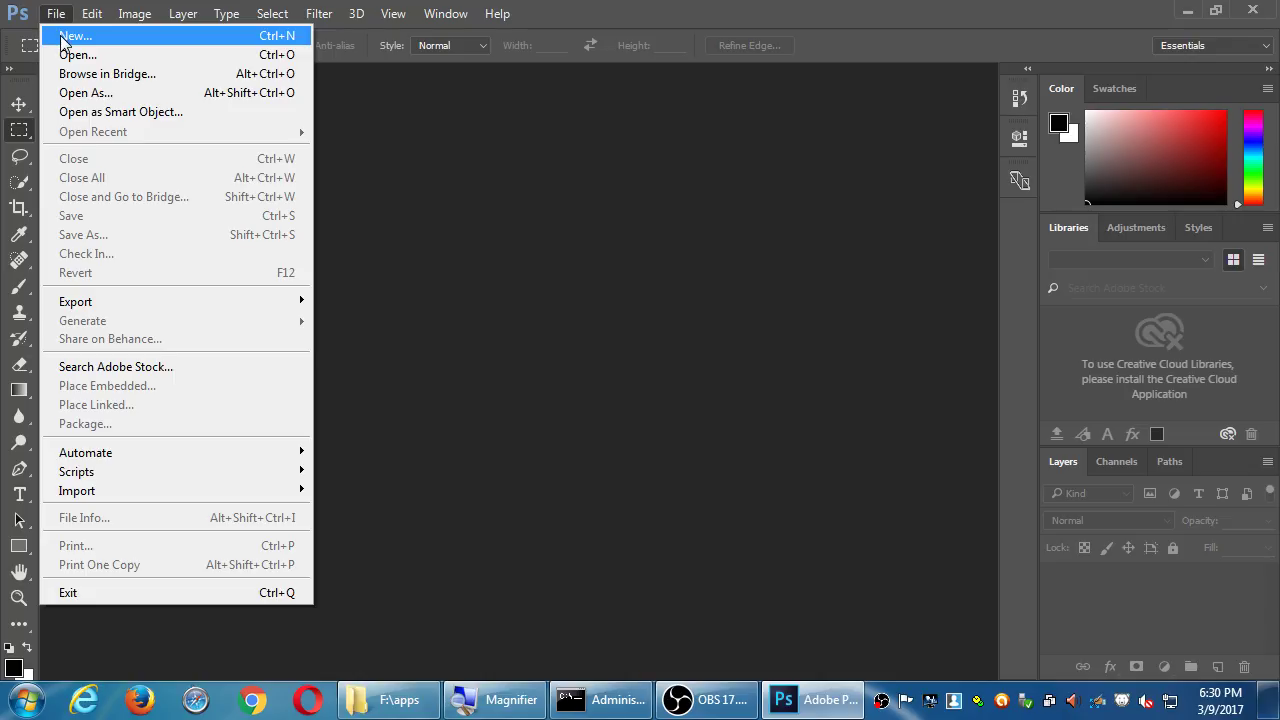
{"action": "left_click", "coordinate": [65, 40]}
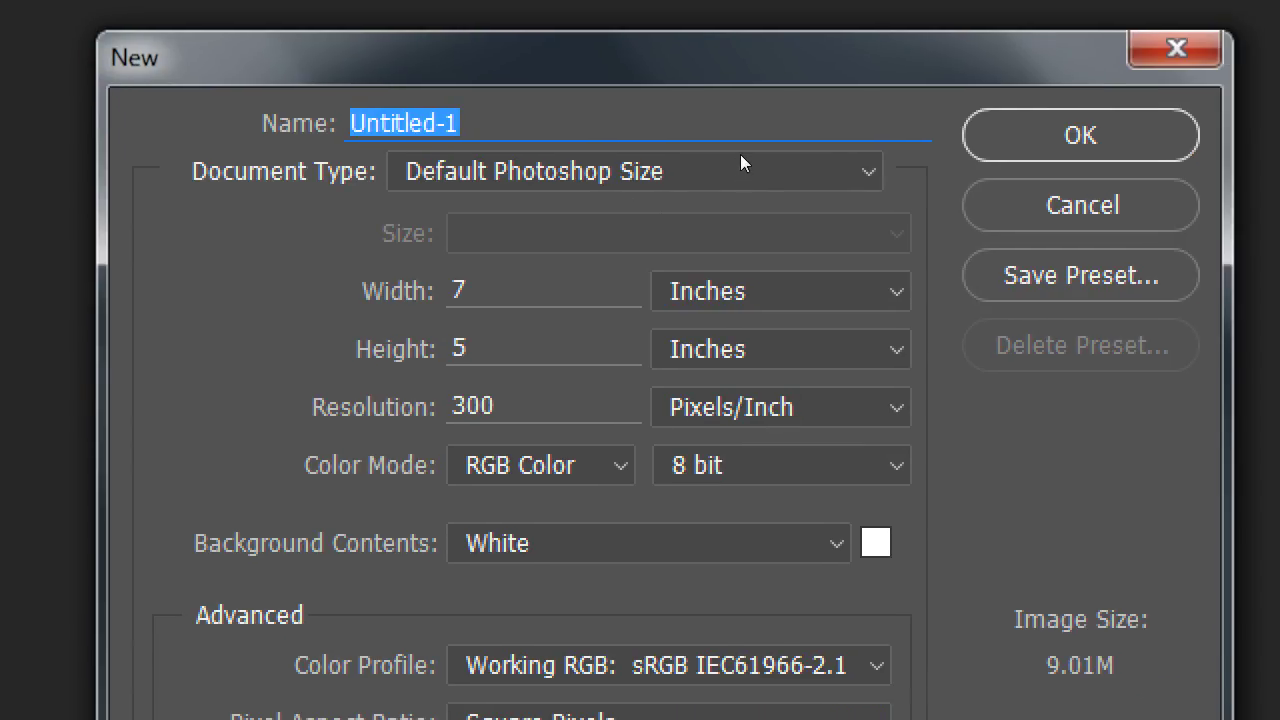
Try the Mobile App Design document type for the new document, and replace it with Web.
{"action": "left_click", "coordinate": [741, 162]}
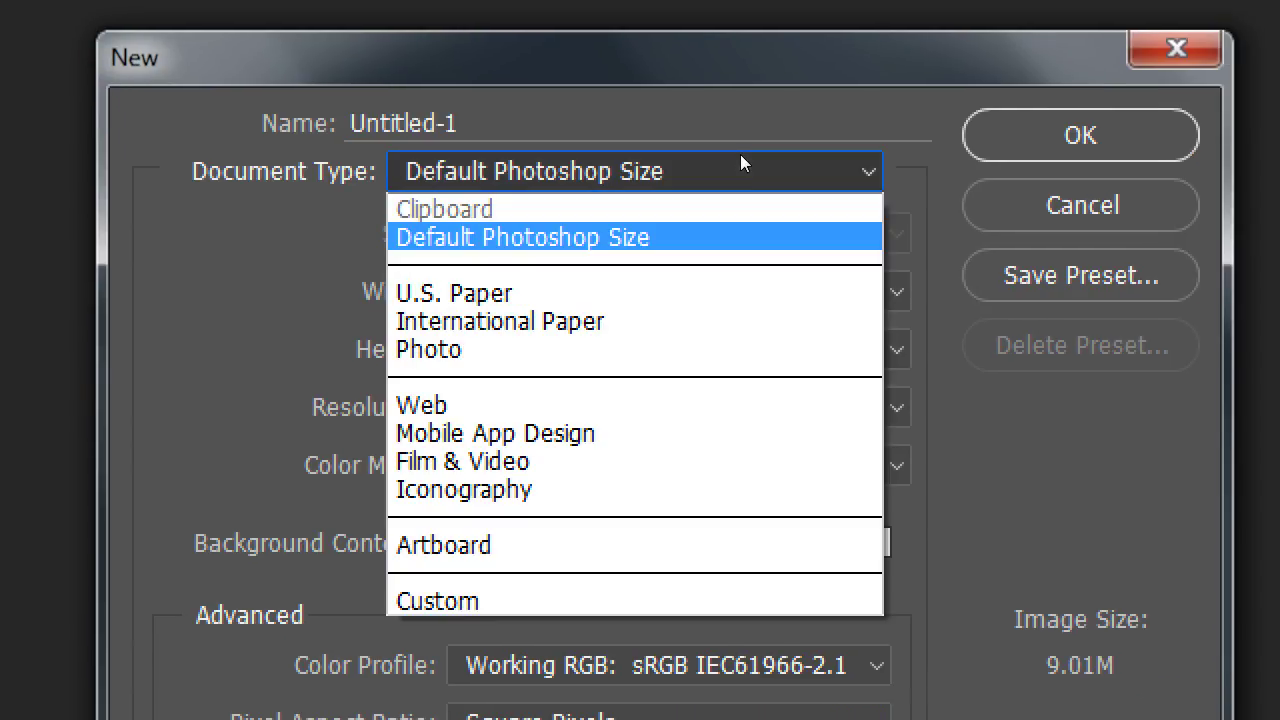
{"action": "key", "text": "Down"}
{"action": "key", "text": "Down"}
{"action": "key", "text": "Down"}
{"action": "key", "text": "Down"}
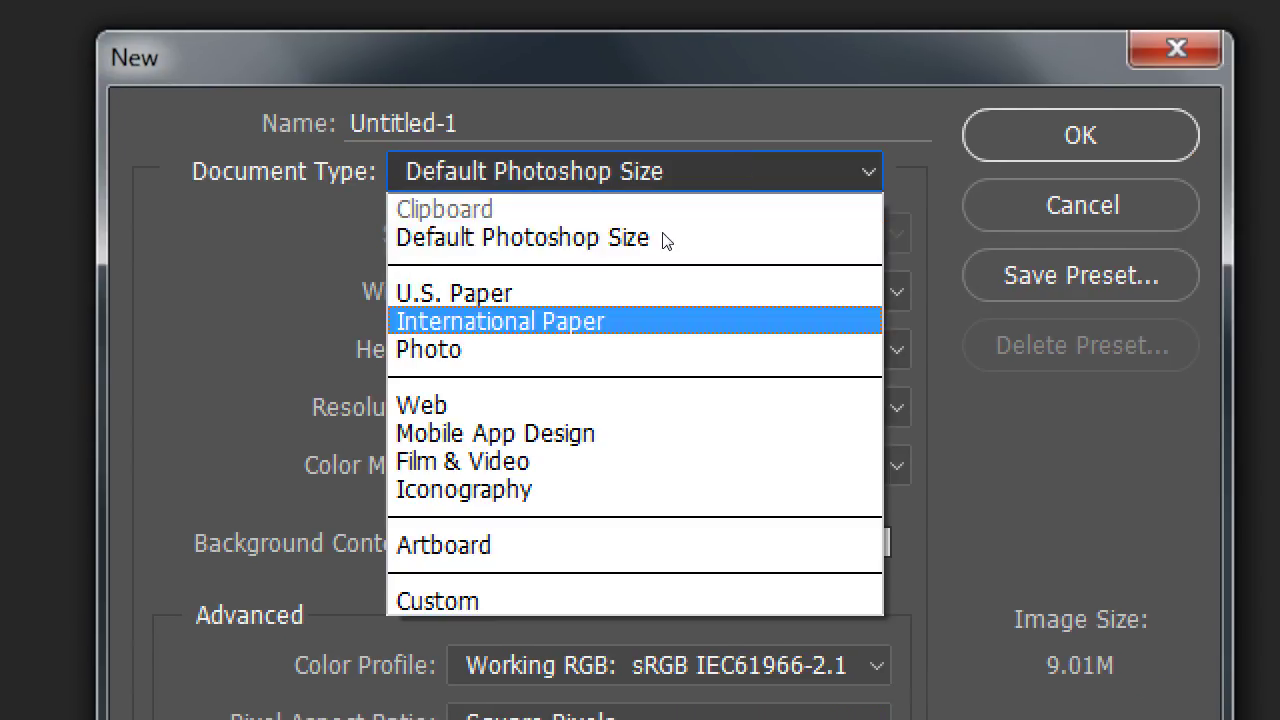
{"action": "key", "text": "Down"}
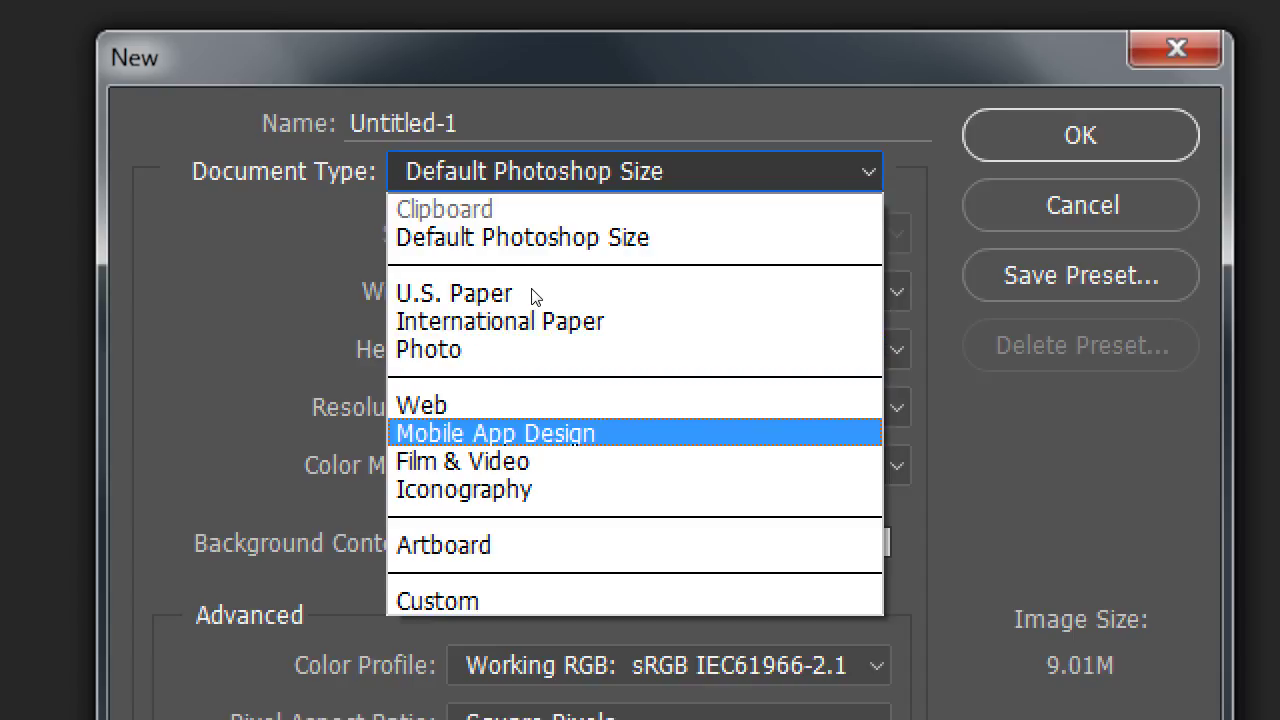
{"action": "key", "text": "Return"}
{"action": "left_click", "coordinate": [556, 184]}
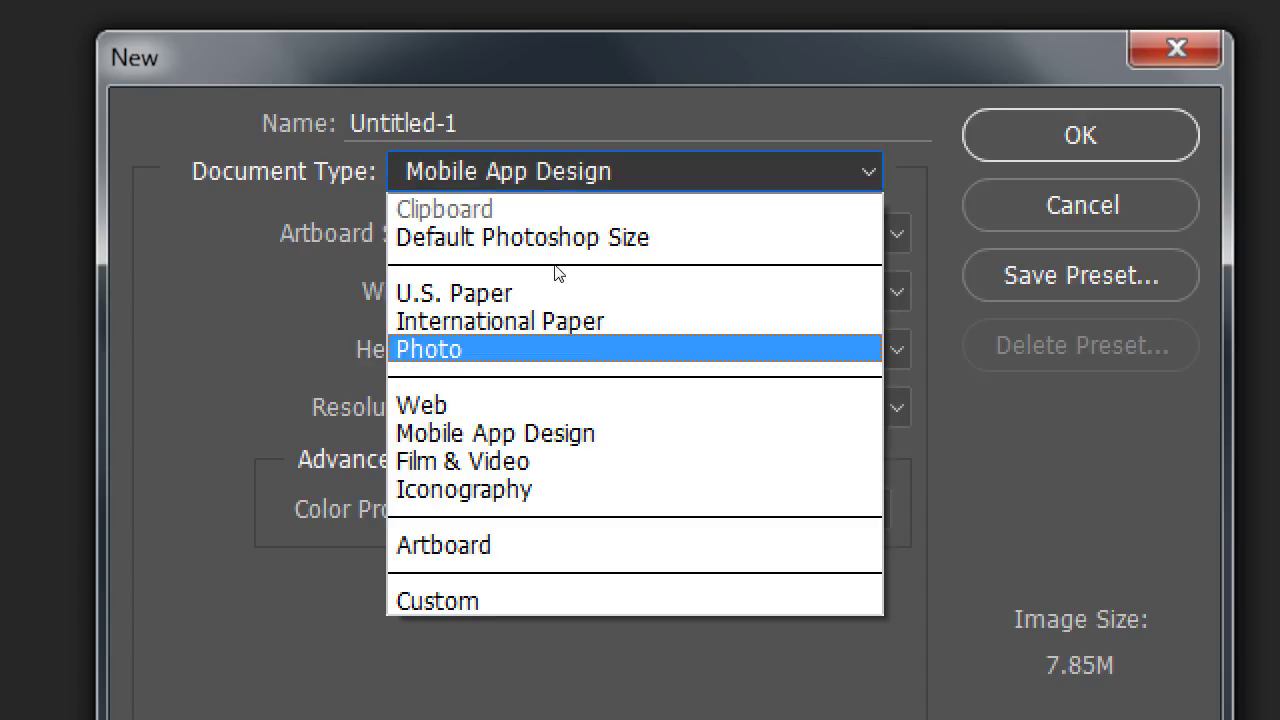
{"action": "key", "text": "Down"}
{"action": "key", "text": "Return"}
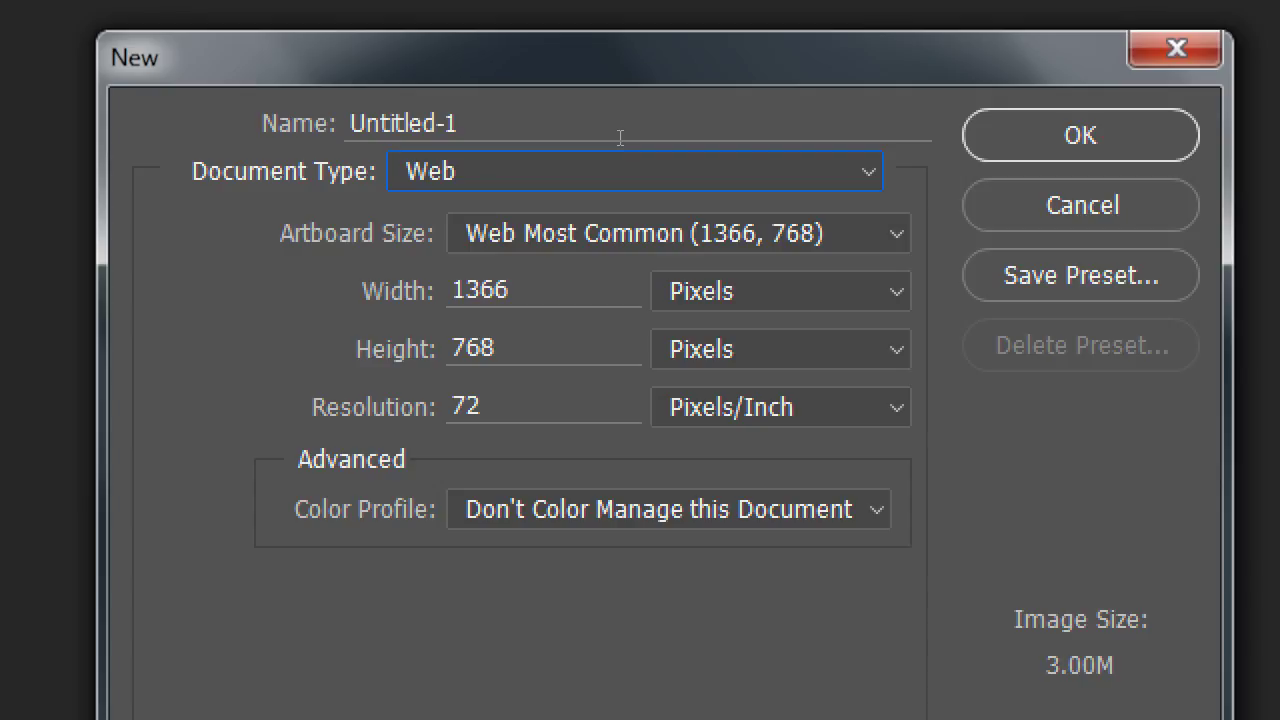
Set the new document's width and height to 512 pixels each.
{"action": "key", "text": "Tab"}
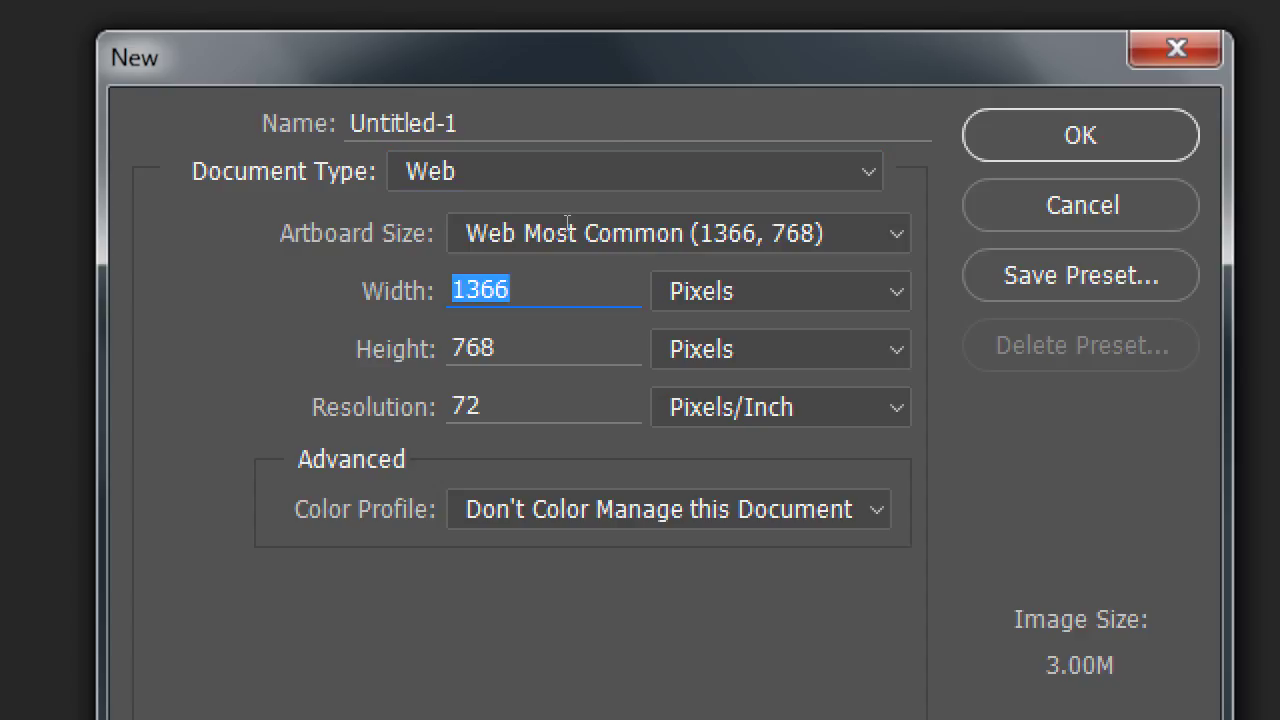
{"action": "type", "text": "512"}
{"action": "key", "text": "Tab"}
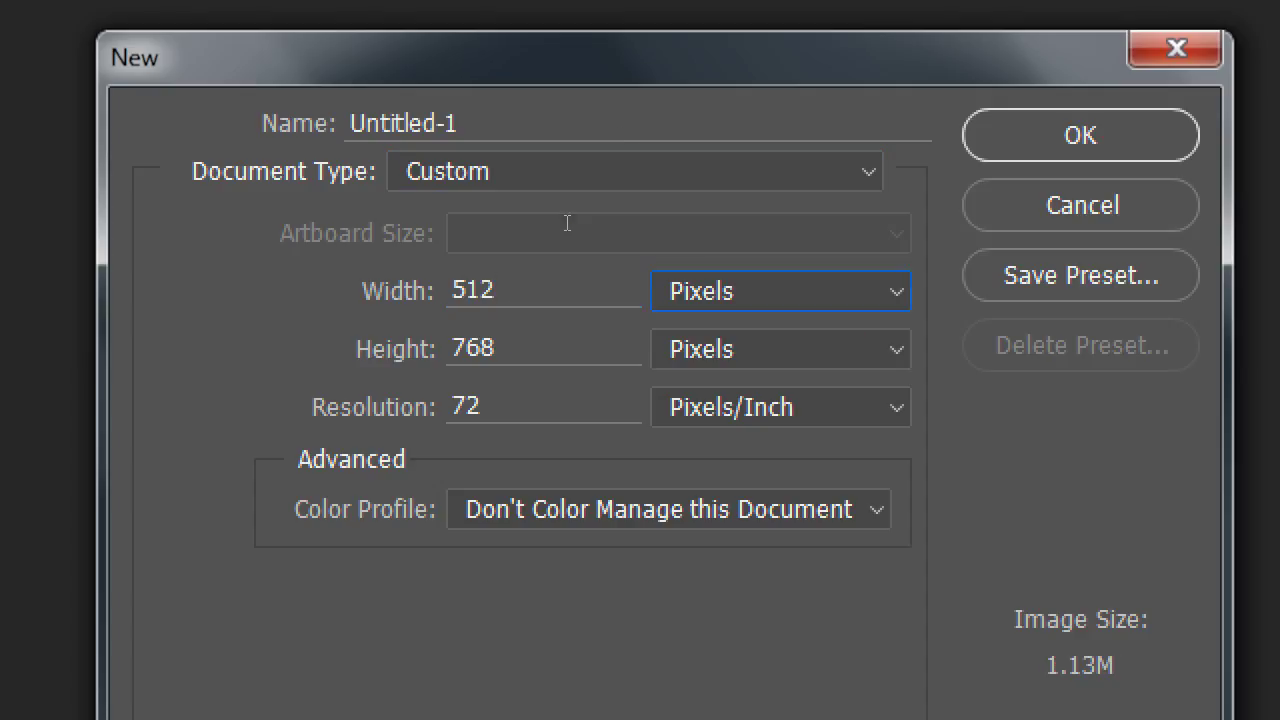
{"action": "key", "text": "Tab"}
{"action": "type", "text": "512"}
{"action": "key", "text": "Tab"}
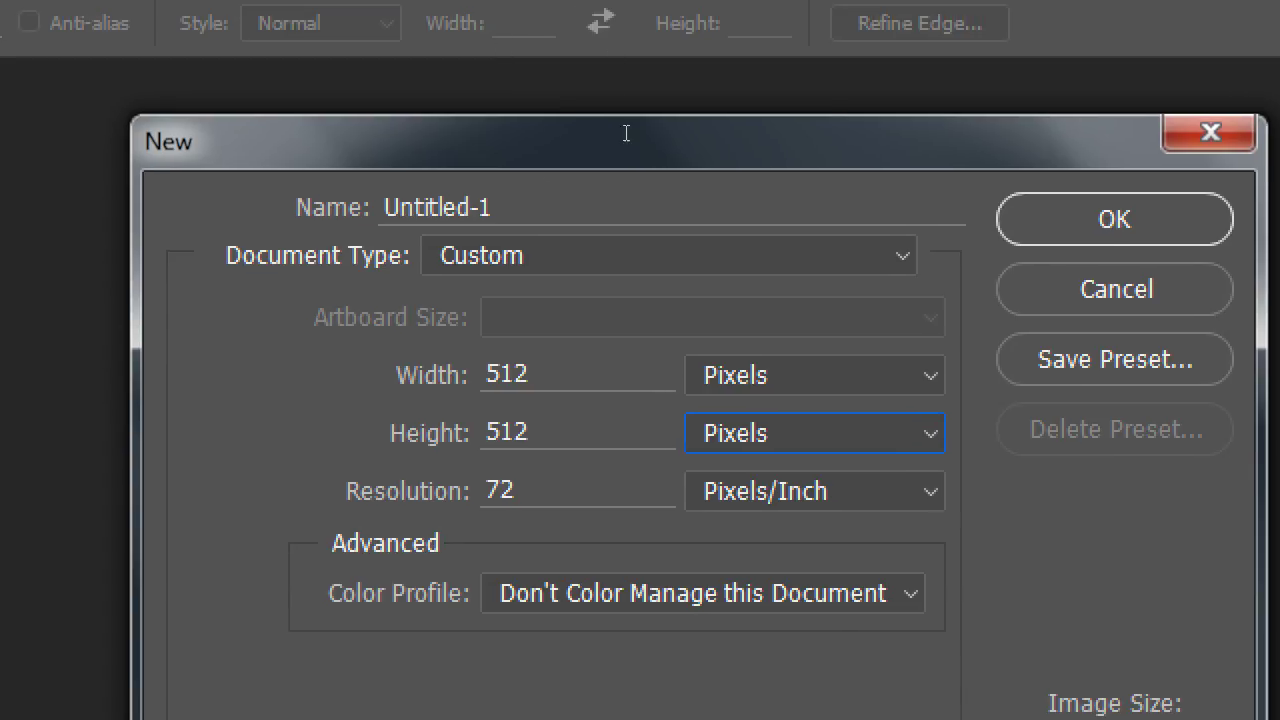
Change the new document's type to Mobile App Design.
{"action": "left_click", "coordinate": [612, 165]}
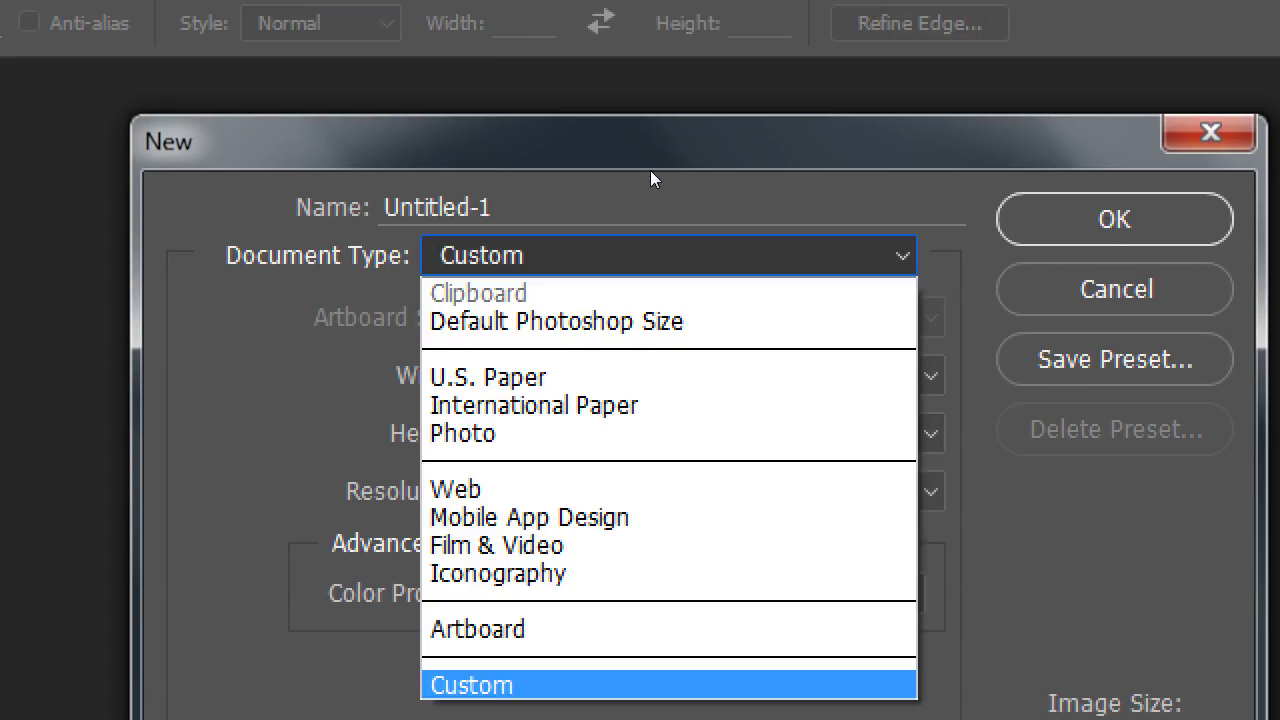
{"action": "key", "text": "Down"}
{"action": "key", "text": "Down"}
{"action": "key", "text": "Down"}
{"action": "key", "text": "Down"}
{"action": "key", "text": "Down"}
{"action": "key", "text": "Down"}
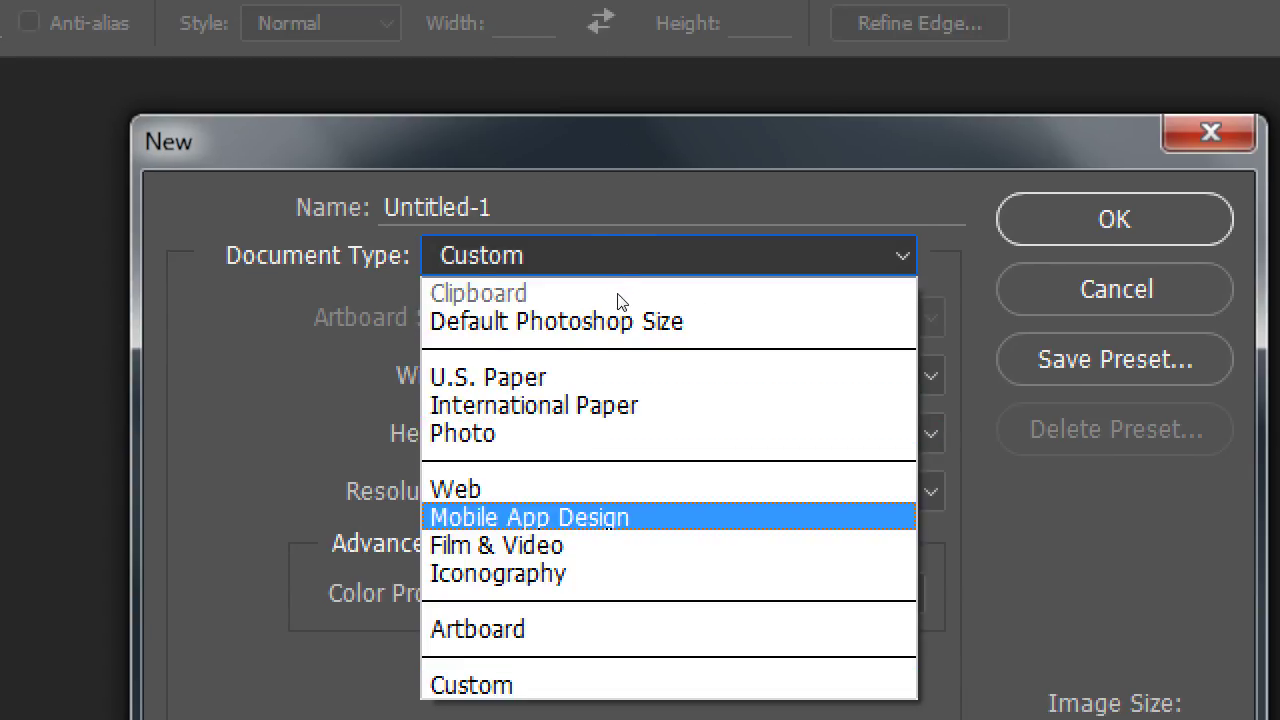
{"action": "key", "text": "Return"}
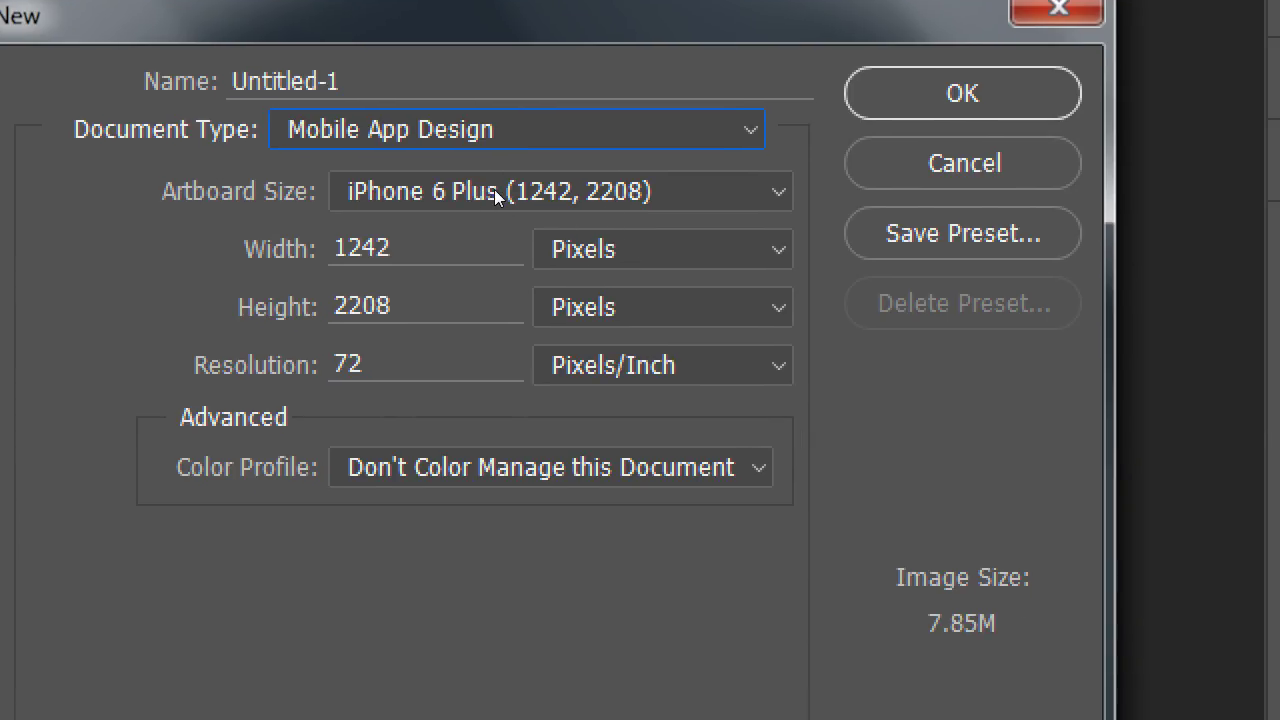
Set the artboard size to the Android 1080p (1080, 1920) preset.
{"action": "left_click", "coordinate": [552, 191]}
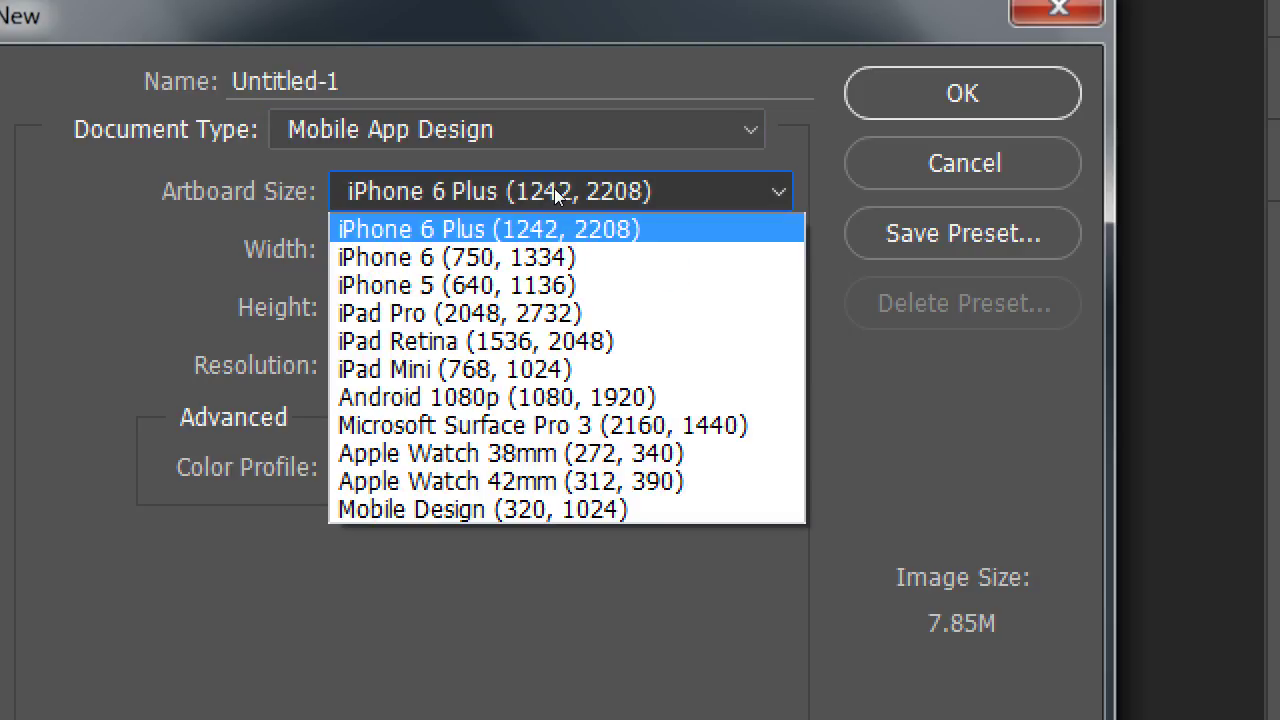
{"action": "key", "text": "Down"}
{"action": "key", "text": "Down"}
{"action": "key", "text": "Down"}
{"action": "key", "text": "Down"}
{"action": "key", "text": "Down"}
{"action": "key", "text": "Down"}
{"action": "key", "text": "Return"}
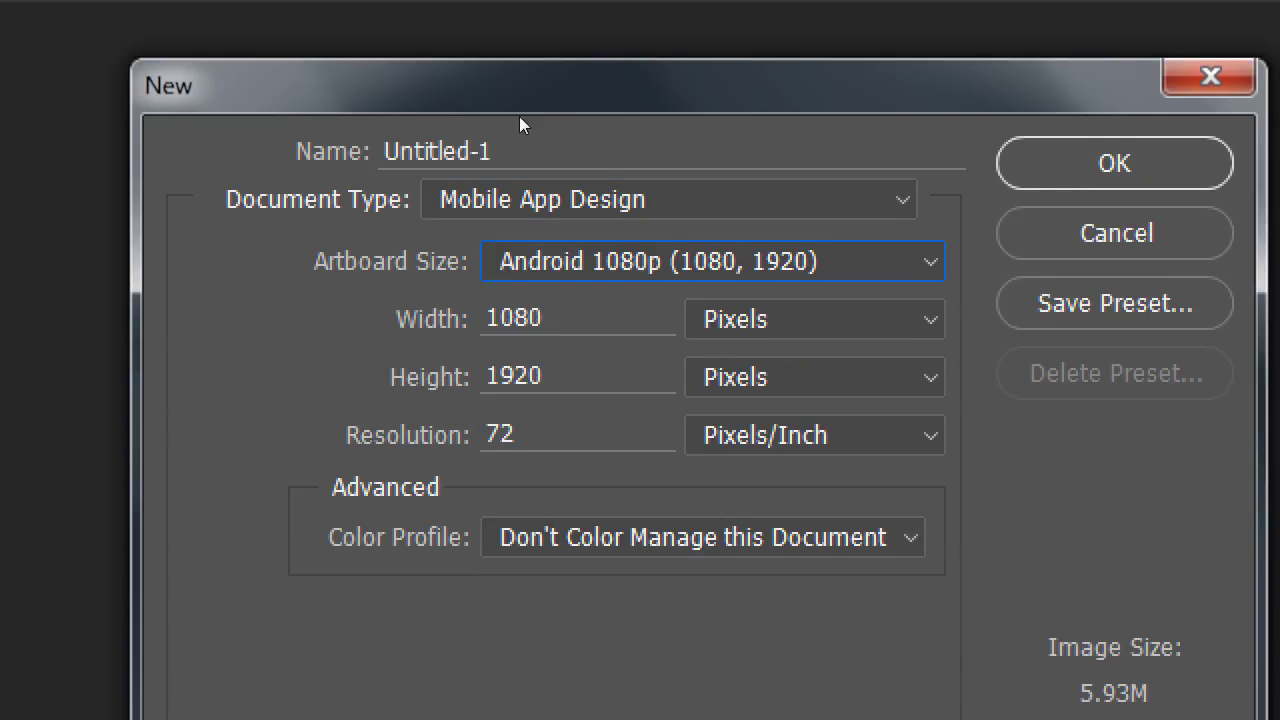
Switch the document type to Default Photoshop Size, compare it with Web, and return to Default Photoshop Size.
{"action": "left_click", "coordinate": [541, 195]}
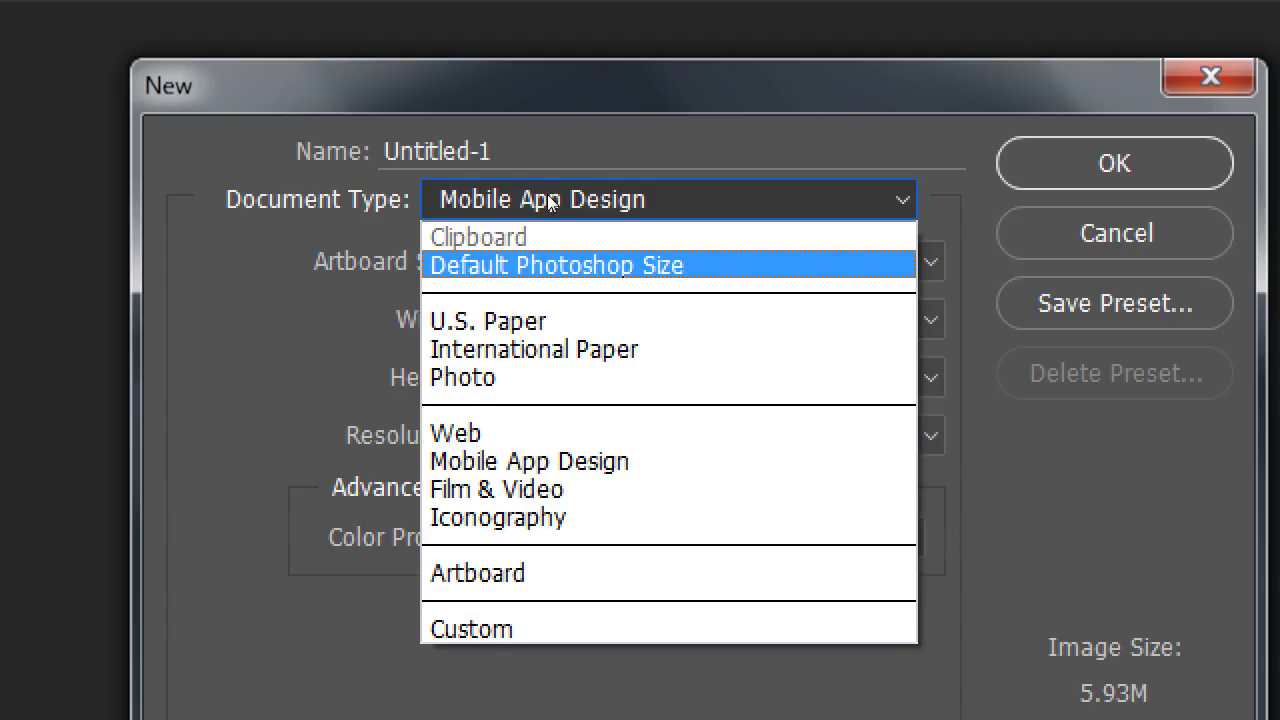
{"action": "left_click", "coordinate": [530, 266]}
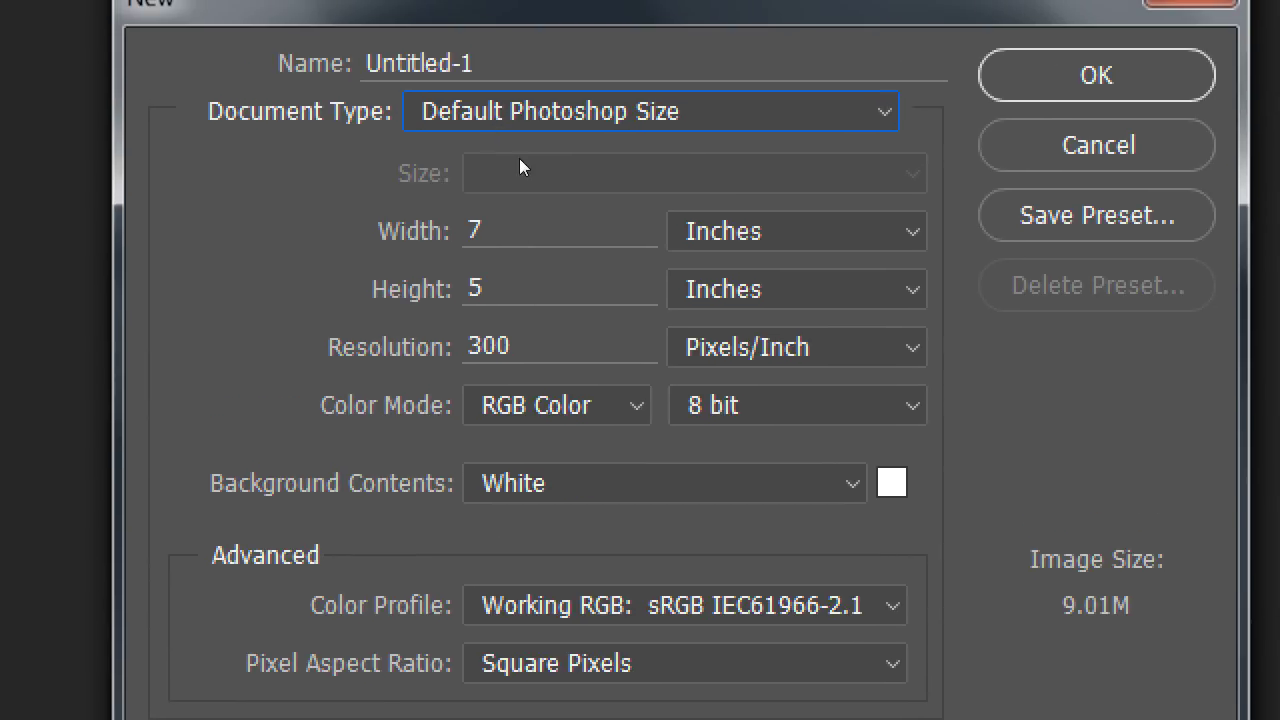
{"action": "key", "text": "alt+Down"}
{"action": "left_click", "coordinate": [530, 345]}
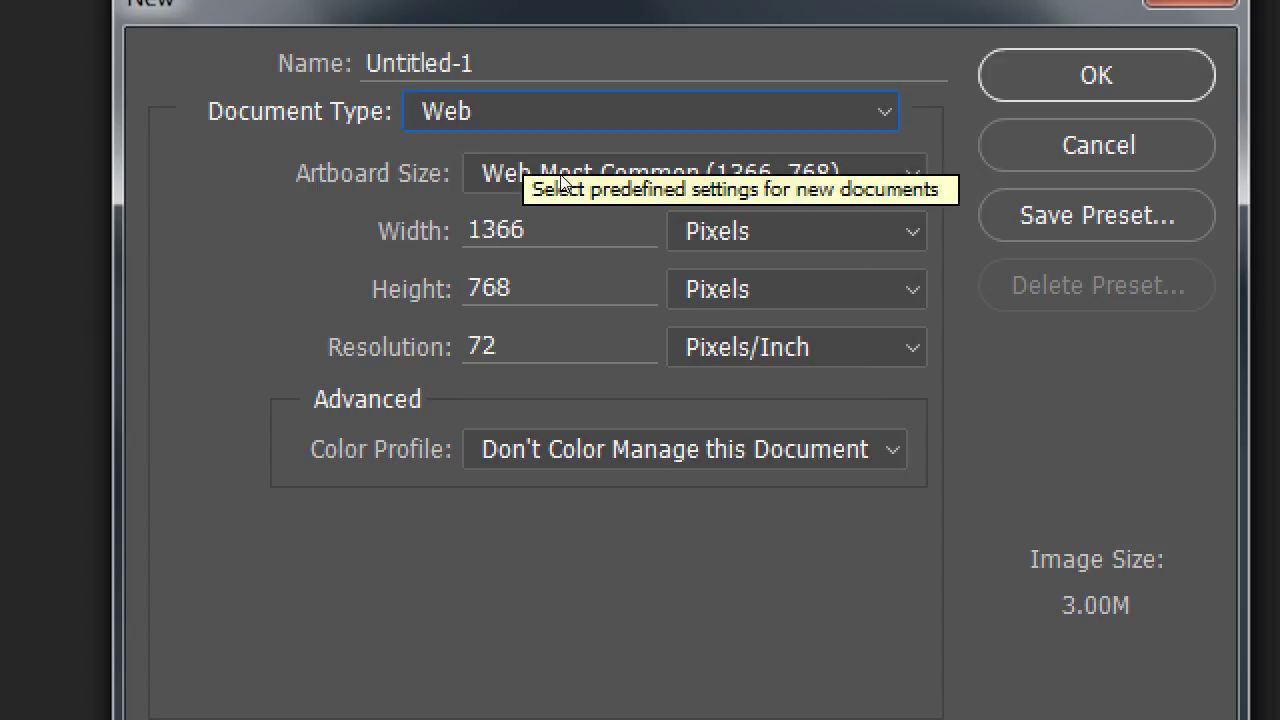
{"action": "key", "text": "alt+Down"}
{"action": "scroll", "coordinate": [540, 190], "scroll_direction": "up", "scroll_amount": 1}
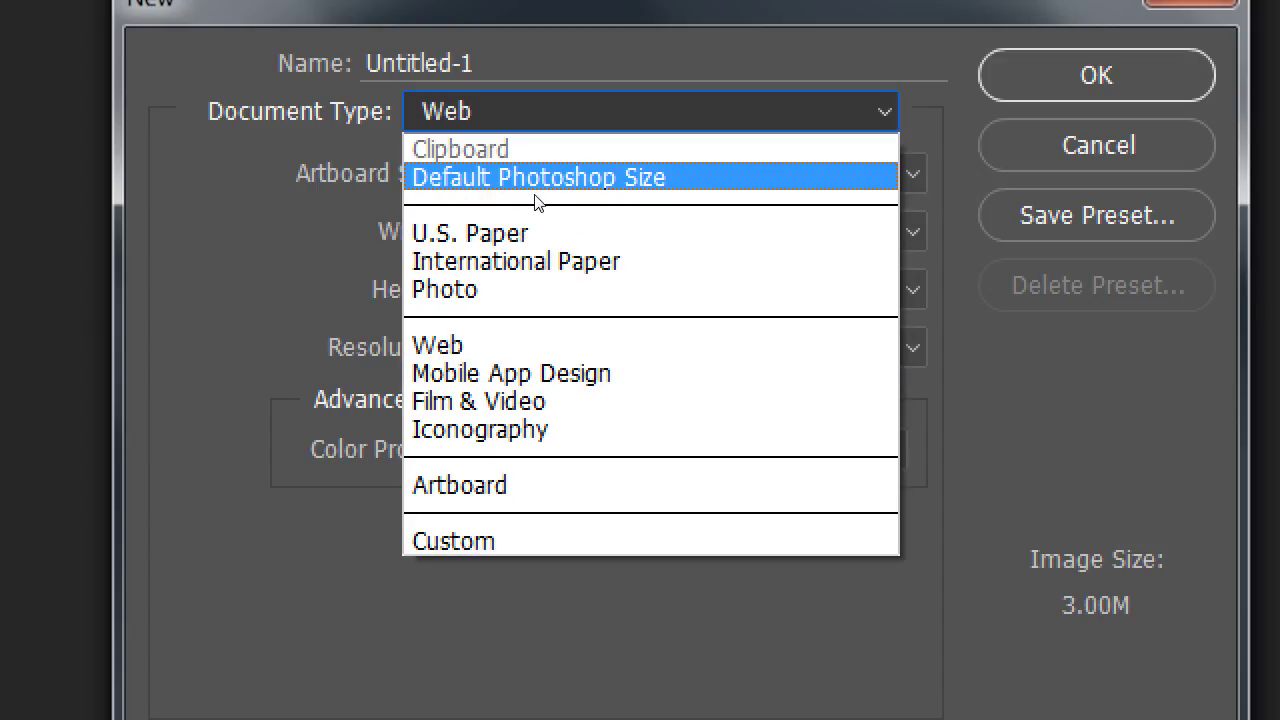
{"action": "left_click", "coordinate": [535, 196]}
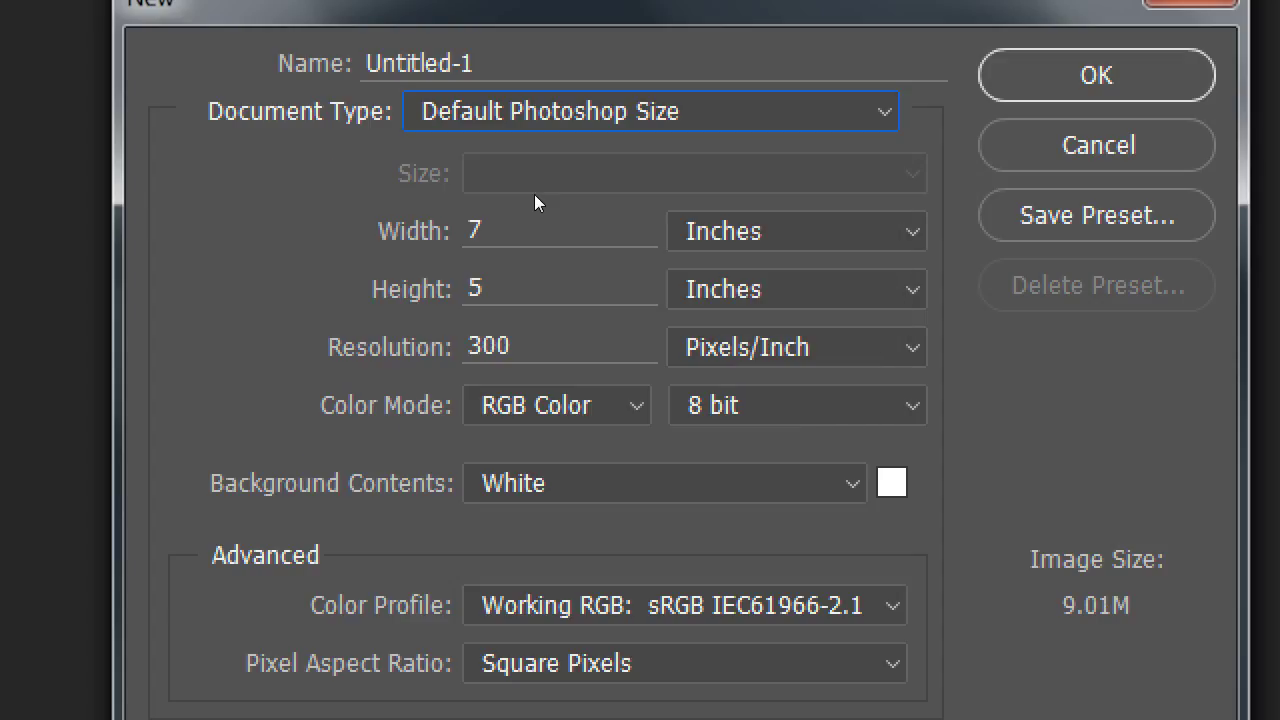
Switch the document type to Web and back to Default Photoshop Size.
{"action": "key", "text": "alt+Down"}
{"action": "key", "text": "Down"}
{"action": "key", "text": "Down"}
{"action": "key", "text": "Down"}
{"action": "key", "text": "Down"}
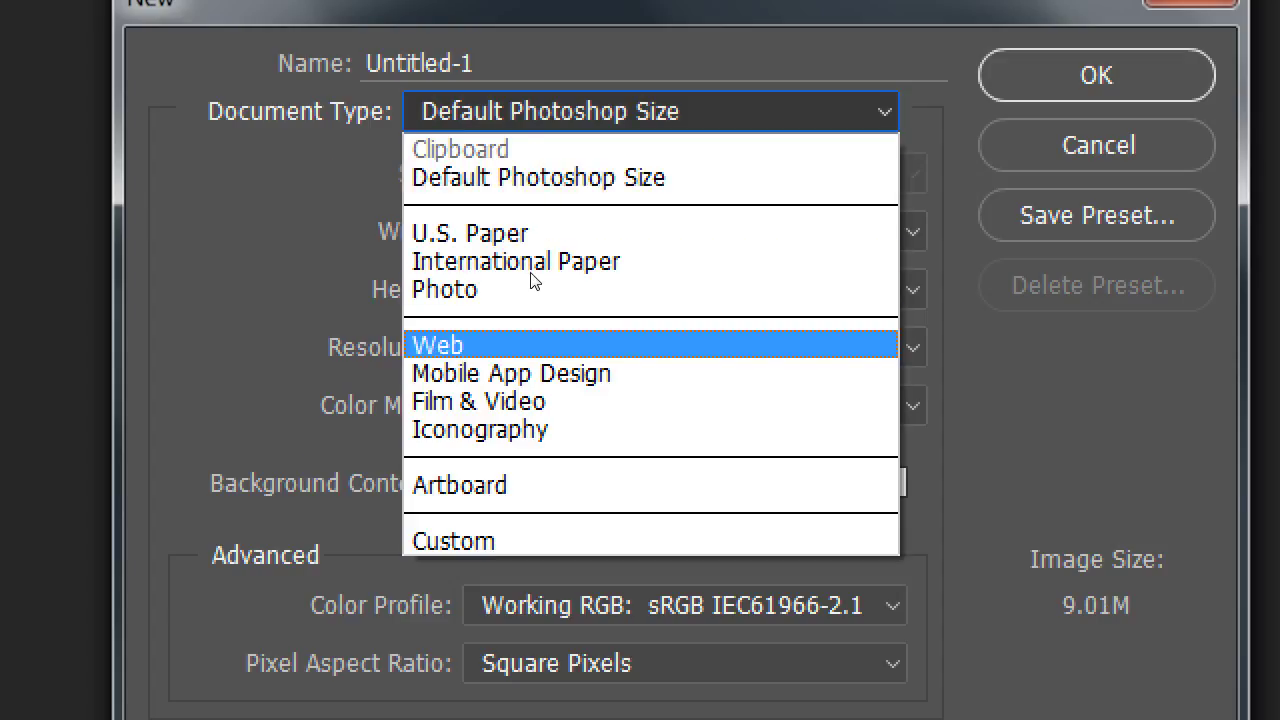
{"action": "left_click", "coordinate": [649, 345]}
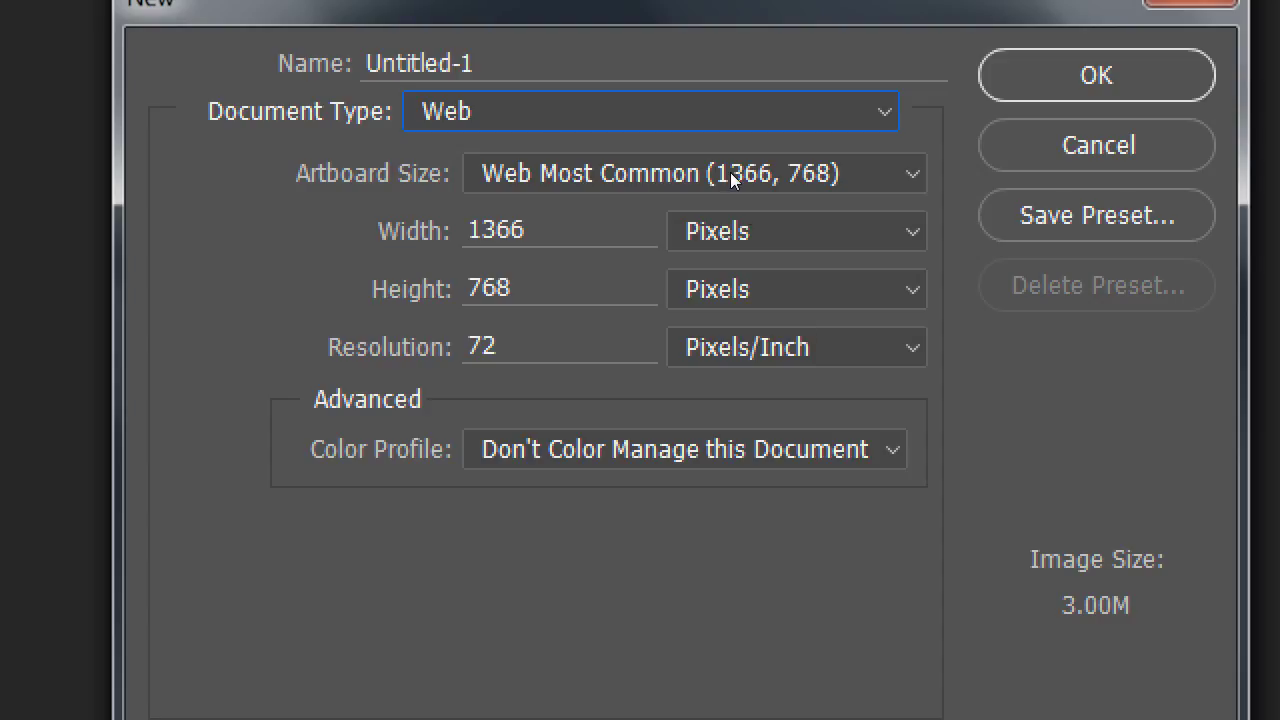
{"action": "left_click", "coordinate": [660, 111]}
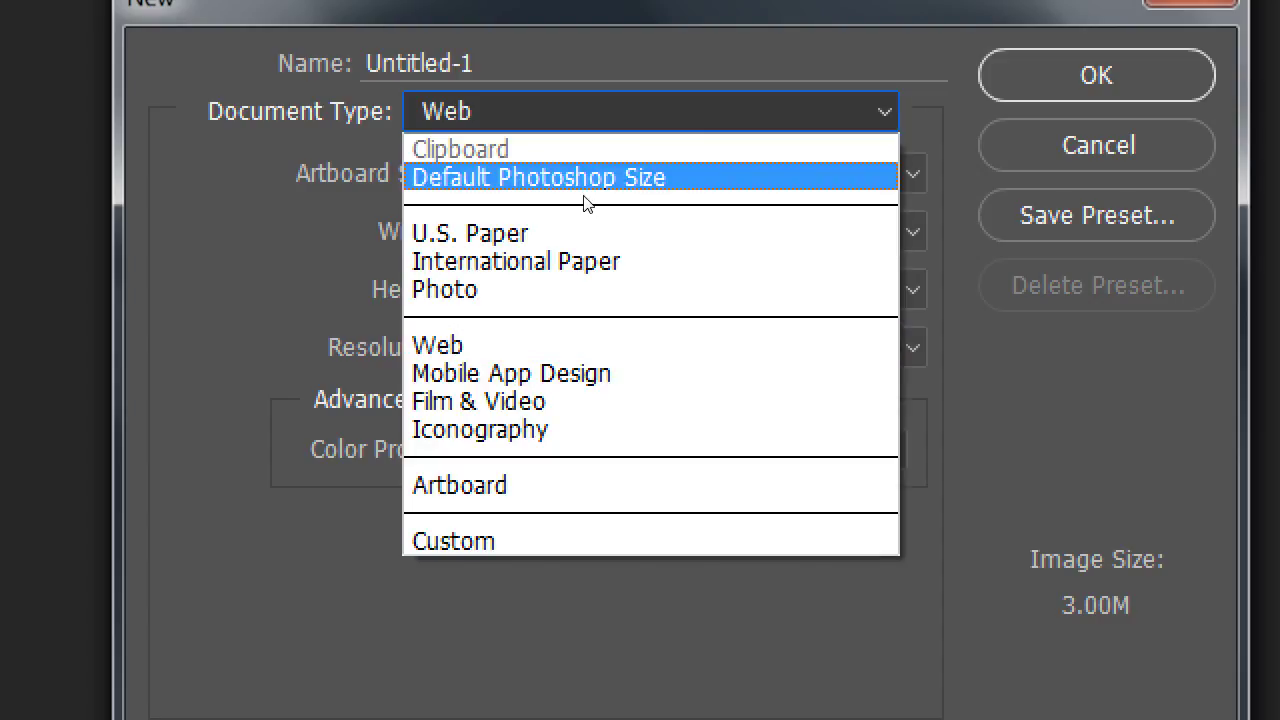
{"action": "left_click", "coordinate": [584, 197]}
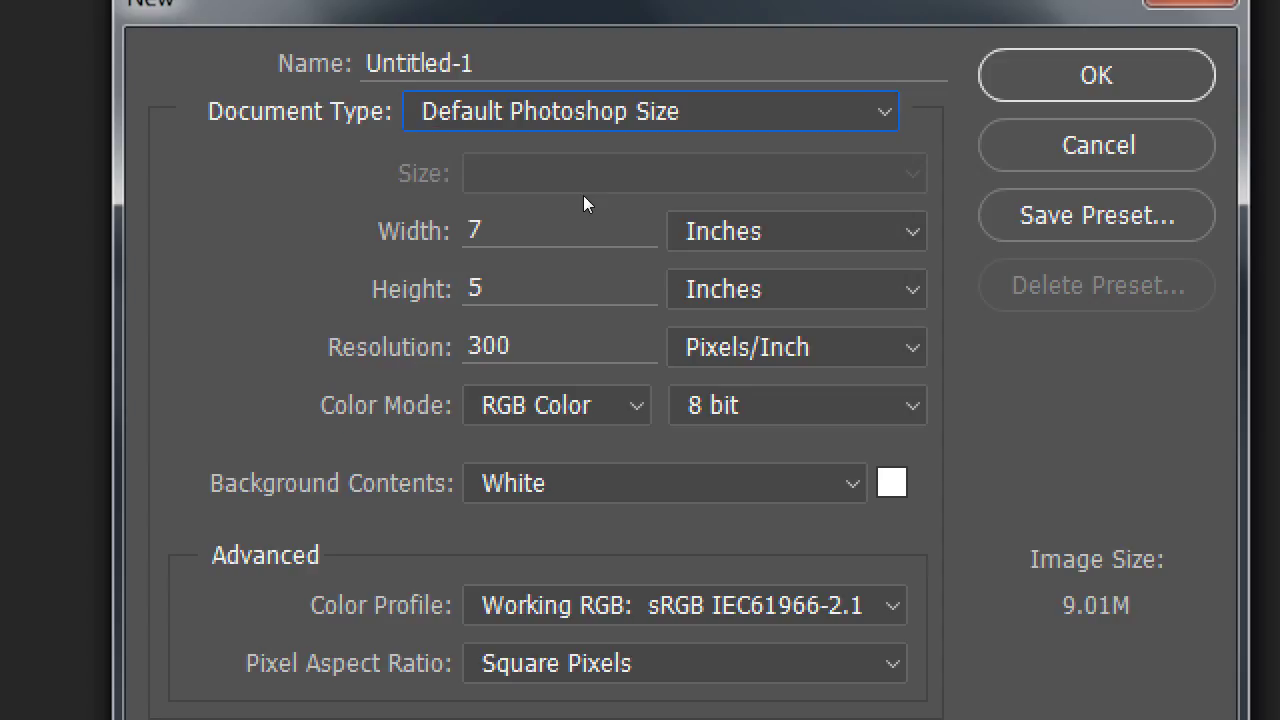
Change the new document's size units to pixels and set both width and height to 512.
{"action": "left_click", "coordinate": [690, 229]}
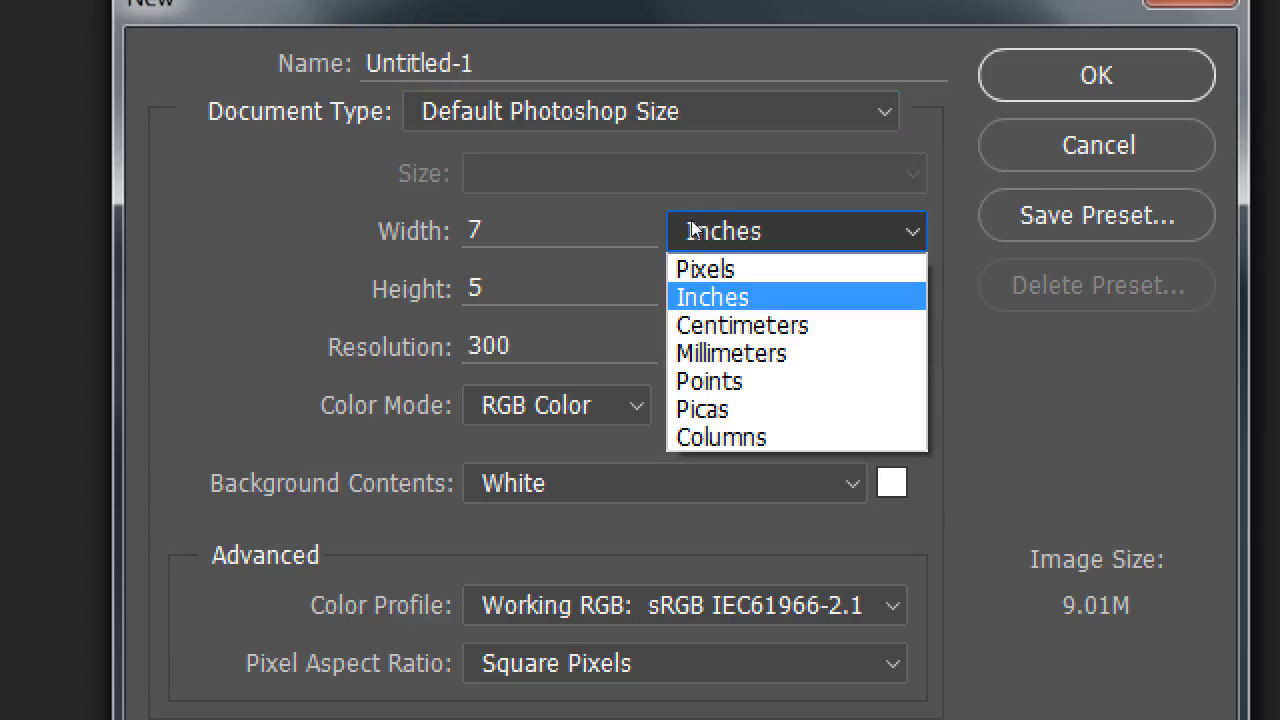
{"action": "key", "text": "Up"}
{"action": "key", "text": "Return"}
{"action": "left_click", "coordinate": [596, 221]}
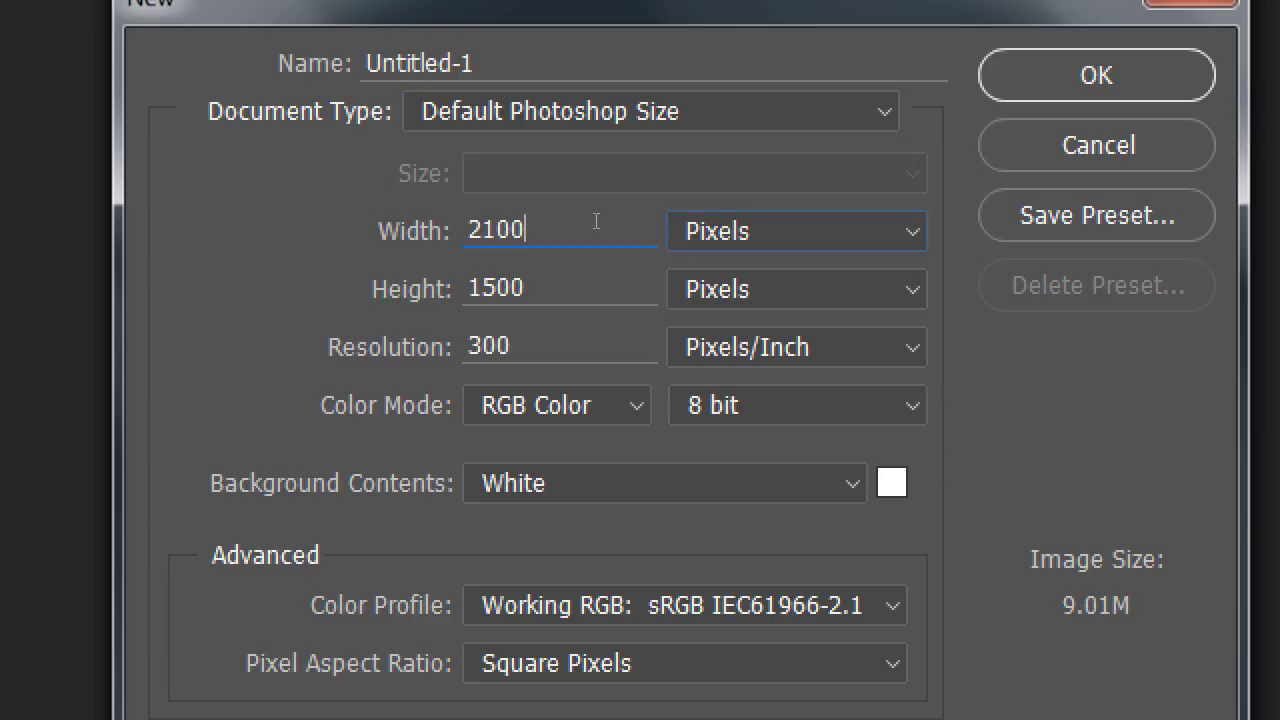
{"action": "double_click", "coordinate": [595, 221]}
{"action": "type", "text": "512"}
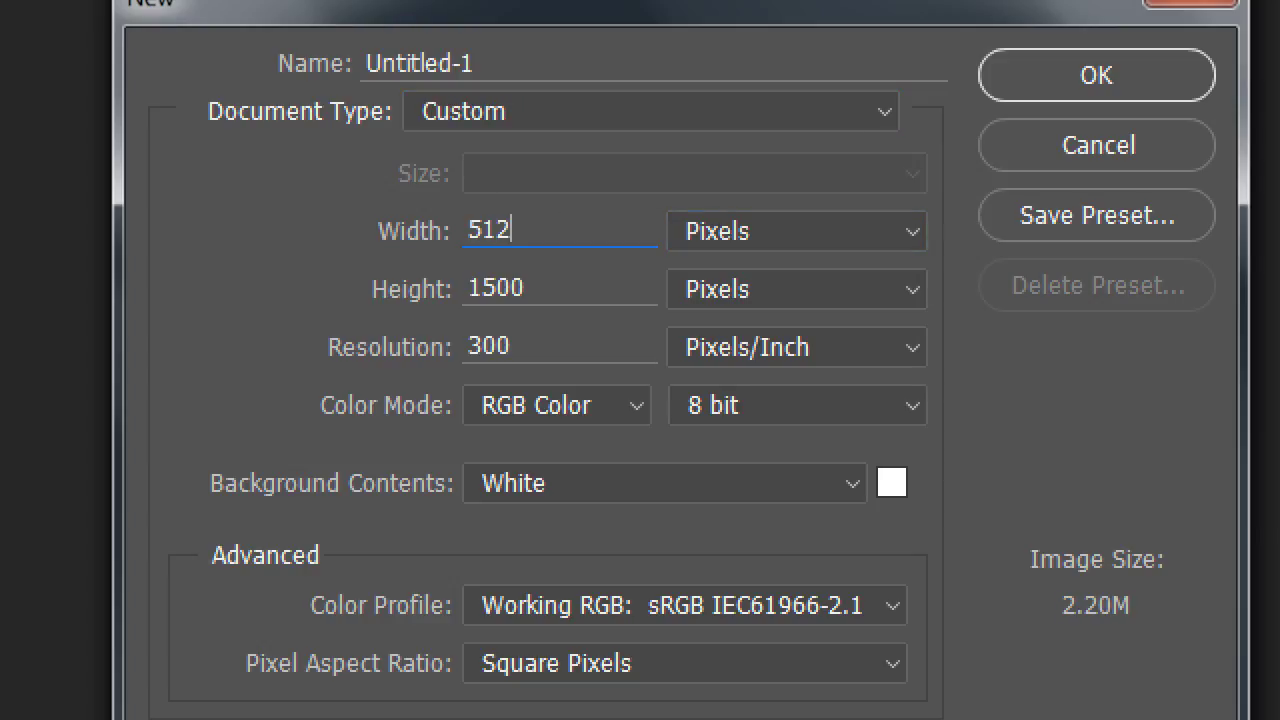
{"action": "key", "text": "Tab"}
{"action": "key", "text": "Tab"}
{"action": "type", "text": "512"}
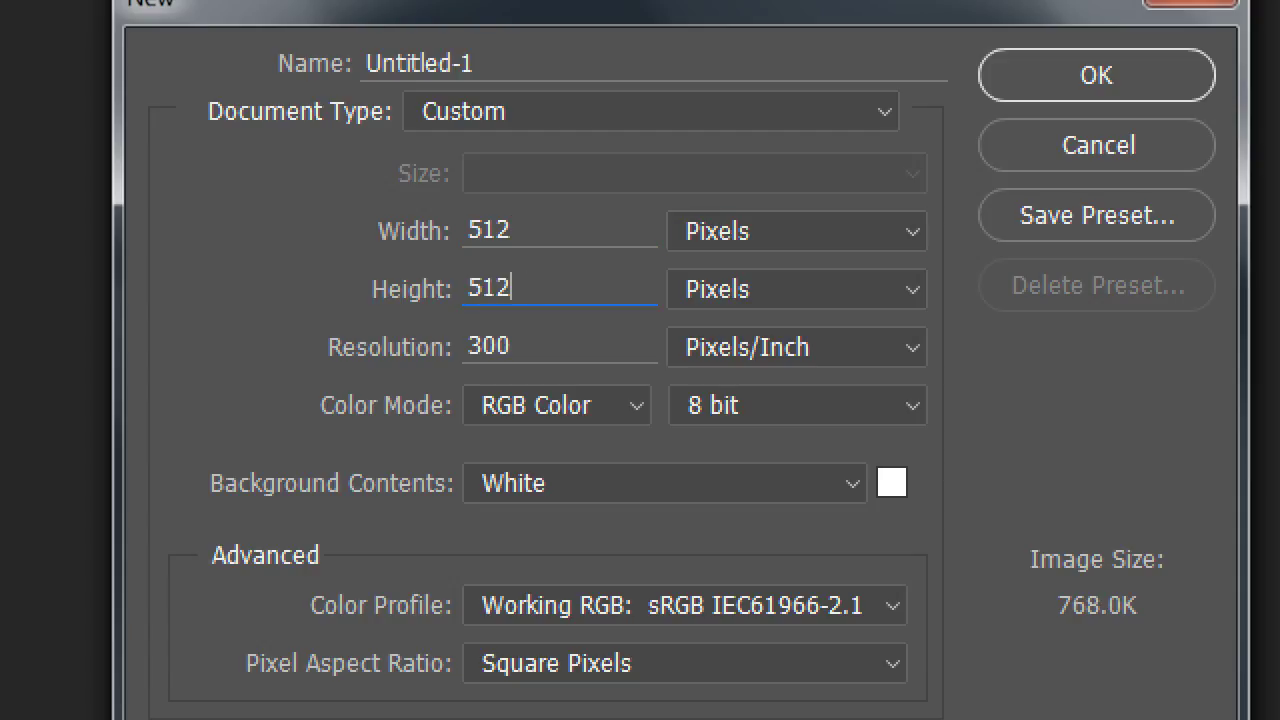
Set the resolution to 72 pixels/inch and the background contents to Transparent.
{"action": "key", "text": "Tab"}
{"action": "key", "text": "Tab"}
{"action": "type", "text": "72"}
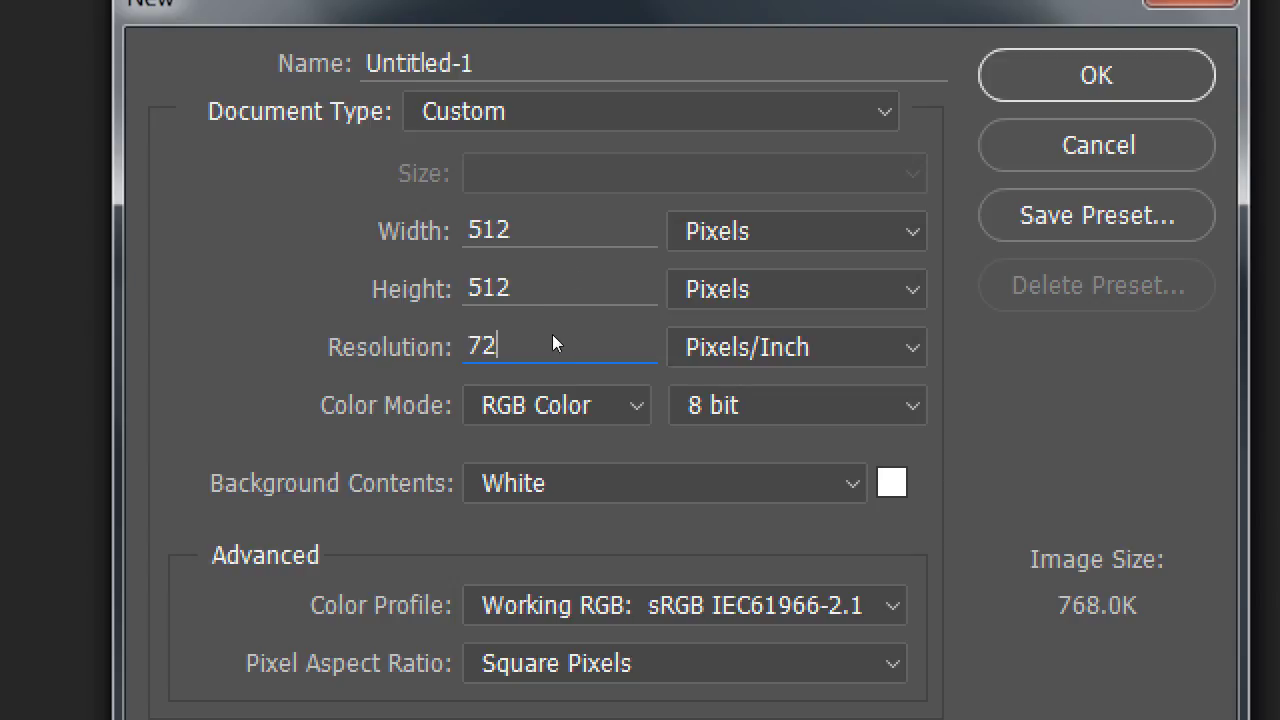
{"action": "key", "text": "alt+Down"}
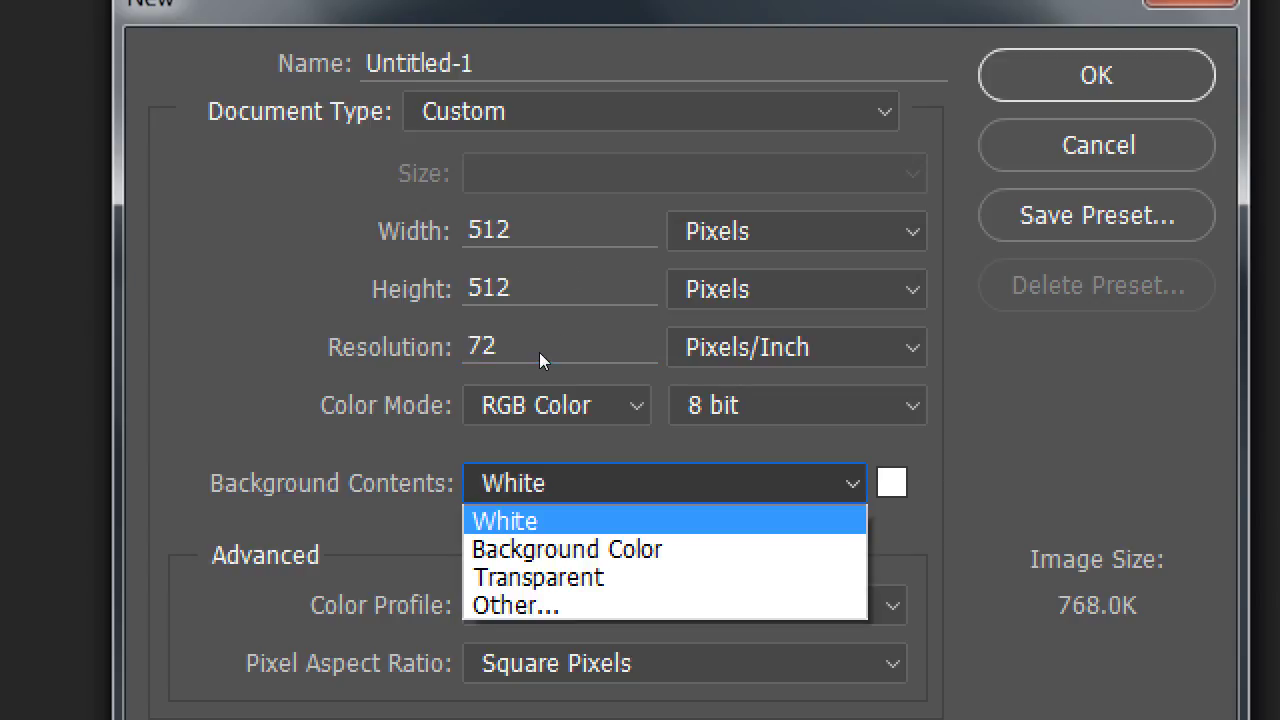
{"action": "key", "text": "Down"}
{"action": "key", "text": "Down"}
{"action": "key", "text": "Return"}
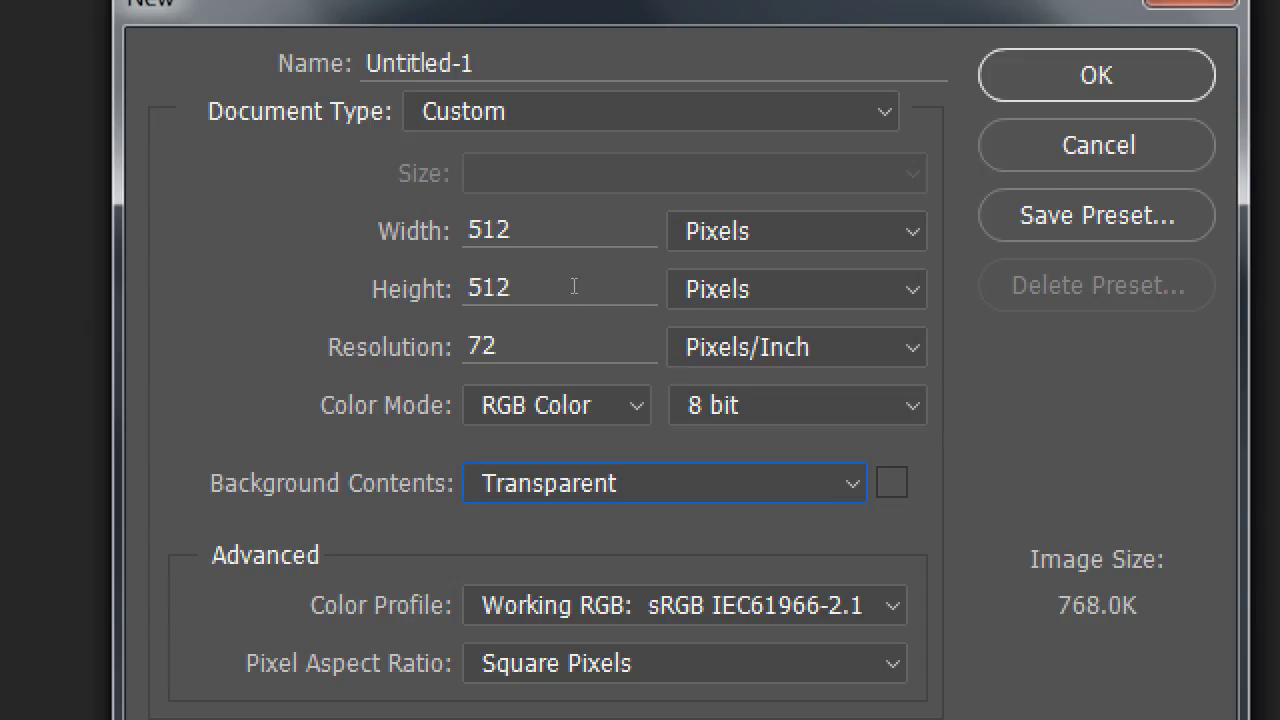
Name the new document 512-icon and create it.
{"action": "key", "text": "Tab"}
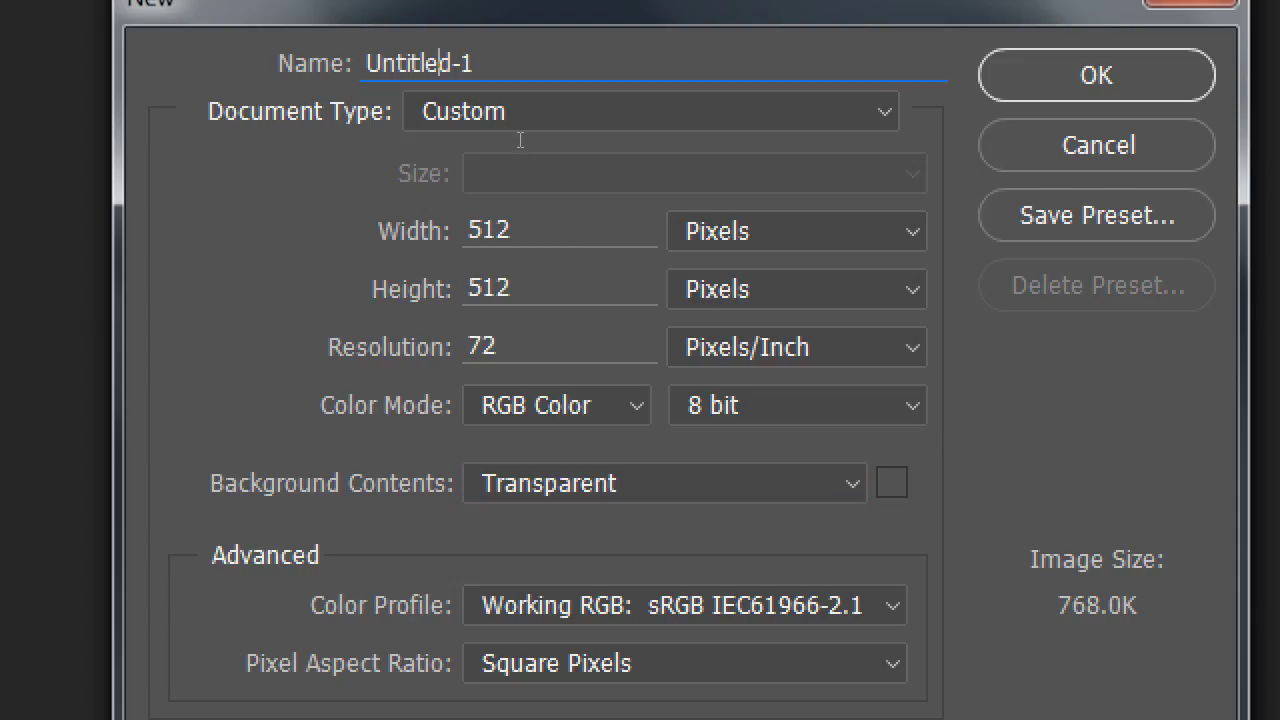
{"action": "key", "text": "End"}
{"action": "key", "text": "BackSpace"}
{"action": "key", "text": "BackSpace"}
{"action": "key", "text": "BackSpace"}
{"action": "key", "text": "BackSpace"}
{"action": "key", "text": "BackSpace"}
{"action": "key", "text": "BackSpace"}
{"action": "key", "text": "BackSpace"}
{"action": "key", "text": "BackSpace"}
{"action": "key", "text": "BackSpace"}
{"action": "key", "text": "BackSpace"}
{"action": "type", "text": "512"}
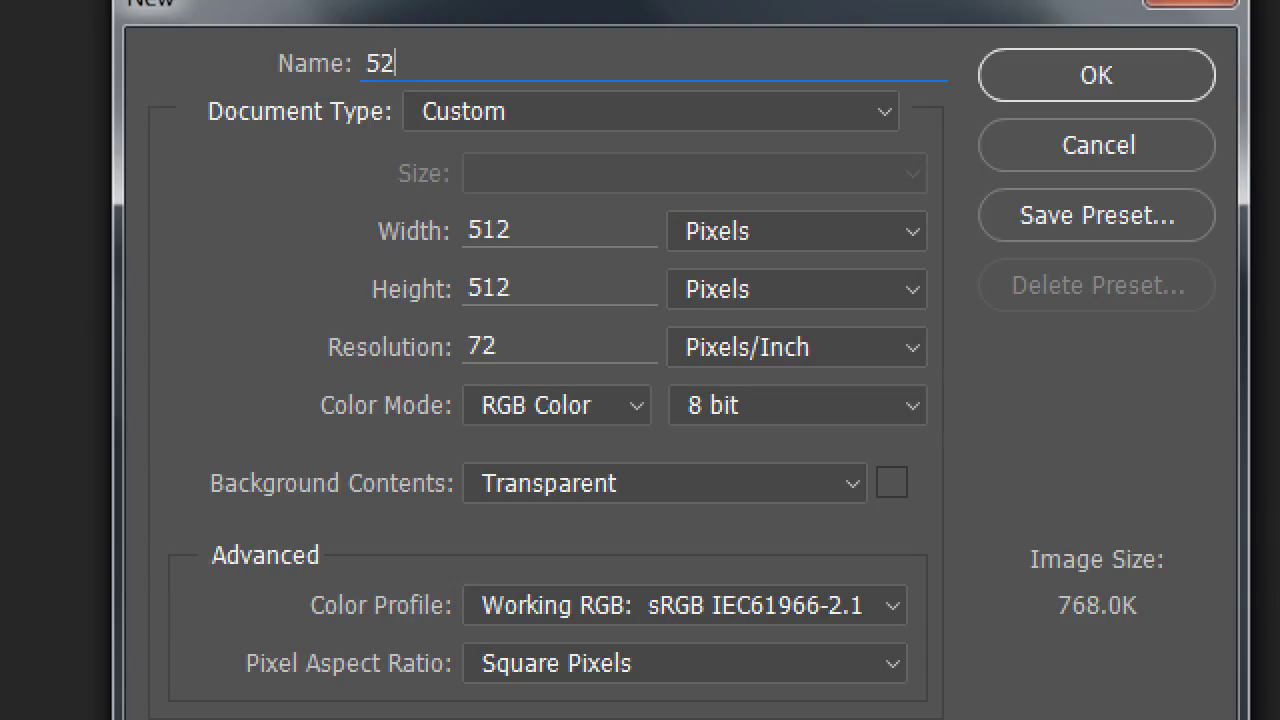
{"action": "type", "text": "-icon"}
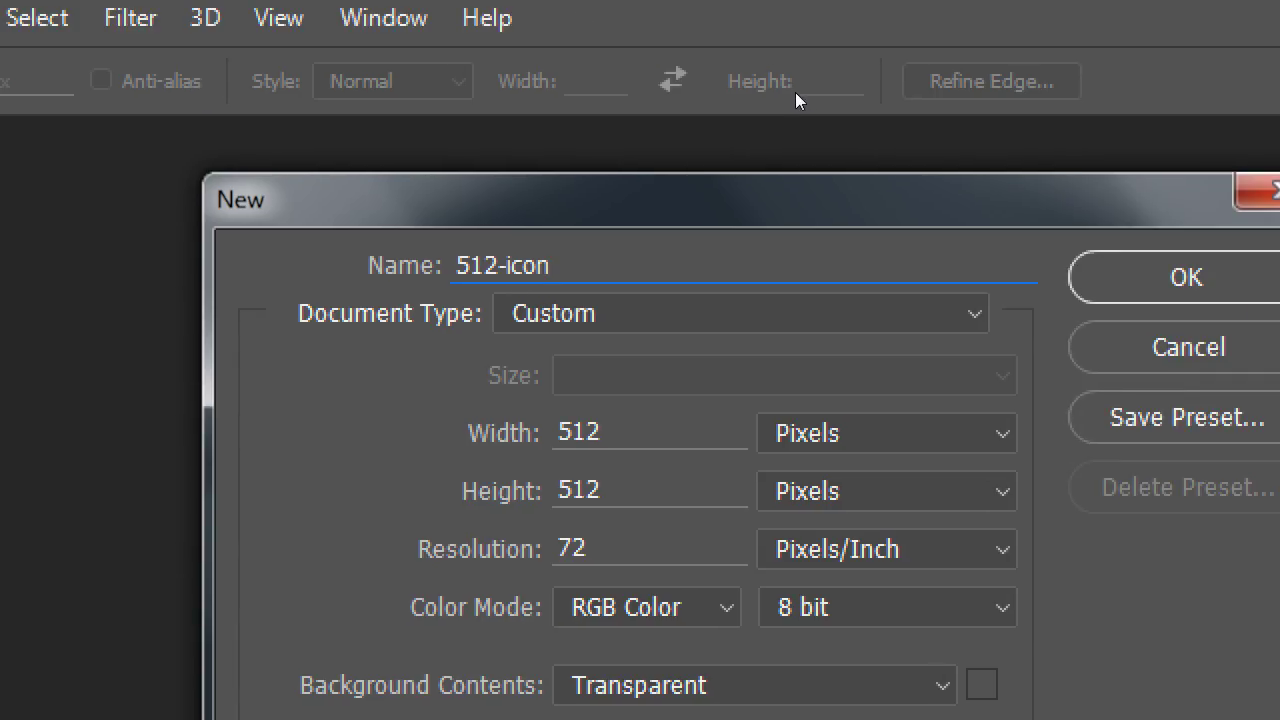
{"action": "key", "text": "Return"}
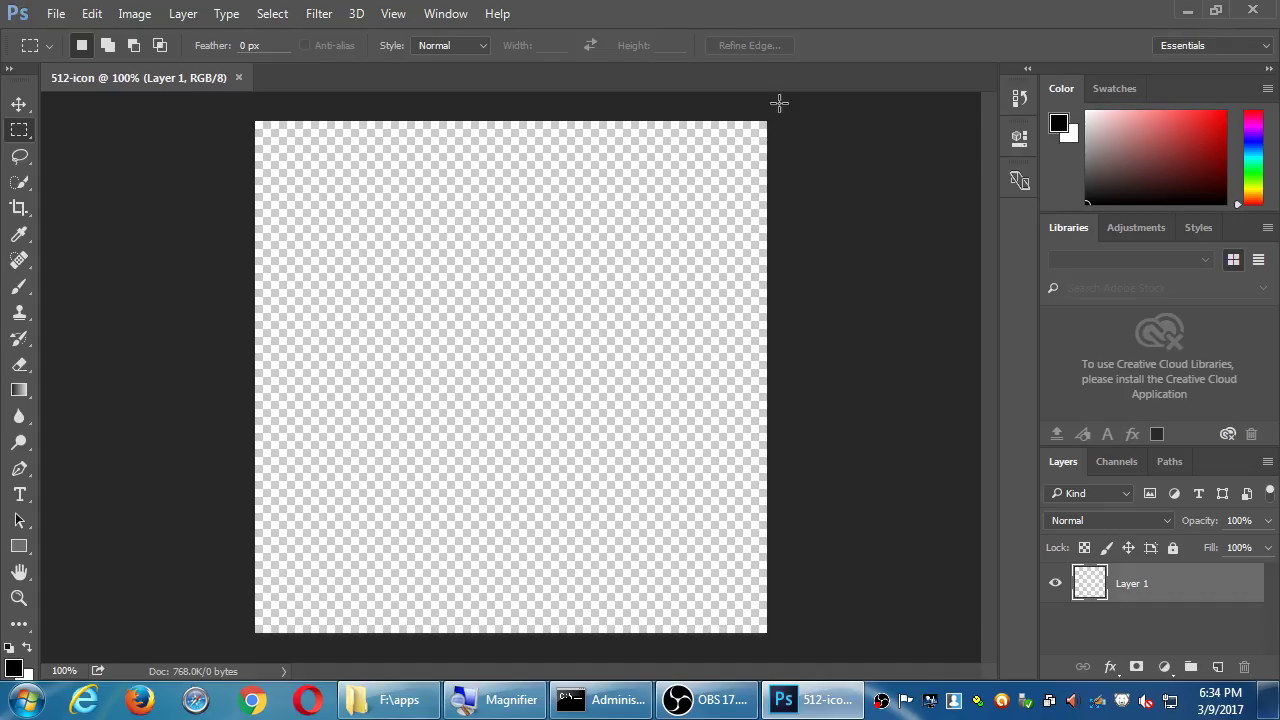
Save the document as 512-icon.psd in the Mobile Apps II folder on drive F:, with Maximize Compatibility enabled.
{"action": "left_click", "coordinate": [56, 13]}
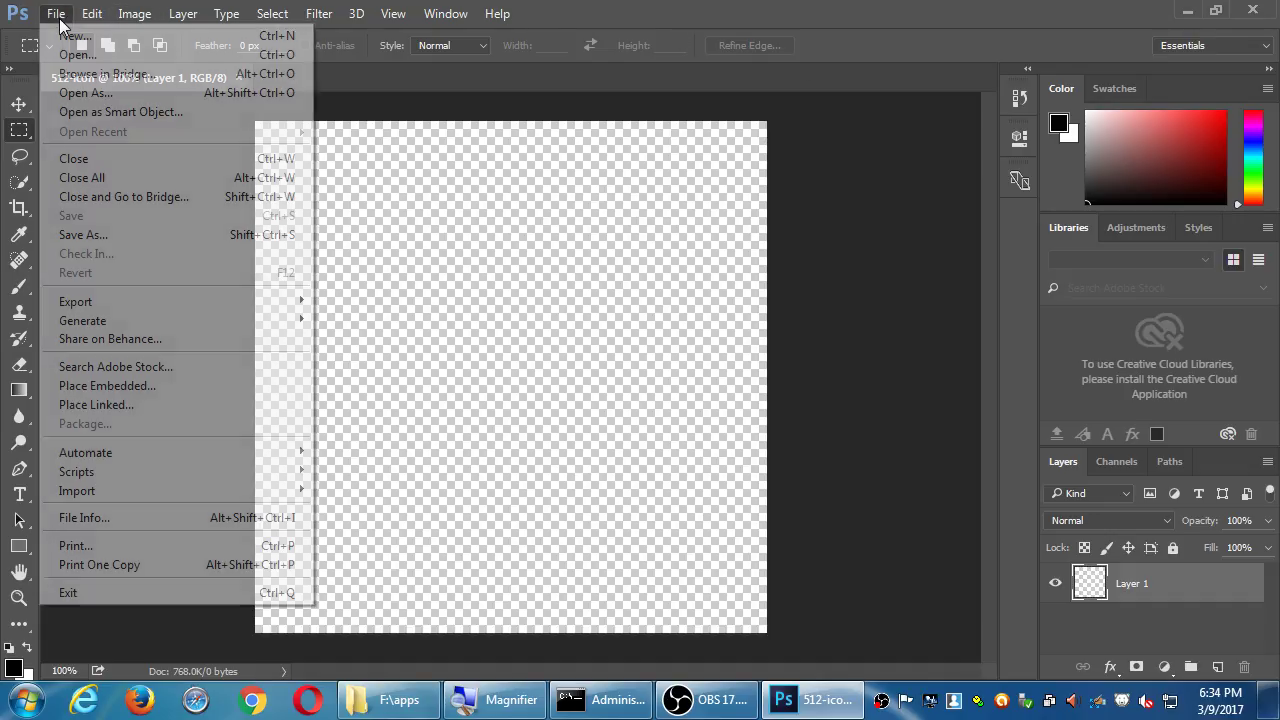
{"action": "left_click", "coordinate": [126, 236]}
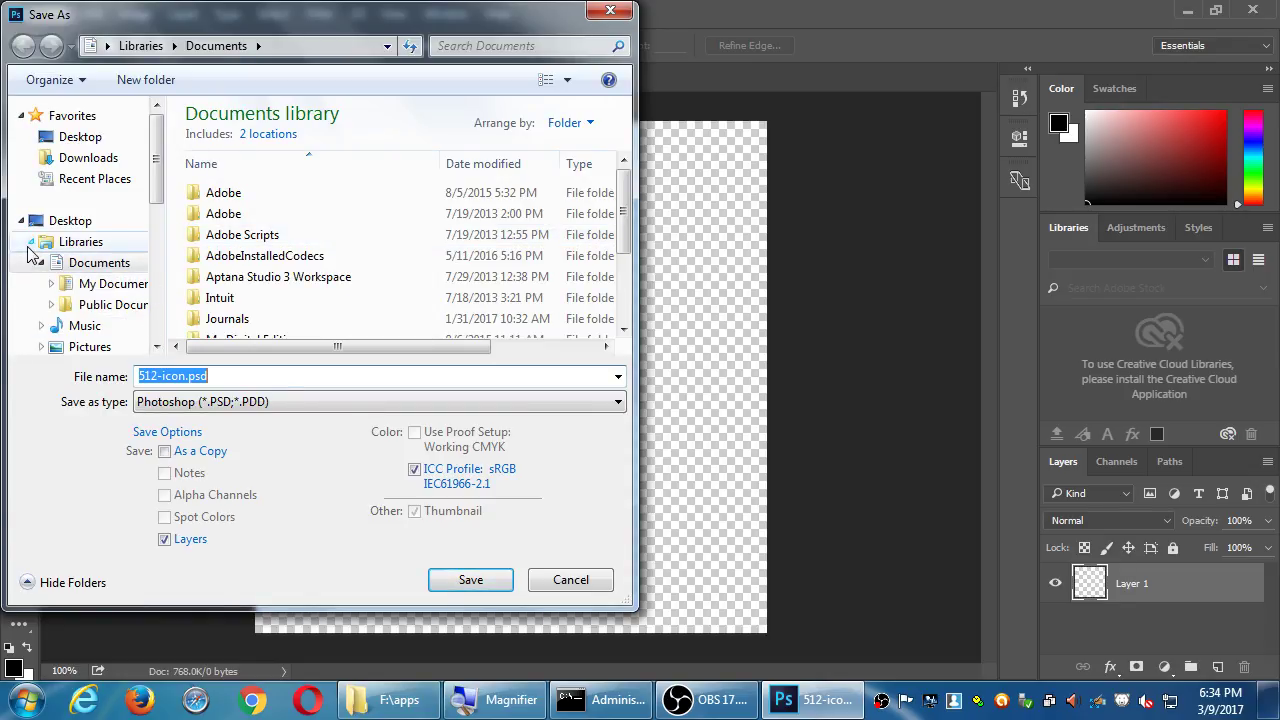
{"action": "left_click", "coordinate": [31, 243]}
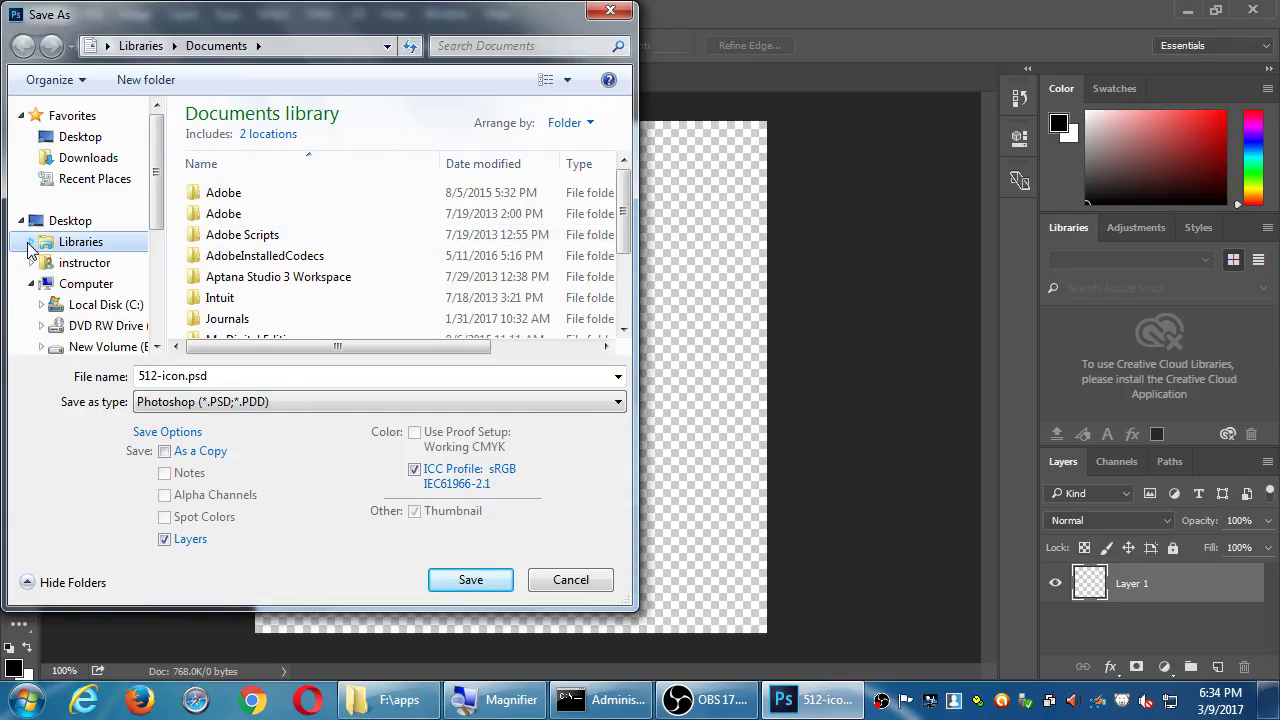
{"action": "left_click", "coordinate": [70, 288]}
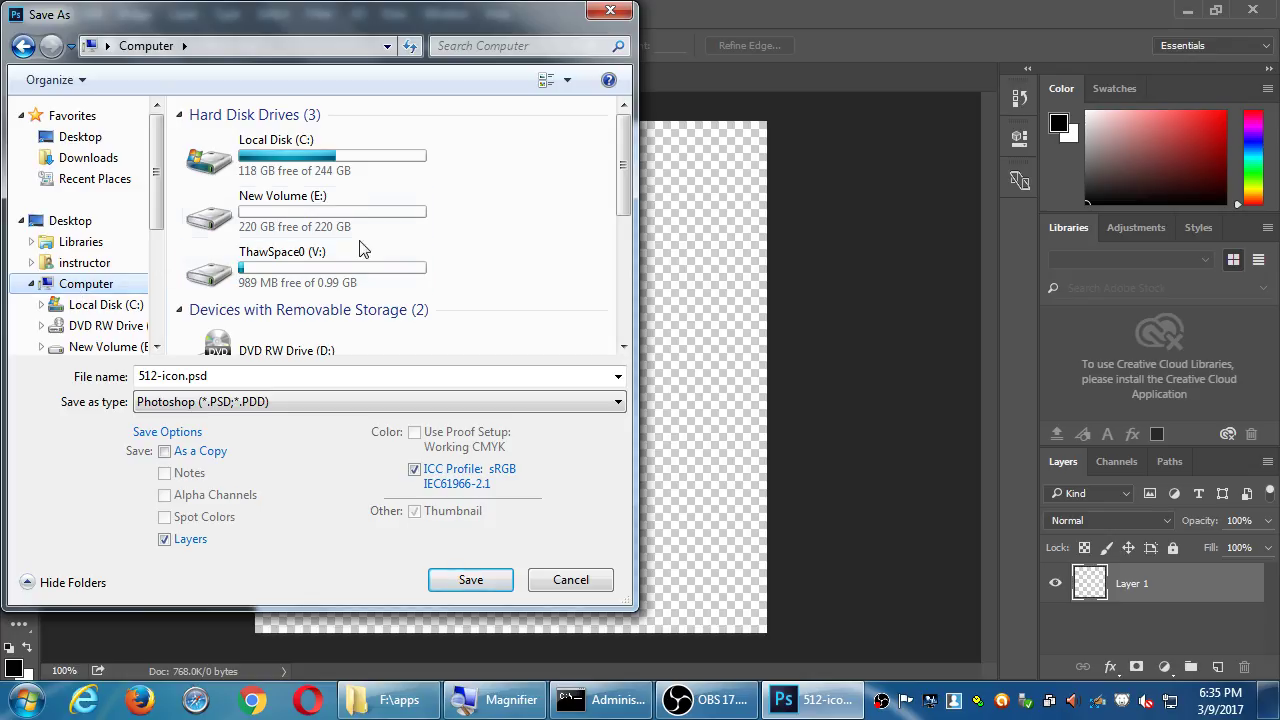
{"action": "left_click_drag", "start_coordinate": [624, 186], "coordinate": [620, 262]}
{"action": "double_click", "coordinate": [277, 235]}
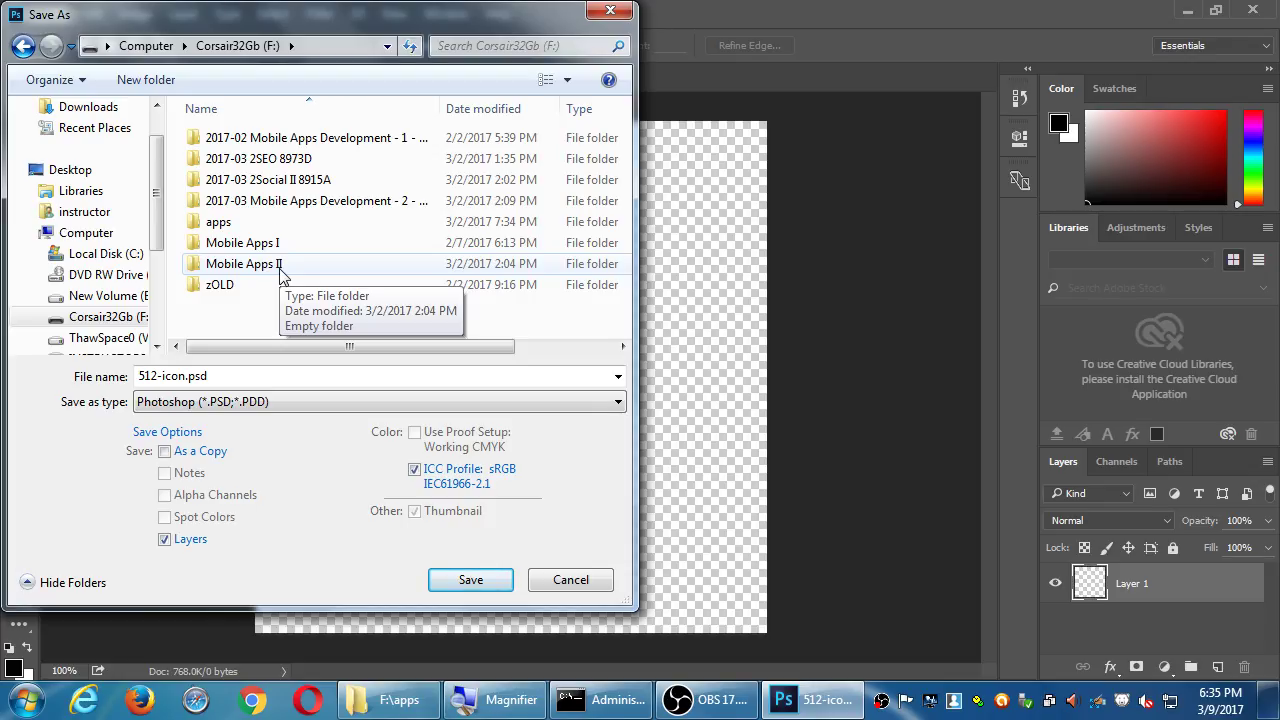
{"action": "double_click", "coordinate": [282, 276]}
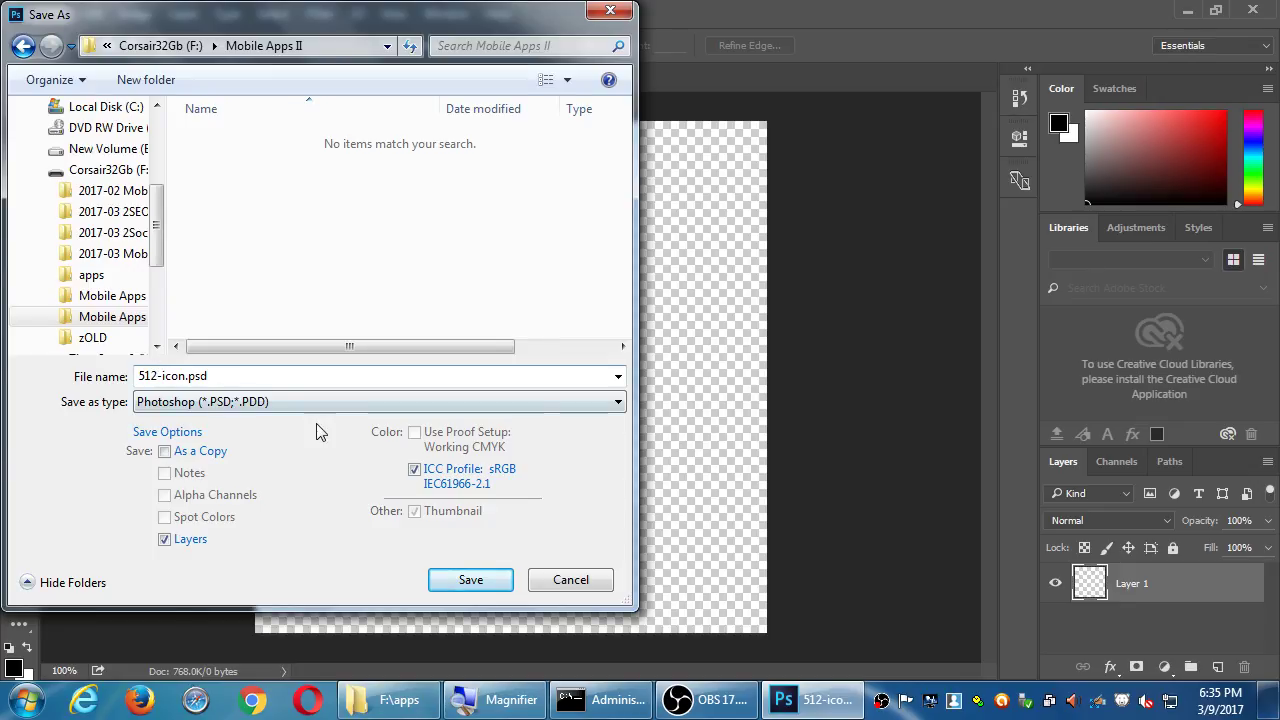
{"action": "left_click", "coordinate": [465, 582]}
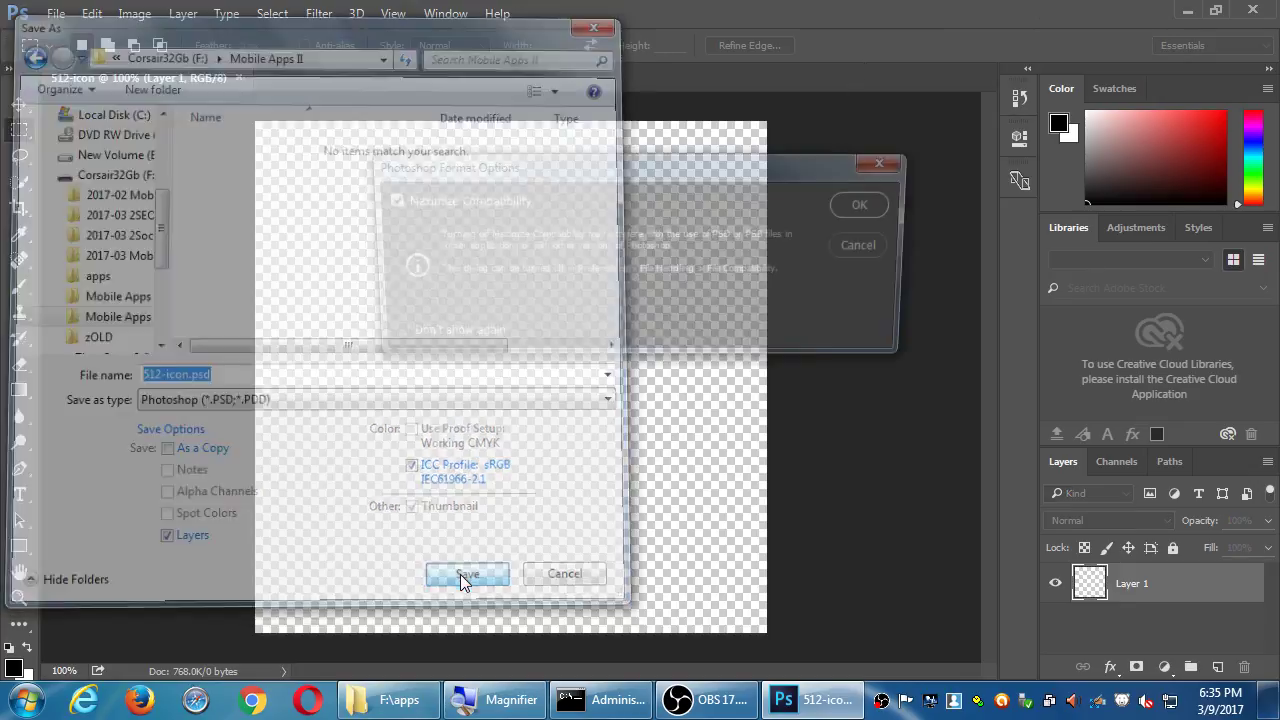
{"action": "left_click_drag", "start_coordinate": [658, 167], "coordinate": [598, 182]}
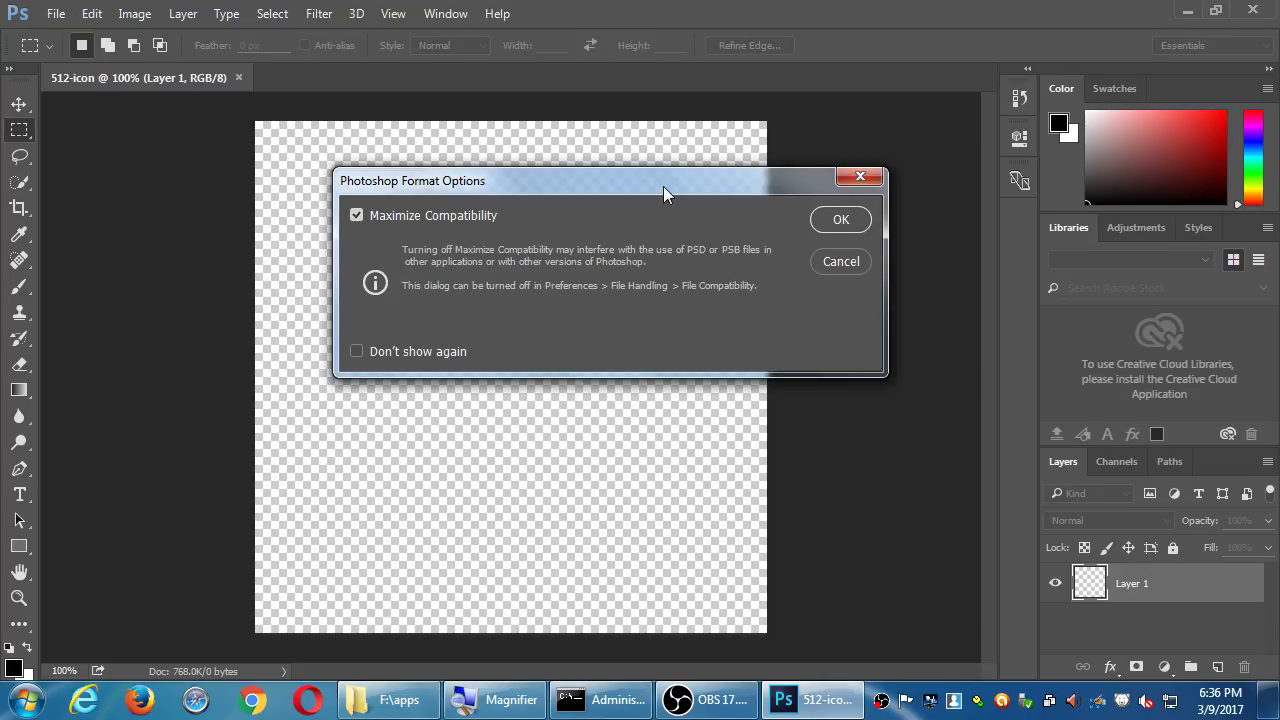
{"action": "left_click", "coordinate": [843, 218]}
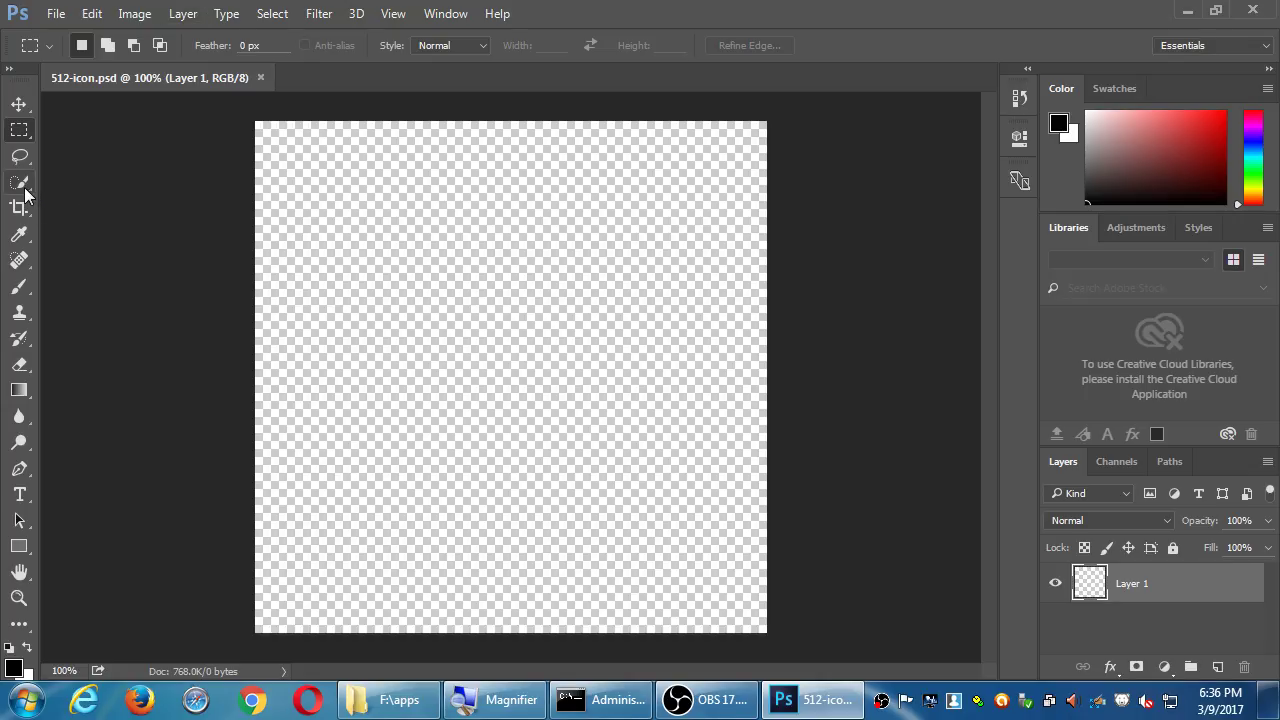
Paint a freehand smiley face with an oval outline, two eyes and a mouth on Layer 1 using the Brush tool.
{"action": "left_click", "coordinate": [18, 288]}
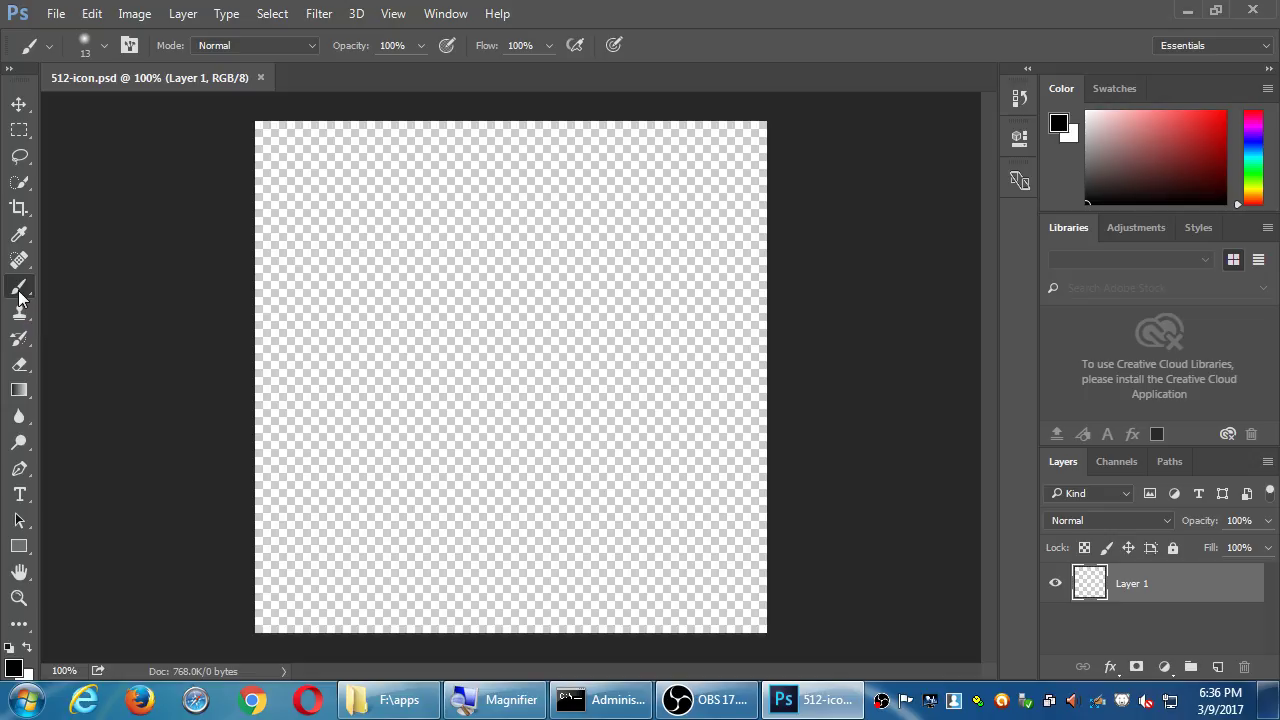
{"action": "mouse_move", "coordinate": [440, 238]}
{"action": "left_mouse_down"}
{"action": "mouse_move", "coordinate": [470, 500]}
{"action": "mouse_move", "coordinate": [390, 236]}
{"action": "left_mouse_up"}
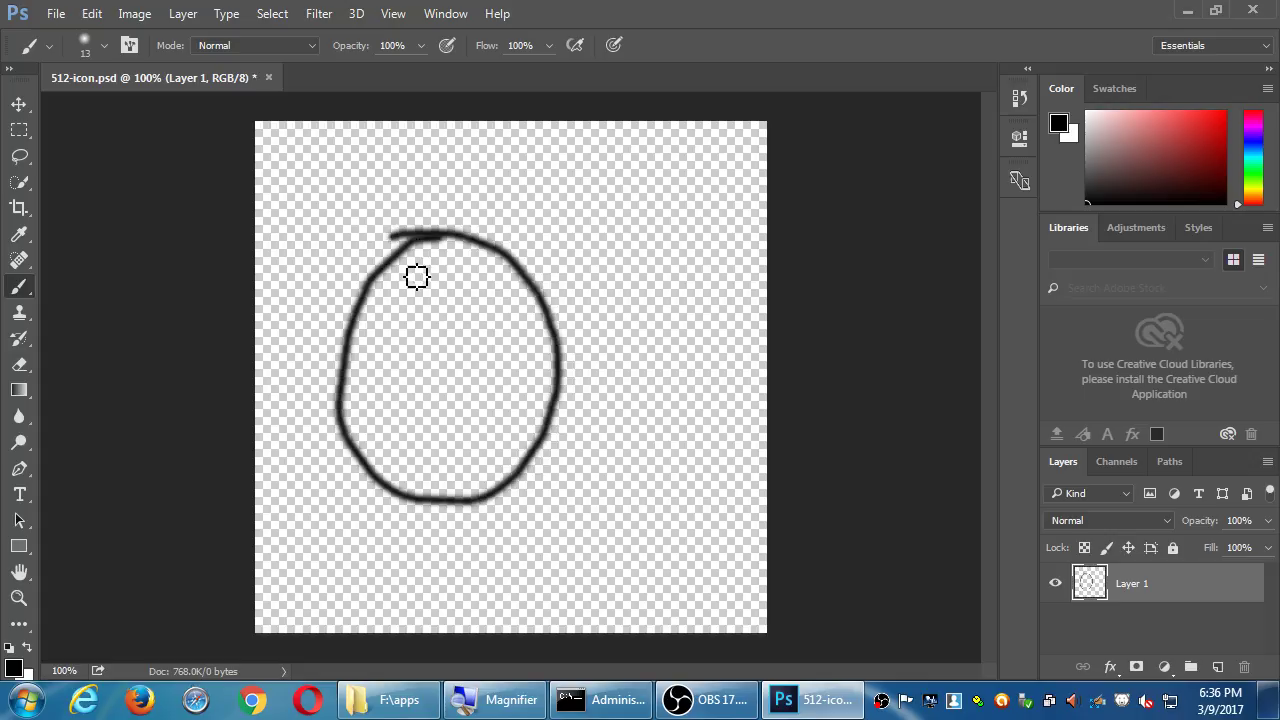
{"action": "mouse_move", "coordinate": [428, 288]}
{"action": "left_mouse_down"}
{"action": "mouse_move", "coordinate": [439, 336]}
{"action": "mouse_move", "coordinate": [435, 304]}
{"action": "mouse_move", "coordinate": [489, 362]}
{"action": "mouse_move", "coordinate": [506, 349]}
{"action": "mouse_move", "coordinate": [466, 302]}
{"action": "left_mouse_up"}
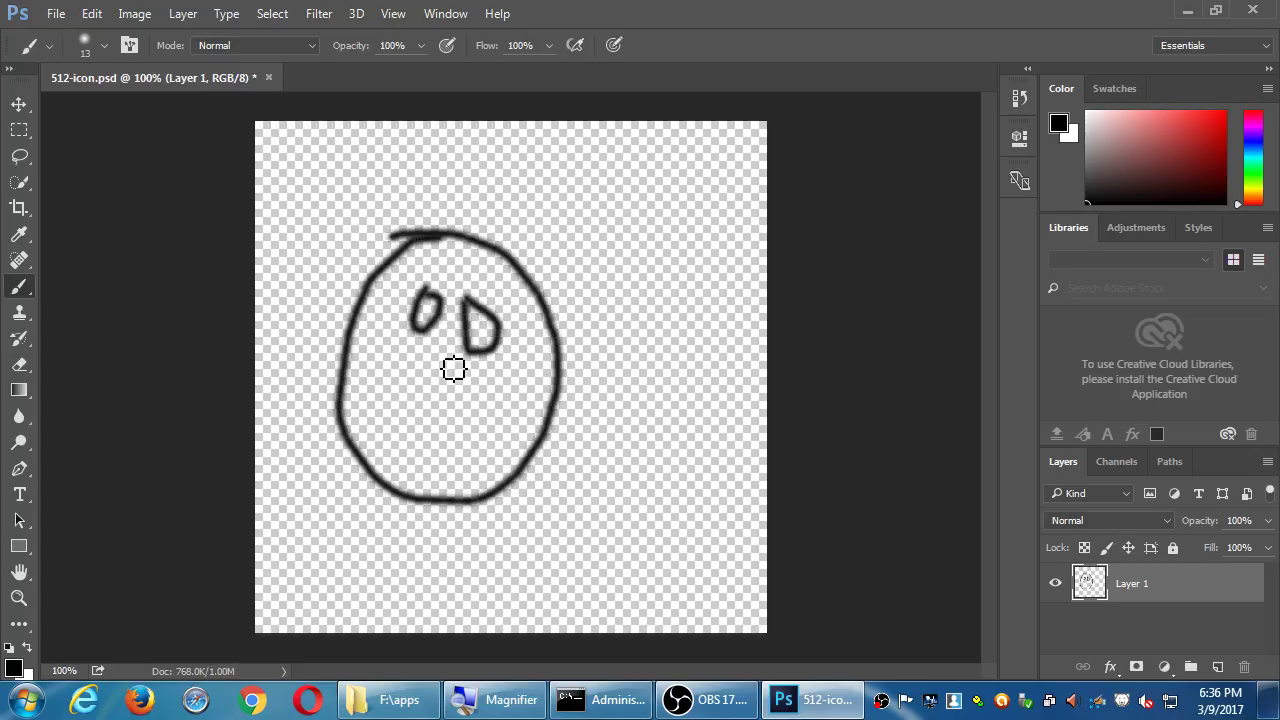
{"action": "mouse_move", "coordinate": [390, 390]}
{"action": "left_mouse_down"}
{"action": "mouse_move", "coordinate": [449, 453]}
{"action": "mouse_move", "coordinate": [487, 438]}
{"action": "mouse_move", "coordinate": [485, 479]}
{"action": "mouse_move", "coordinate": [411, 461]}
{"action": "mouse_move", "coordinate": [392, 398]}
{"action": "left_mouse_up"}
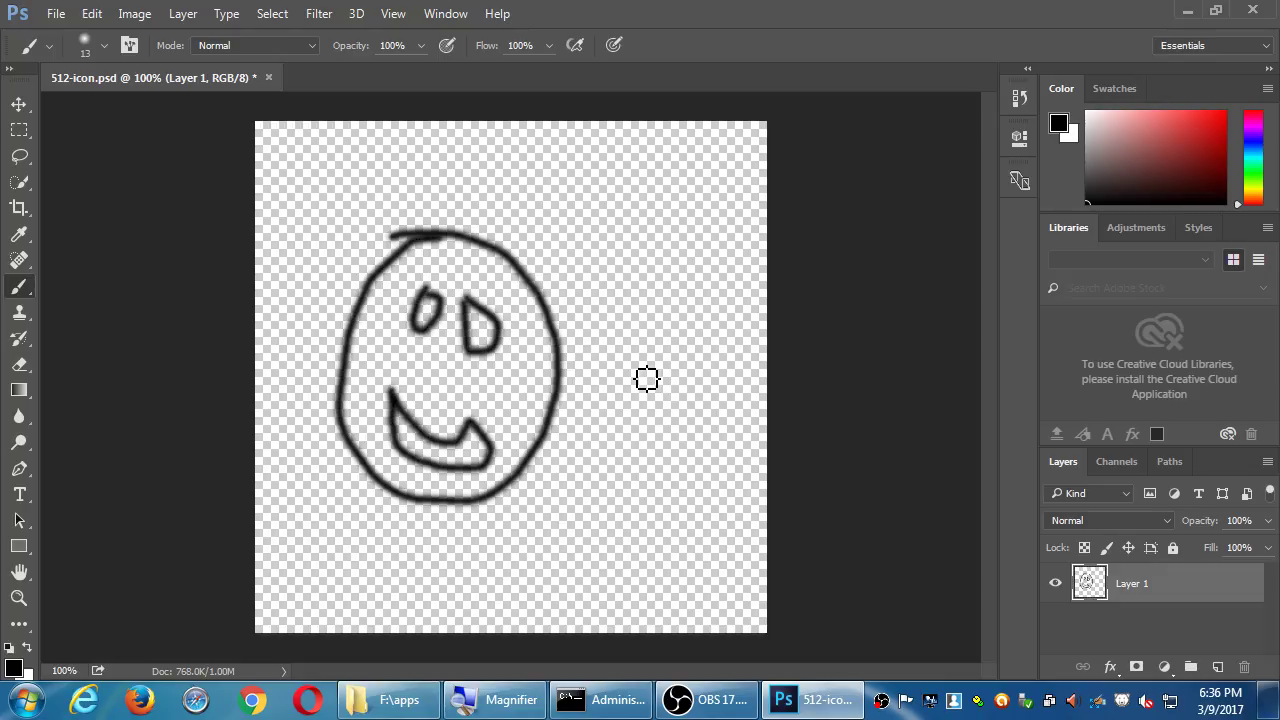
Undo all brush strokes of the painted face.
{"action": "key", "text": "ctrl+alt+z"}
{"action": "key", "text": "ctrl+alt+z"}
{"action": "key", "text": "ctrl+alt+z"}
{"action": "key", "text": "ctrl+alt+z"}
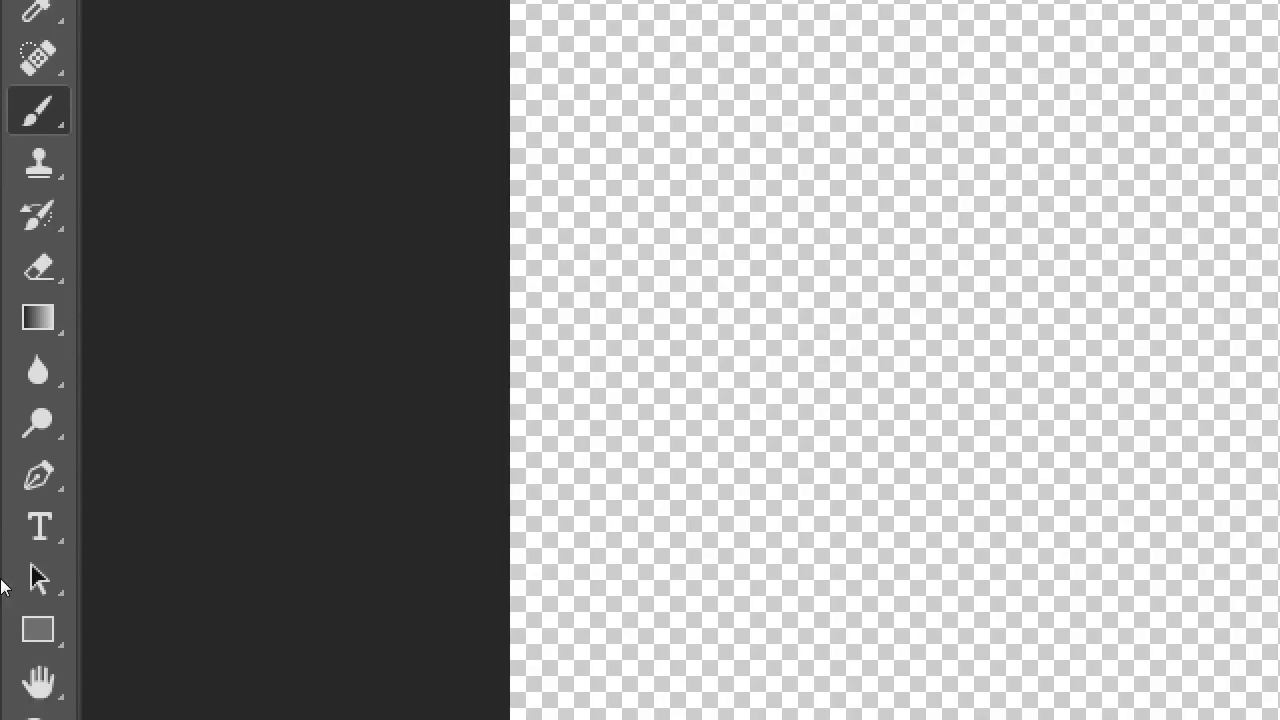
{"action": "left_click", "coordinate": [38, 629]}
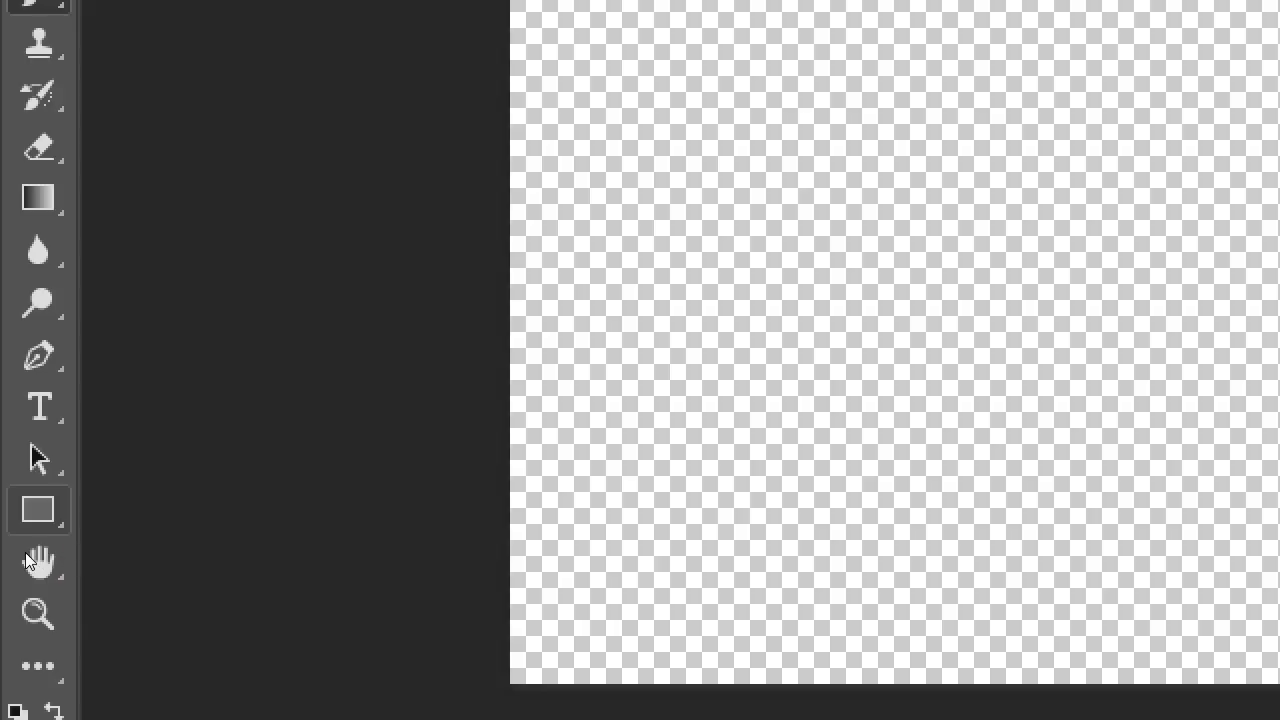
{"action": "right_click", "coordinate": [25, 553]}
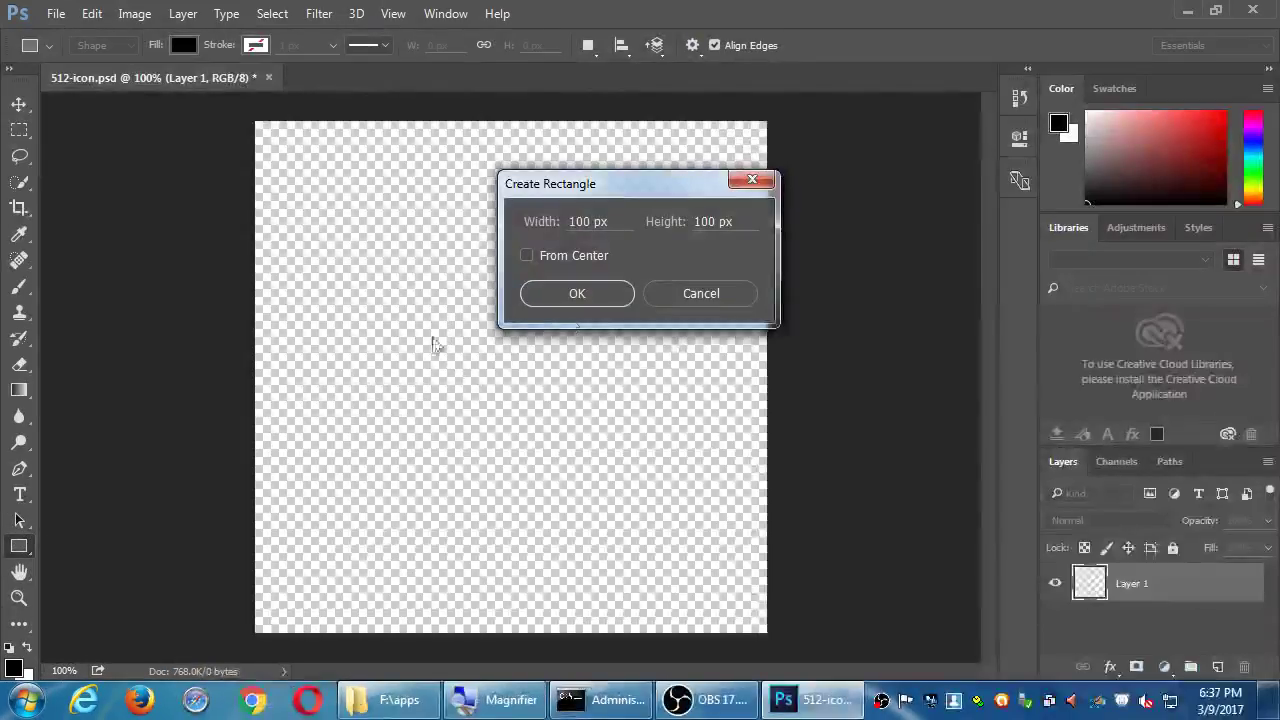
{"action": "left_click", "coordinate": [663, 291]}
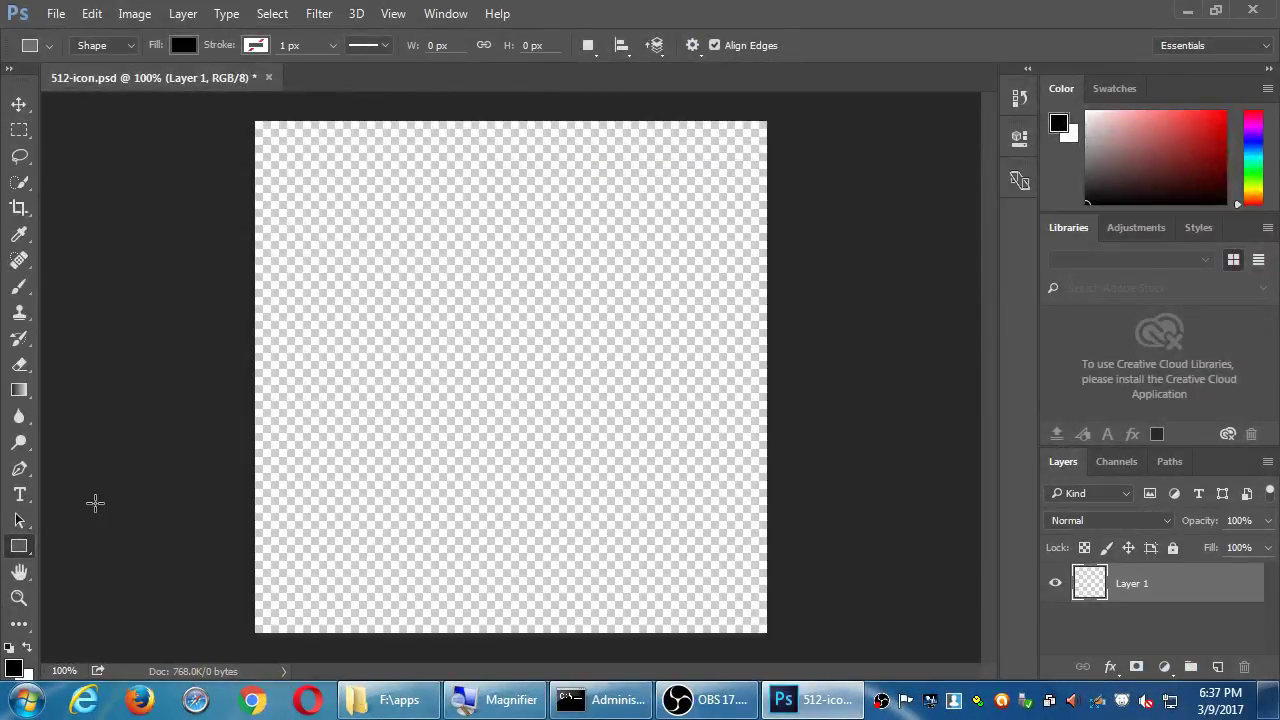
Draw a black arrow about 302 by 126 px in the upper part of the canvas with the Custom Shape Tool.
{"action": "right_click", "coordinate": [17, 550]}
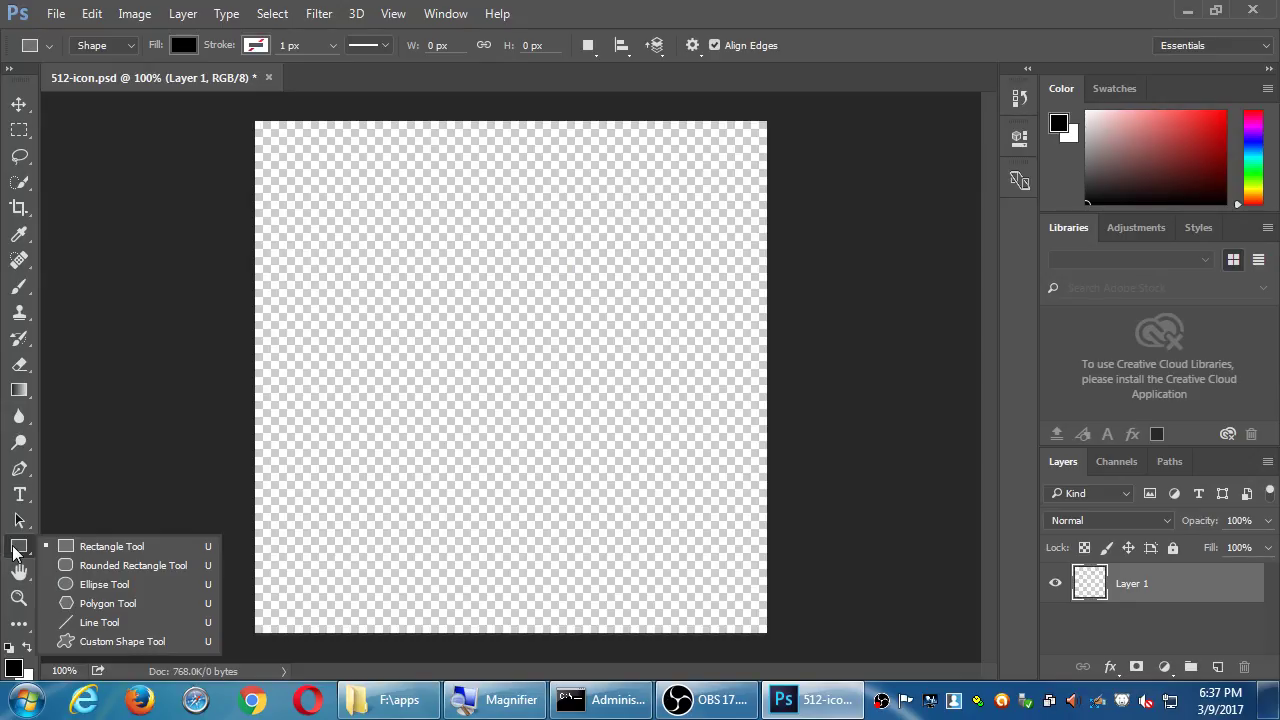
{"action": "left_click", "coordinate": [100, 641]}
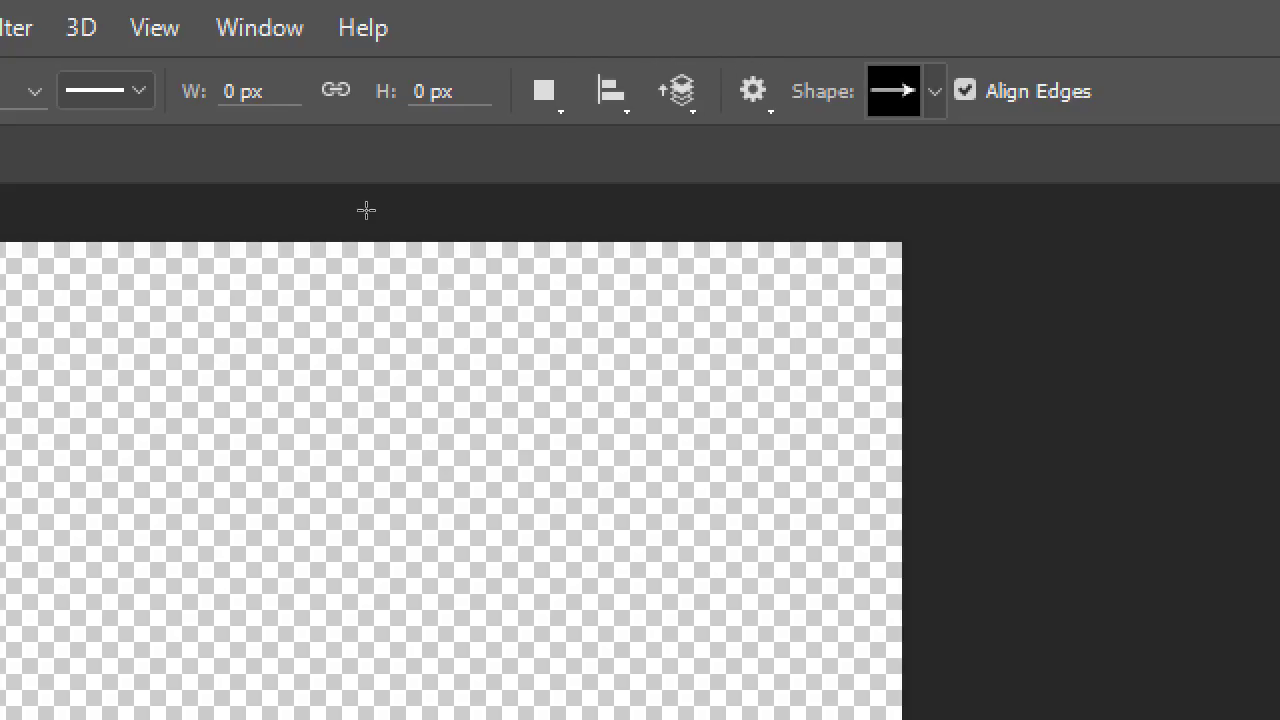
{"action": "left_click_drag", "start_coordinate": [90, 368], "coordinate": [695, 622]}
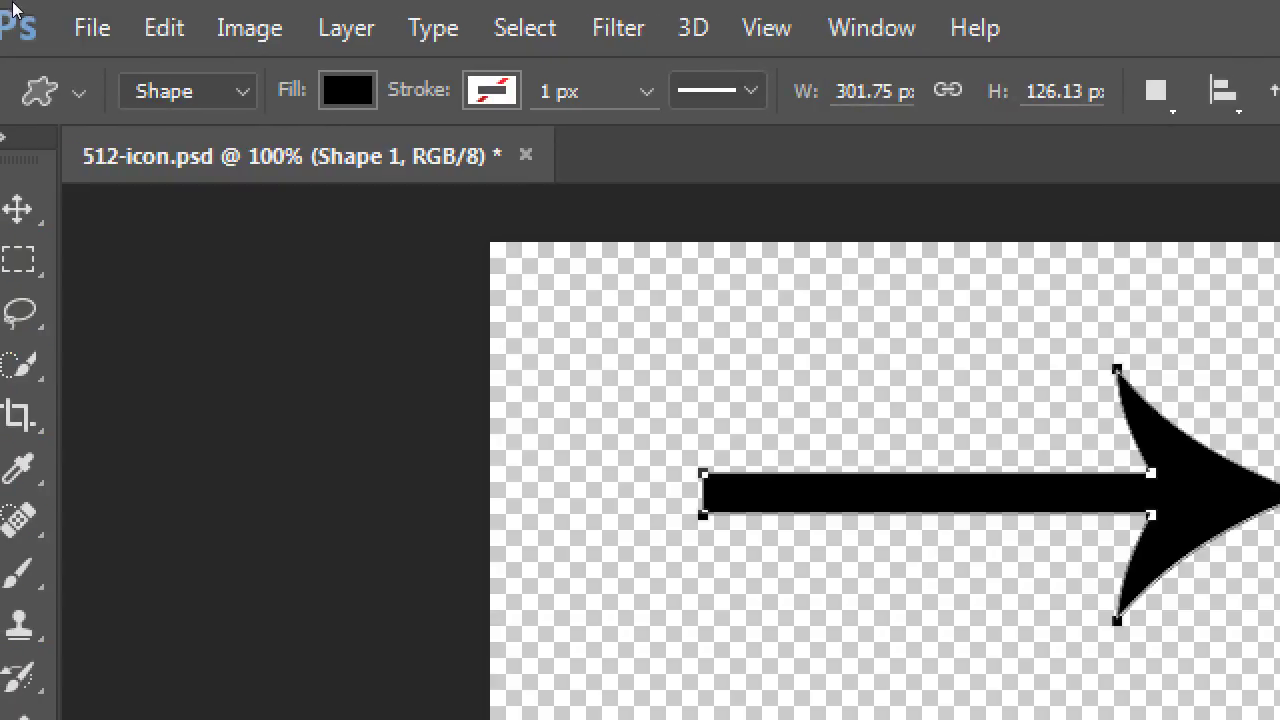
Undo the black arrow drawn with the Custom Shape Tool.
{"action": "left_click", "coordinate": [155, 28]}
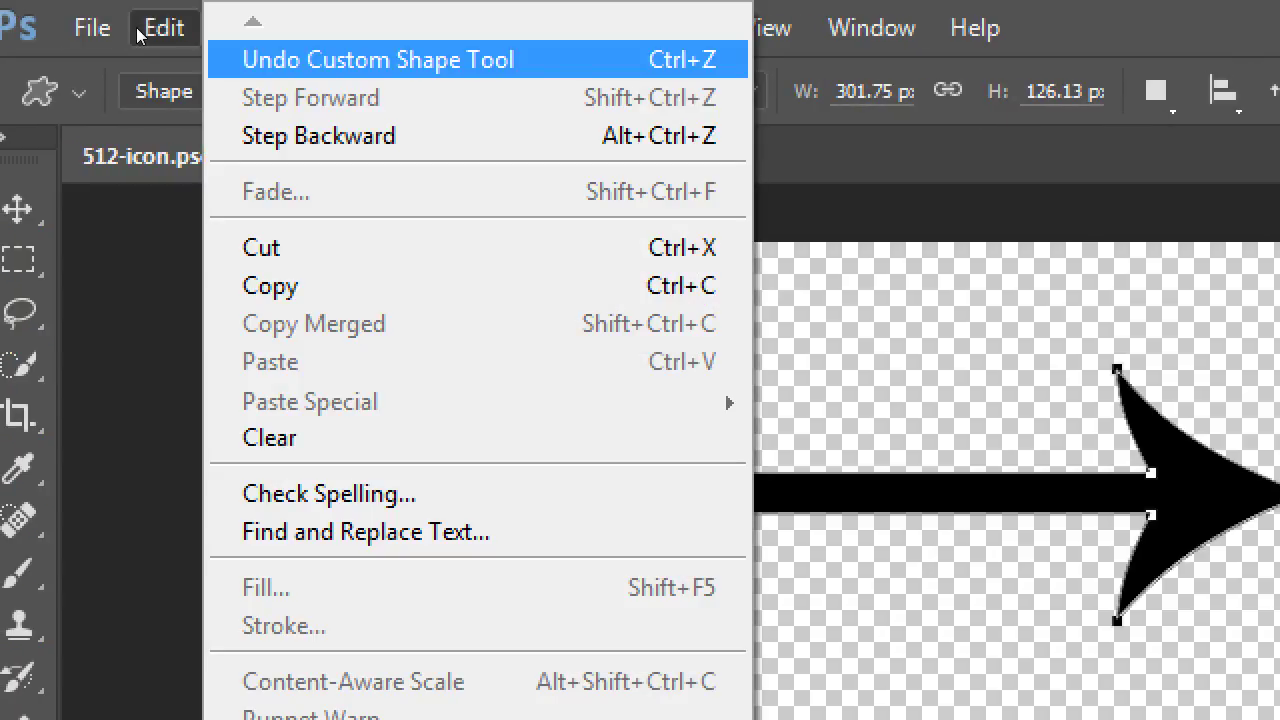
{"action": "key", "text": "Return"}
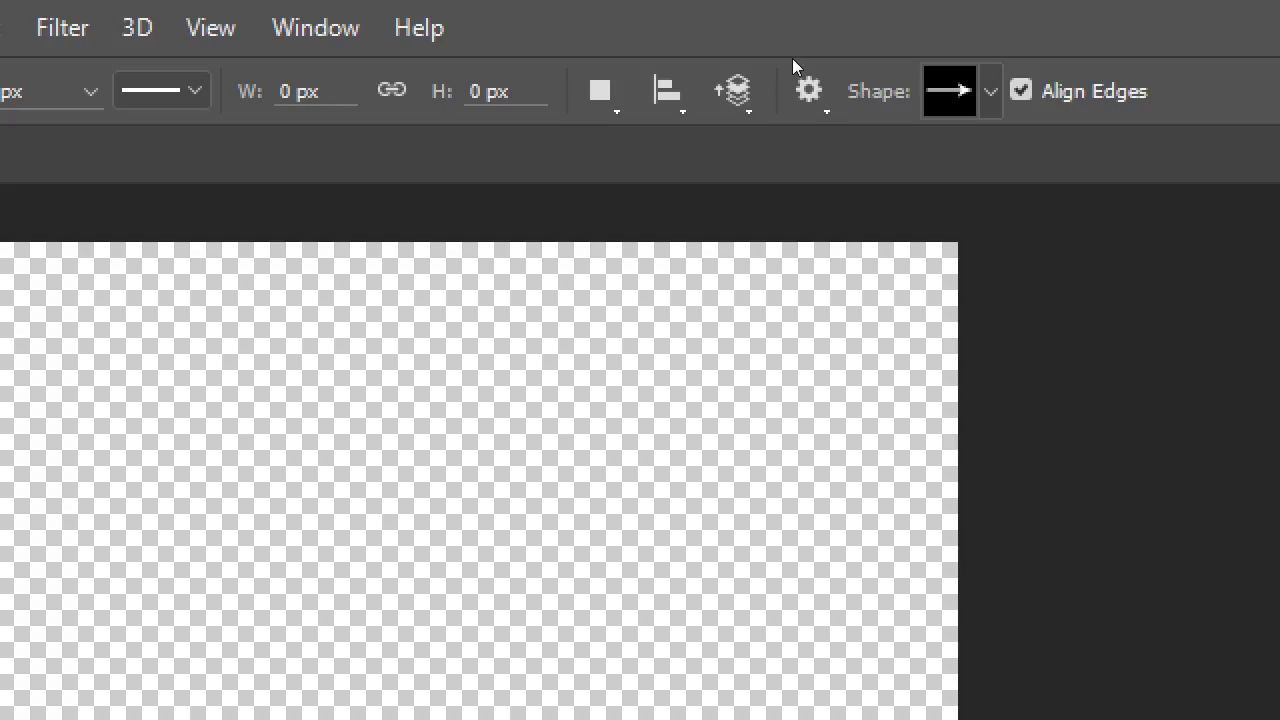
Draw a black heart about 369 by 391 px with the Custom Shape Tool and undo it.
{"action": "key", "text": "Return"}
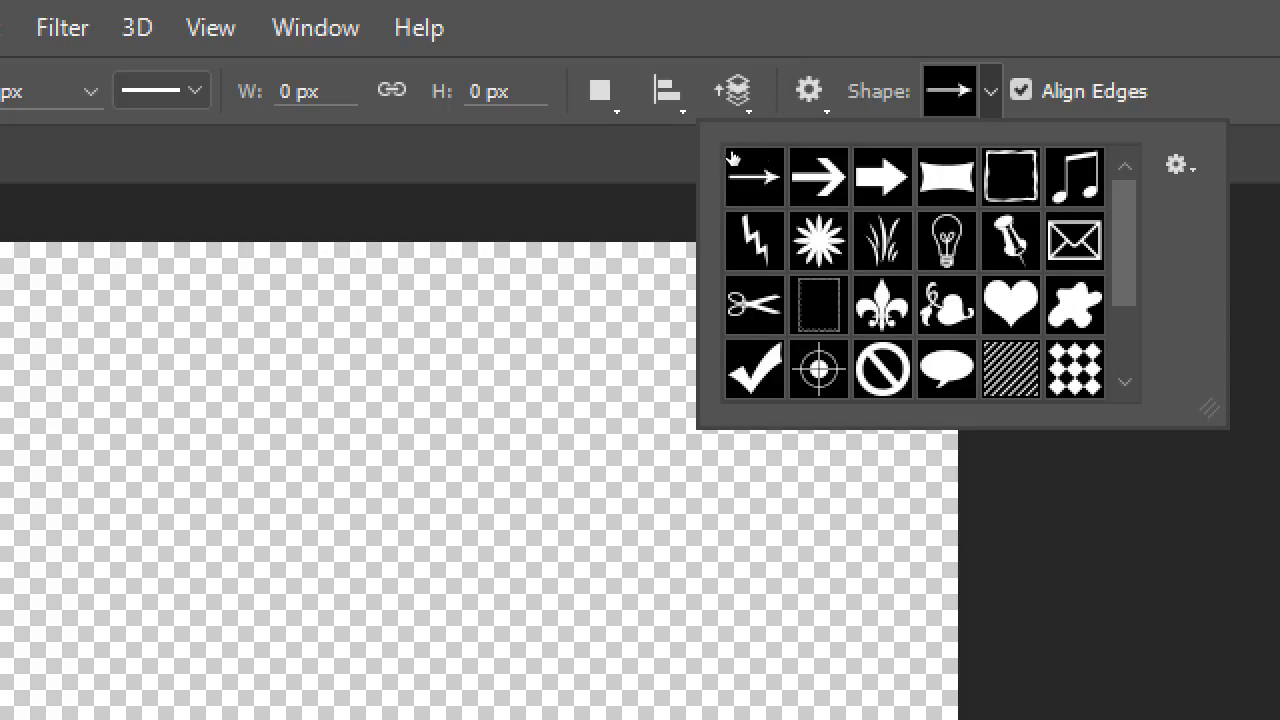
{"action": "left_click", "coordinate": [795, 158]}
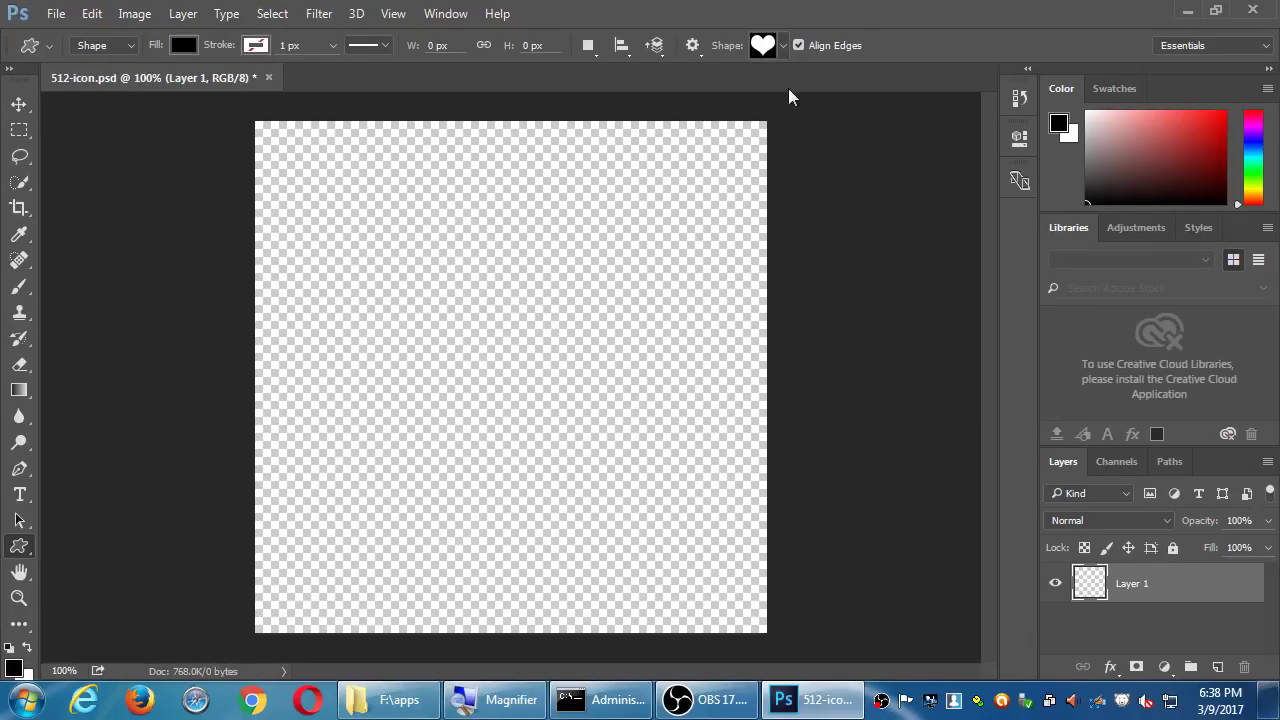
{"action": "left_click_drag", "start_coordinate": [324, 178], "coordinate": [693, 568]}
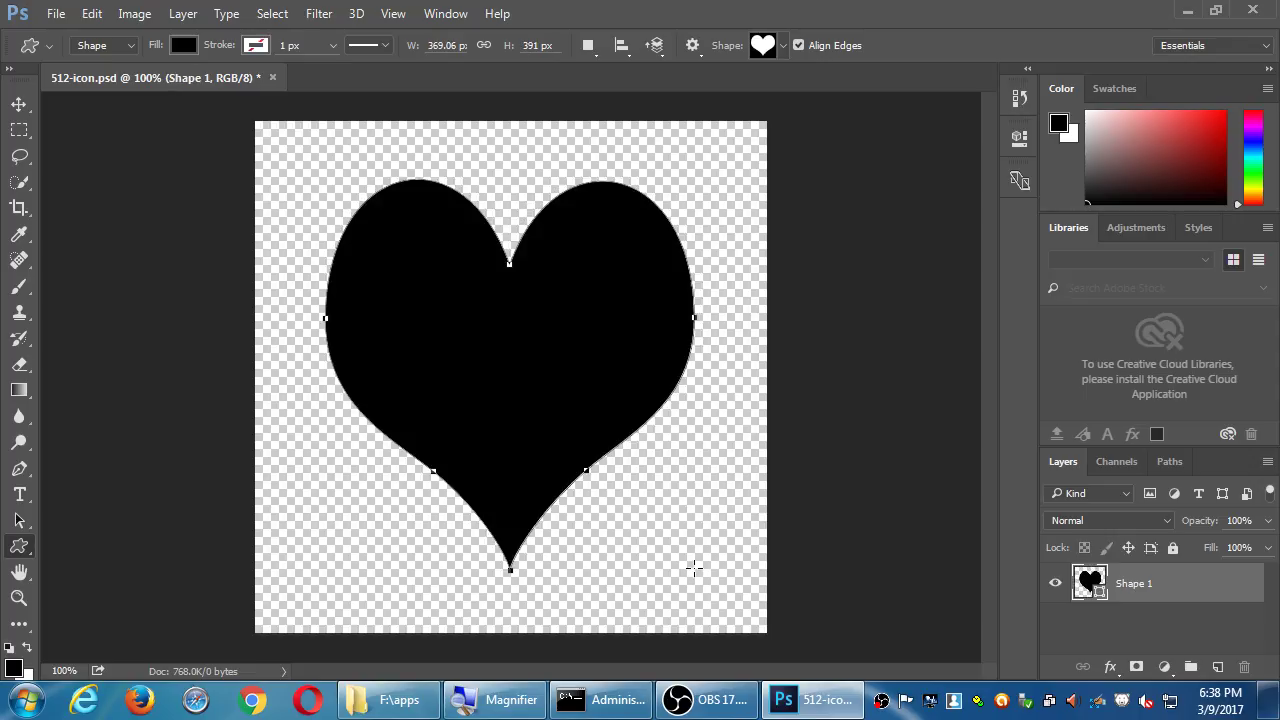
{"action": "key", "text": "ctrl+z"}
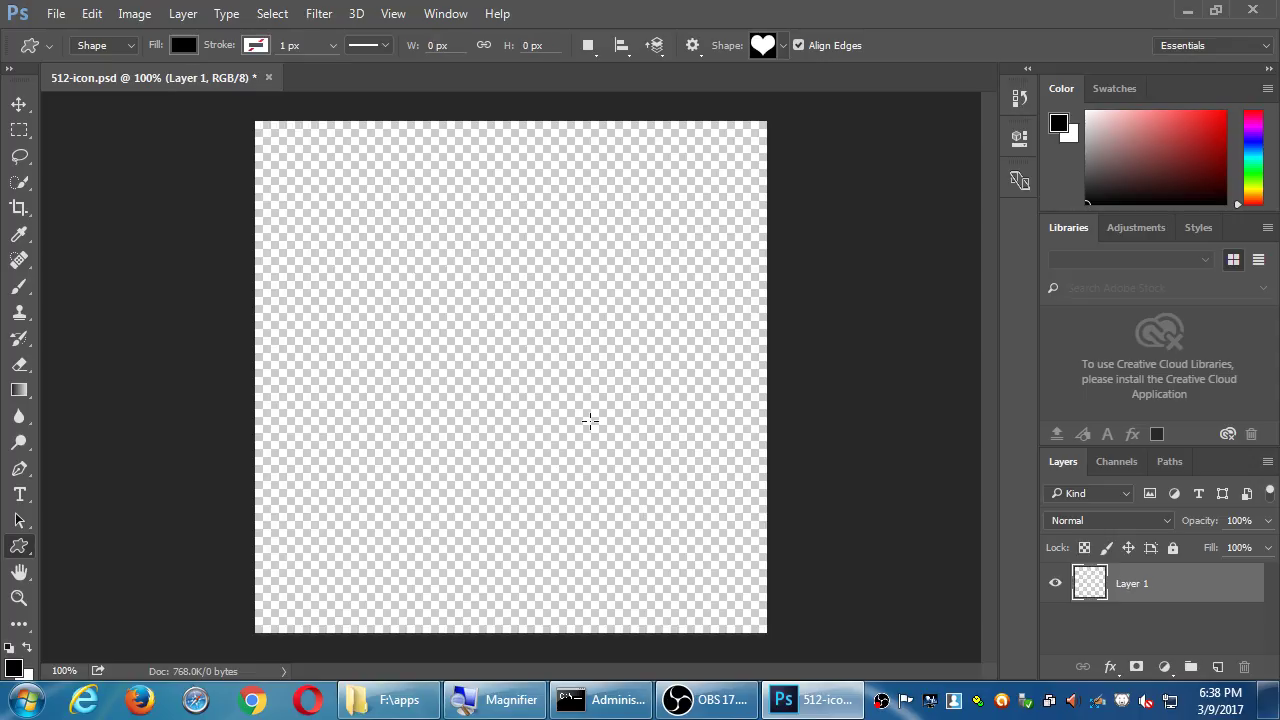
Set the custom shape's fill color to pure red.
{"action": "left_click", "coordinate": [193, 47]}
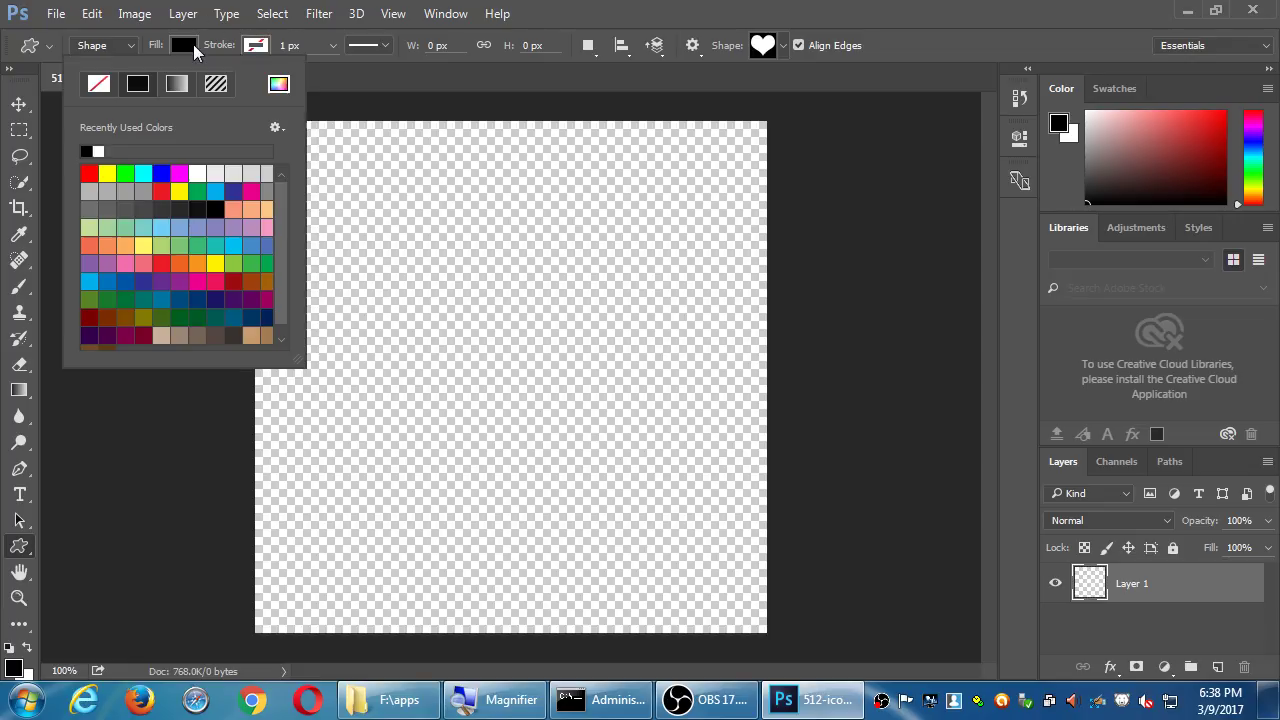
{"action": "left_click", "coordinate": [90, 173]}
{"action": "left_click", "coordinate": [183, 47]}
Draw a red heart about 413 by 445 px on the canvas and undo it.
{"action": "left_click_drag", "start_coordinate": [312, 158], "coordinate": [724, 600]}
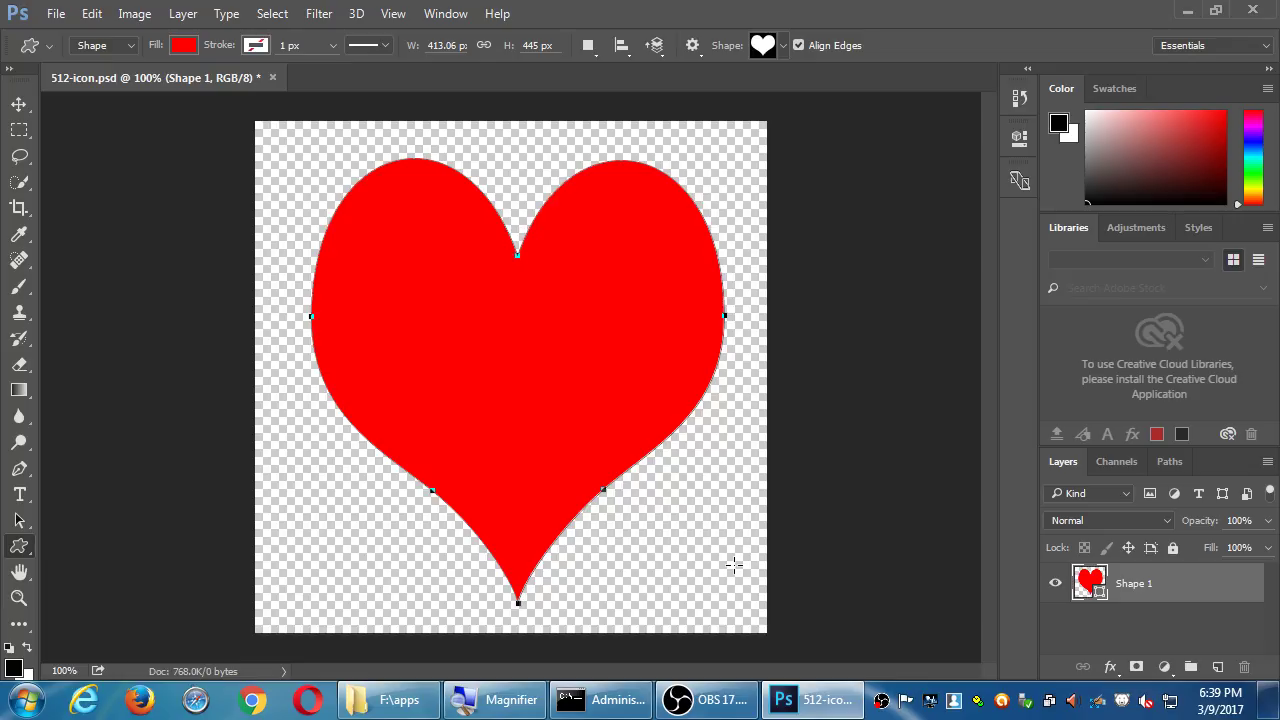
{"action": "key", "text": "ctrl+z"}
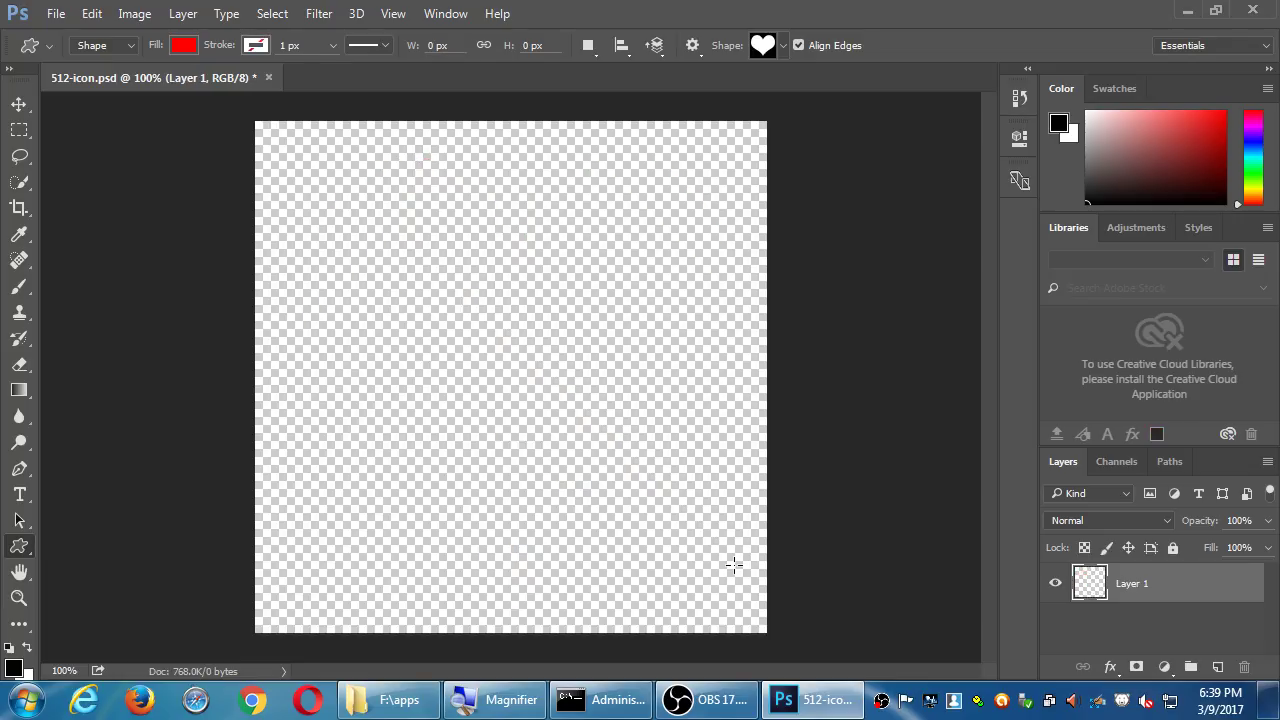
Replace the current custom shapes with the Animals shape set.
{"action": "left_click", "coordinate": [785, 47]}
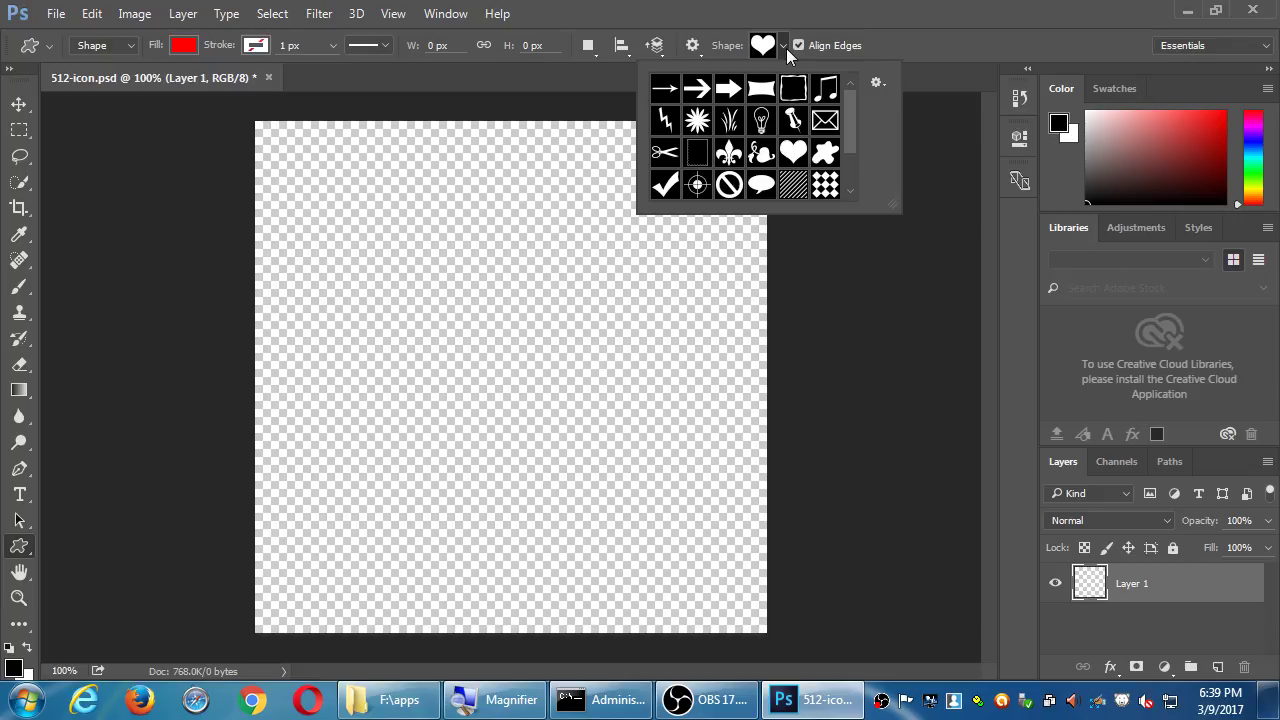
{"action": "key", "text": "Escape"}
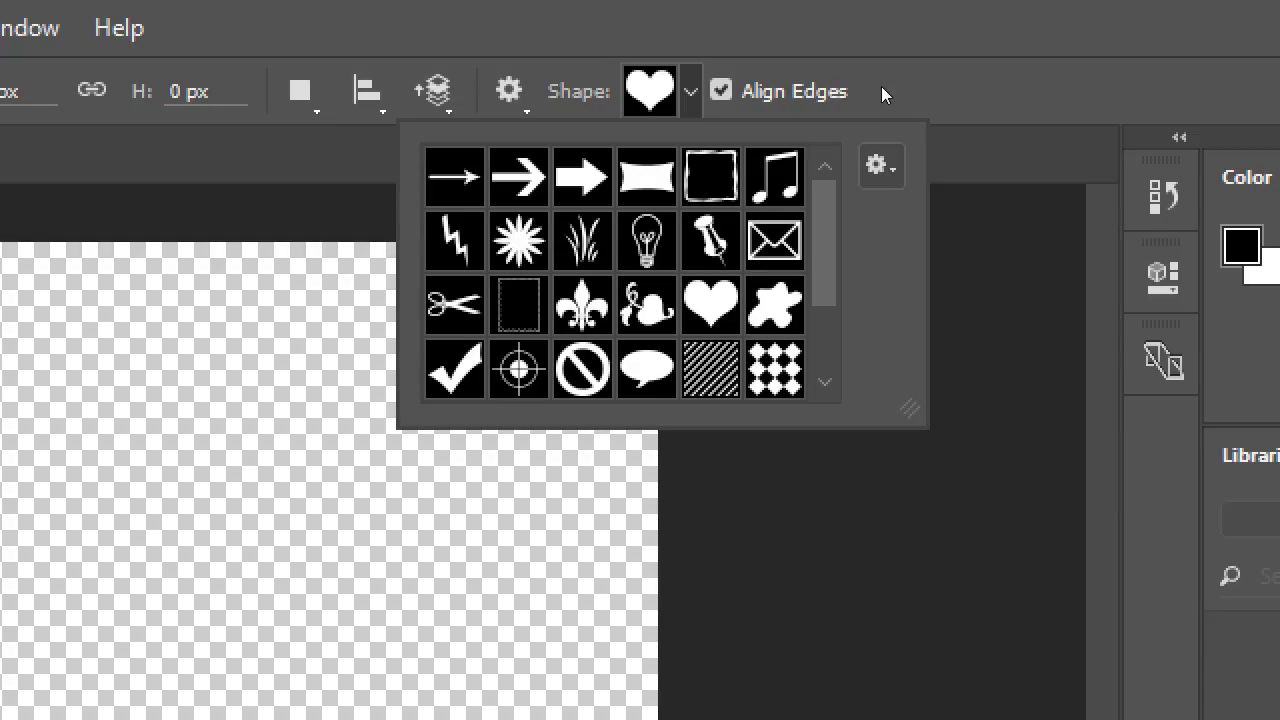
{"action": "left_click", "coordinate": [881, 166]}
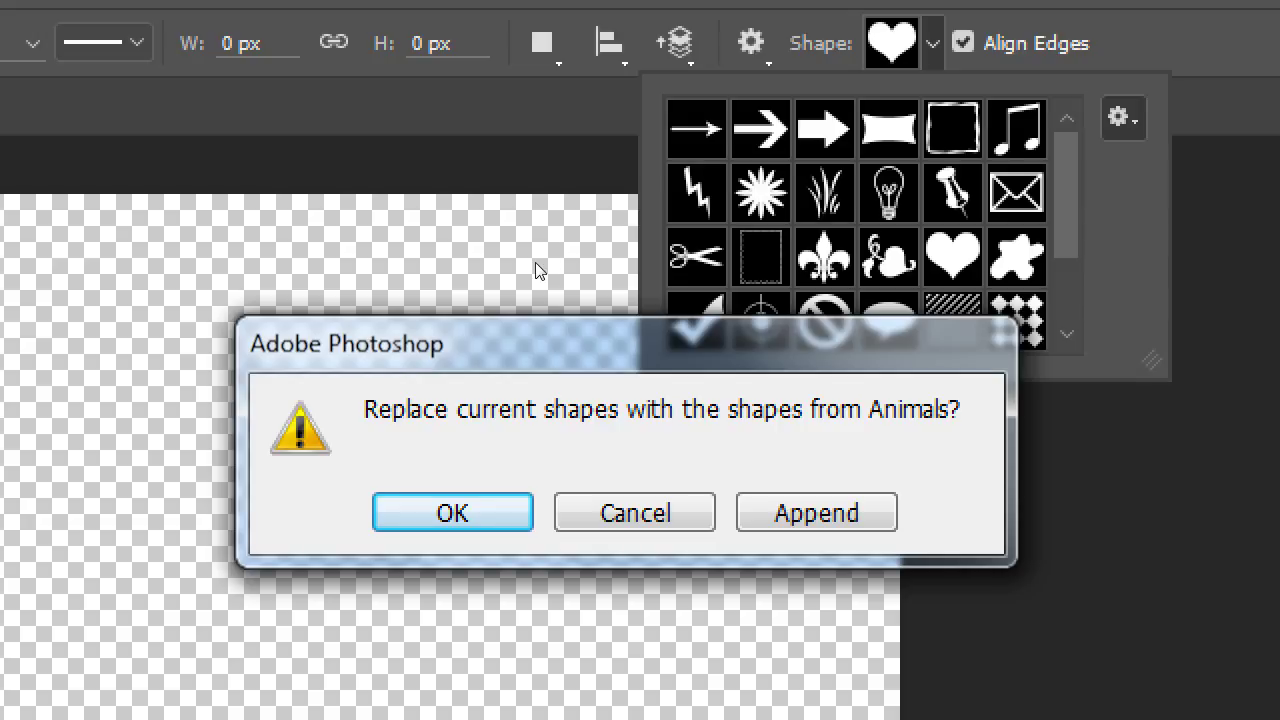
{"action": "key", "text": "Return"}
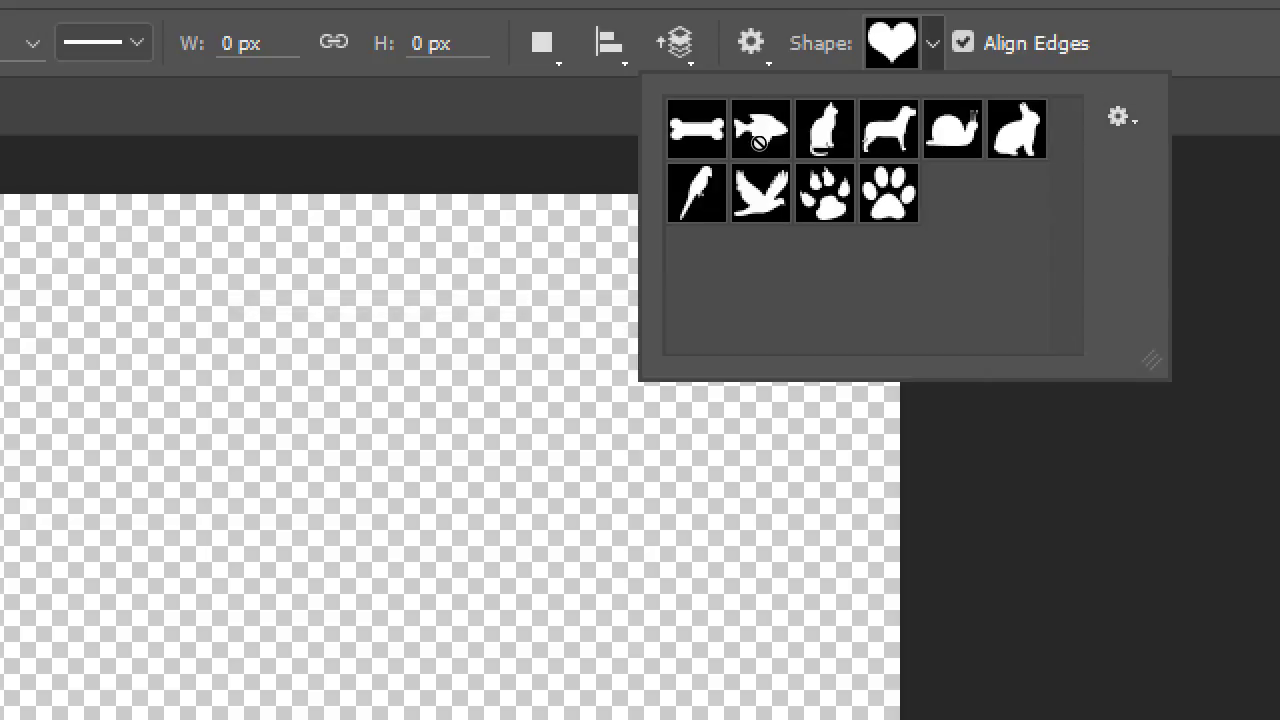
{"action": "key", "text": "Escape"}
Draw a red cat about 268 by 430 px from the Animals shapes and undo it.
{"action": "left_click", "coordinate": [932, 43]}
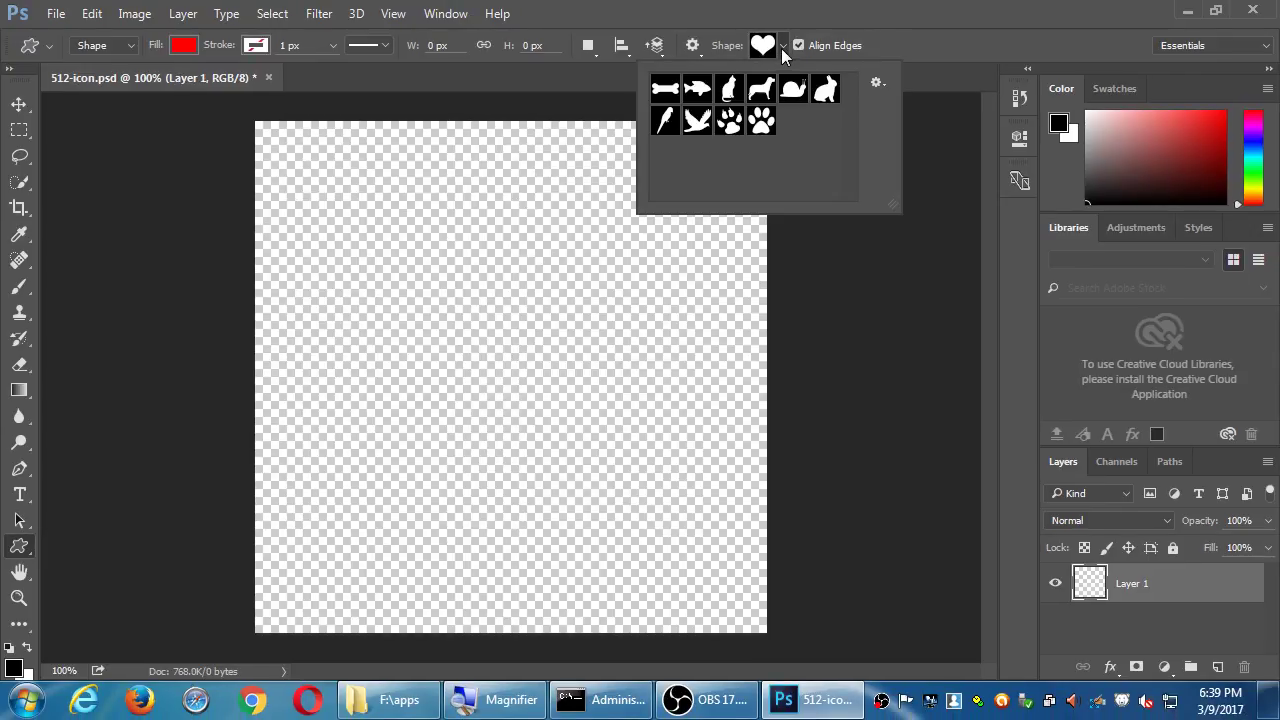
{"action": "left_click", "coordinate": [729, 89]}
{"action": "left_click_drag", "start_coordinate": [394, 181], "coordinate": [662, 610]}
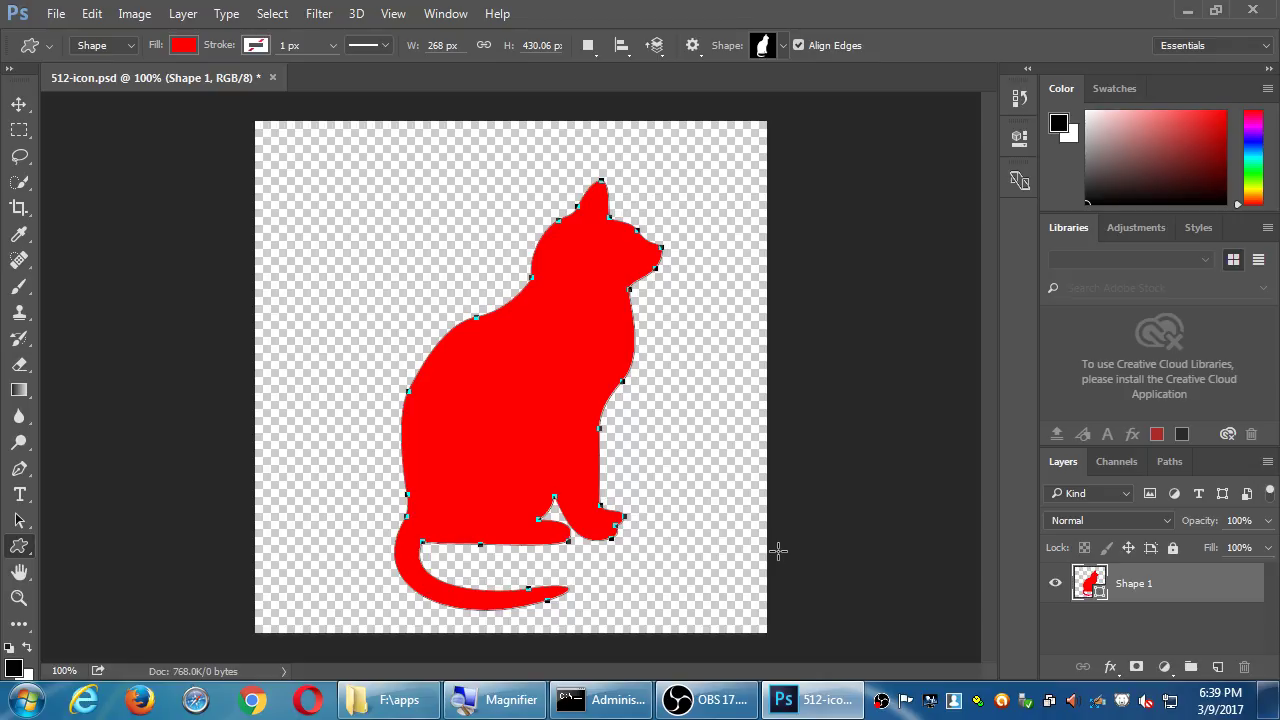
{"action": "key", "text": "ctrl+z"}
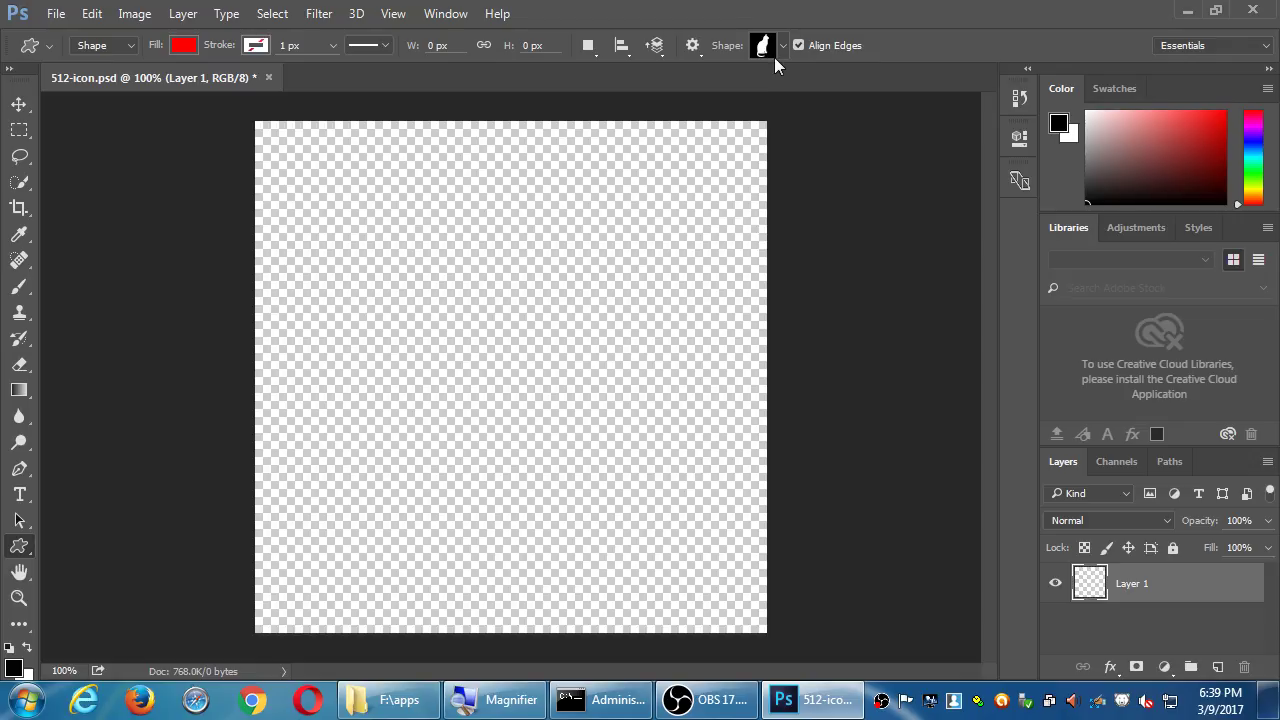
Replace the current custom shapes with the All set and enlarge the shape picker to show most of them.
{"action": "left_click", "coordinate": [784, 47]}
{"action": "left_click", "coordinate": [876, 84]}
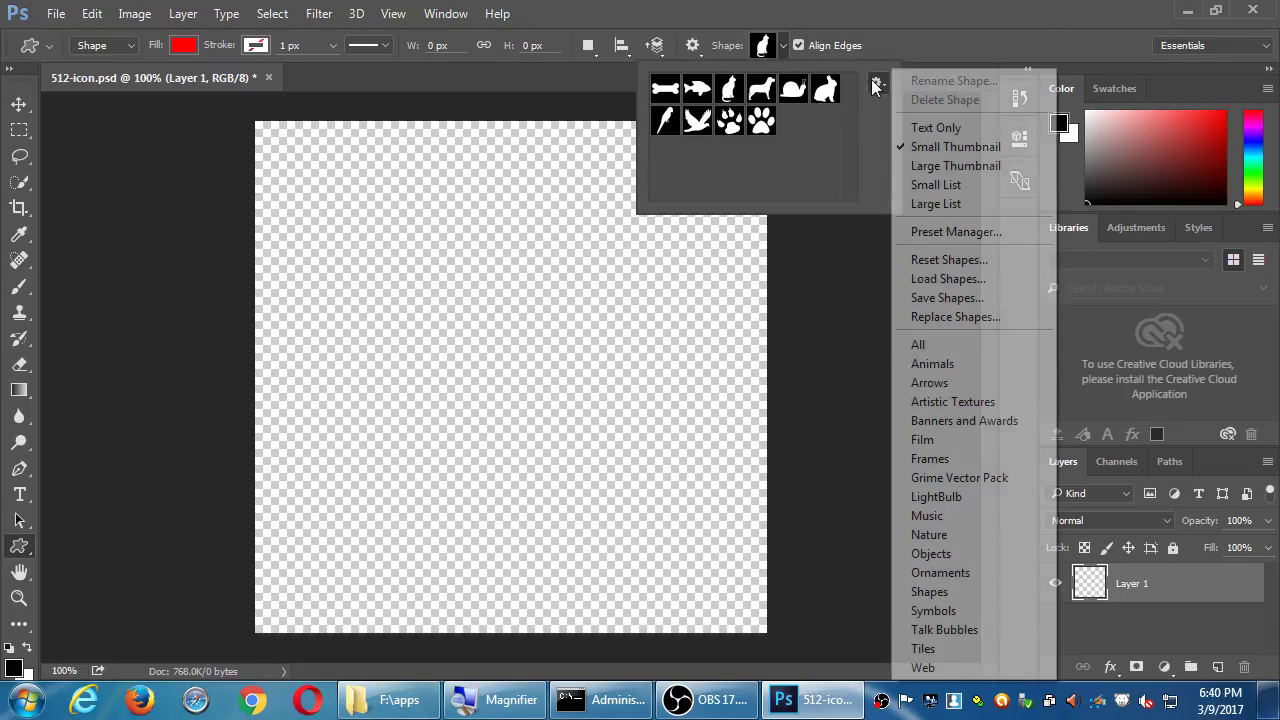
{"action": "left_click", "coordinate": [929, 345]}
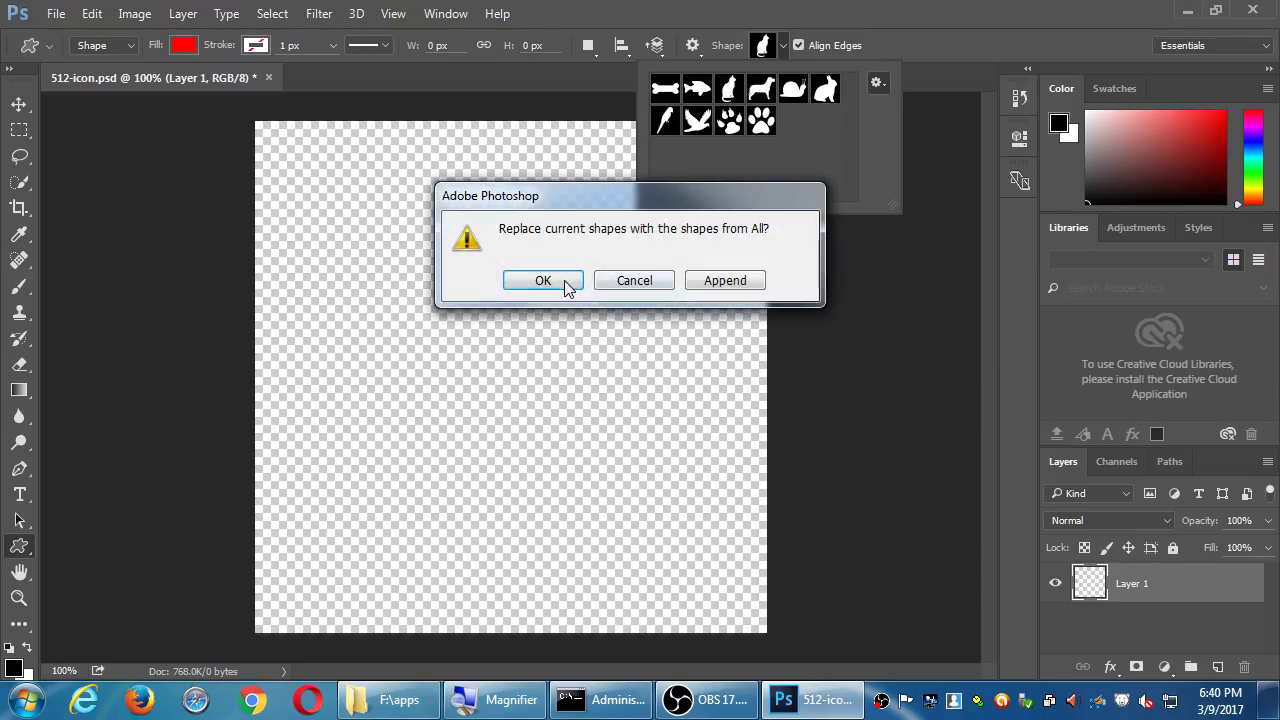
{"action": "left_click", "coordinate": [564, 287]}
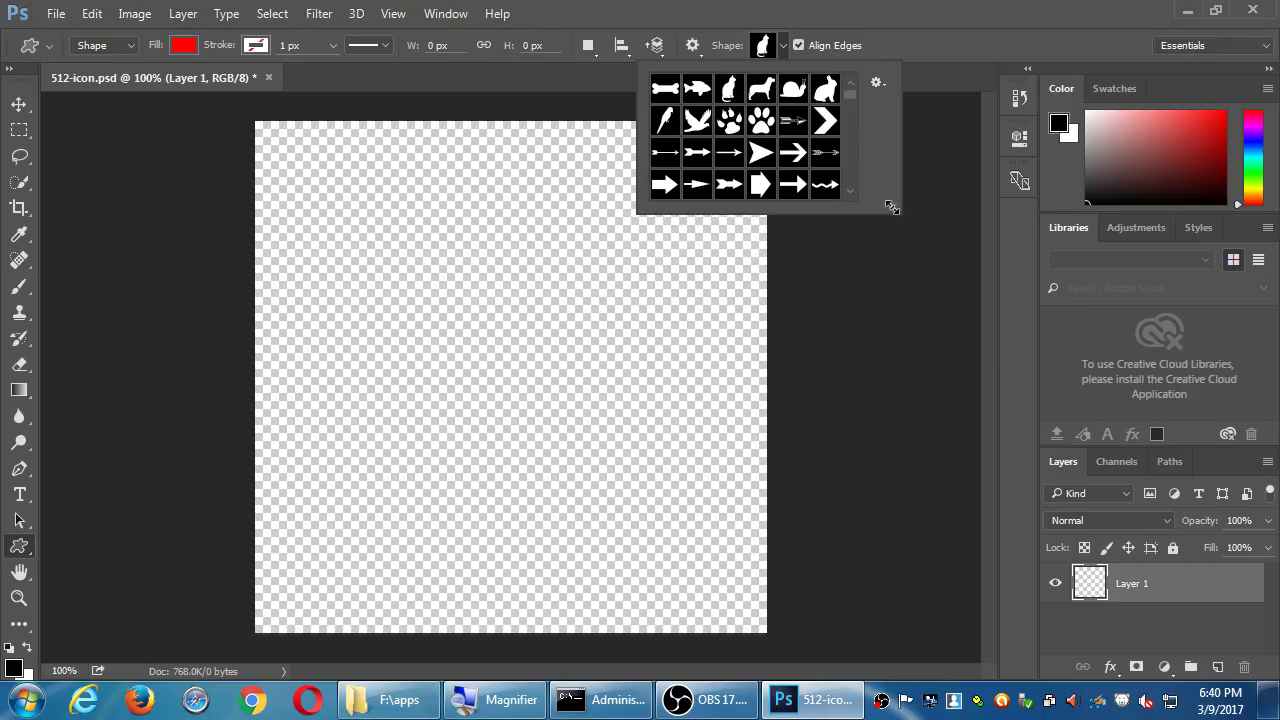
{"action": "left_click_drag", "start_coordinate": [895, 207], "coordinate": [1236, 611]}
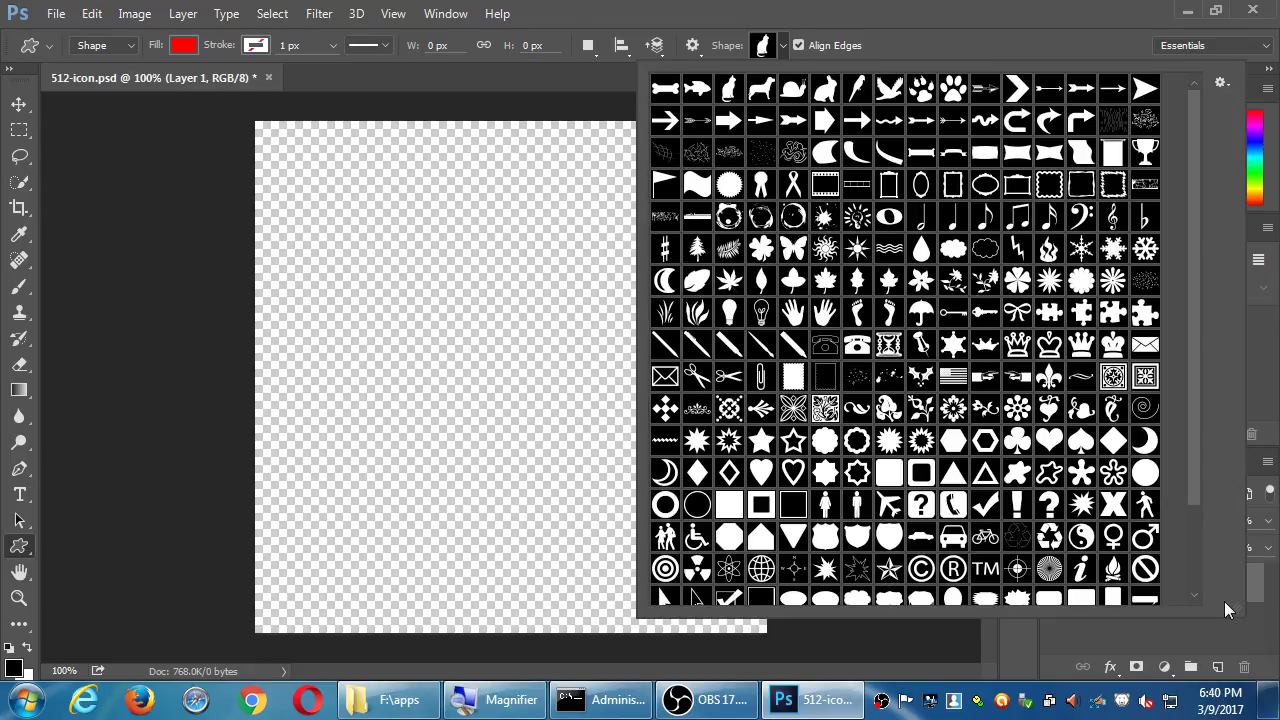
Draw a red airplane about 380 by 430 px with the Custom Shape Tool and undo it.
{"action": "left_click", "coordinate": [889, 507]}
{"action": "left_click", "coordinate": [783, 47]}
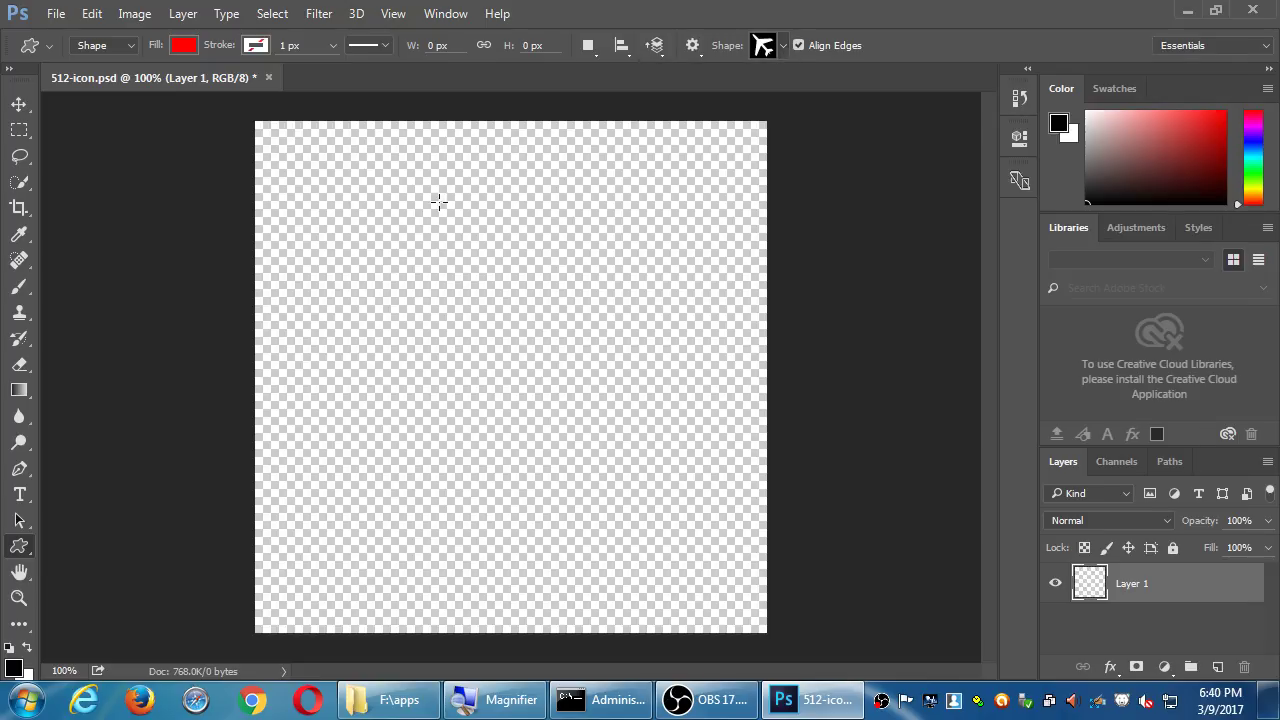
{"action": "left_click_drag", "start_coordinate": [322, 171], "coordinate": [702, 600]}
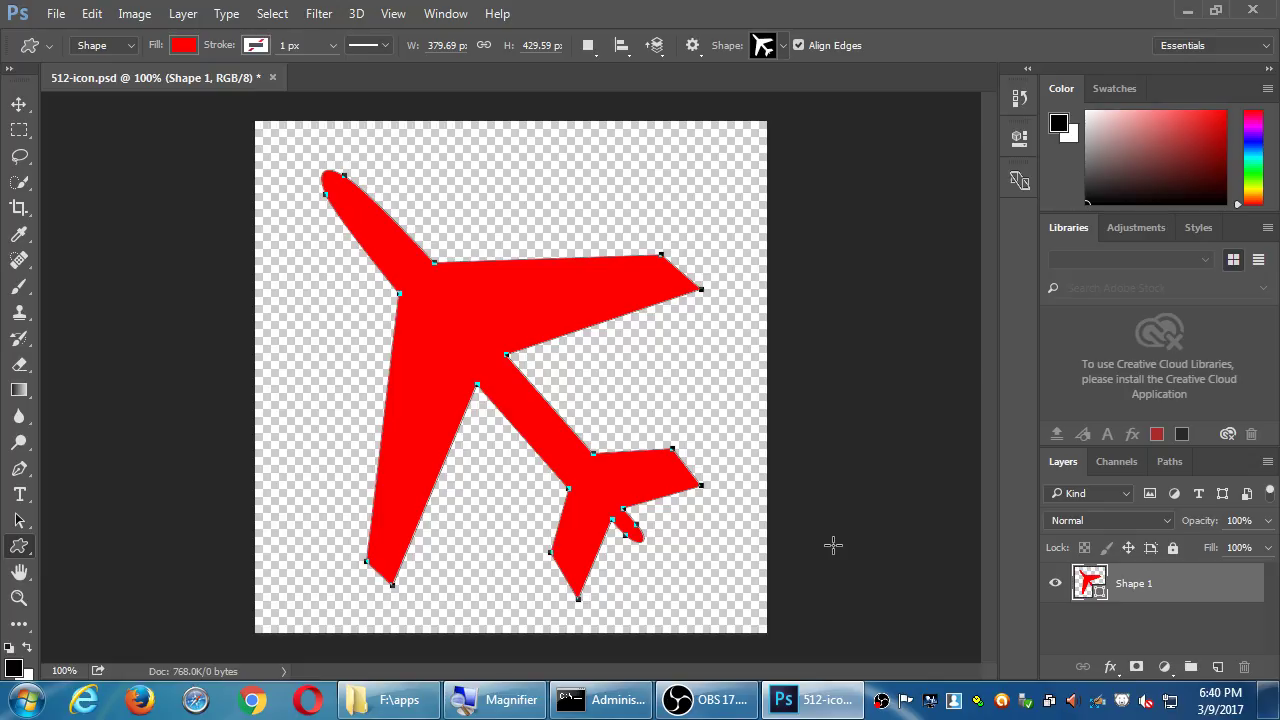
{"action": "key", "text": "ctrl+z"}
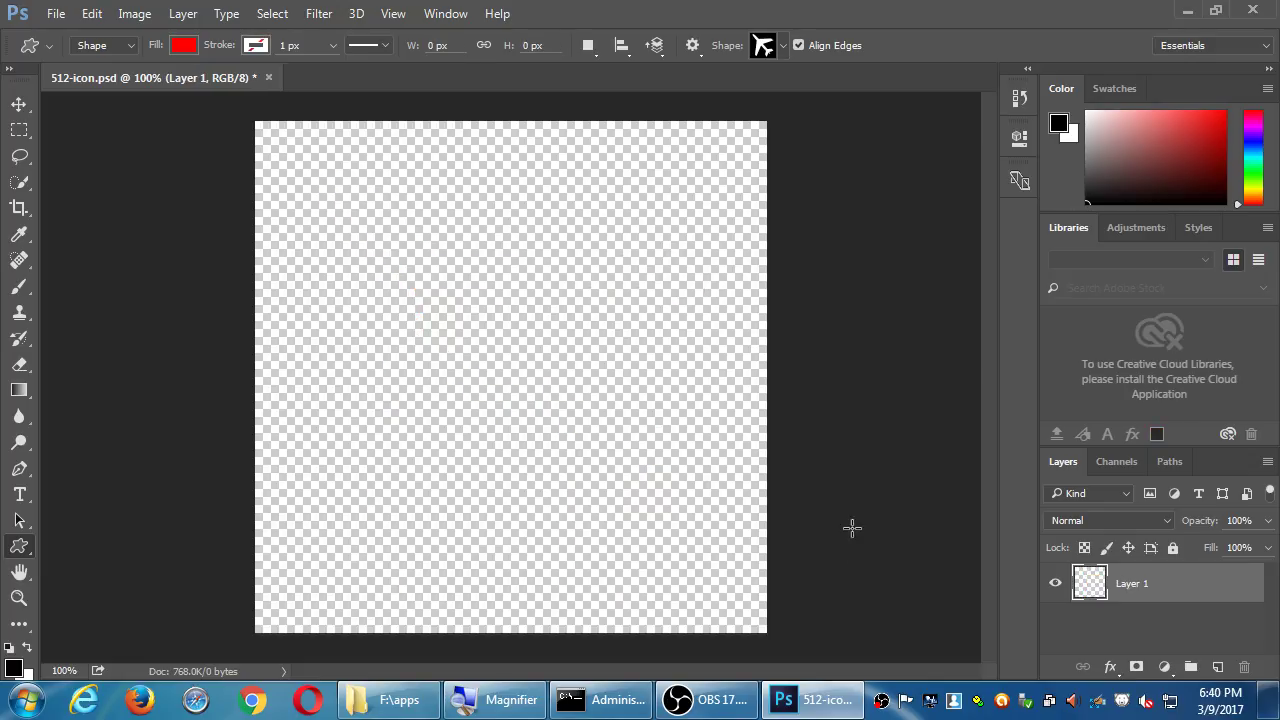
Draw a red thick circle frame about 490 by 482 px, nearly filling the canvas, with the Custom Shape Tool.
{"action": "left_click", "coordinate": [784, 46]}
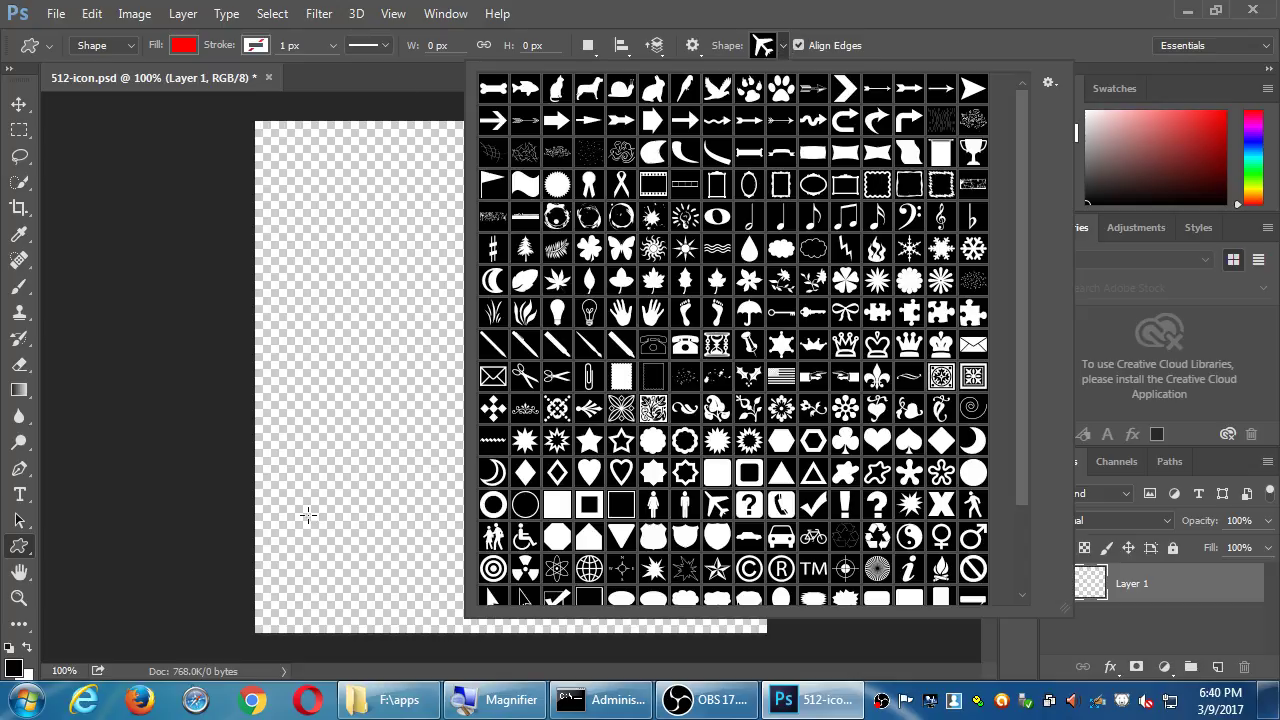
{"action": "left_click", "coordinate": [493, 505]}
{"action": "left_click", "coordinate": [784, 49]}
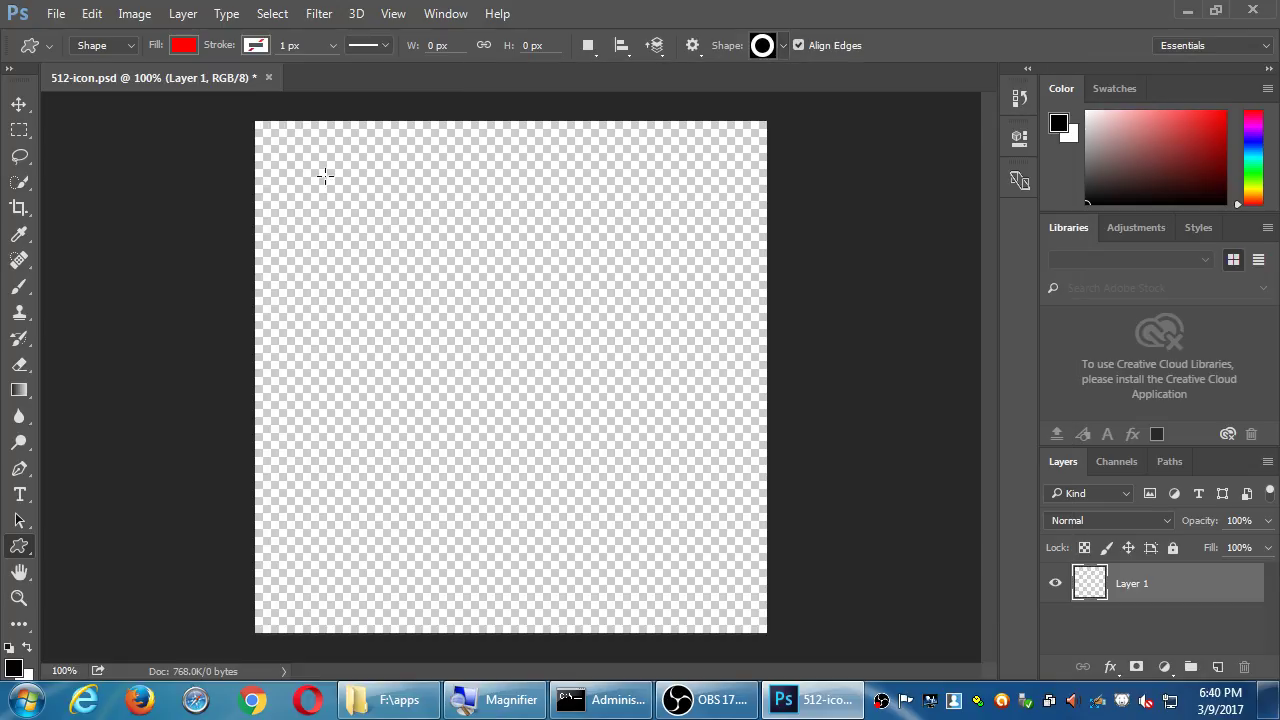
{"action": "left_click_drag", "start_coordinate": [265, 140], "coordinate": [754, 620]}
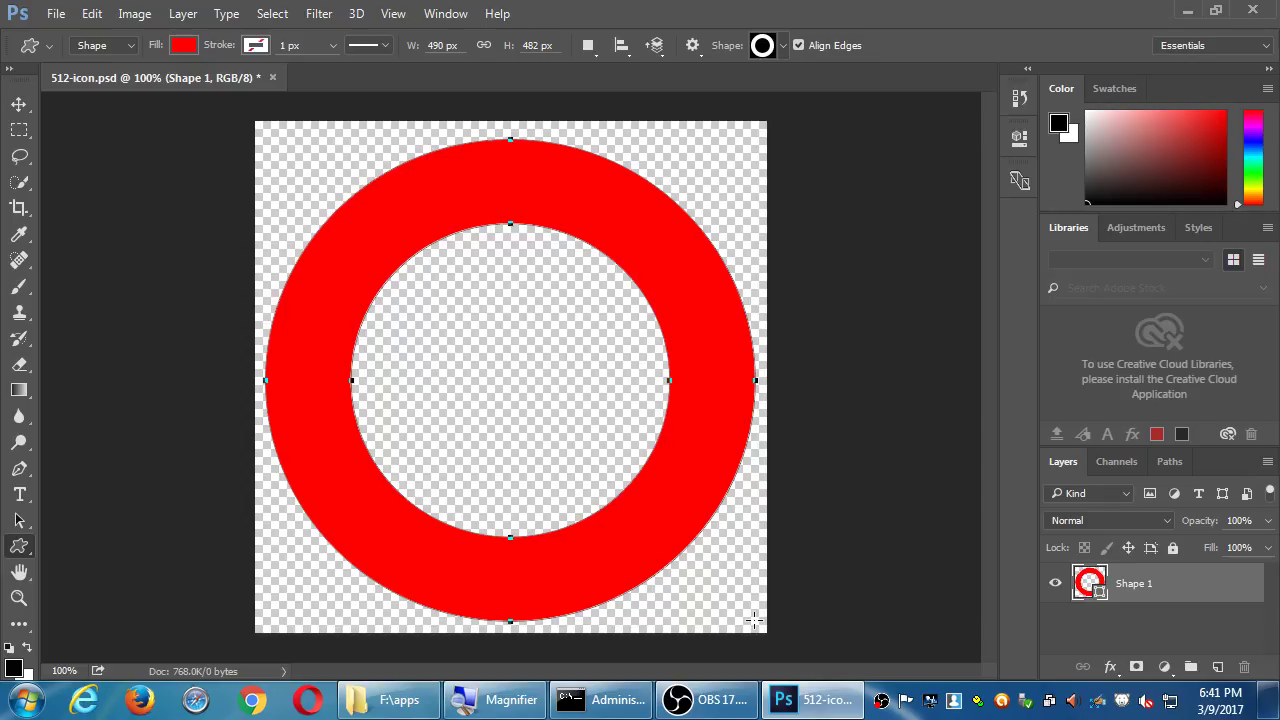
Draw a solid red telephone shape about 230 by 184 px inside the ring.
{"action": "left_click", "coordinate": [785, 47]}
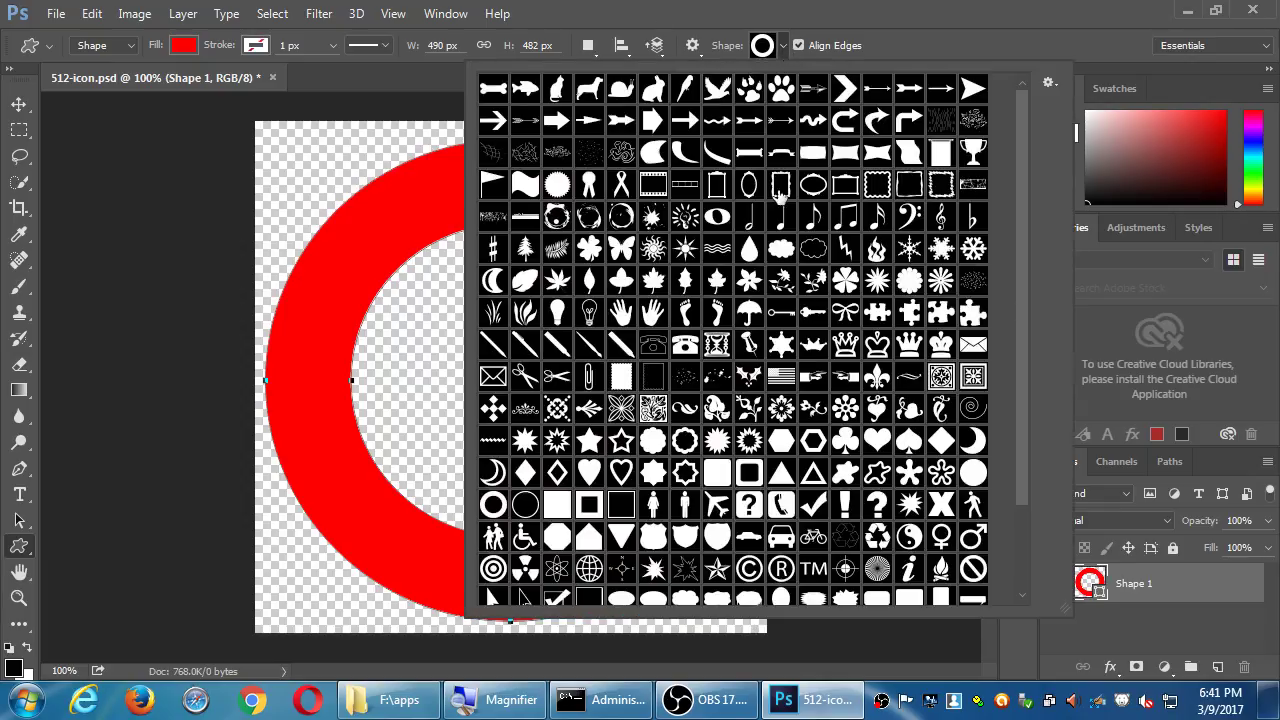
{"action": "left_click", "coordinate": [687, 345]}
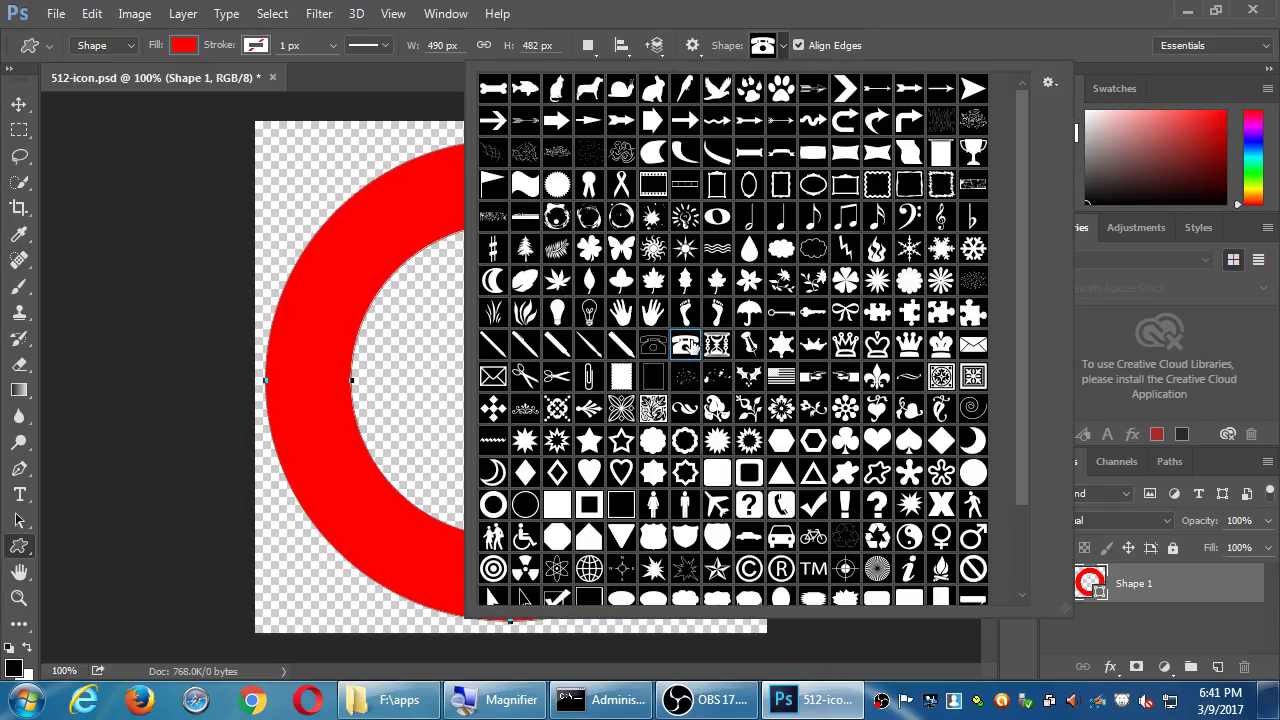
{"action": "left_click", "coordinate": [783, 47]}
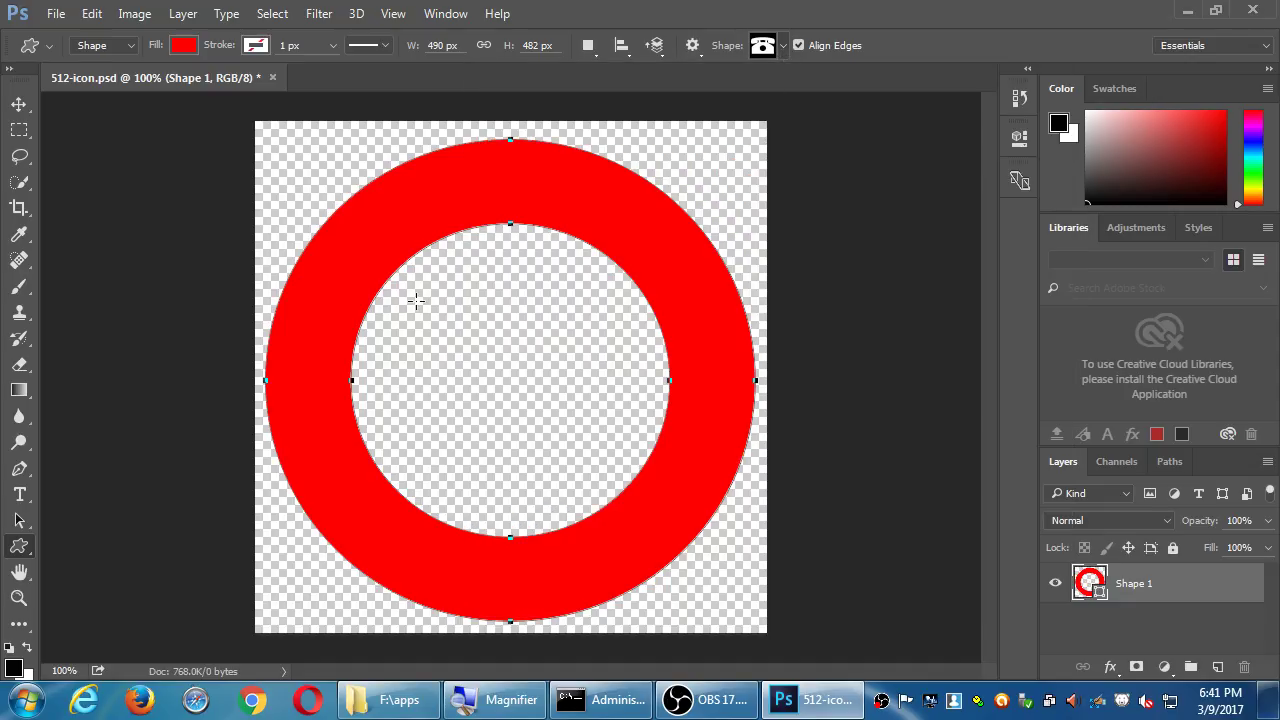
{"action": "left_click_drag", "start_coordinate": [397, 294], "coordinate": [628, 480]}
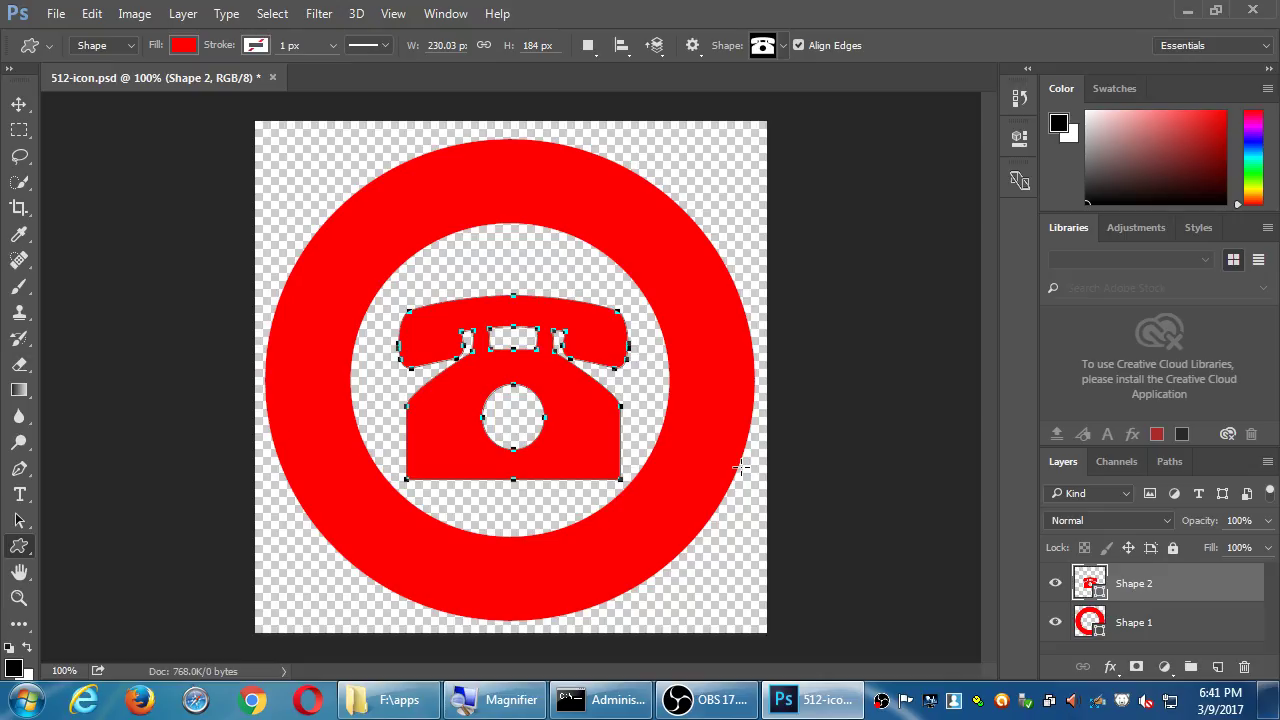
Move the telephone slightly up and to the right inside the ring with the Move tool.
{"action": "left_click", "coordinate": [20, 106]}
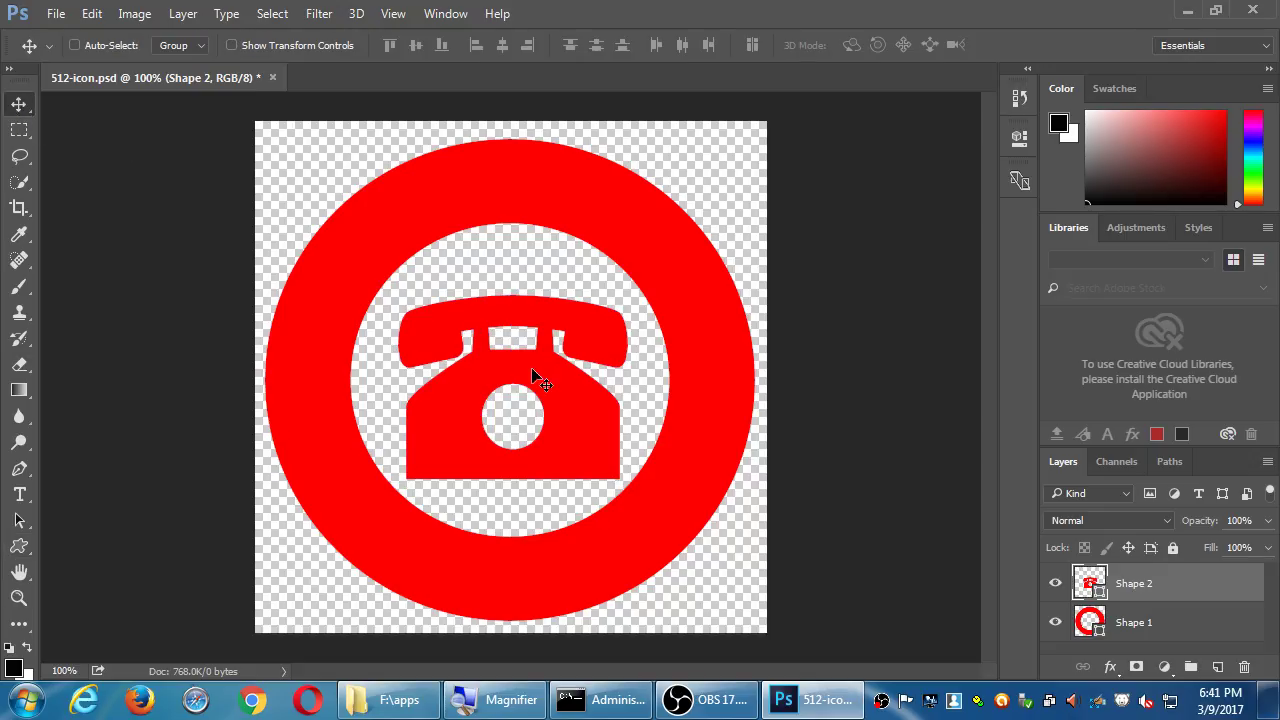
{"action": "mouse_move", "coordinate": [551, 395]}
{"action": "left_mouse_down"}
{"action": "mouse_move", "coordinate": [558, 357]}
{"action": "mouse_move", "coordinate": [574, 387]}
{"action": "left_mouse_up"}
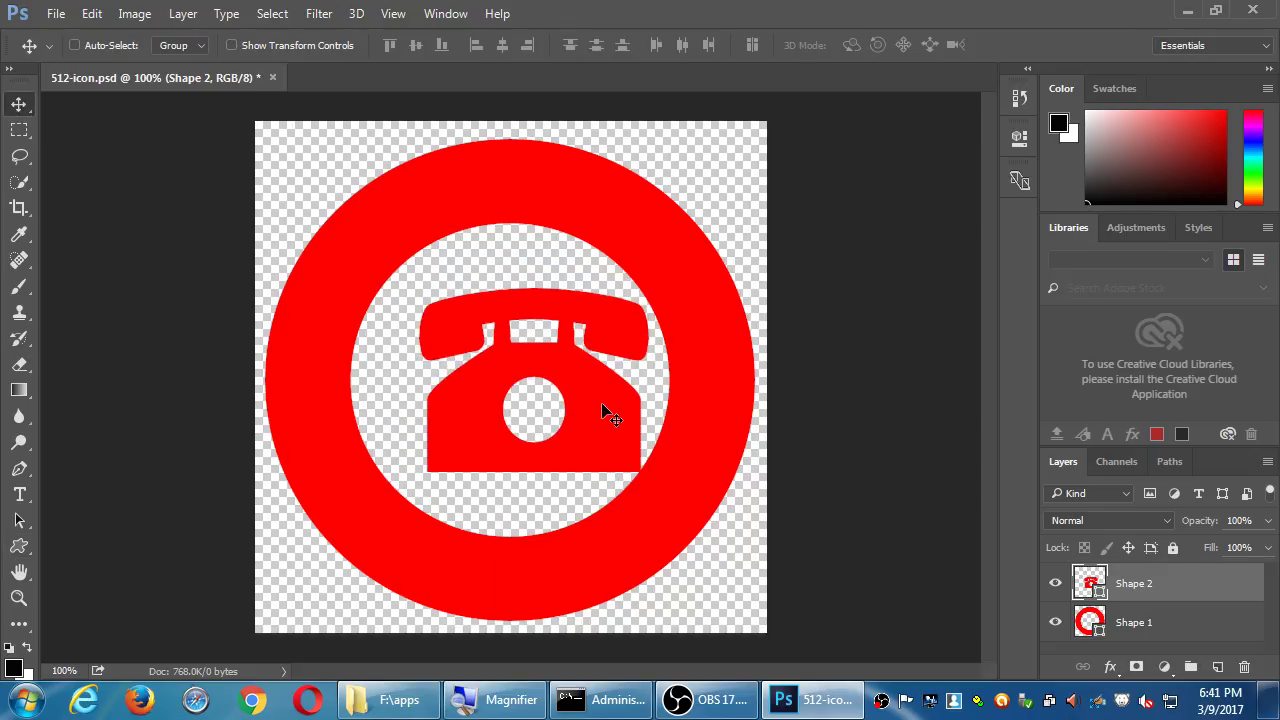
Move the ring on the Shape 1 layer around the telephone so its outer edge meets the canvas's right edge.
{"action": "left_click", "coordinate": [1162, 634]}
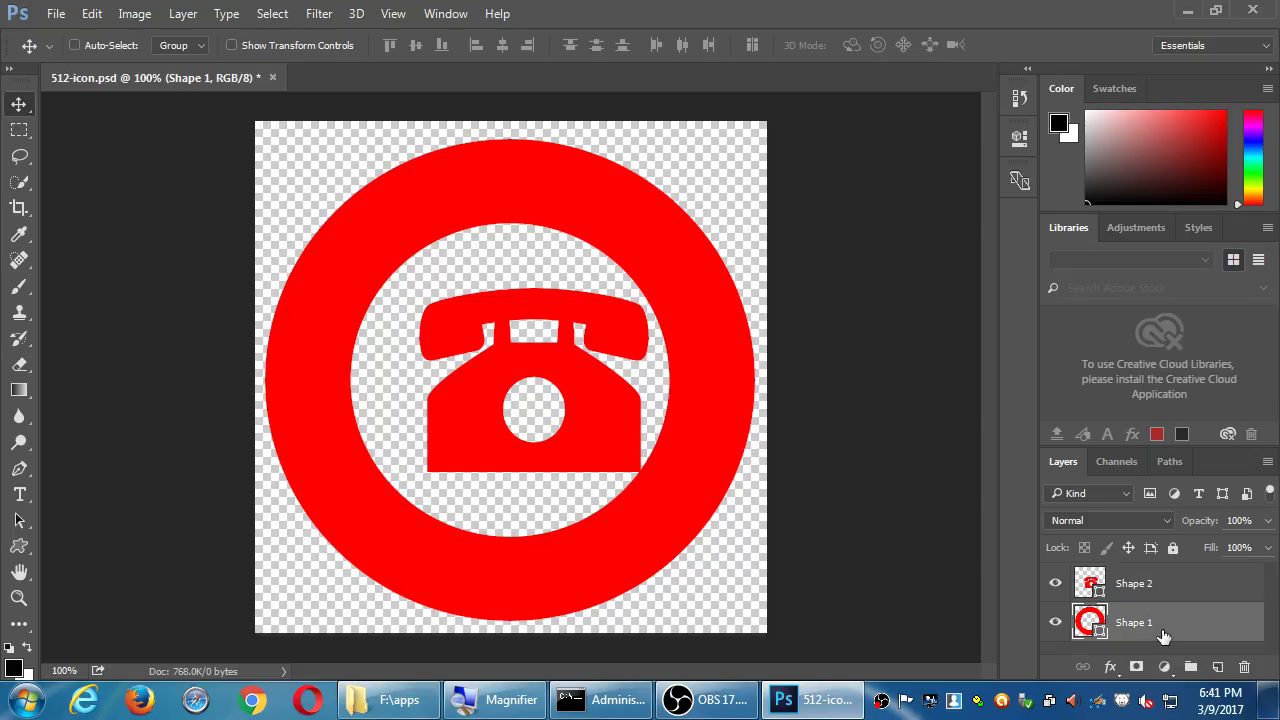
{"action": "left_click_drag", "start_coordinate": [710, 497], "coordinate": [774, 516]}
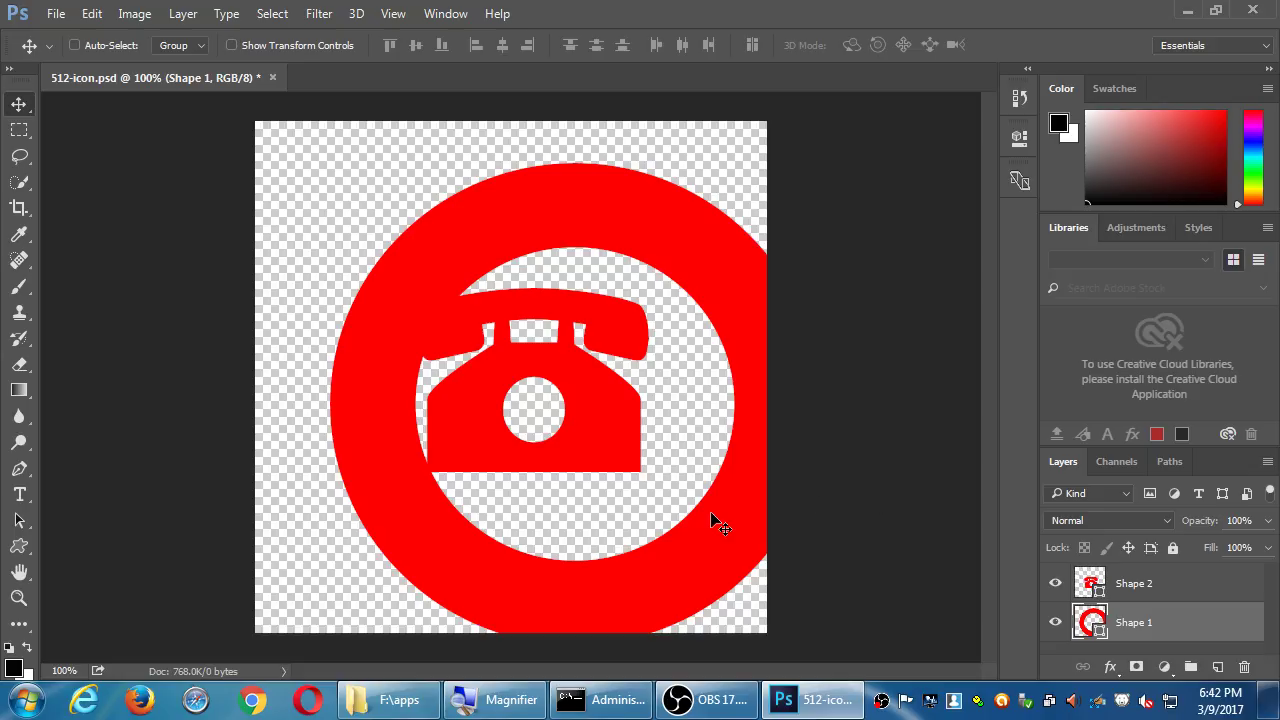
{"action": "left_click_drag", "start_coordinate": [712, 516], "coordinate": [654, 486]}
Move the telephone on the Shape 2 layer lower inside the ring and nudge it 4 px to the left.
{"action": "left_click", "coordinate": [1116, 587]}
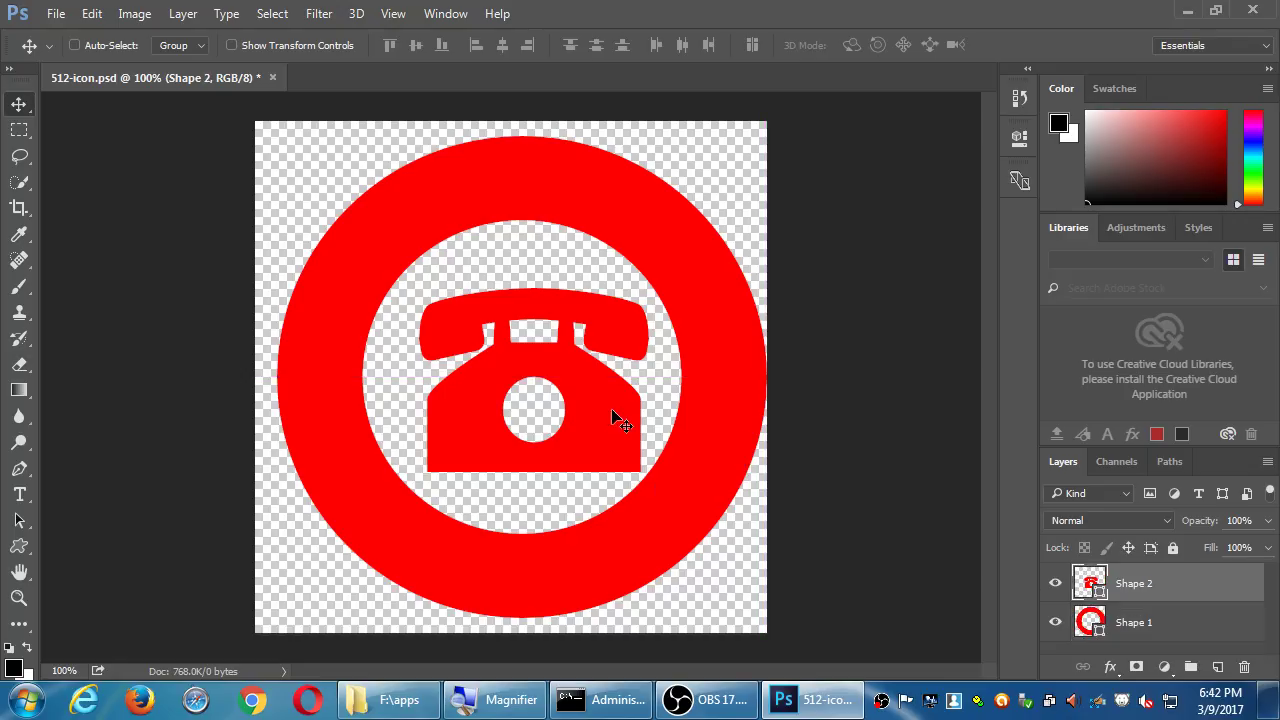
{"action": "left_click_drag", "start_coordinate": [599, 413], "coordinate": [587, 459]}
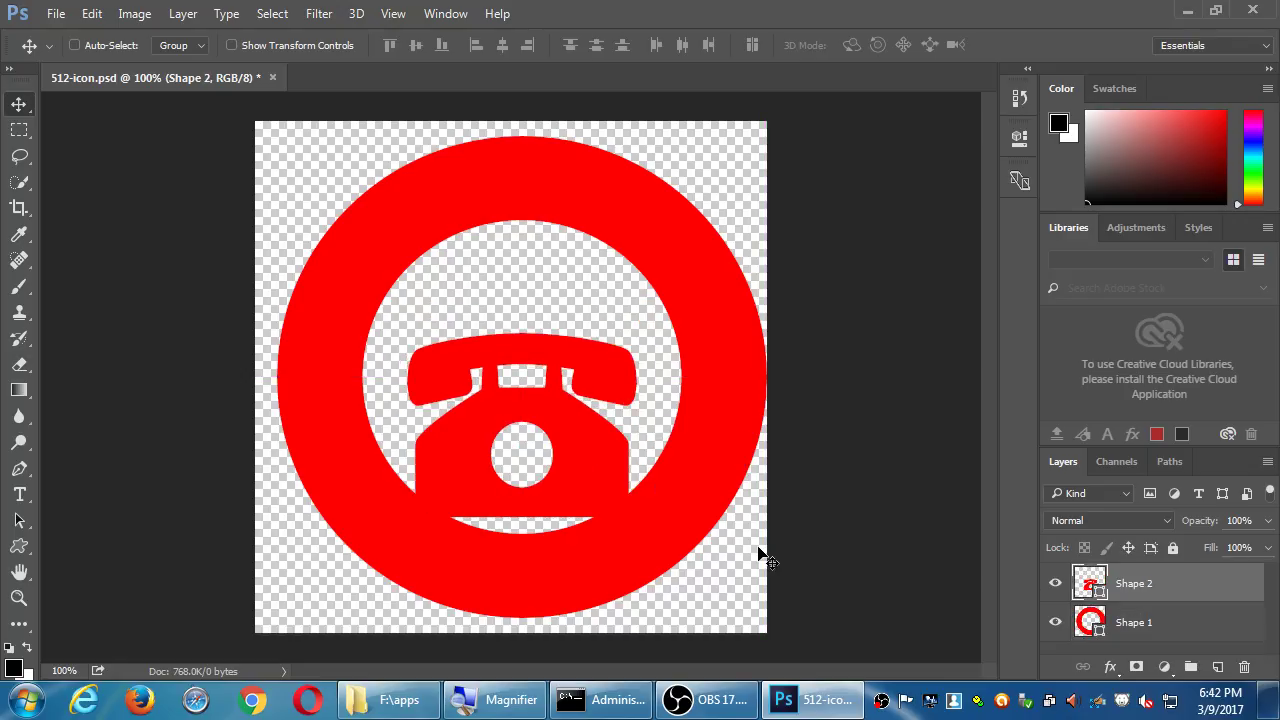
{"action": "key", "text": "Left"}
{"action": "key", "text": "Left"}
{"action": "key", "text": "Left"}
{"action": "key", "text": "Left"}
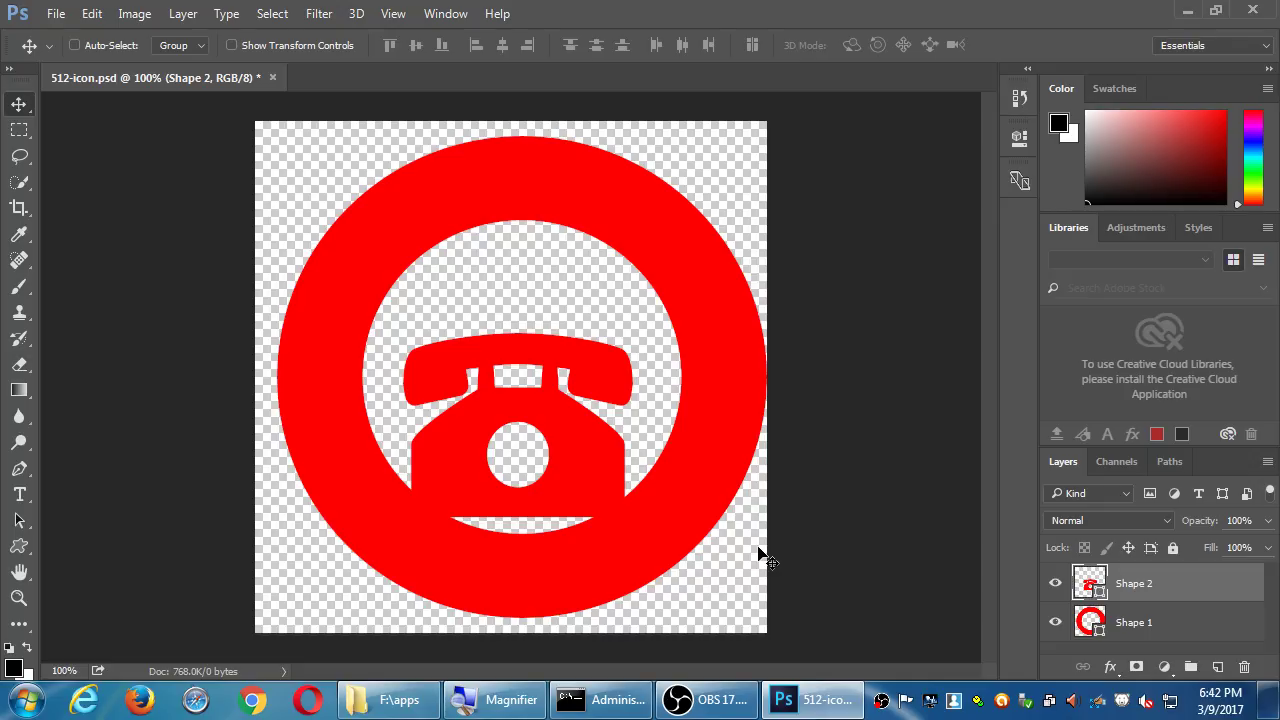
Scale the telephone and ring together to about half their width, keeping the upper-left corner of their bounds in place.
{"action": "key", "text": "ctrl"}
{"action": "left_click", "coordinate": [1128, 622], "text": "shift"}
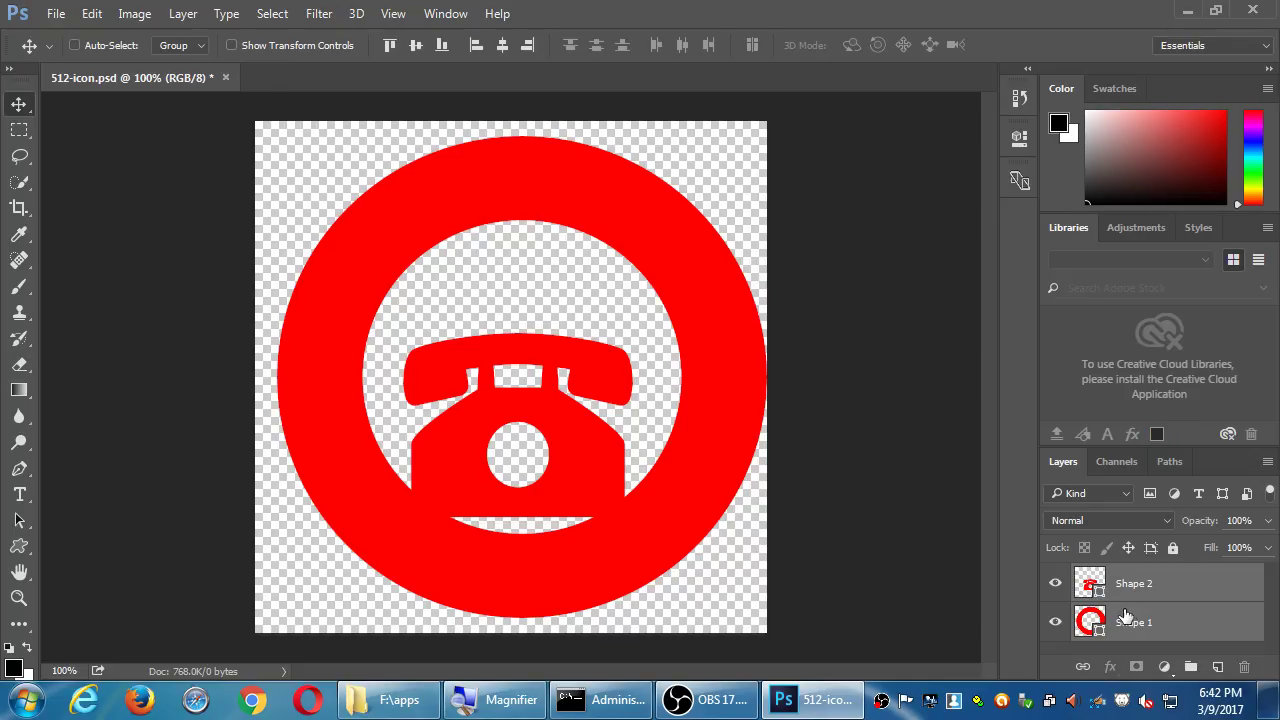
{"action": "key", "text": "ctrl+t"}
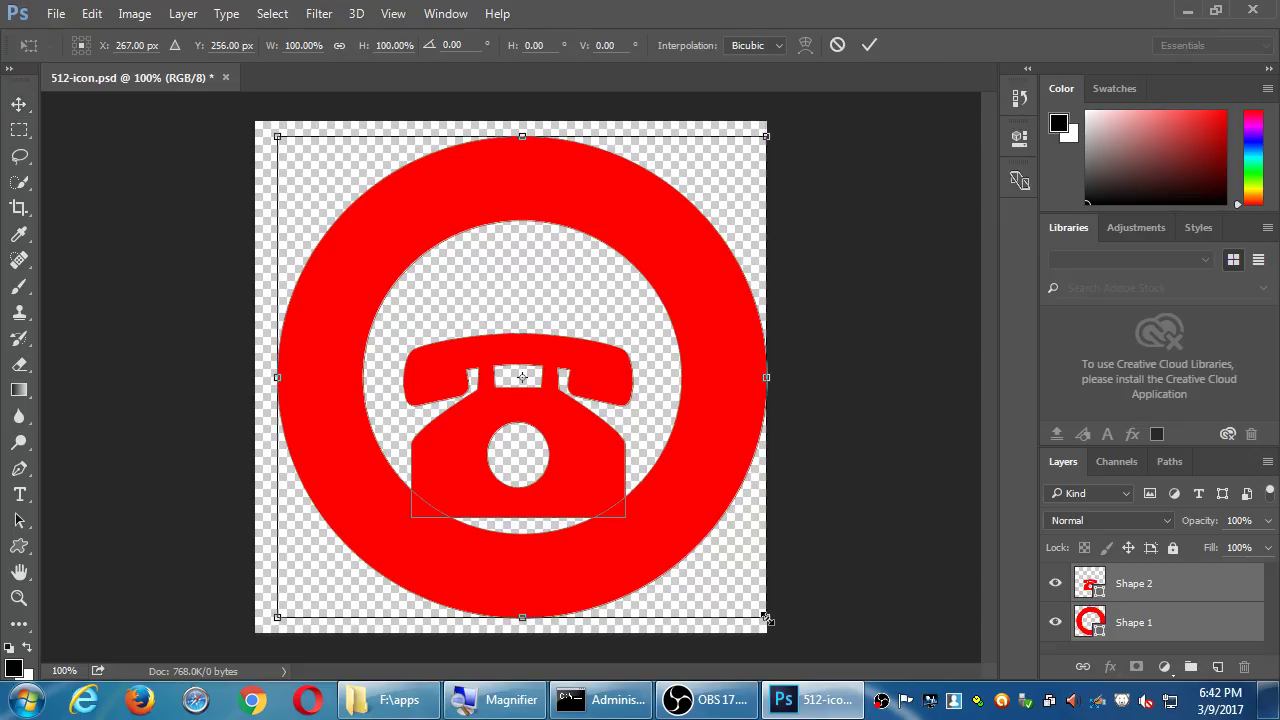
{"action": "left_click_drag", "start_coordinate": [769, 617], "coordinate": [520, 414]}
{"action": "key", "text": "Return"}
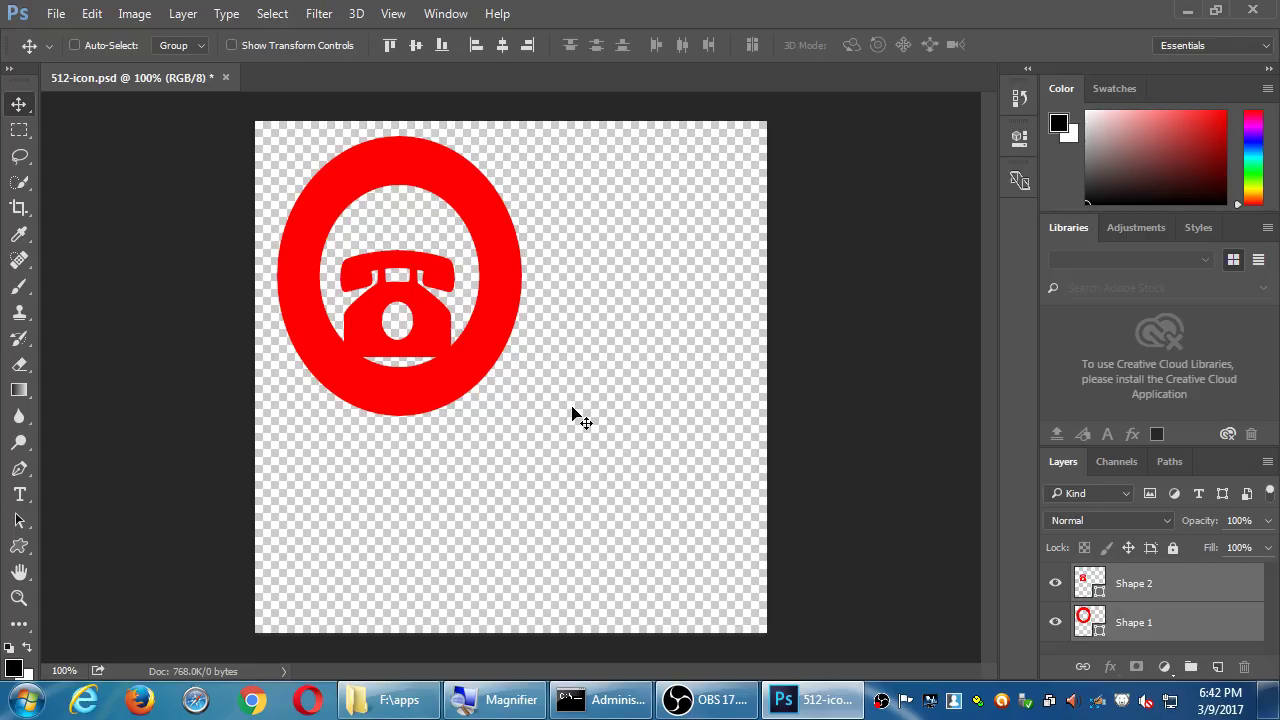
{"action": "left_click", "coordinate": [1203, 628]}
{"action": "left_click", "coordinate": [1196, 594]}
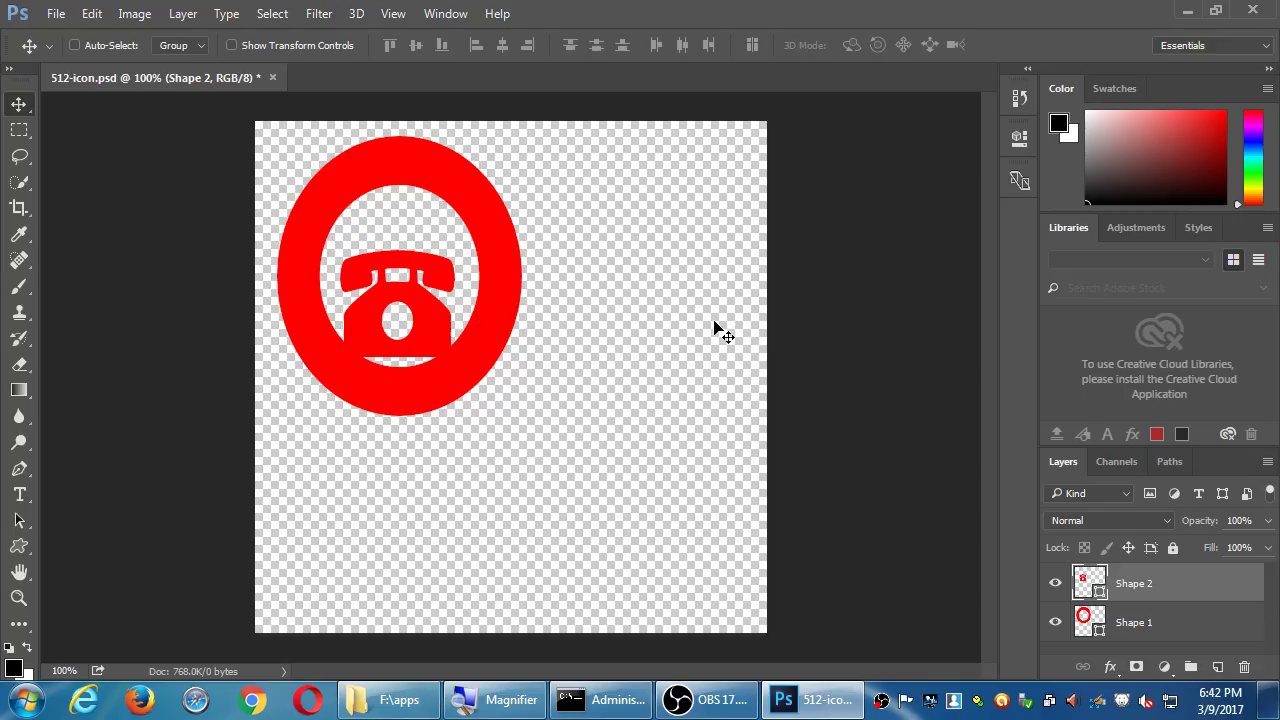
{"action": "key", "text": "ctrl+t"}
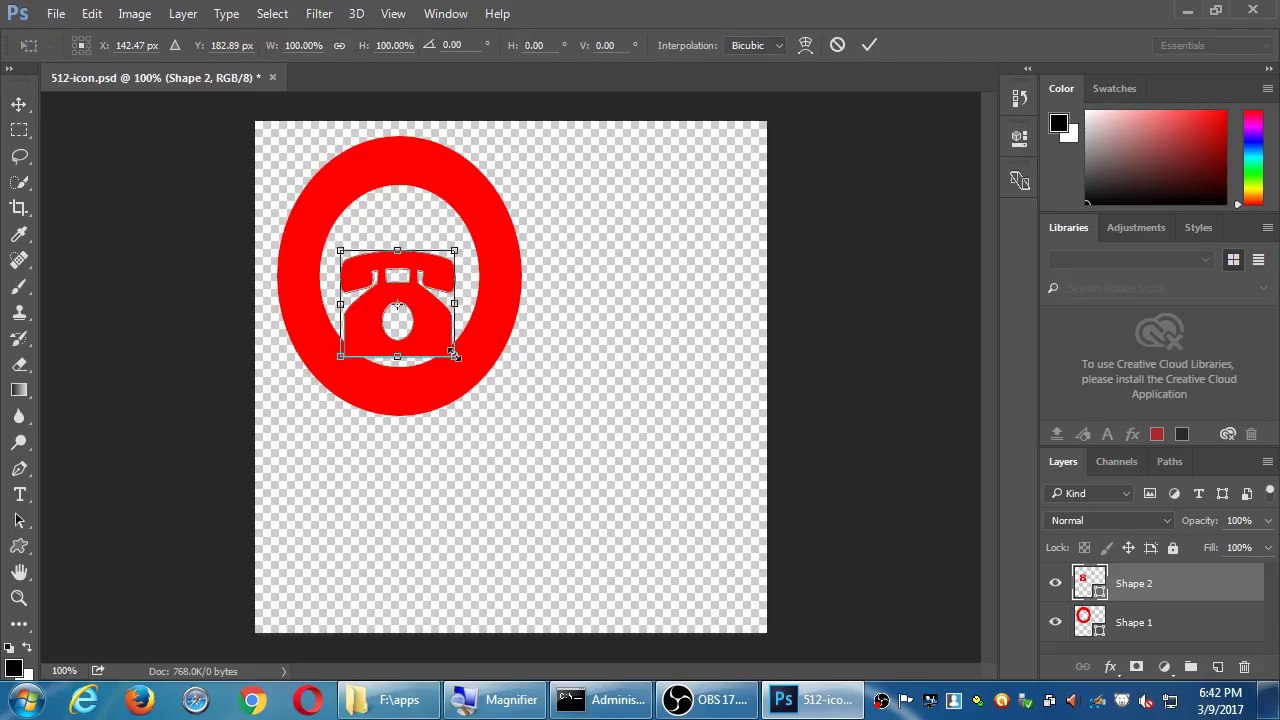
{"action": "left_click_drag", "start_coordinate": [455, 356], "coordinate": [693, 560]}
{"action": "key", "text": "Escape"}
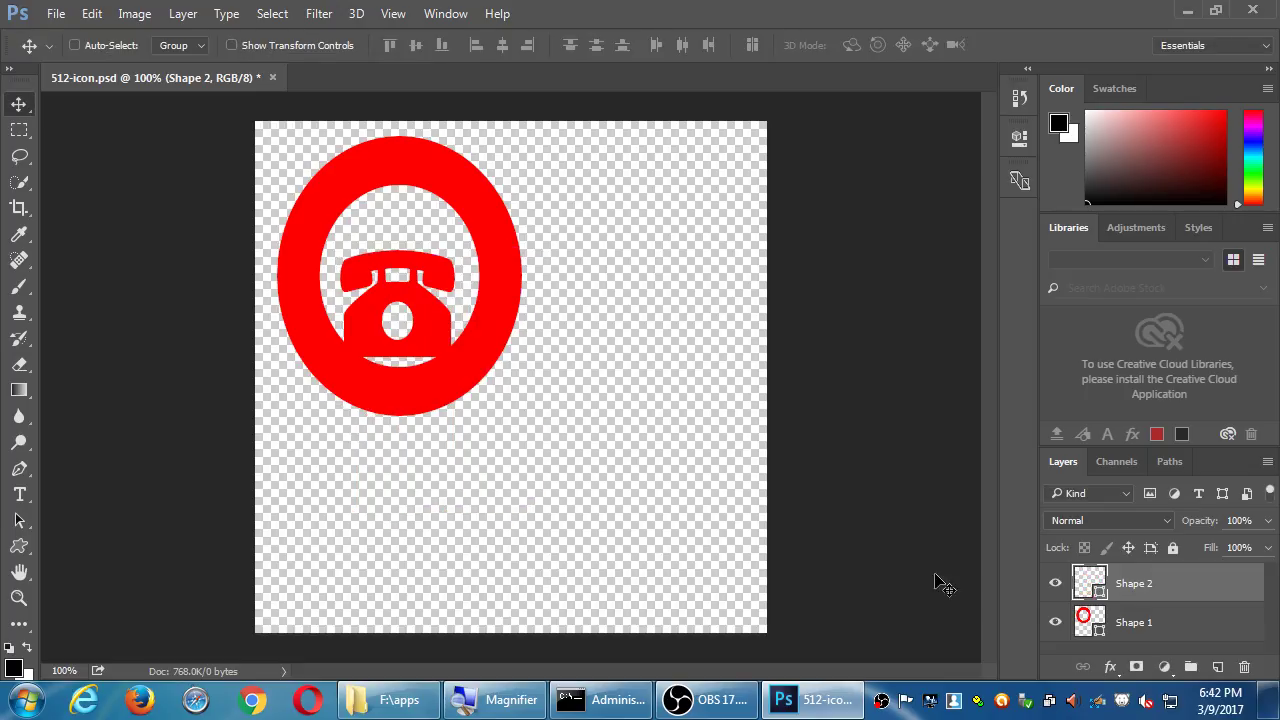
Enlarge the ring on the Shape 1 layer with Free Transform to about 194% width and 171% height, nearly filling the canvas.
{"action": "left_click", "coordinate": [1137, 625]}
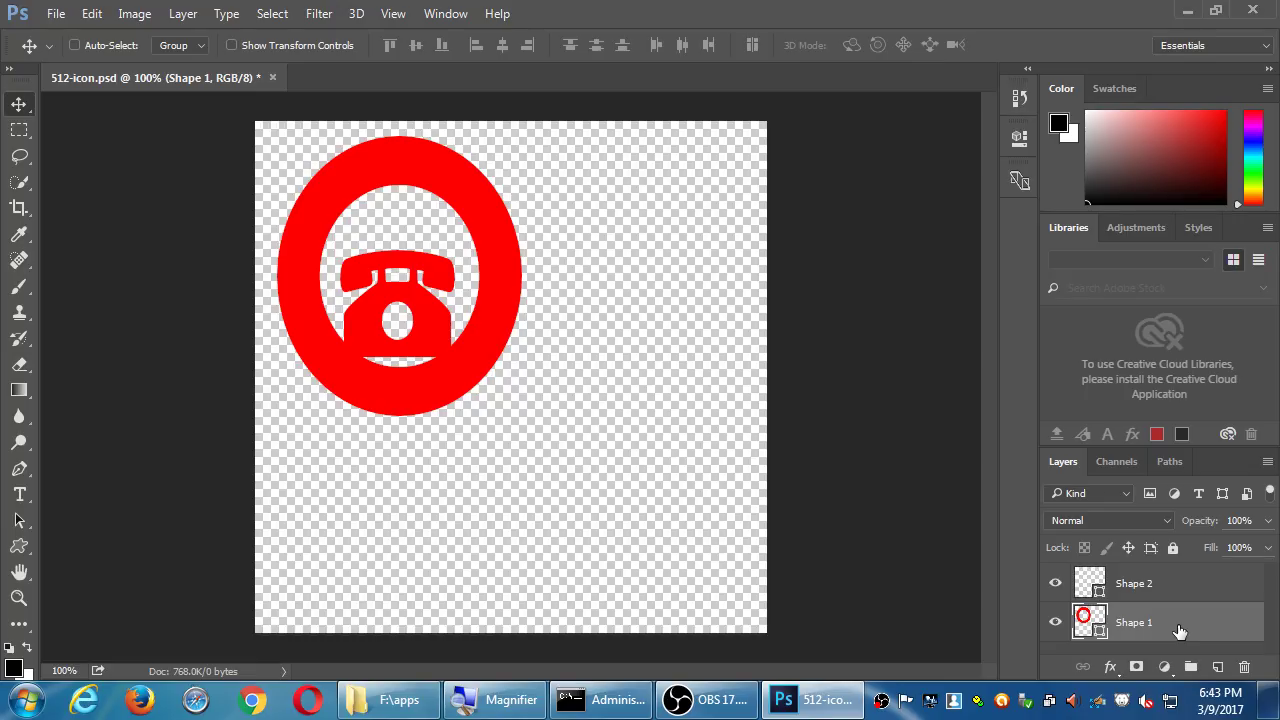
{"action": "key", "text": "ctrl+t"}
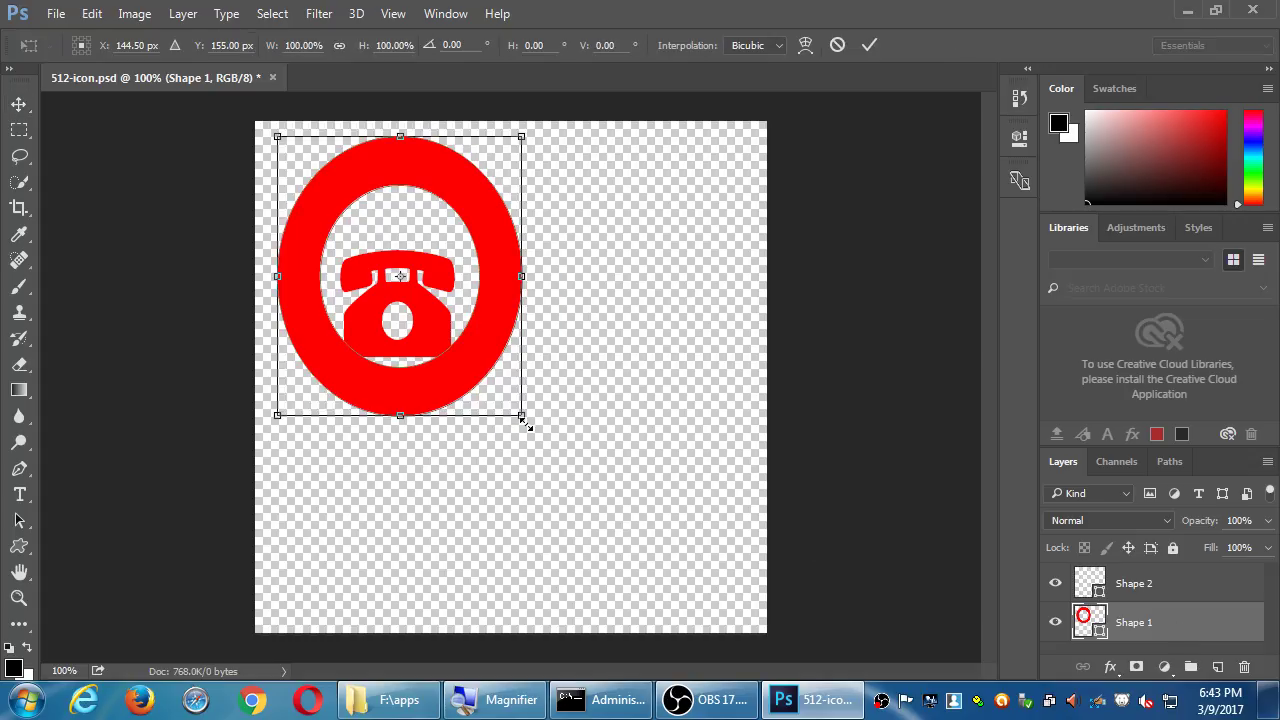
{"action": "left_click_drag", "start_coordinate": [526, 422], "coordinate": [751, 618]}
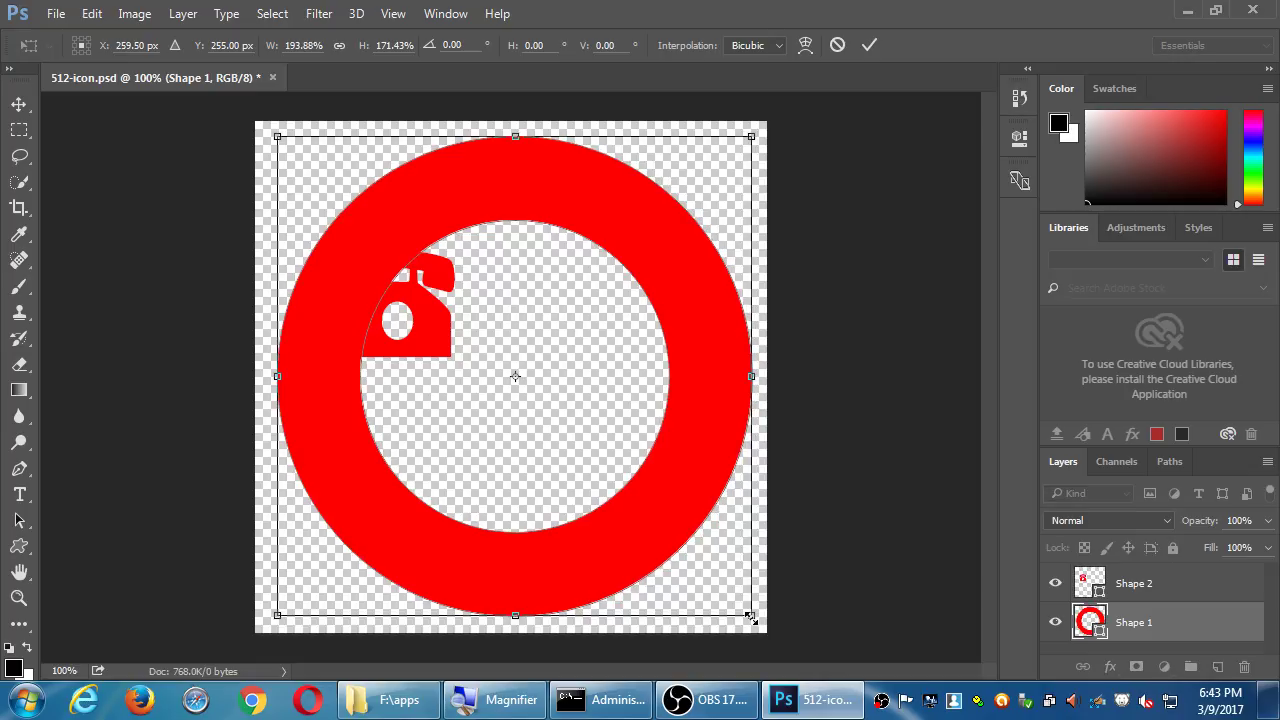
{"action": "left_click", "coordinate": [868, 56]}
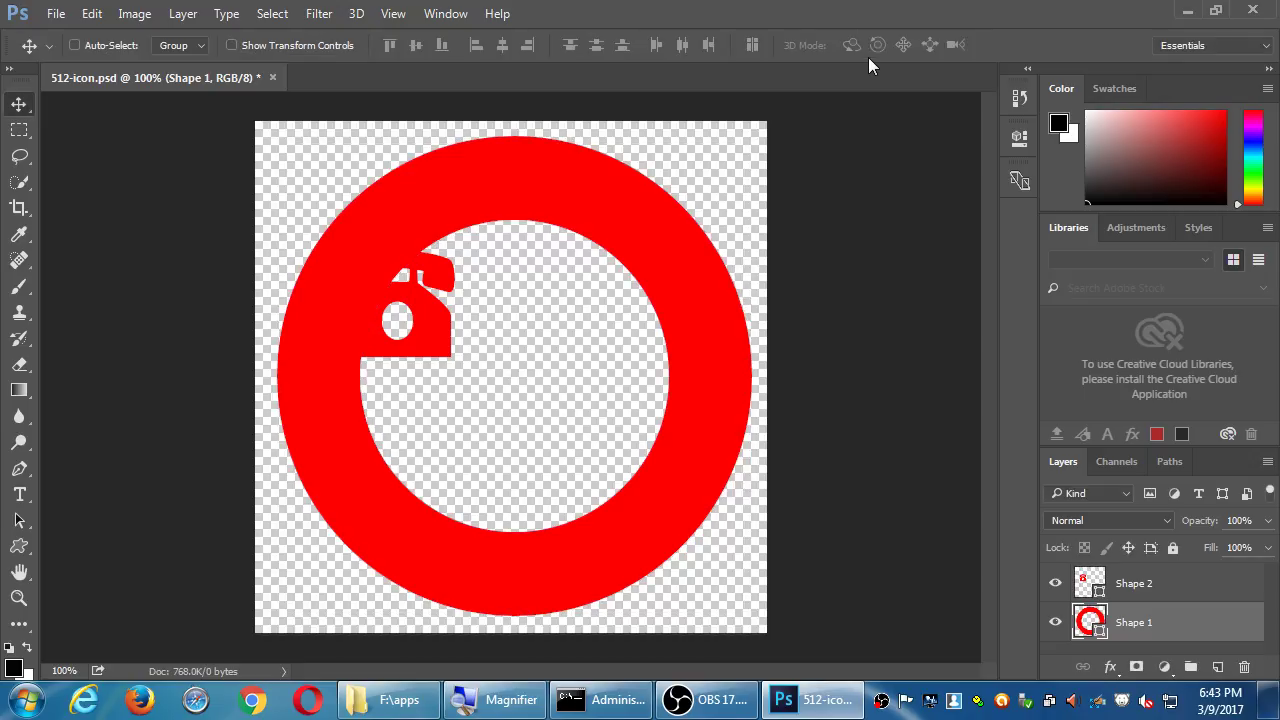
Enlarge the telephone on the Shape 2 layer to about 200% width and 197% height and place it inside the ring.
{"action": "left_click", "coordinate": [1134, 583]}
{"action": "key", "text": "ctrl"}
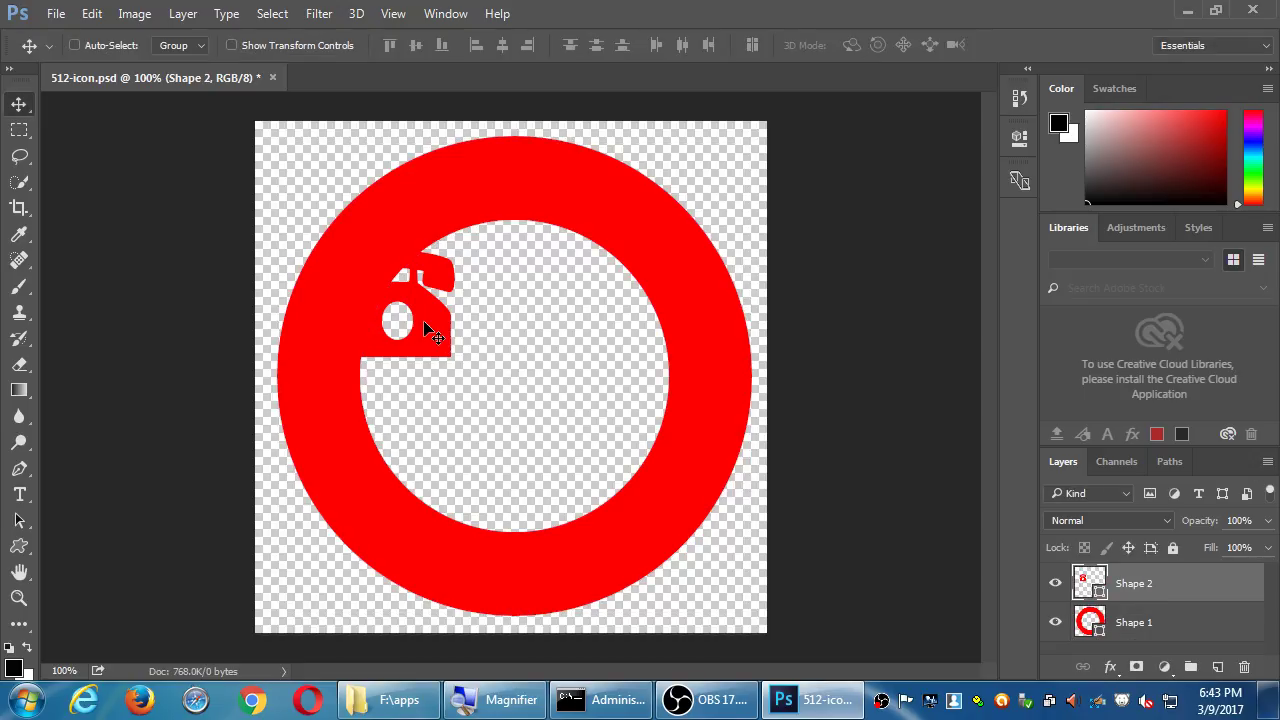
{"action": "left_click_drag", "start_coordinate": [423, 320], "coordinate": [694, 528]}
{"action": "key", "text": "ctrl+t"}
{"action": "left_click_drag", "start_coordinate": [650, 485], "coordinate": [577, 418]}
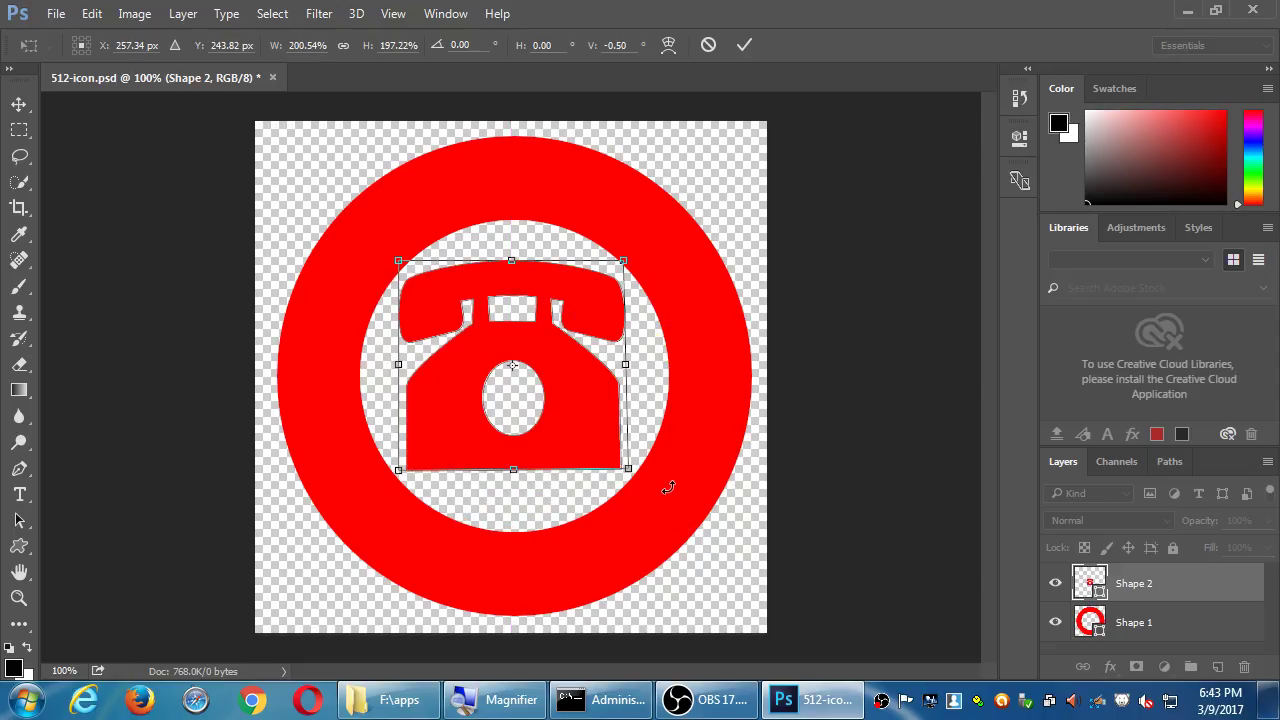
Nudge the telephone 4 px right and 4 px down, apply the transformation and save the file.
{"action": "key", "text": "Right"}
{"action": "key", "text": "Right"}
{"action": "key", "text": "Right"}
{"action": "key", "text": "Right"}
{"action": "key", "text": "Down"}
{"action": "key", "text": "Down"}
{"action": "key", "text": "Down"}
{"action": "key", "text": "Down"}
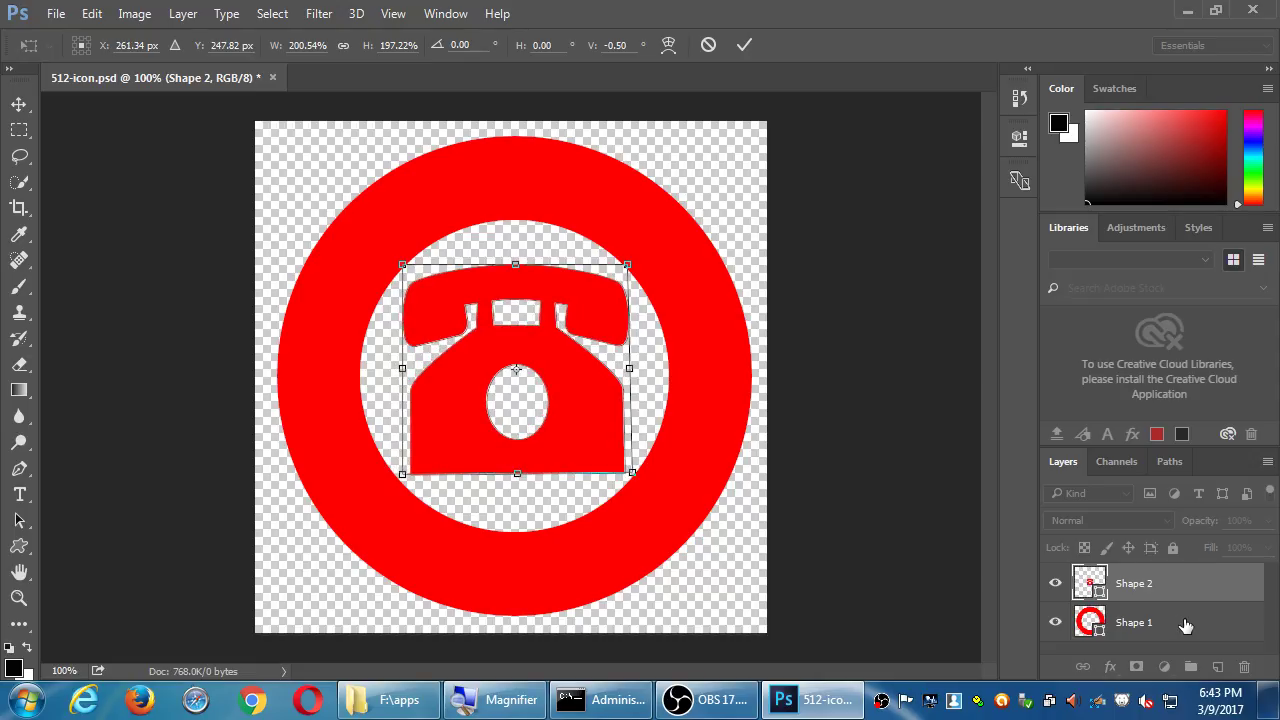
{"action": "key", "text": "ctrl+s"}
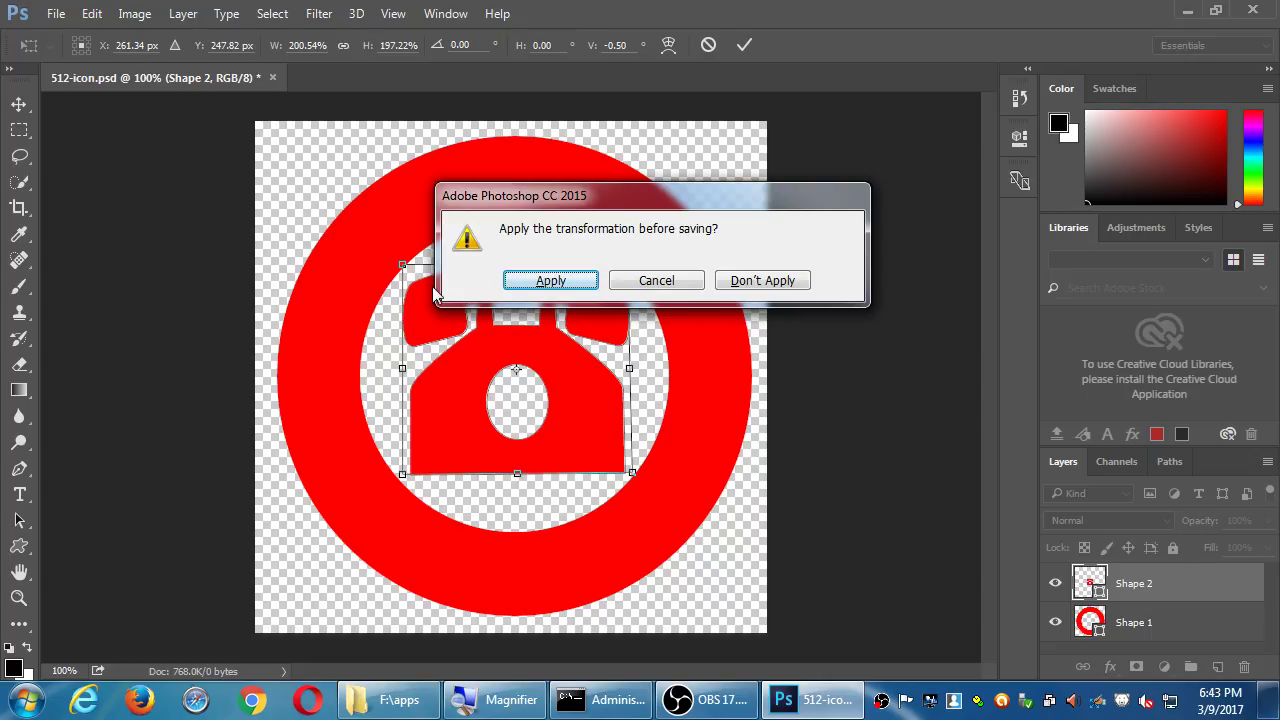
{"action": "left_click", "coordinate": [531, 283]}
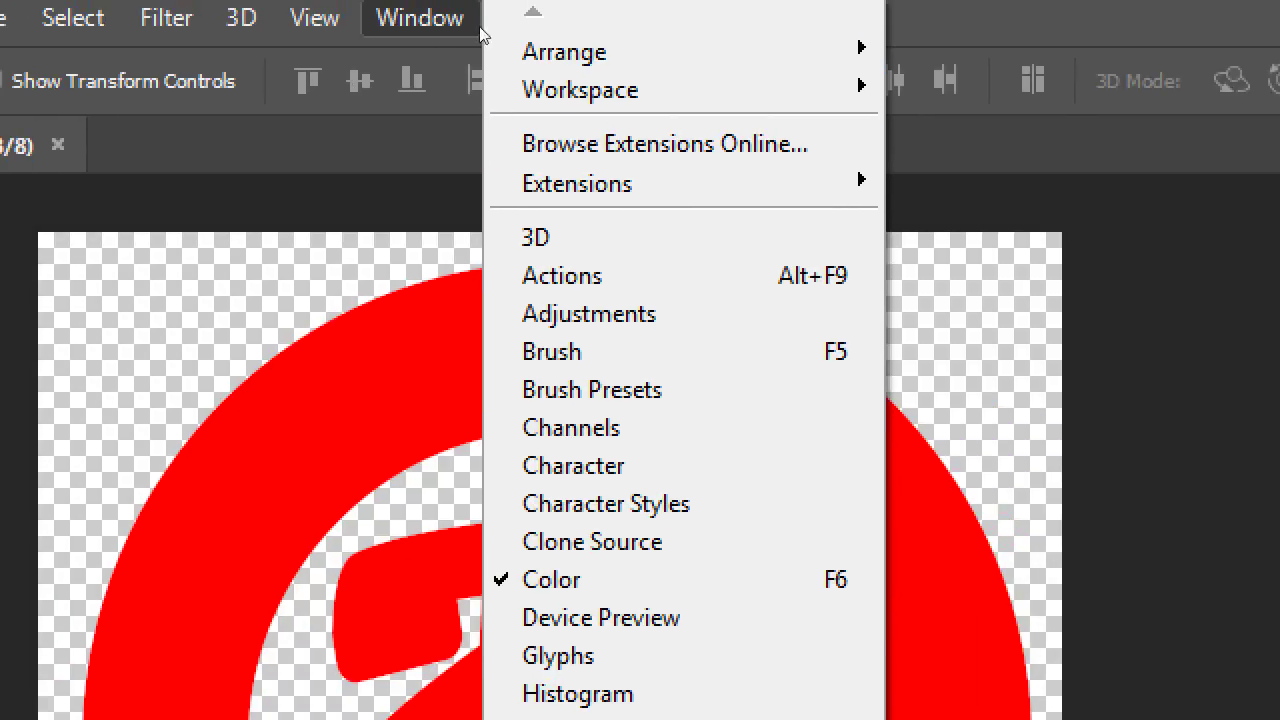
Display the Styles presets.
{"action": "left_click", "coordinate": [448, 17]}
{"action": "left_click", "coordinate": [451, 17]}
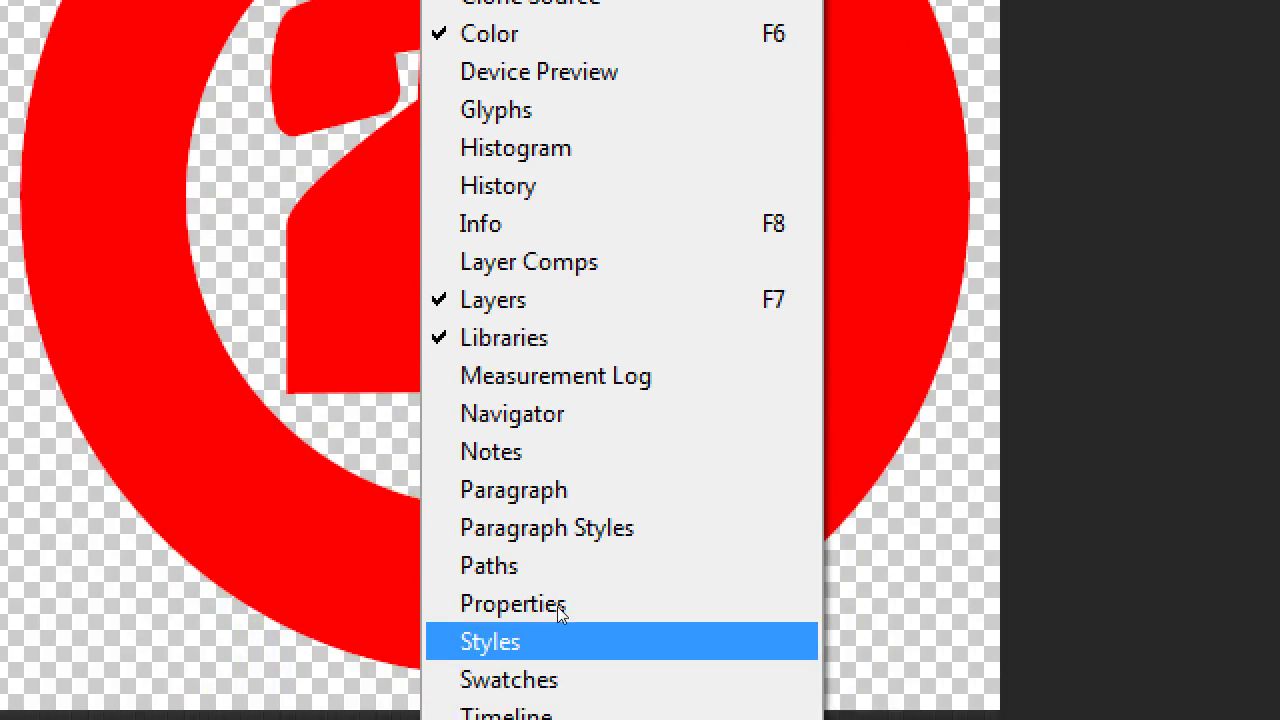
{"action": "left_click", "coordinate": [557, 625]}
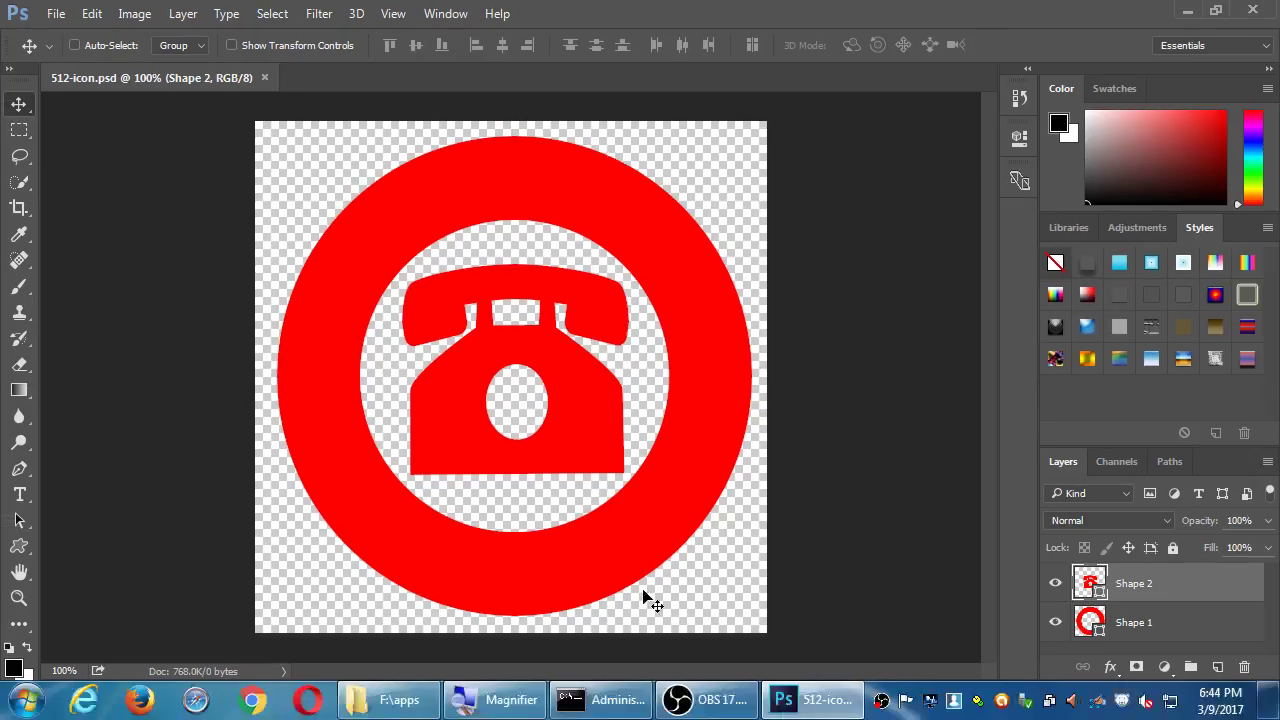
Try the light-blue glow style on the ring of the Shape 1 layer, replacing it with the blue-to-white gradient style.
{"action": "left_click", "coordinate": [1155, 624]}
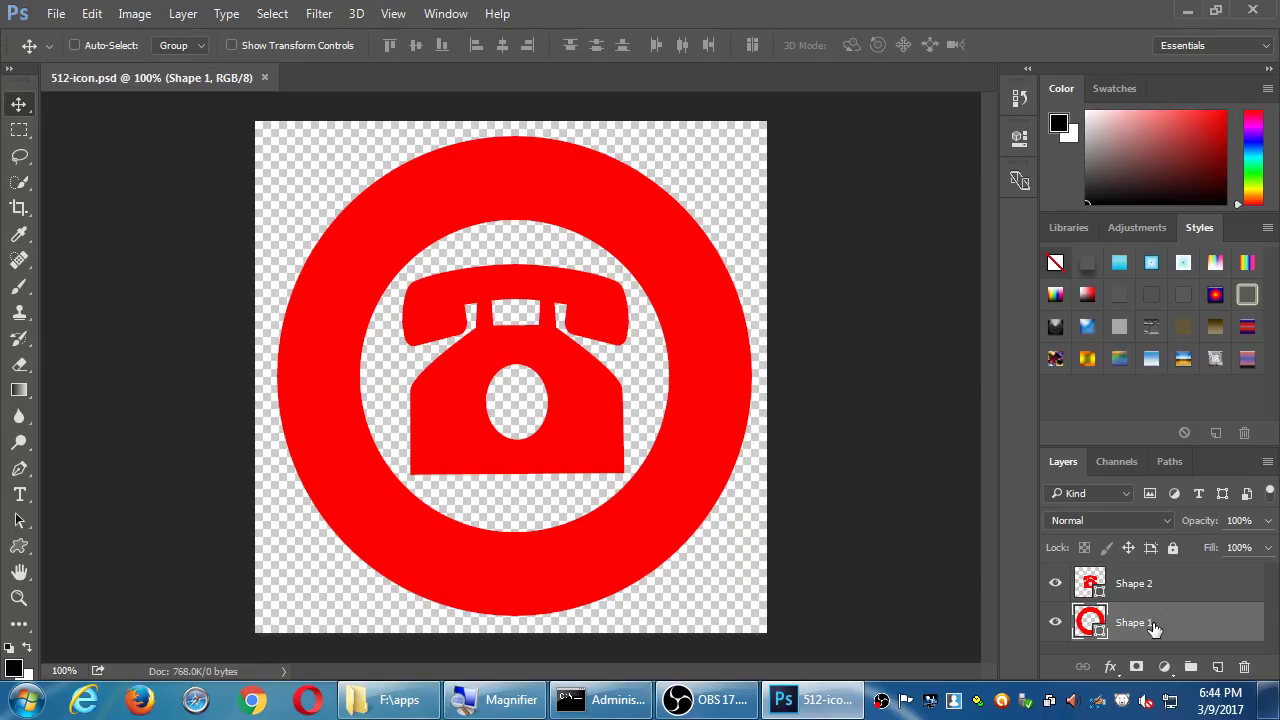
{"action": "left_click", "coordinate": [1151, 264]}
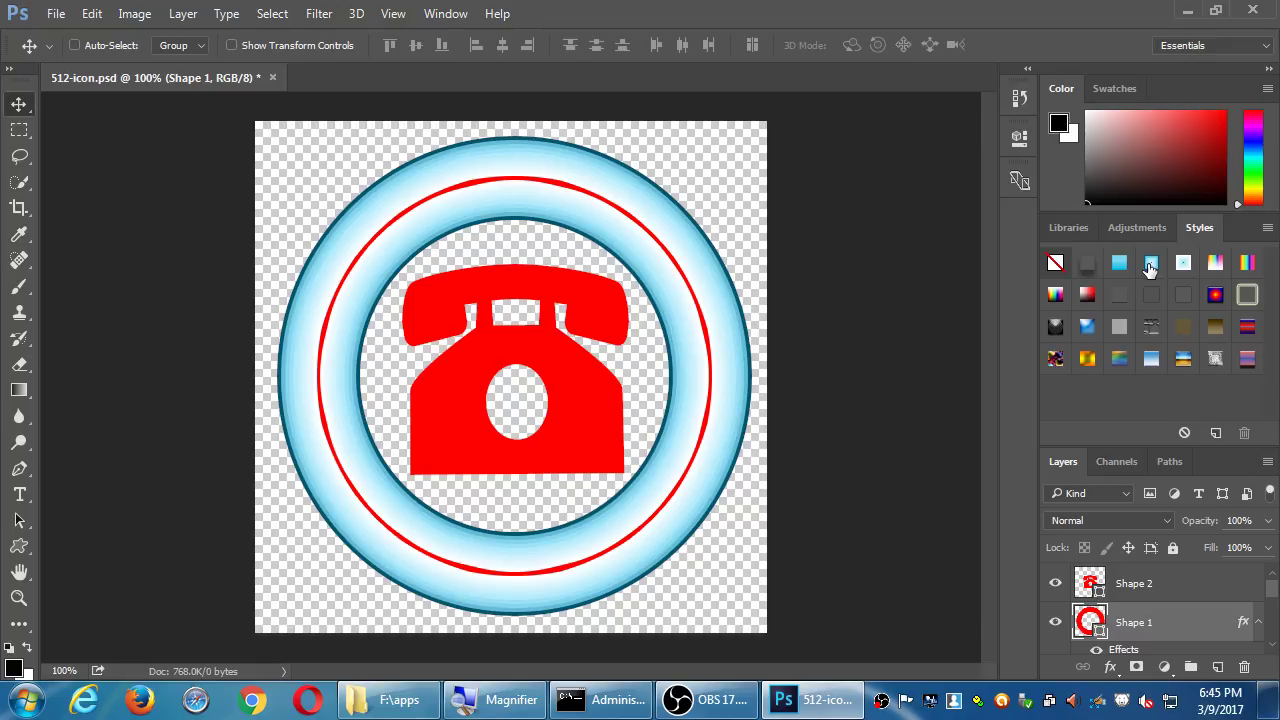
{"action": "left_click", "coordinate": [1153, 362]}
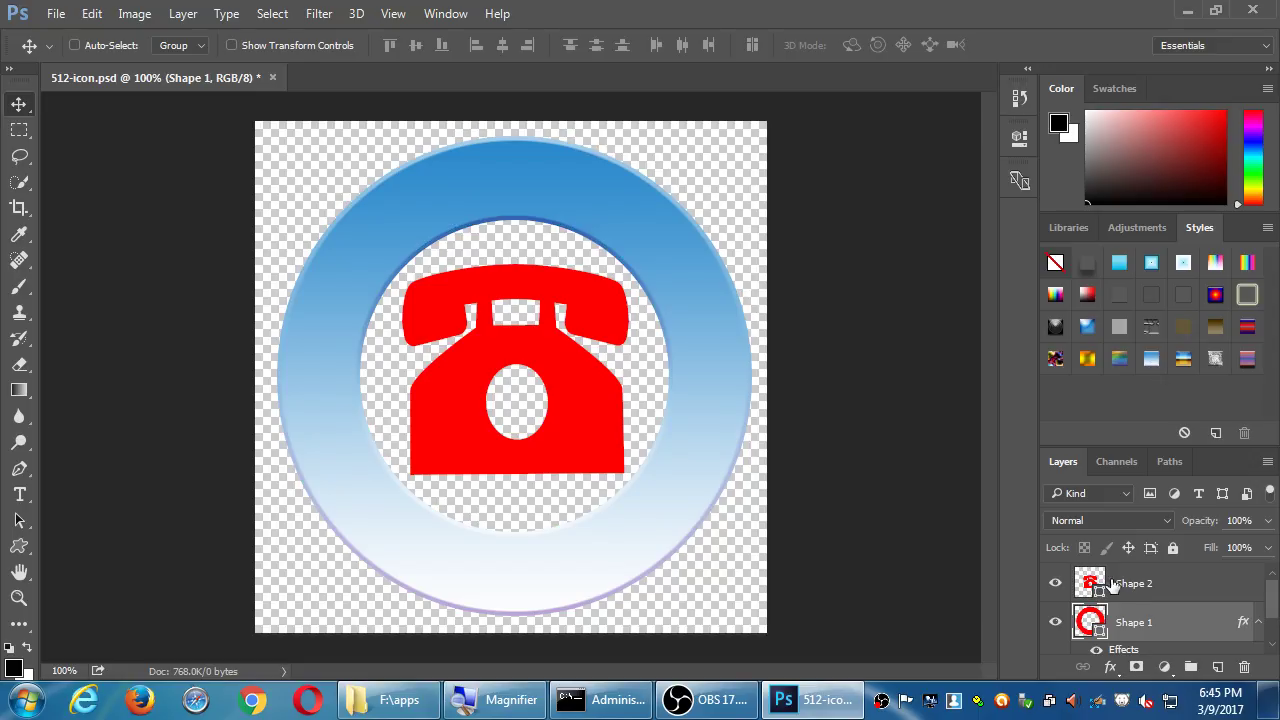
Try the blue-and-red radial style on the telephone, replace it with the blue-and-gold chrome style, and enlarge the layer list.
{"action": "left_click", "coordinate": [1143, 587]}
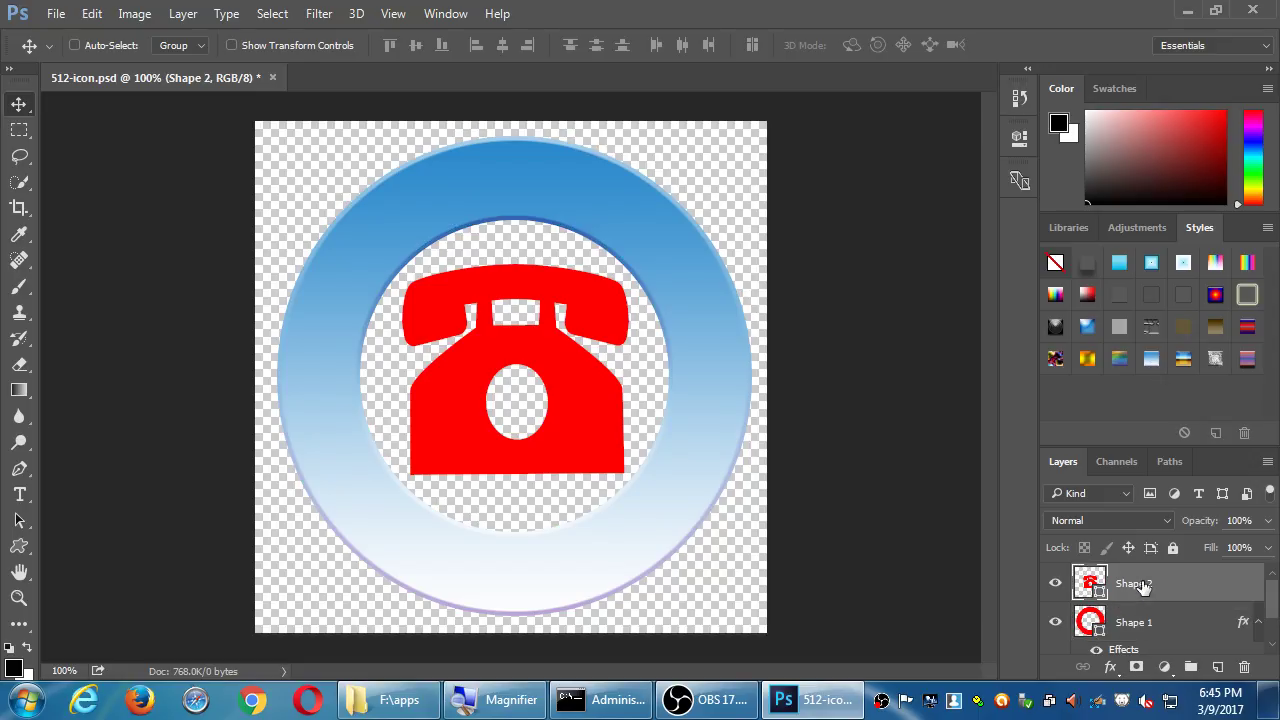
{"action": "left_click", "coordinate": [1215, 294]}
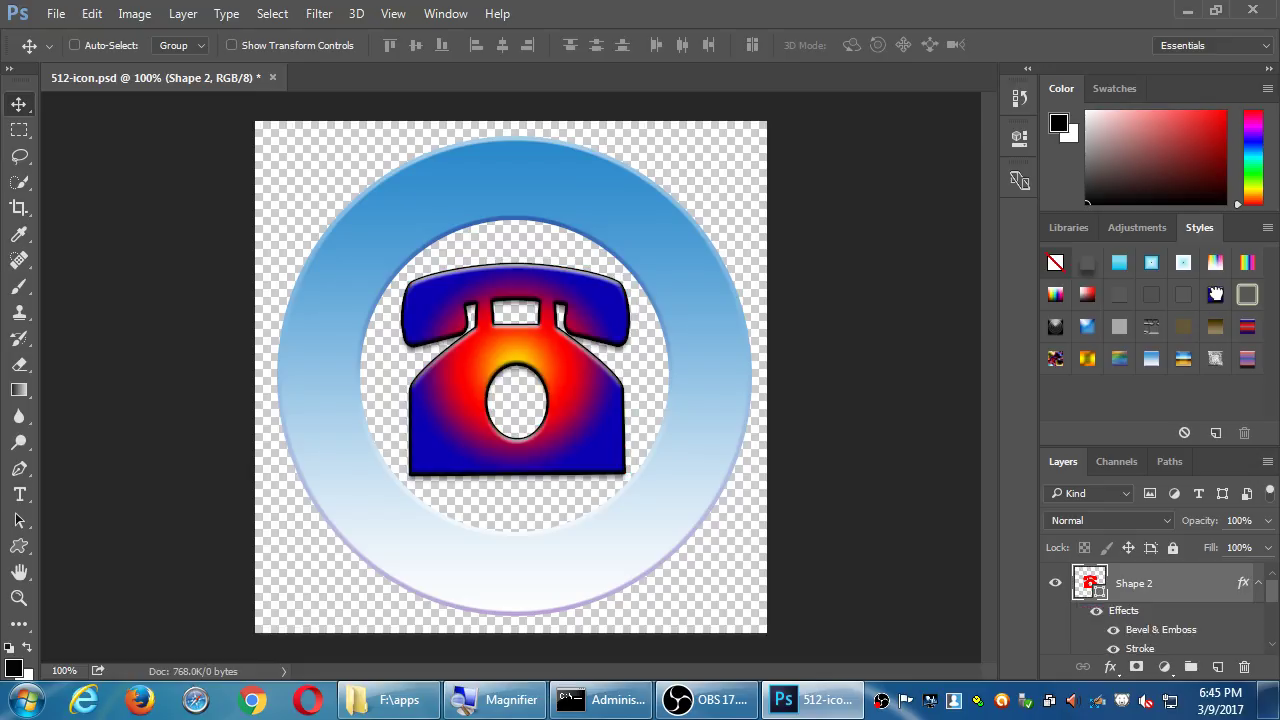
{"action": "left_click", "coordinate": [1184, 358]}
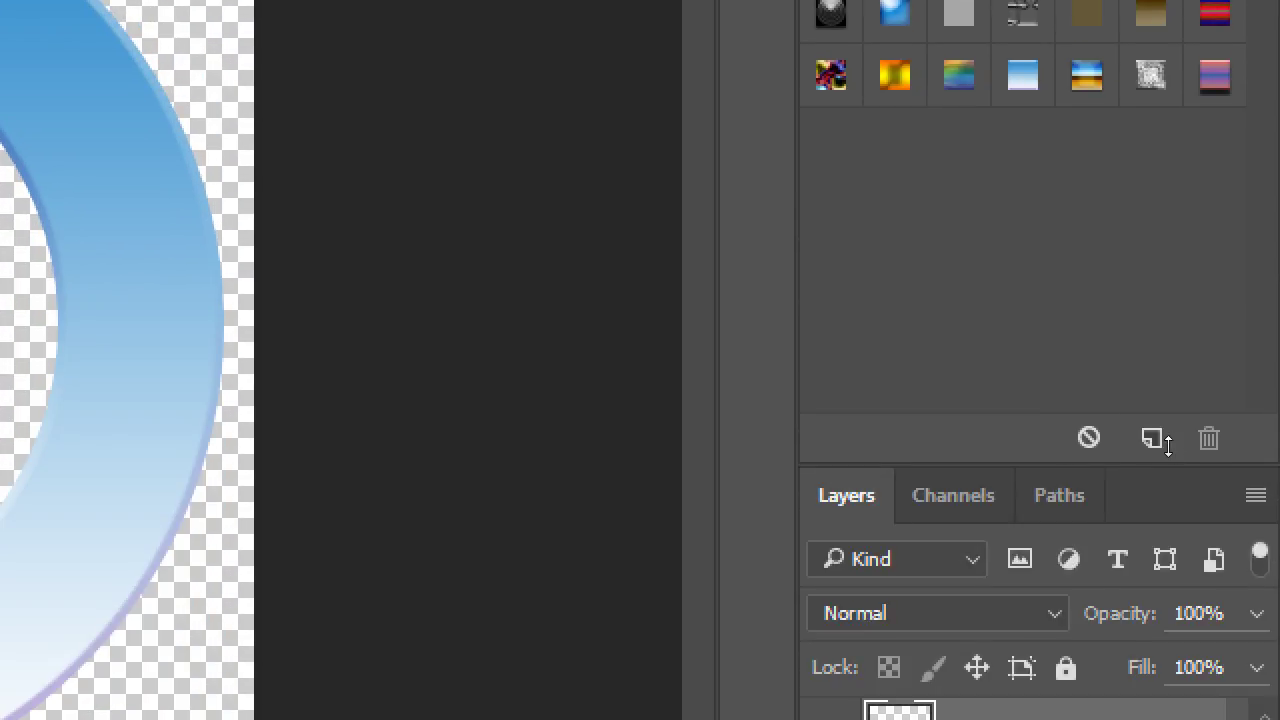
{"action": "left_click_drag", "start_coordinate": [1167, 445], "coordinate": [1167, 225]}
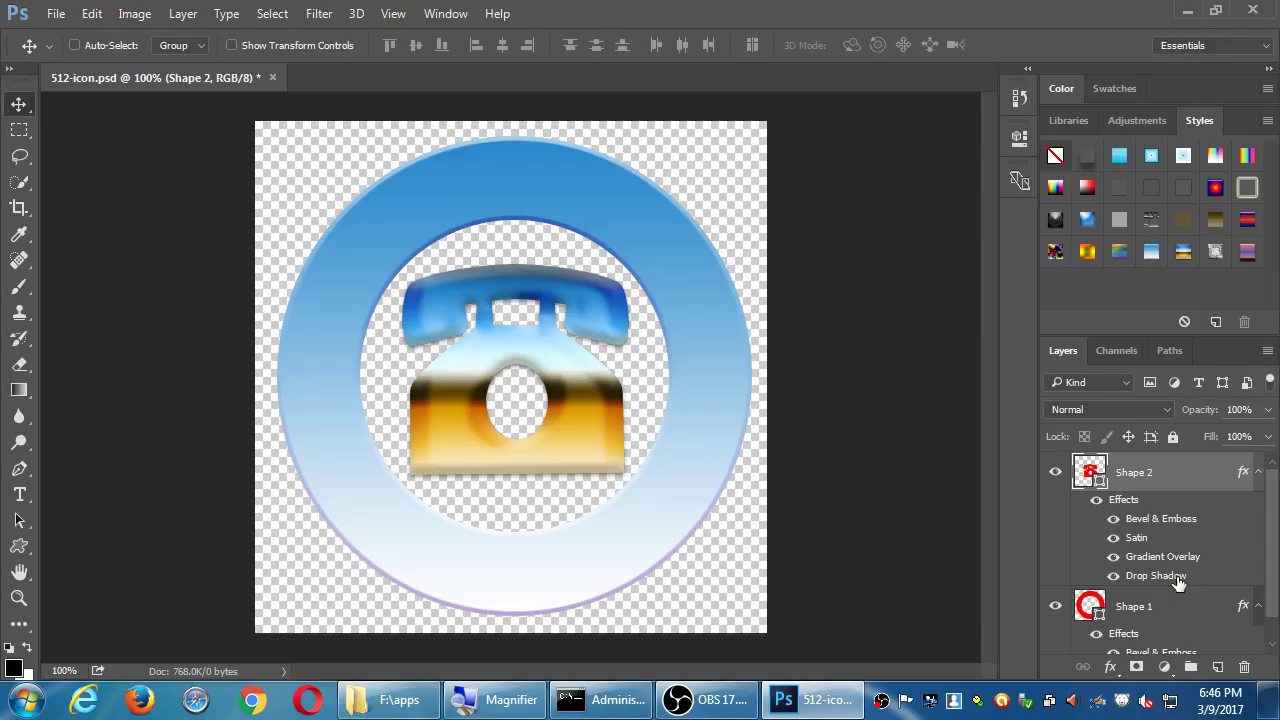
{"action": "double_click", "coordinate": [1156, 576]}
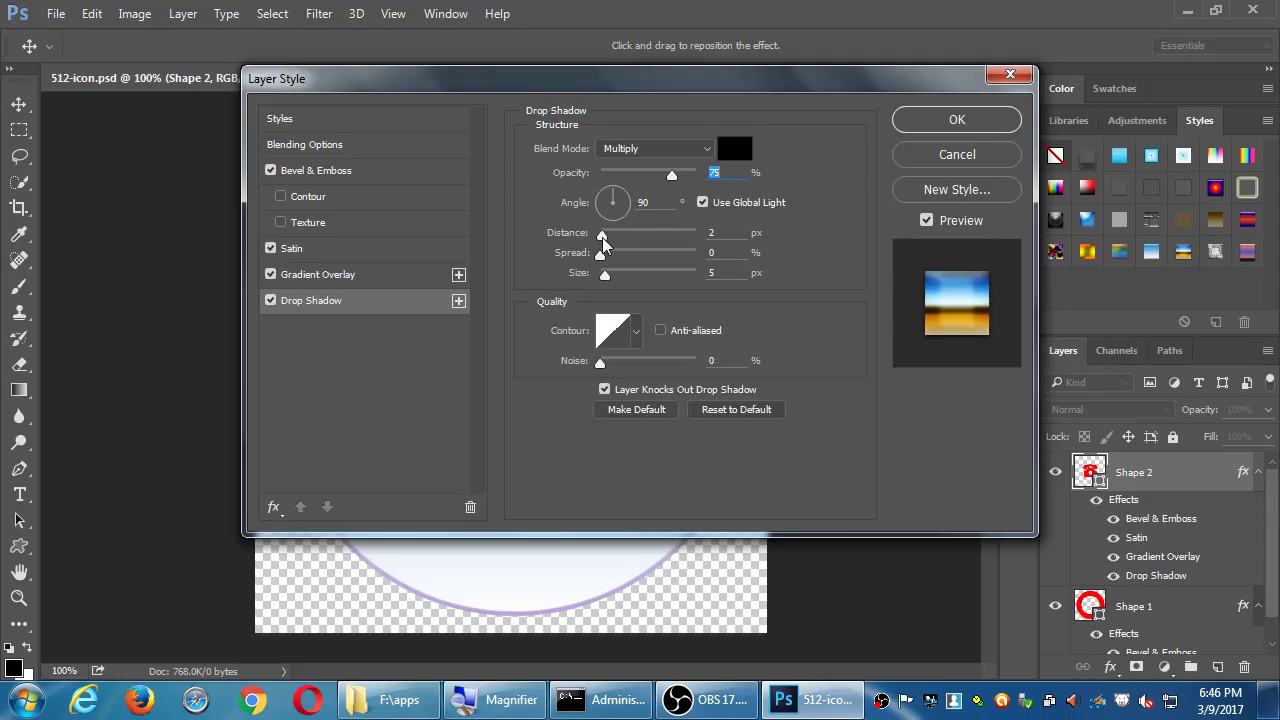
{"action": "left_click_drag", "start_coordinate": [603, 239], "coordinate": [628, 229]}
{"action": "left_click_drag", "start_coordinate": [600, 89], "coordinate": [620, 71]}
{"action": "left_click", "coordinate": [962, 147]}
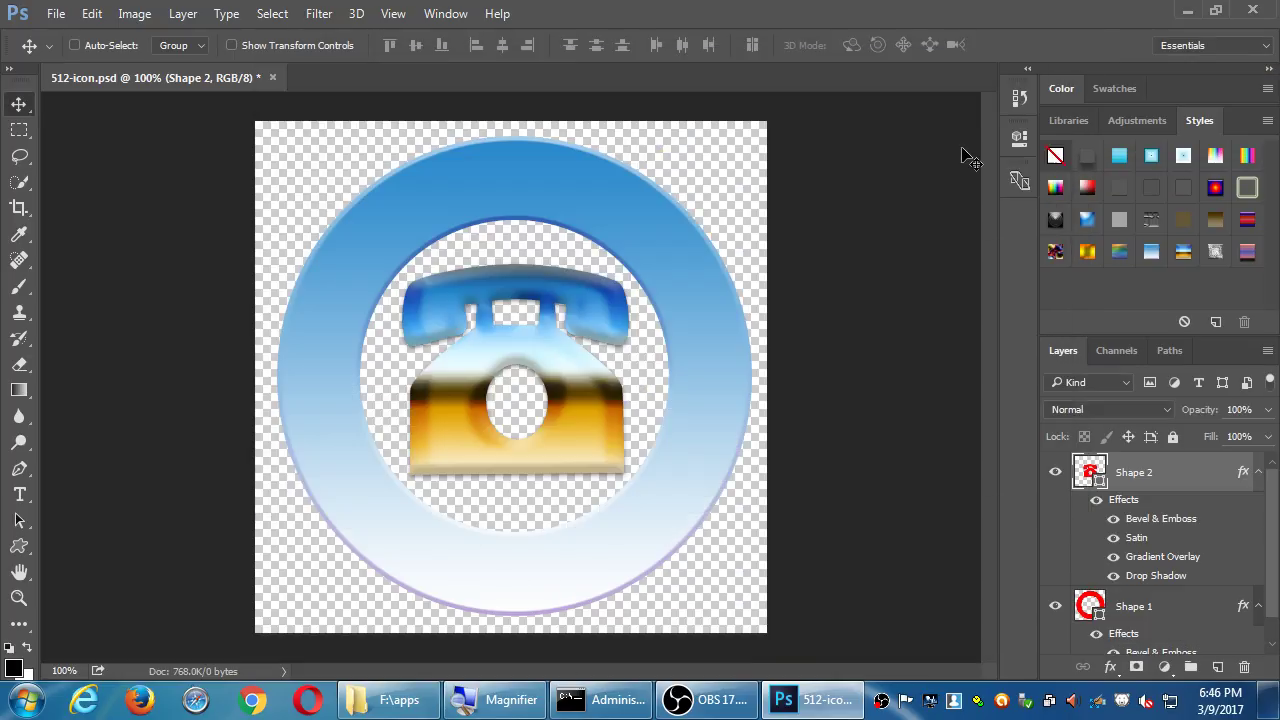
Clear the layer styles from the telephone and the ring.
{"action": "left_click", "coordinate": [1055, 155]}
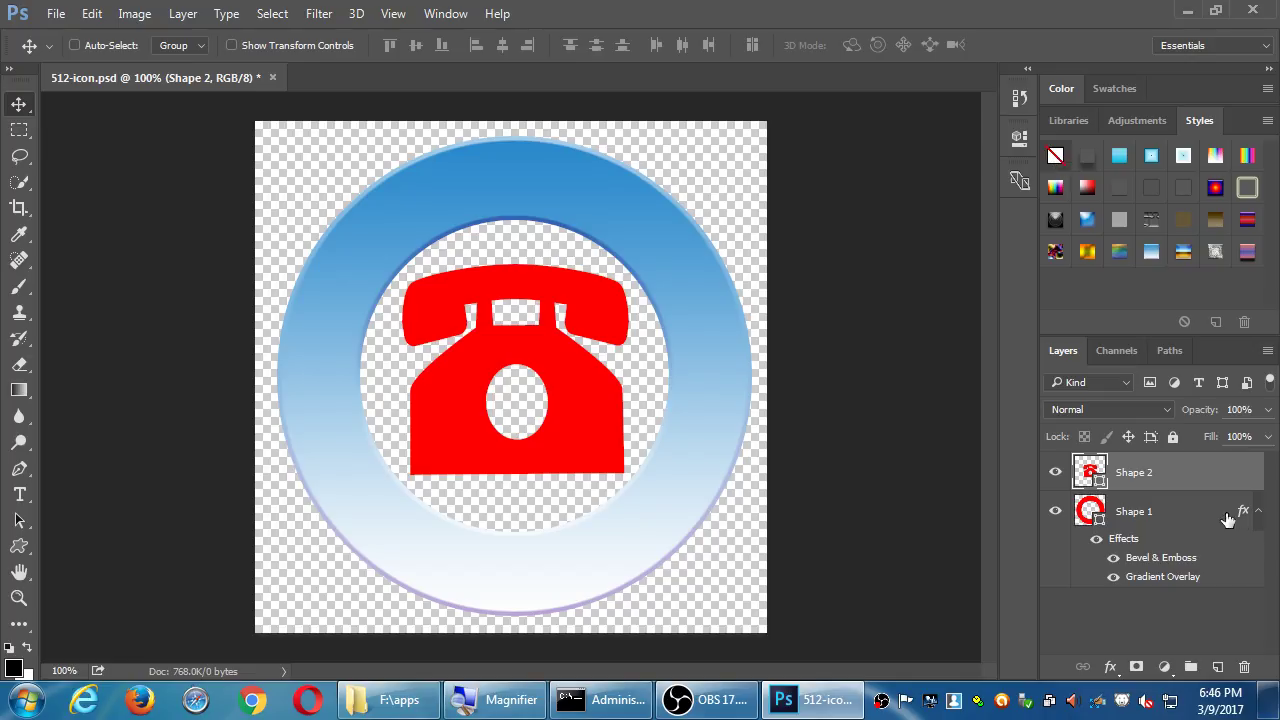
{"action": "left_click", "coordinate": [1186, 515]}
{"action": "left_click", "coordinate": [1055, 156]}
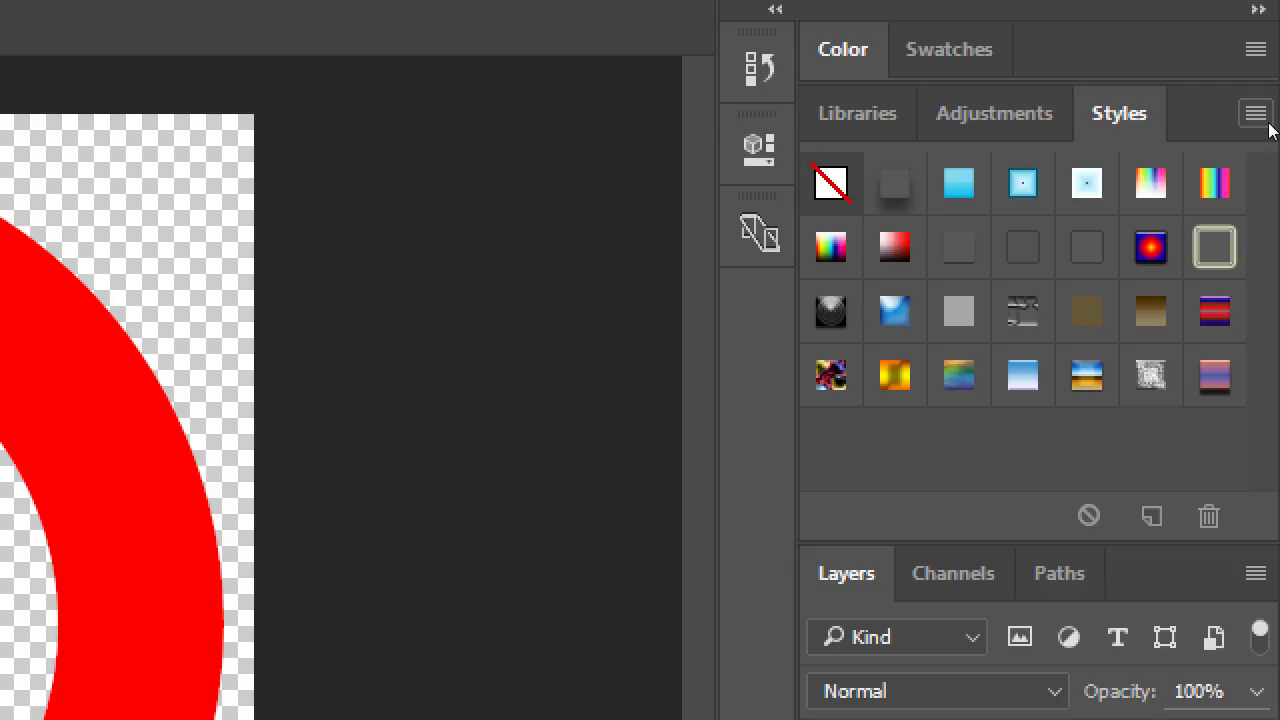
Replace the current style presets with the Abstract Styles set and apply its first, orange painted-texture style to the ring.
{"action": "left_click", "coordinate": [1256, 114]}
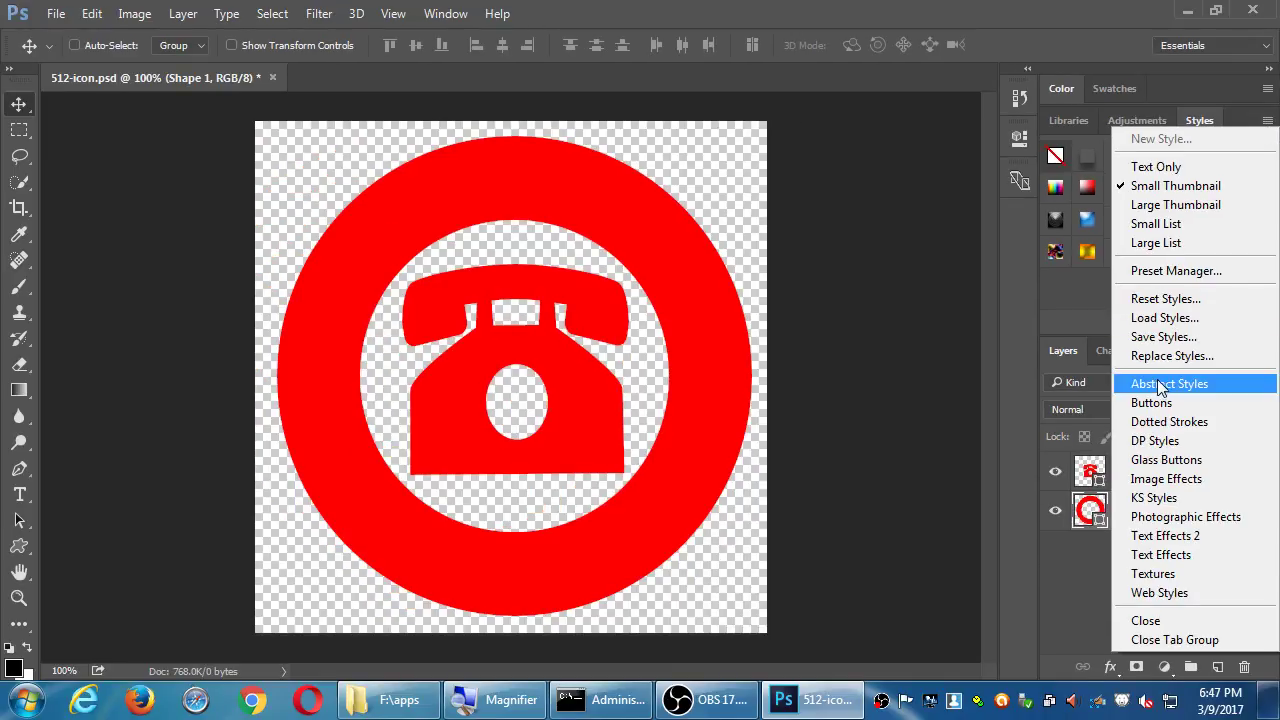
{"action": "left_click", "coordinate": [1039, 635]}
{"action": "left_click_drag", "start_coordinate": [686, 215], "coordinate": [740, 250]}
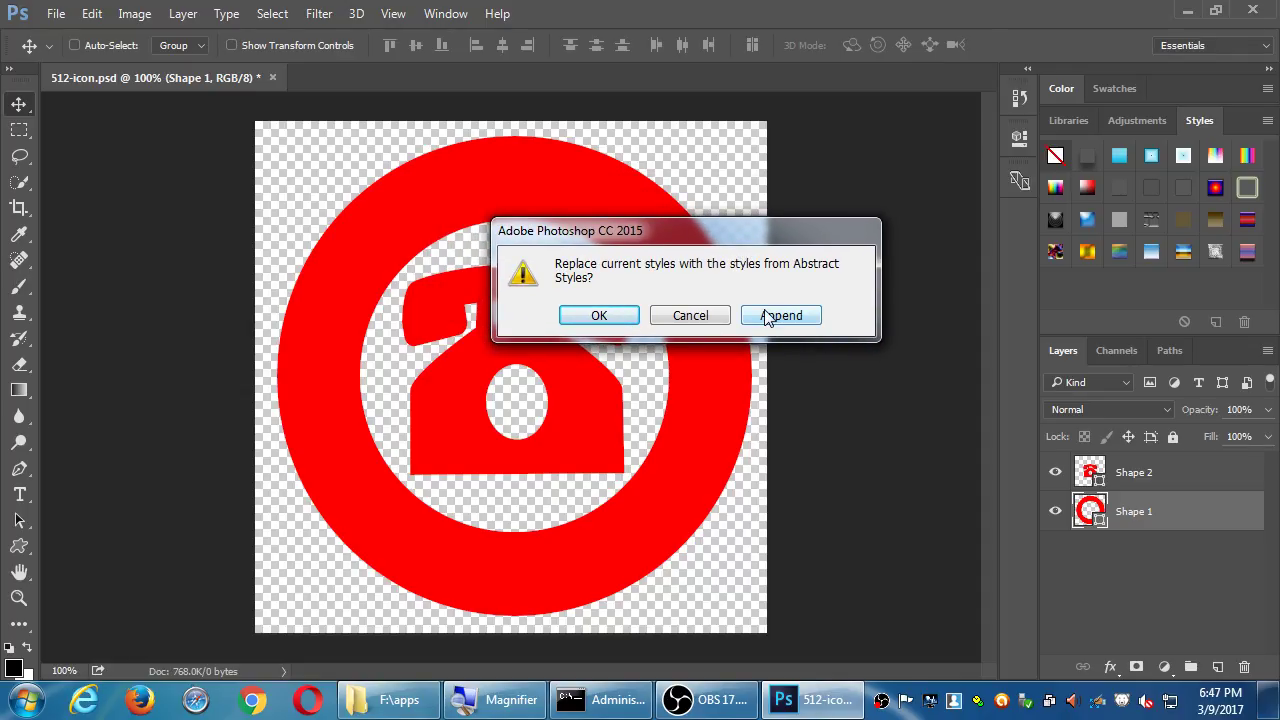
{"action": "left_click", "coordinate": [605, 318]}
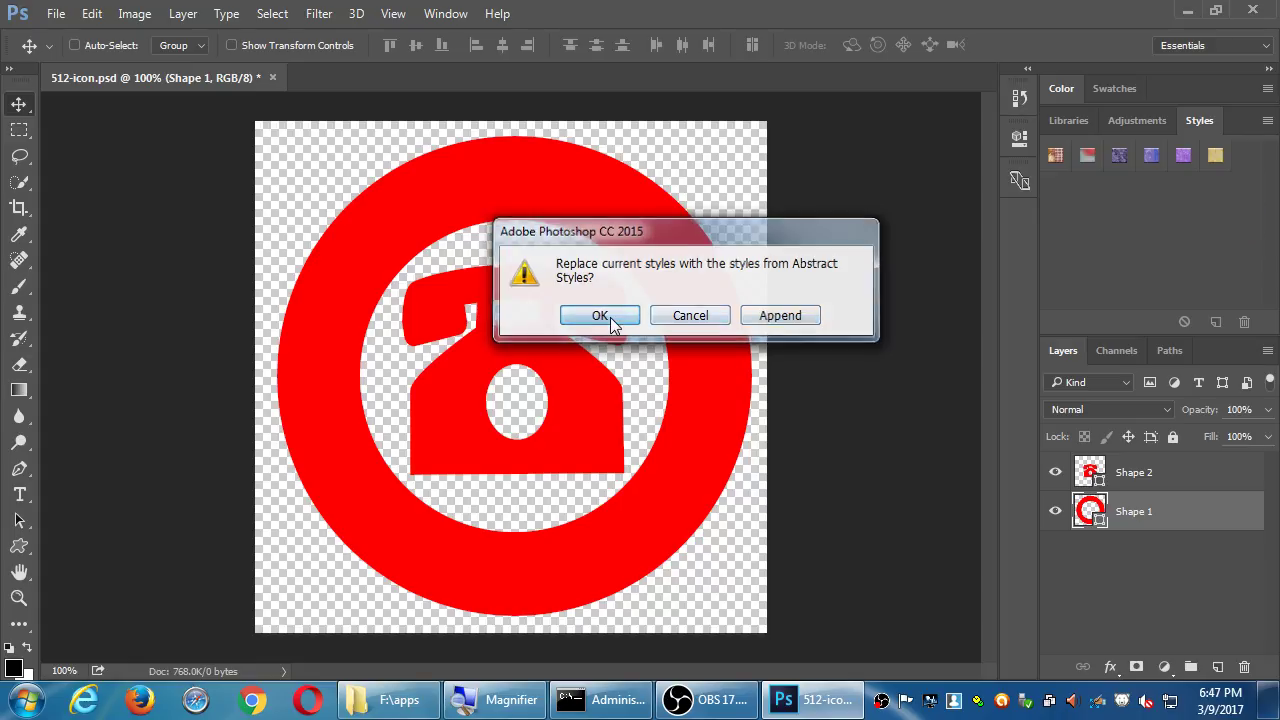
{"action": "left_click", "coordinate": [1057, 158]}
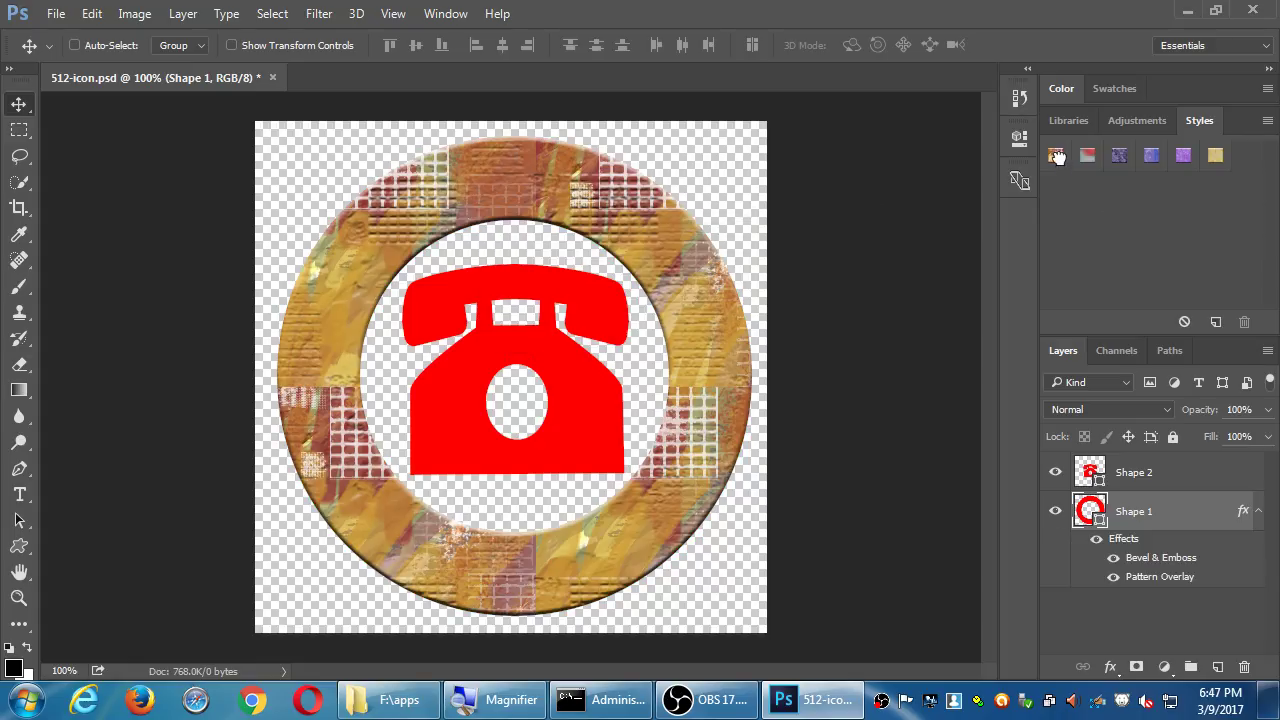
Try the red-and-green painted, dark purple, violet-blue and sandy yellow Abstract Styles on the ring.
{"action": "left_click", "coordinate": [1085, 159]}
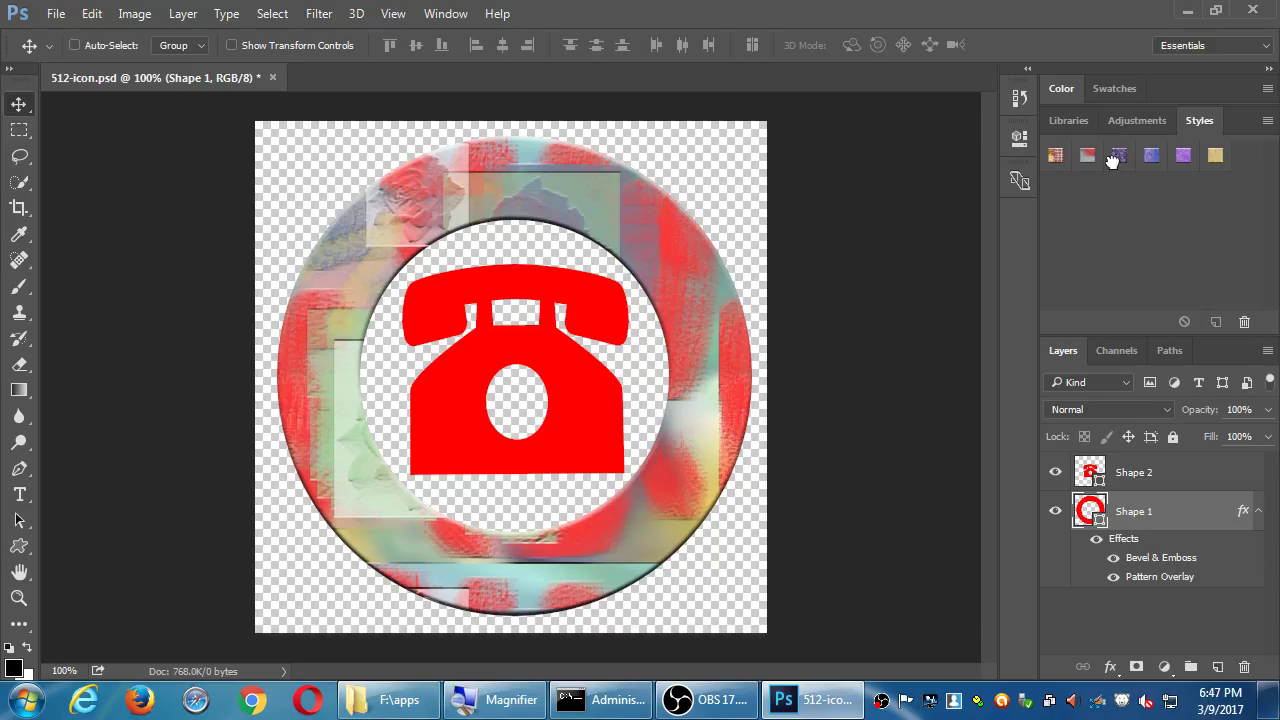
{"action": "left_click", "coordinate": [1112, 160]}
{"action": "left_click", "coordinate": [1151, 157]}
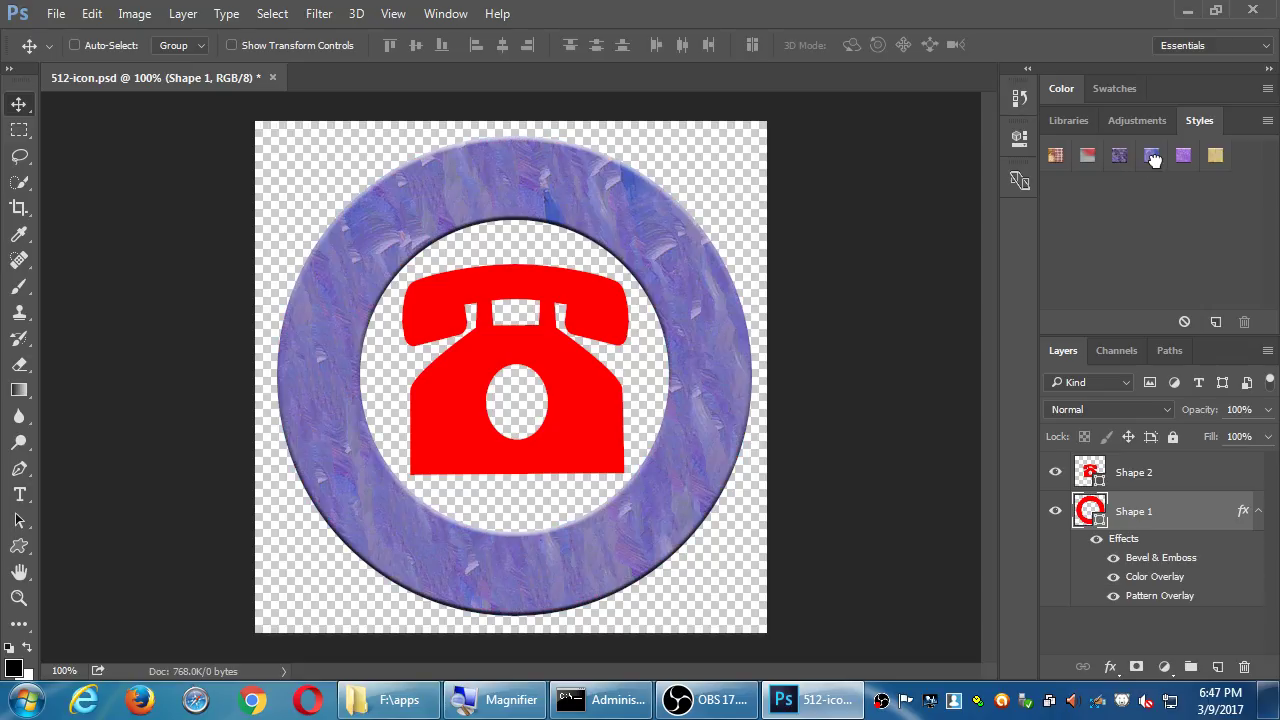
{"action": "left_click", "coordinate": [1215, 157]}
Replace the current style presets with the Glass Buttons set and try its blue, clear and magenta glass styles on the ring.
{"action": "left_click", "coordinate": [1267, 120]}
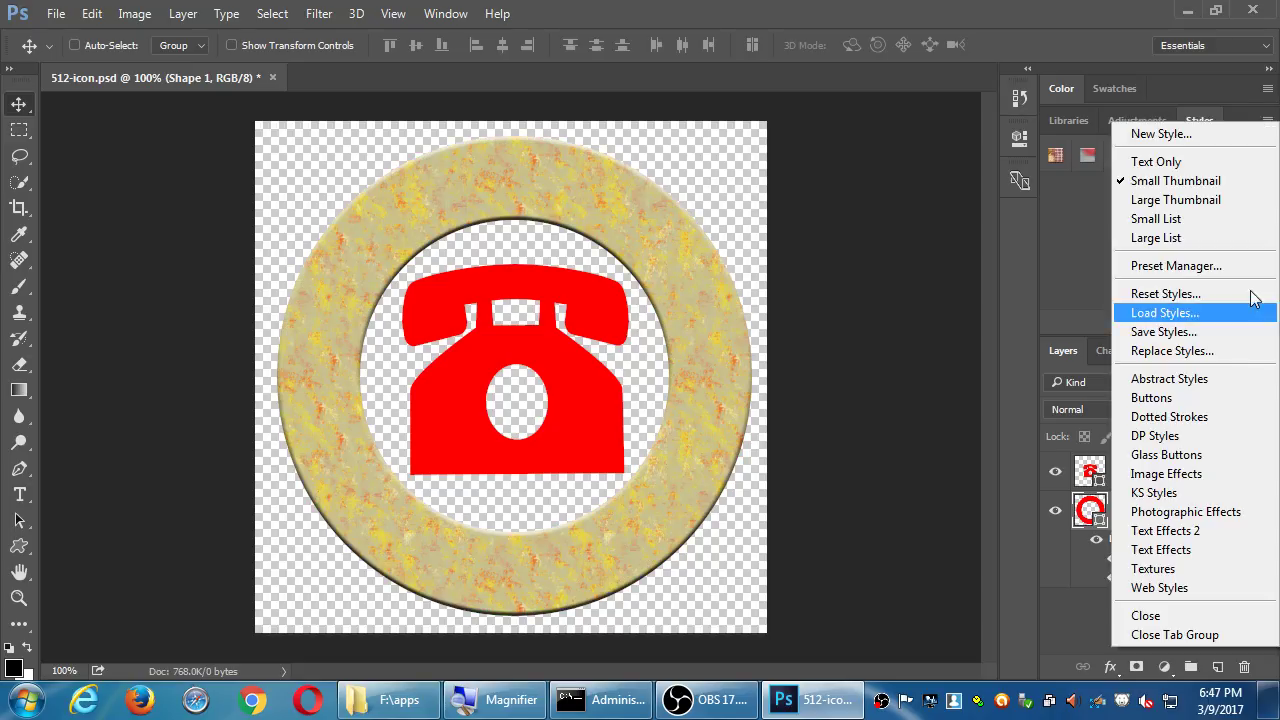
{"action": "left_click", "coordinate": [1234, 455]}
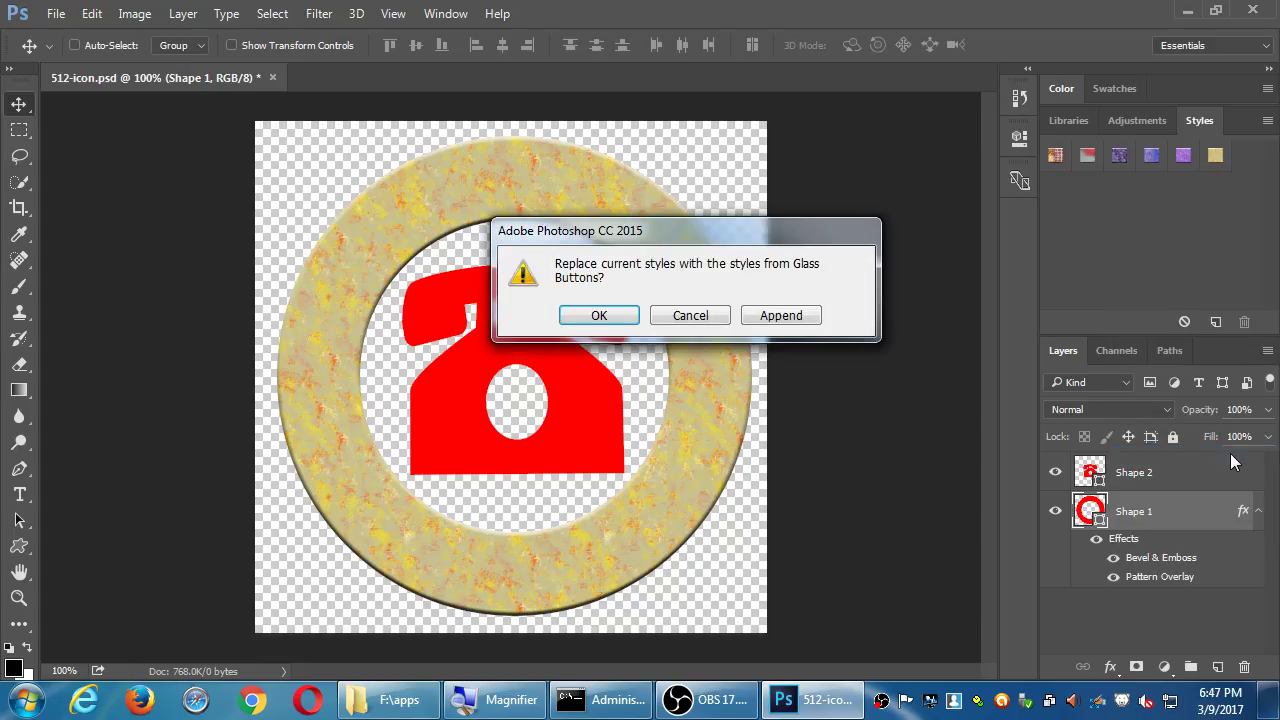
{"action": "left_click", "coordinate": [599, 315]}
{"action": "left_click", "coordinate": [1118, 158]}
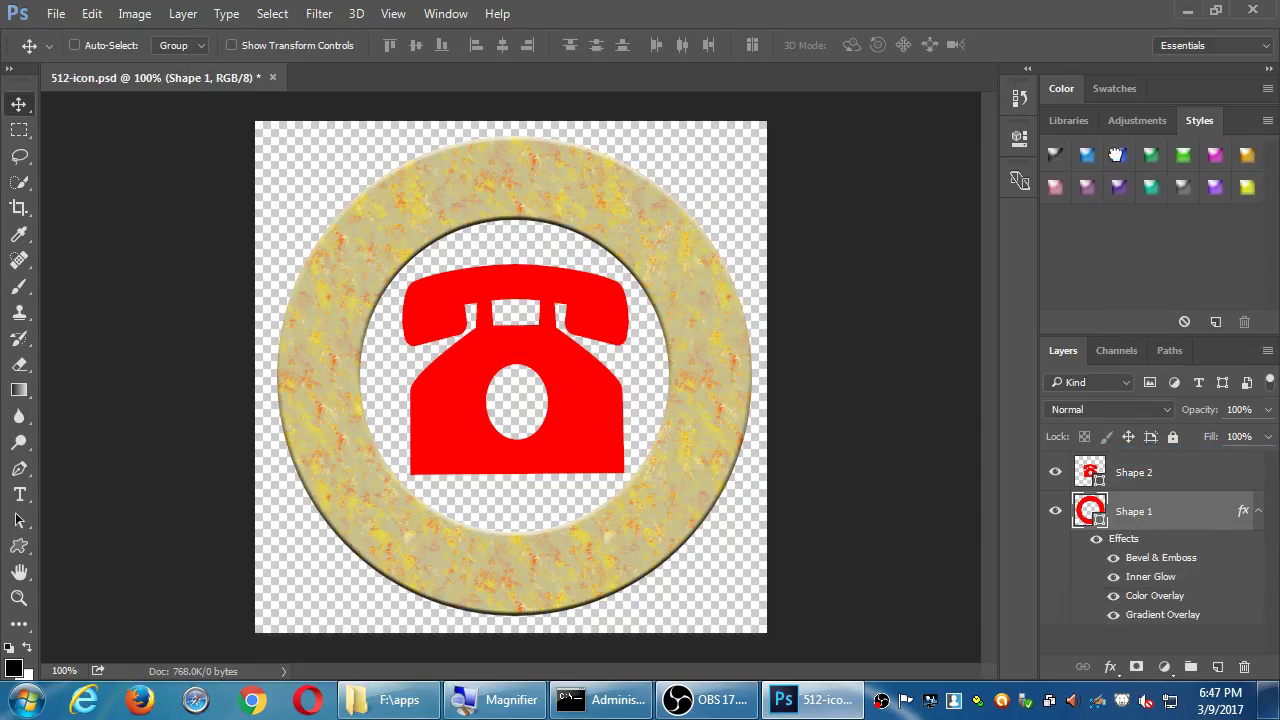
{"action": "left_click", "coordinate": [1181, 187]}
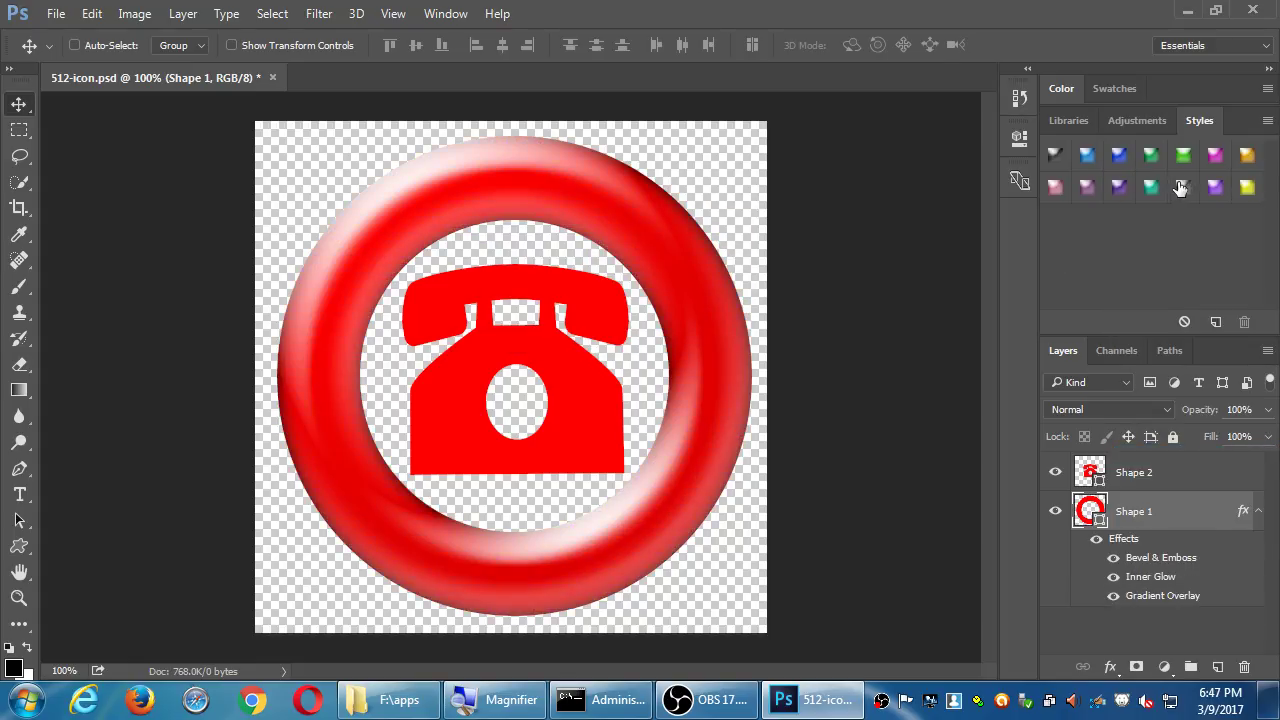
{"action": "left_click", "coordinate": [1216, 160]}
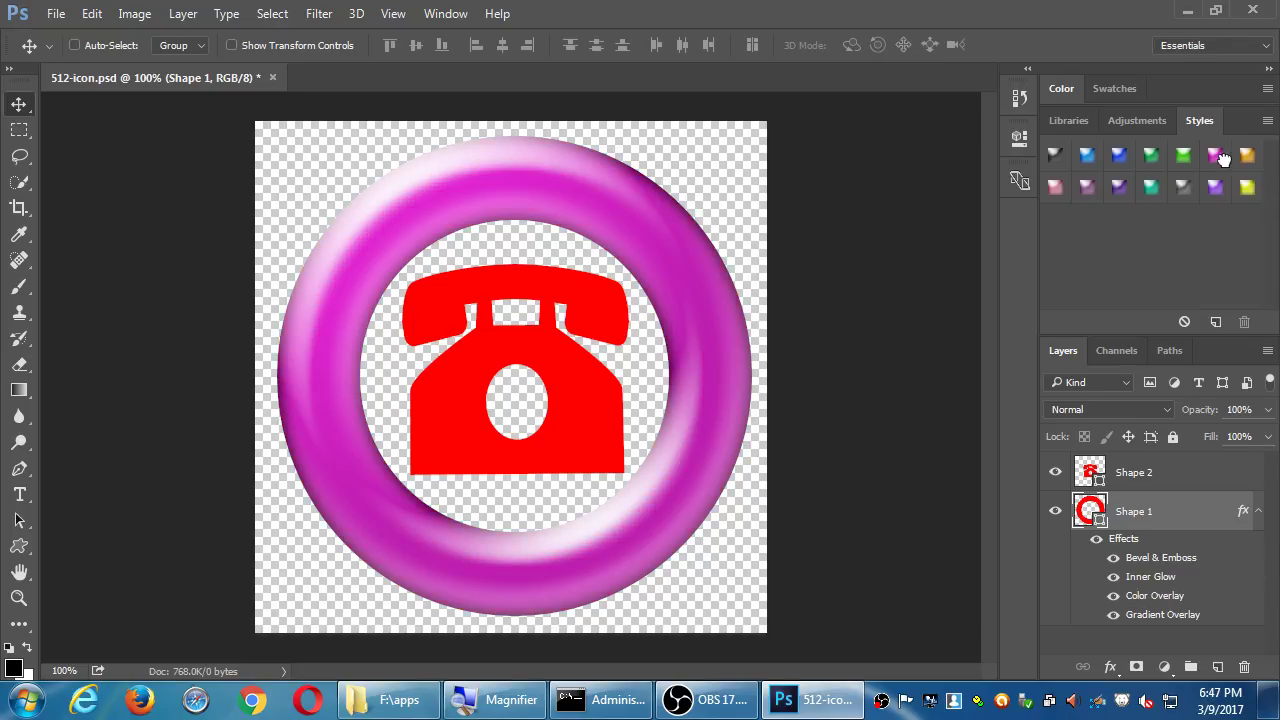
Replace the style presets with the KS Styles set and try its orange marbled and black fiery styles on the ring.
{"action": "left_click", "coordinate": [1267, 121]}
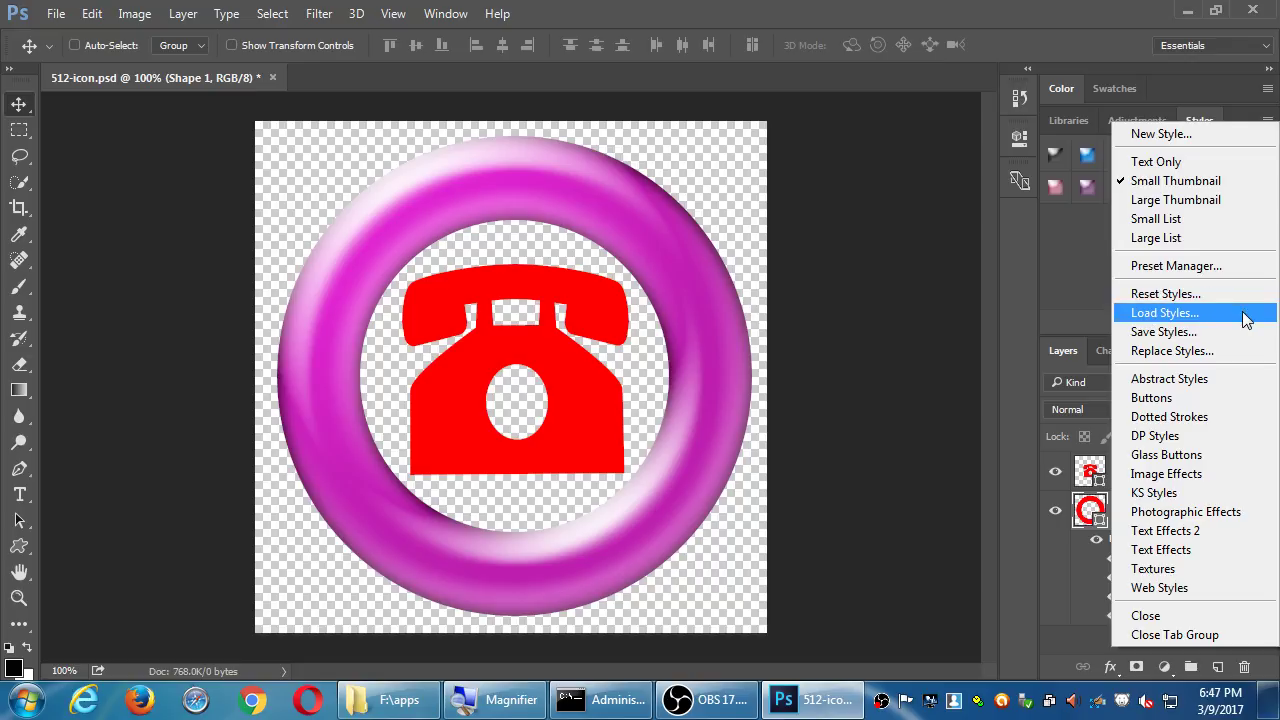
{"action": "left_click", "coordinate": [1212, 493]}
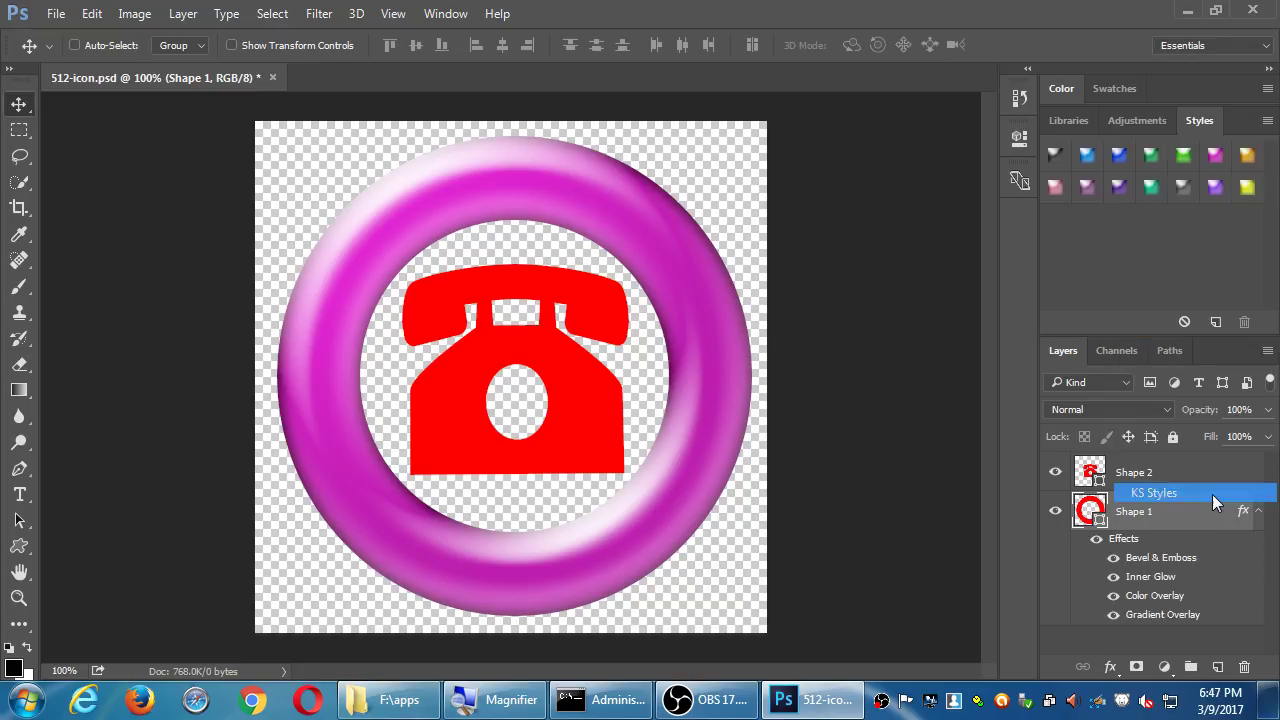
{"action": "left_click", "coordinate": [606, 318]}
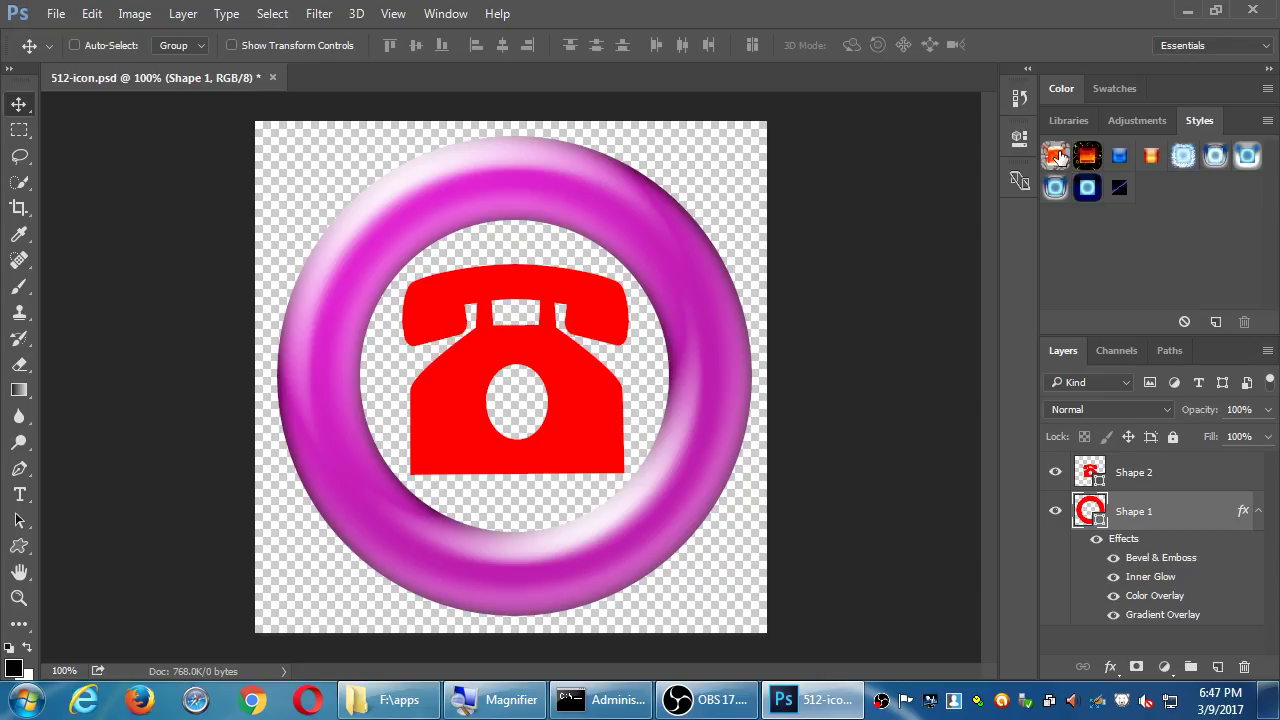
{"action": "left_click", "coordinate": [1058, 160]}
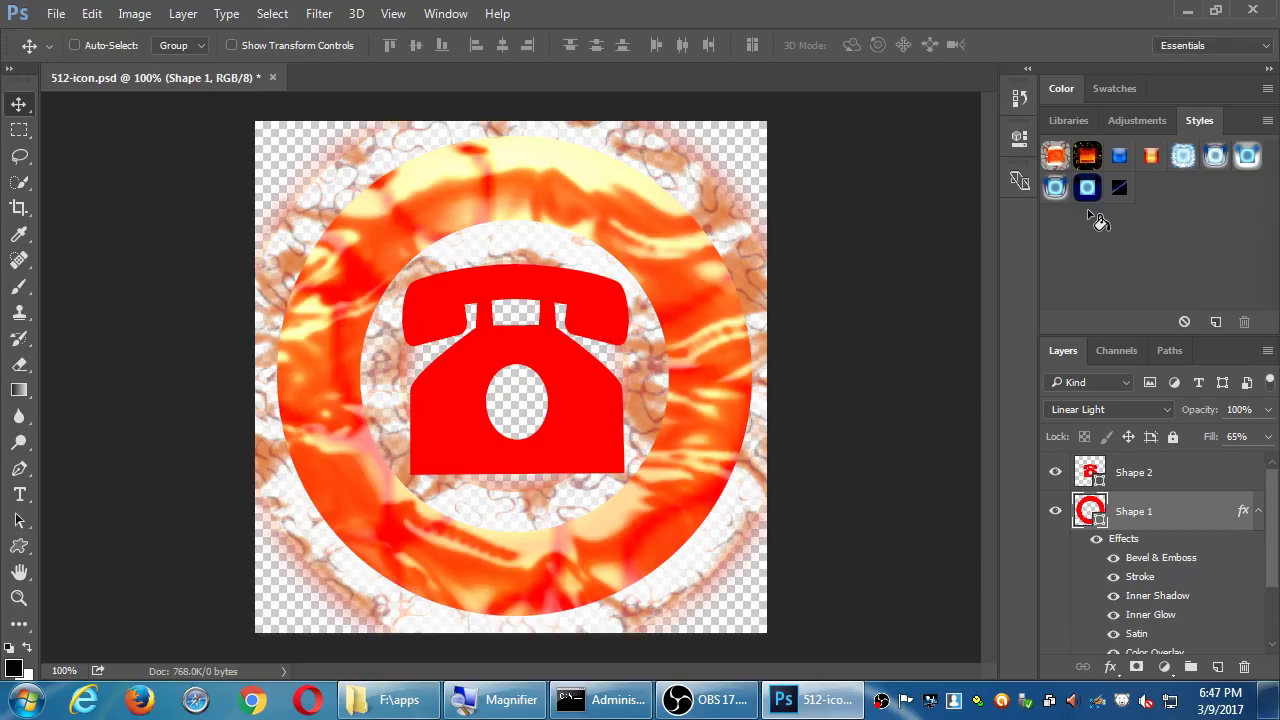
{"action": "left_click", "coordinate": [1085, 157]}
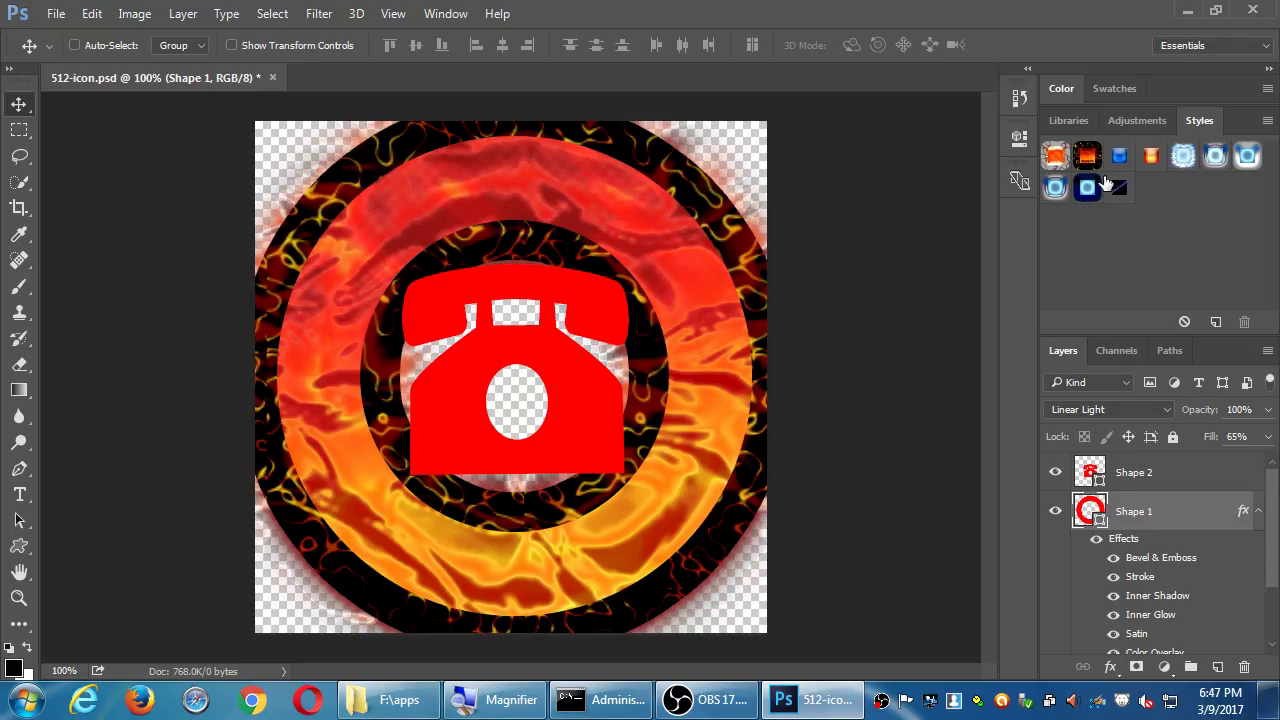
Try the blue, navy-bordered, dark lightning, frosted and light-blue glow KS Styles on the ring in turn.
{"action": "left_click", "coordinate": [1120, 158]}
{"action": "left_click", "coordinate": [1062, 192]}
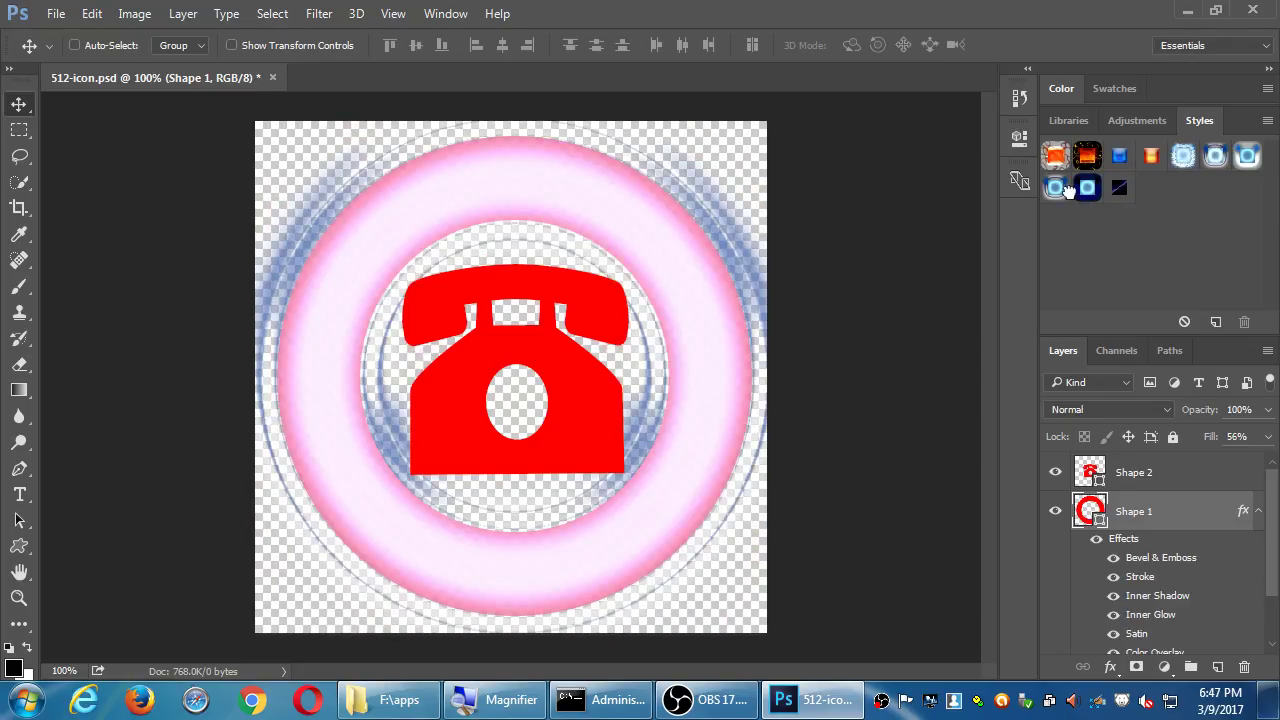
{"action": "left_click", "coordinate": [1088, 188]}
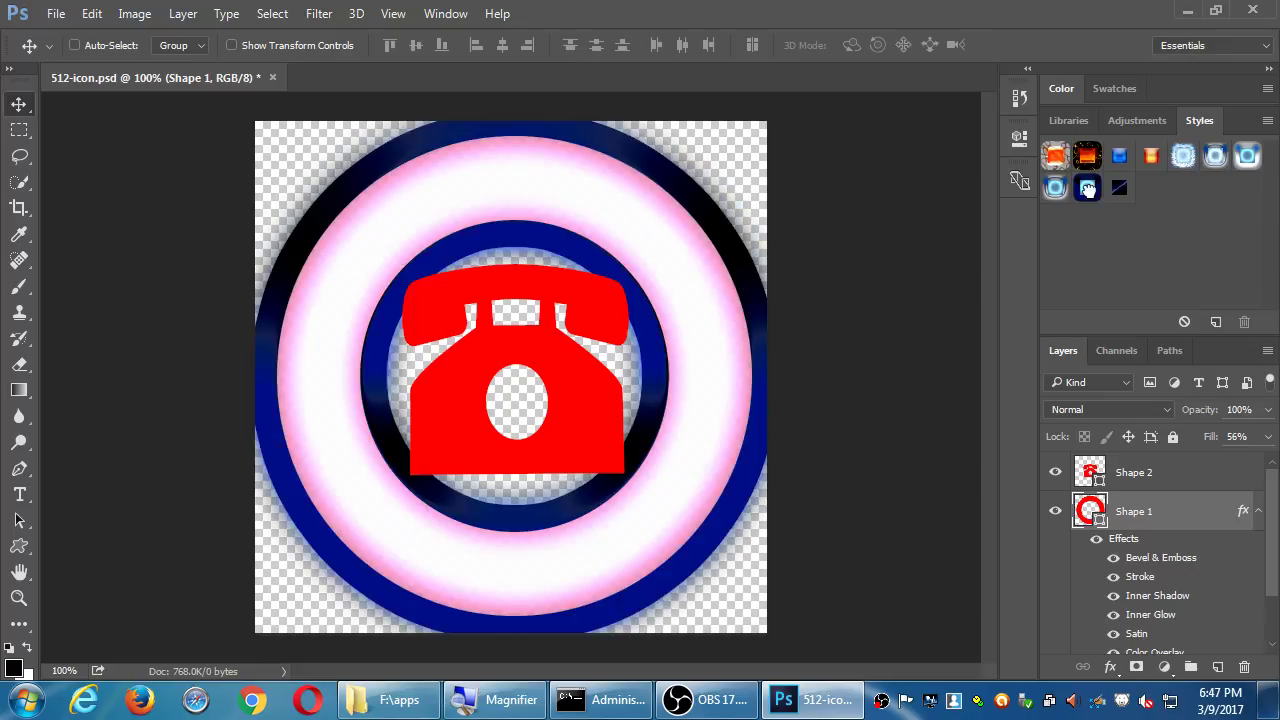
{"action": "left_click", "coordinate": [1119, 188]}
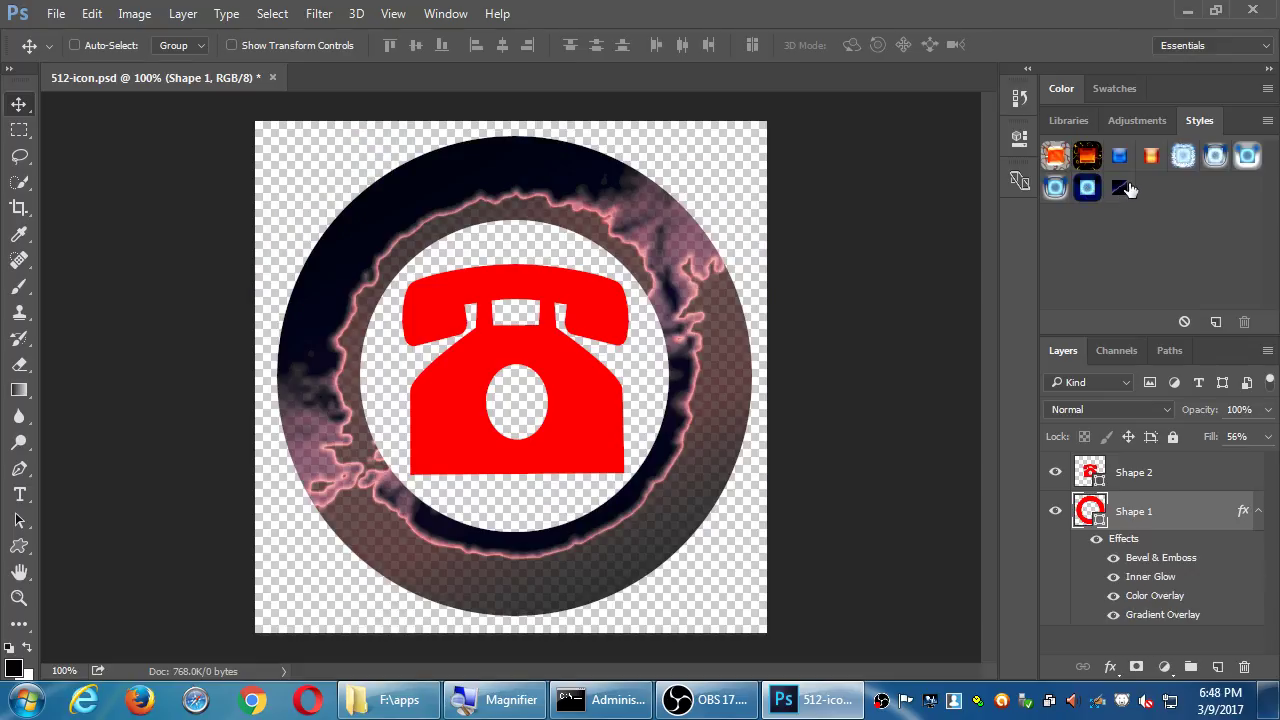
{"action": "left_click", "coordinate": [1186, 158]}
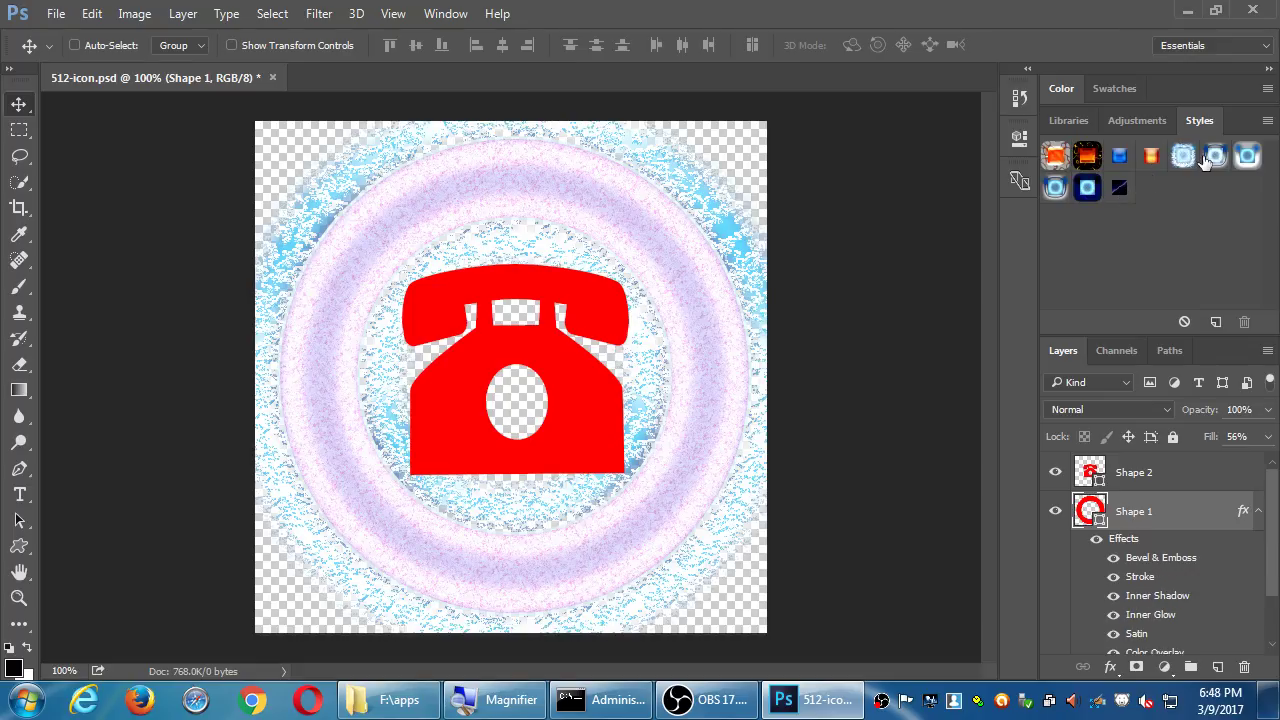
{"action": "left_click", "coordinate": [1210, 157]}
{"action": "left_click", "coordinate": [1240, 160]}
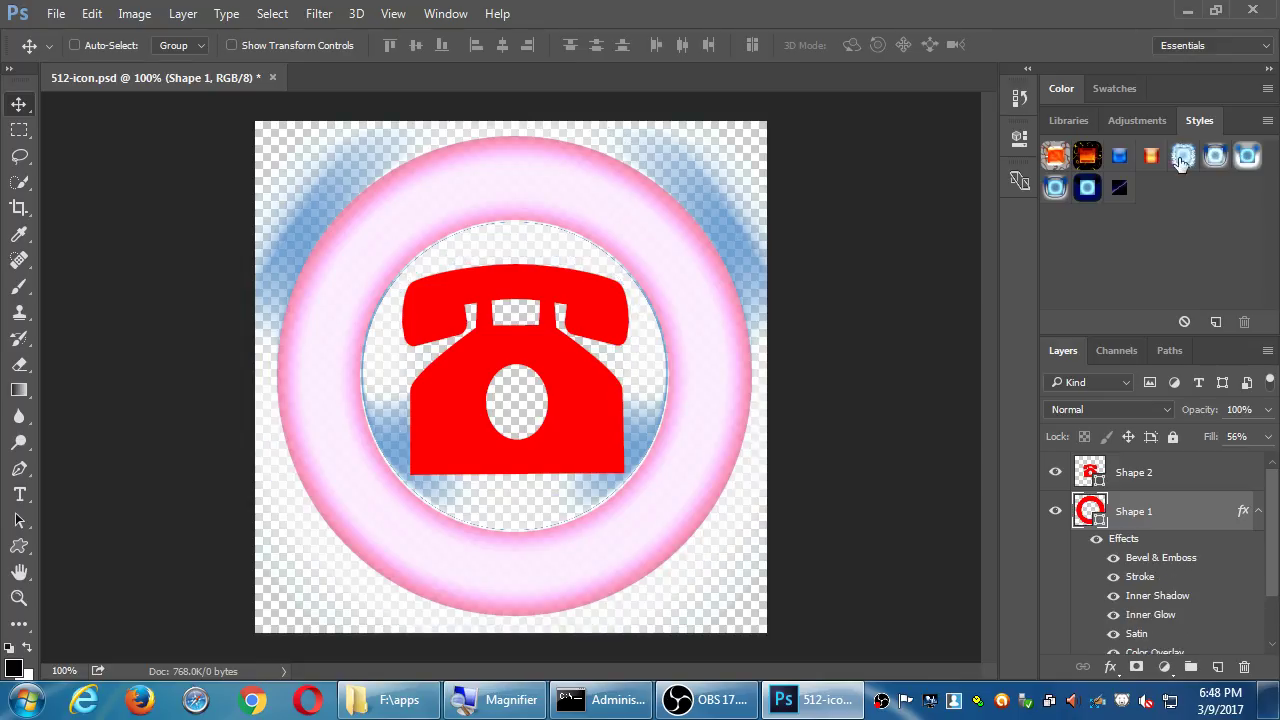
Replace the style presets with the Textures set and try its multicoloured first style and rough grey texture on the ring.
{"action": "left_click", "coordinate": [1267, 121]}
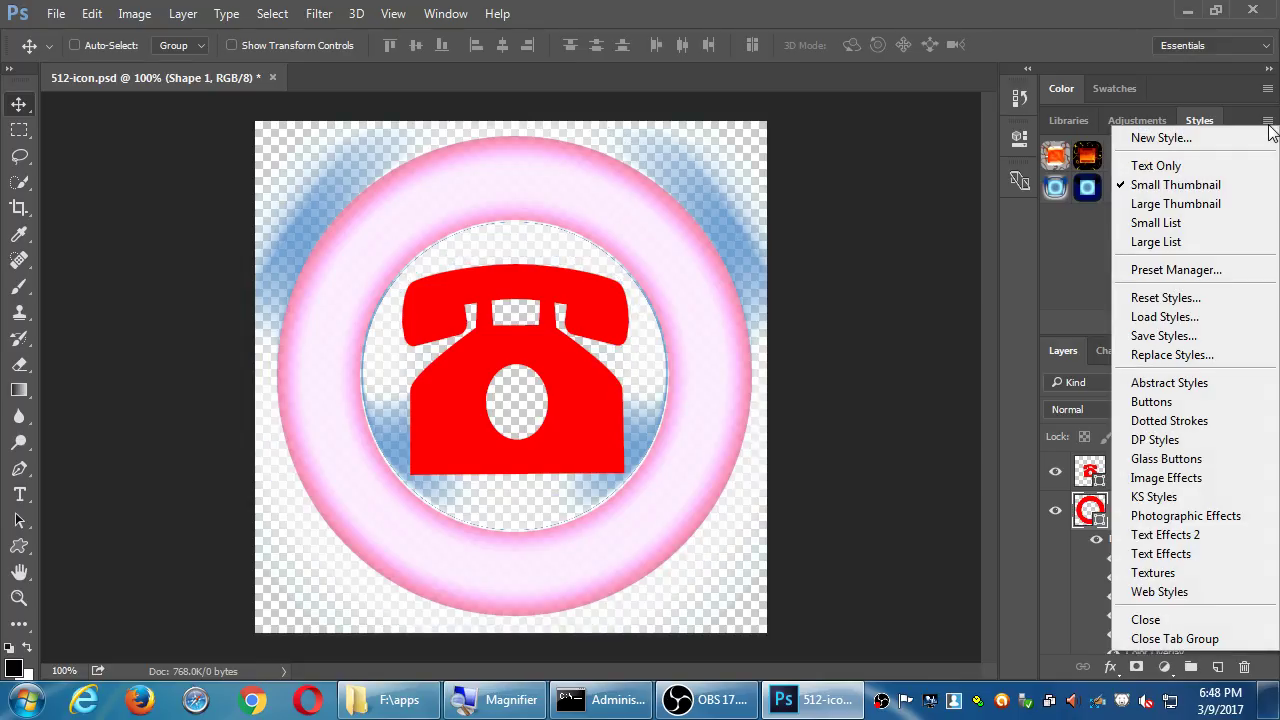
{"action": "left_click", "coordinate": [1167, 574]}
{"action": "left_click", "coordinate": [604, 316]}
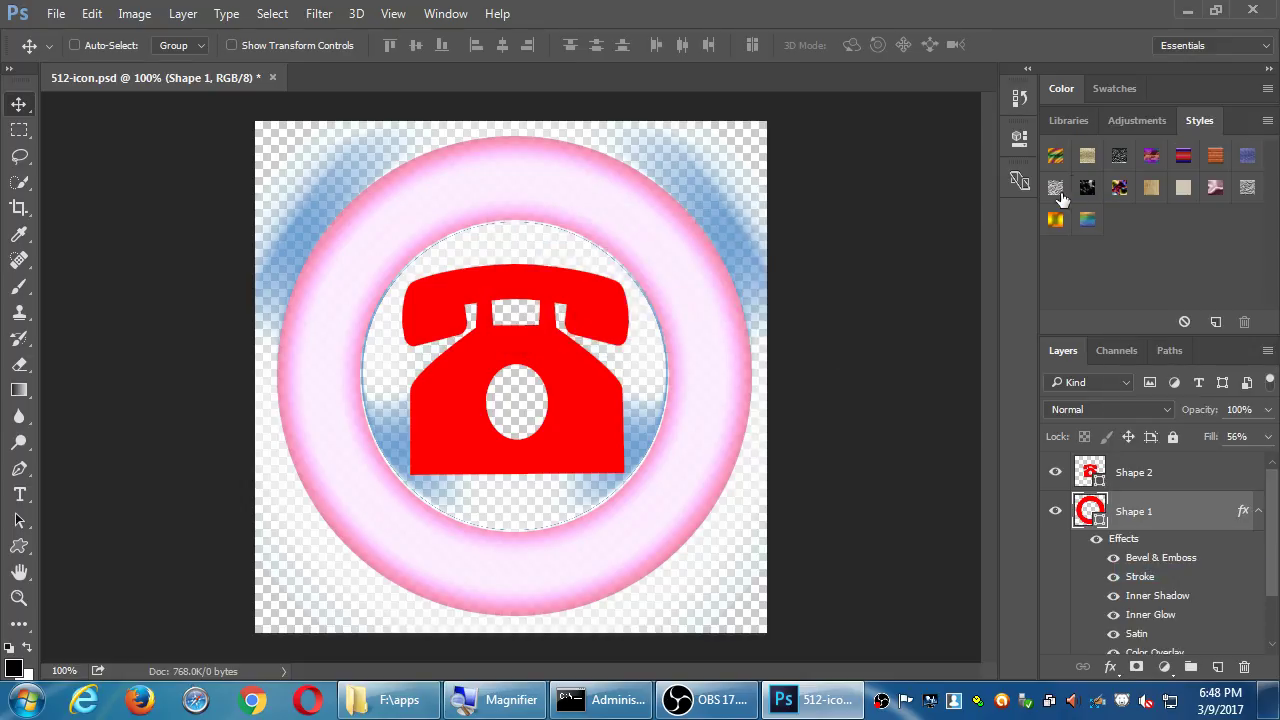
{"action": "left_click", "coordinate": [1054, 157]}
{"action": "left_click", "coordinate": [1054, 187]}
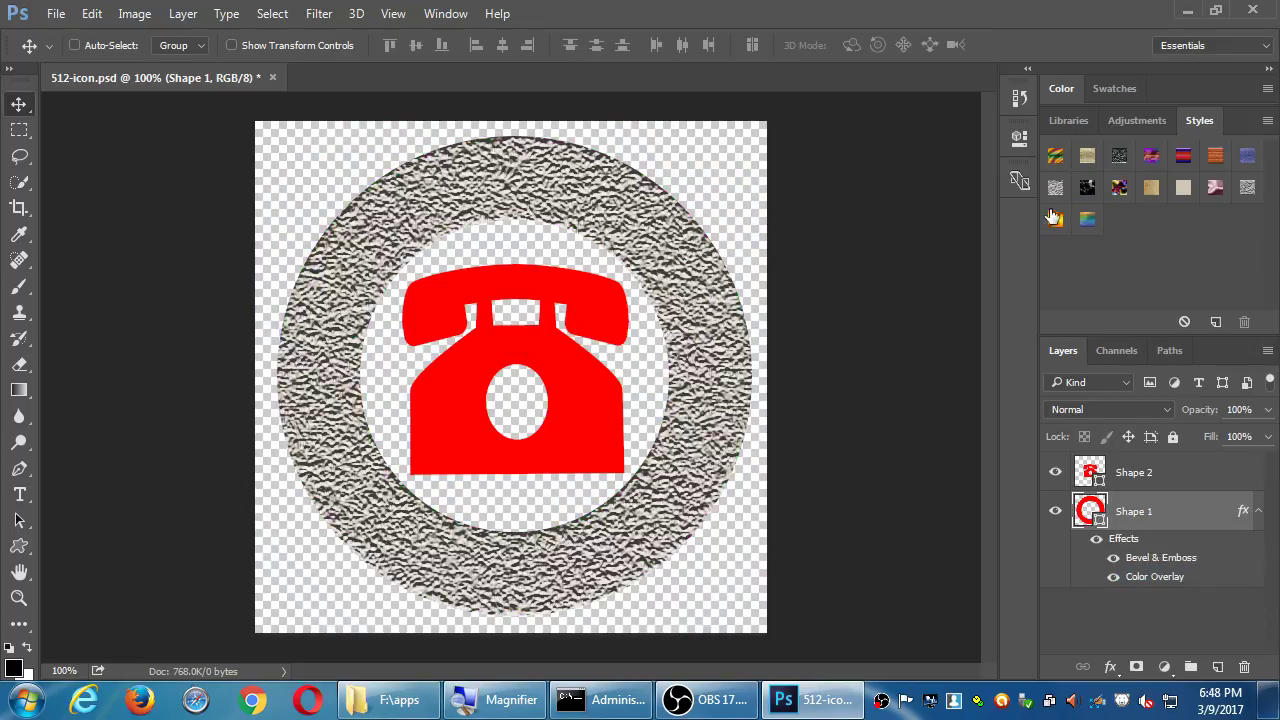
Try the golden, rainbow, light wood and red striped textures on the ring, then apply the mauve satin texture.
{"action": "left_click", "coordinate": [1054, 218]}
{"action": "left_click", "coordinate": [1087, 219]}
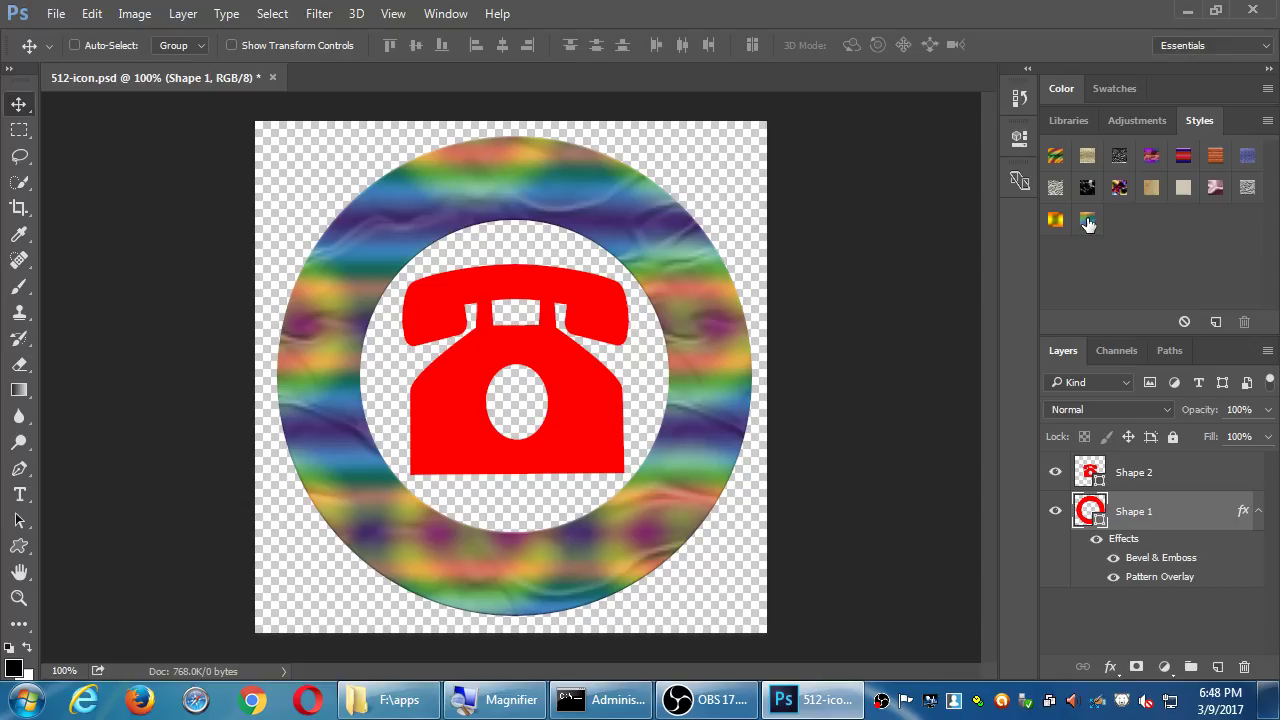
{"action": "left_click", "coordinate": [1151, 188]}
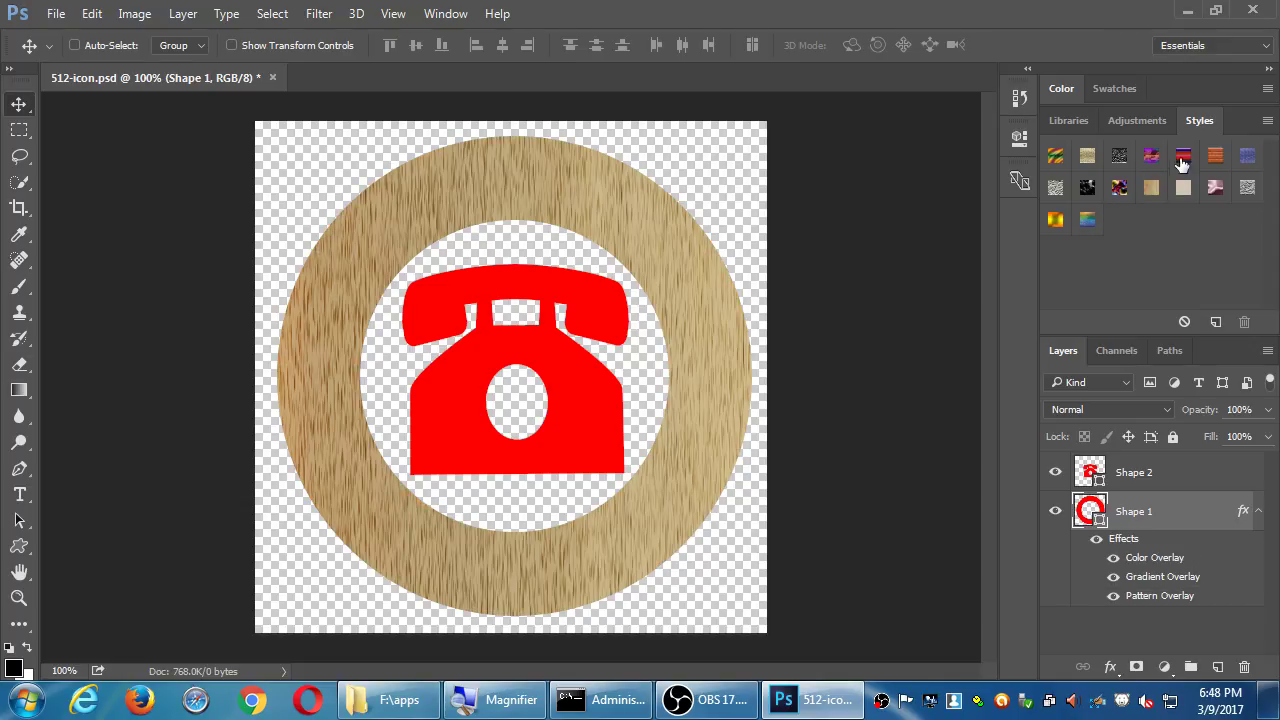
{"action": "left_click", "coordinate": [1183, 156]}
{"action": "left_click", "coordinate": [1213, 188]}
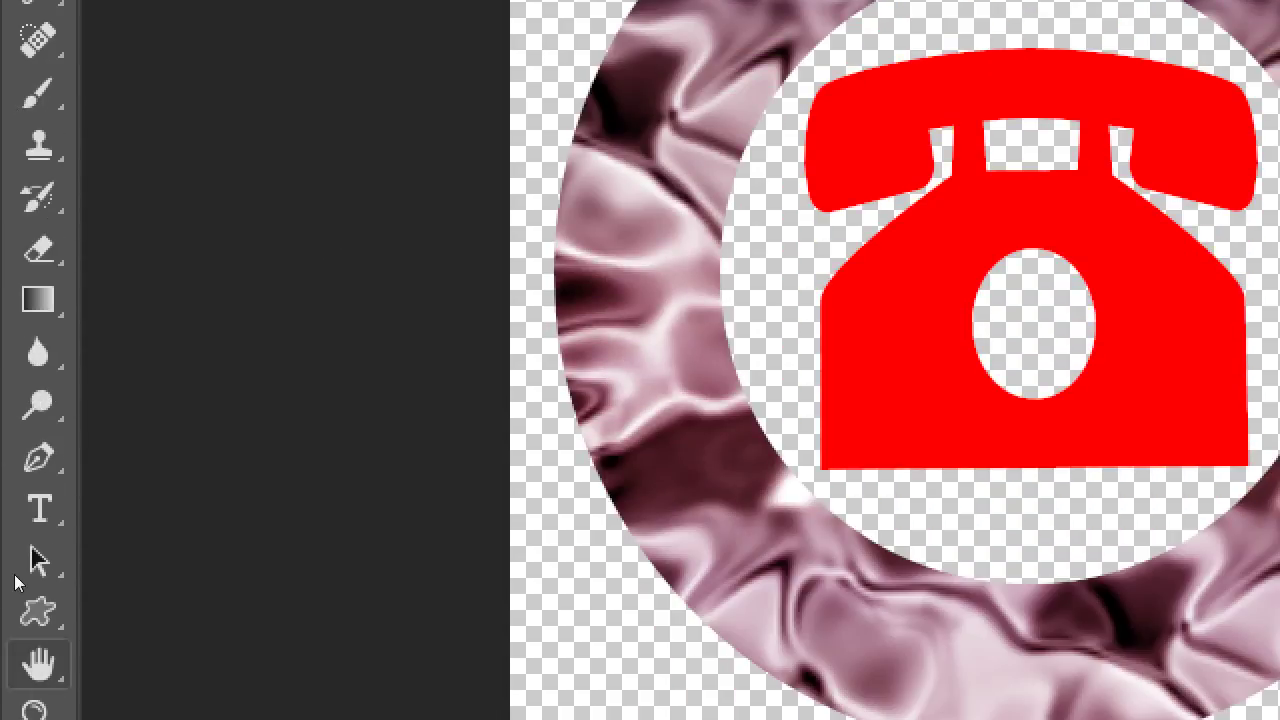
Activate the Path Selection Tool and select the telephone's shape so its outline can be edited.
{"action": "key", "text": "a"}
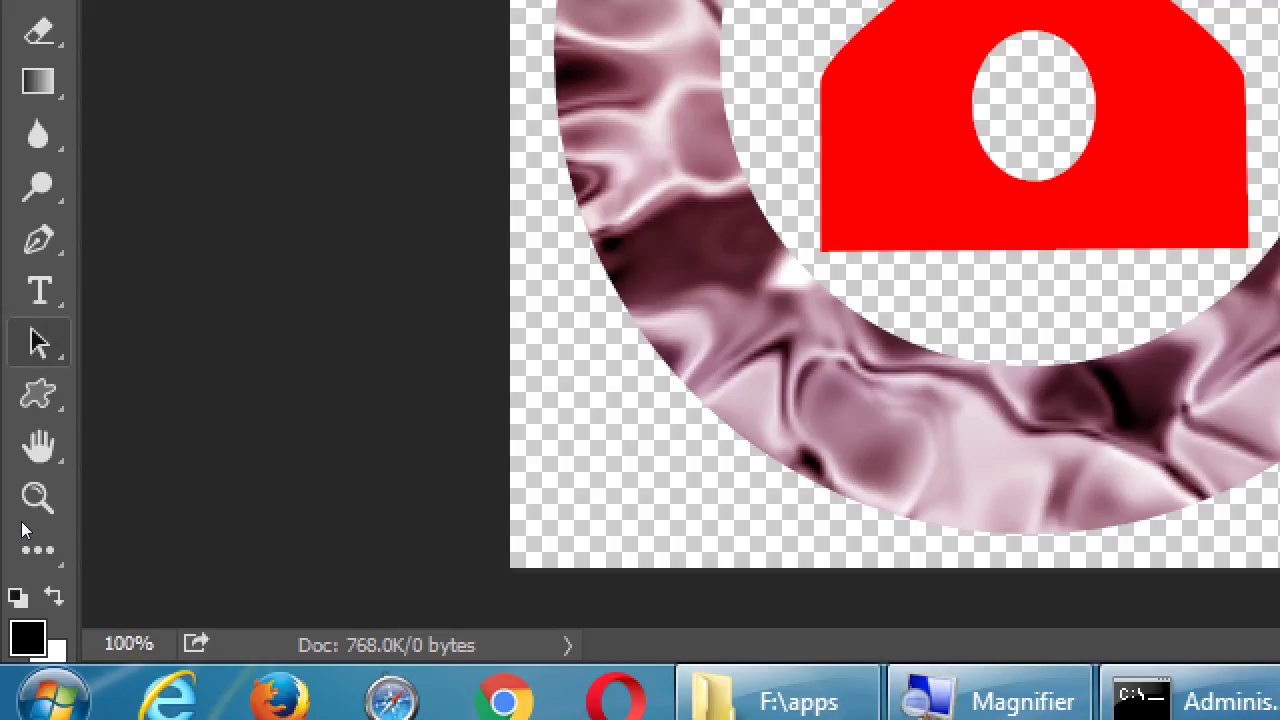
{"action": "key", "text": "u"}
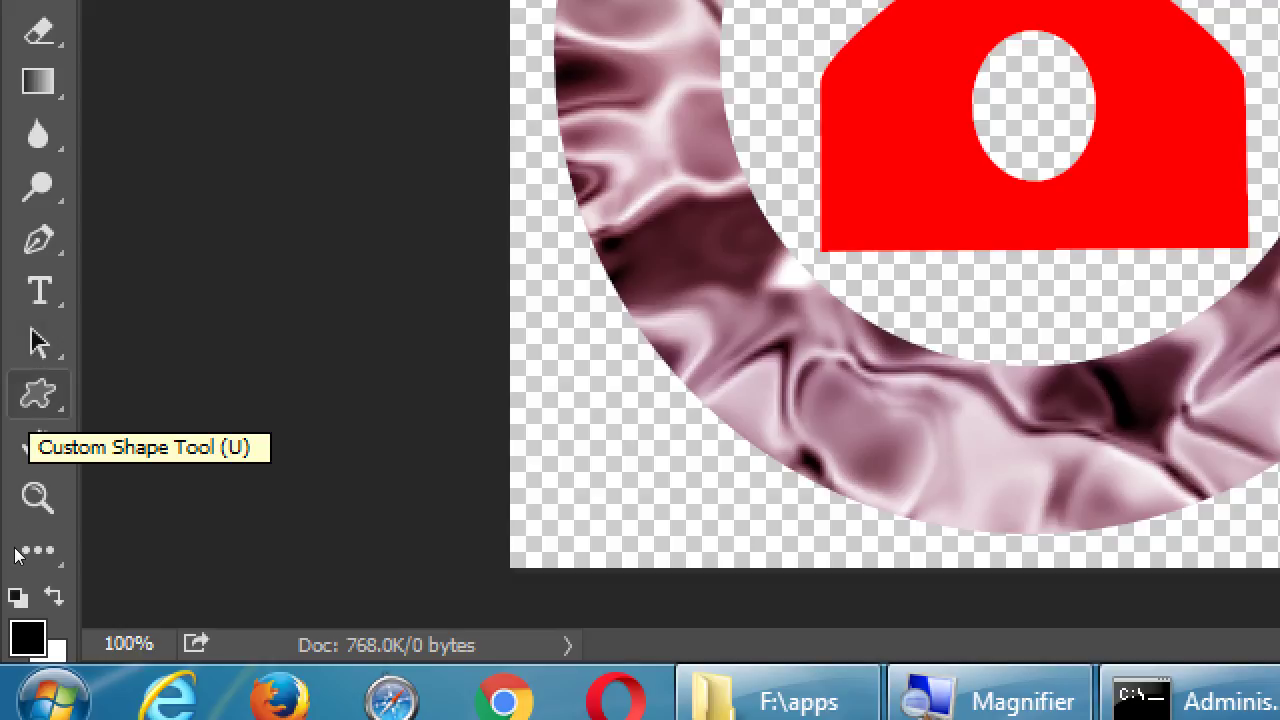
{"action": "key", "text": "a"}
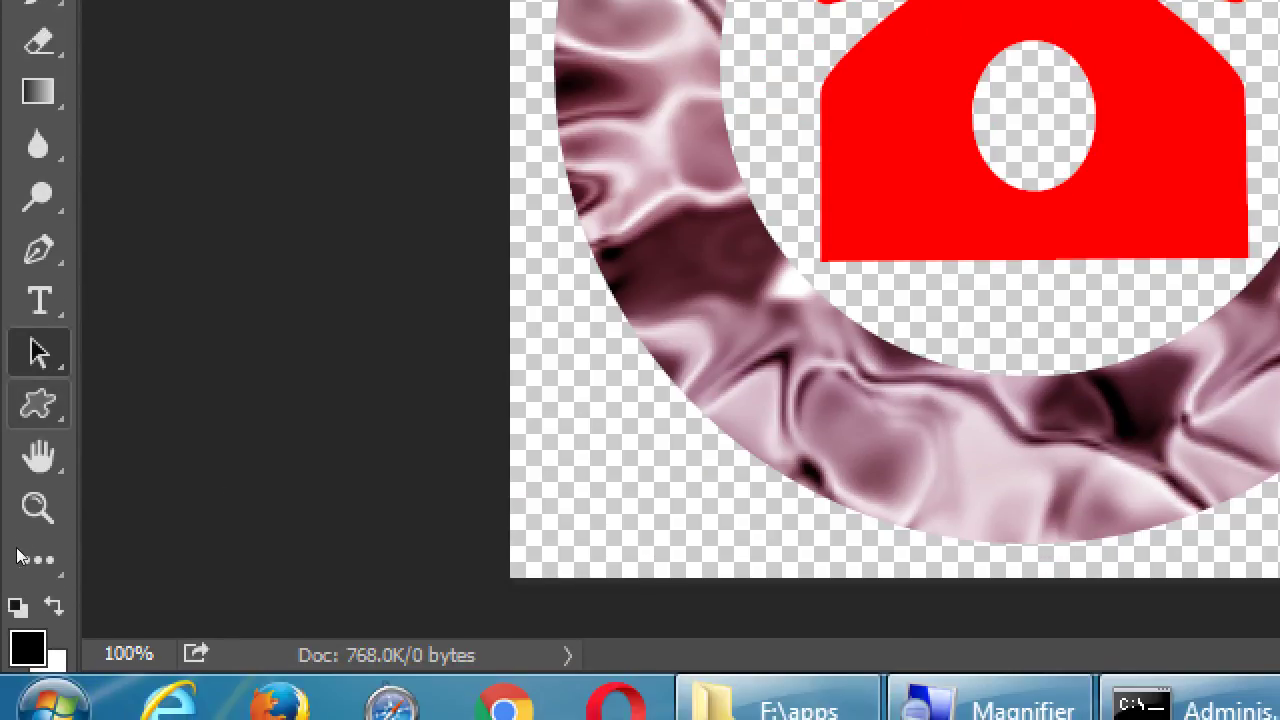
{"action": "left_click", "coordinate": [523, 523]}
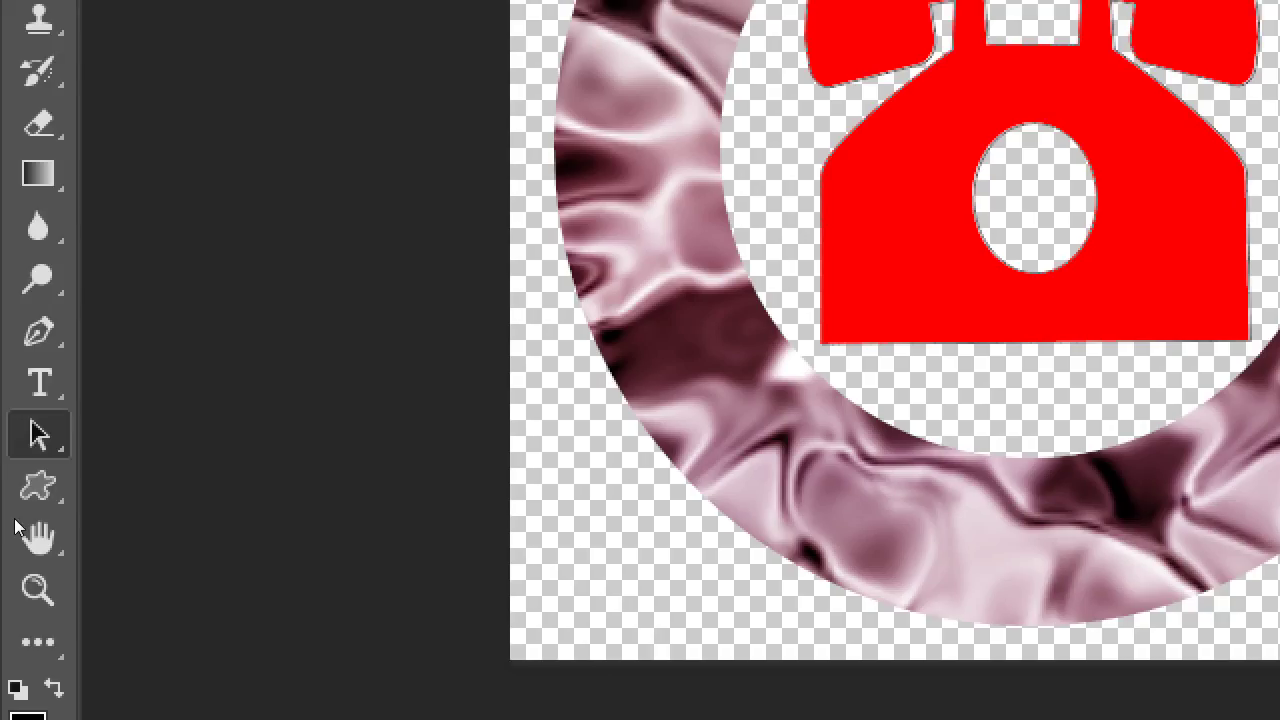
With the Direct Selection Tool, pull the telephone's bottom-centre anchor point down and its top-centre anchor point up into peaks.
{"action": "right_click", "coordinate": [38, 435]}
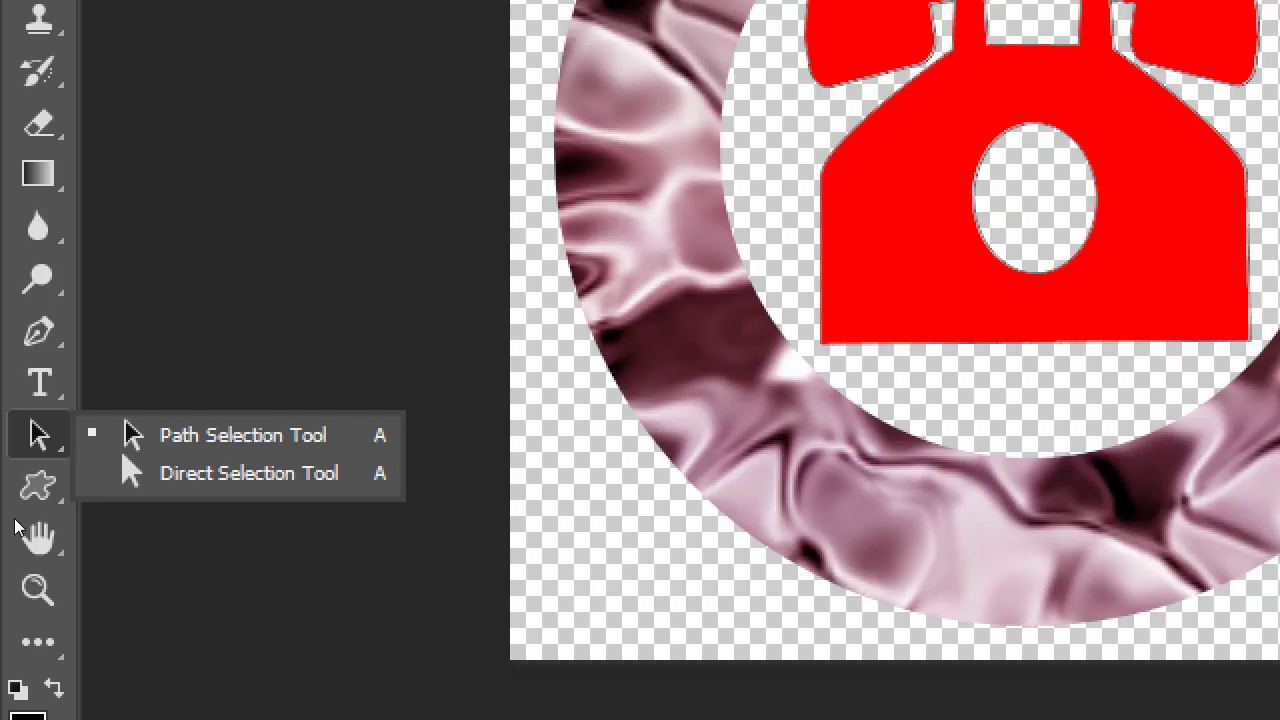
{"action": "left_click", "coordinate": [120, 543]}
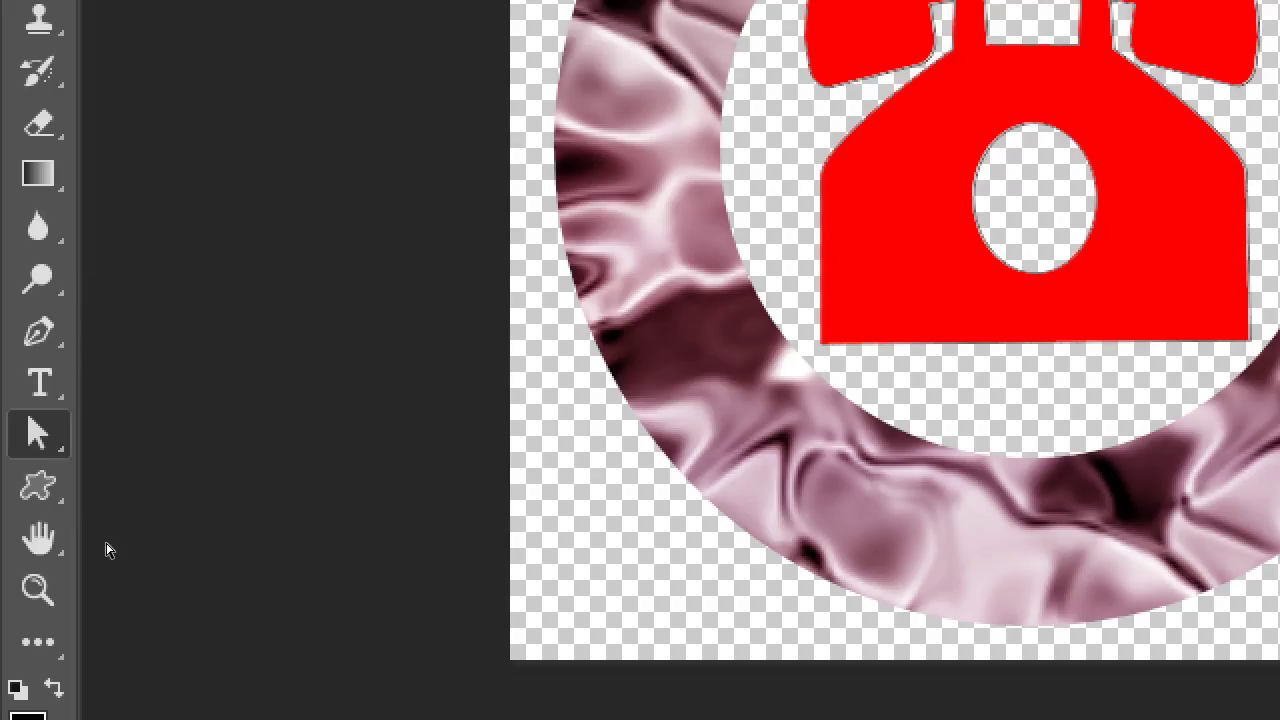
{"action": "right_click", "coordinate": [37, 433]}
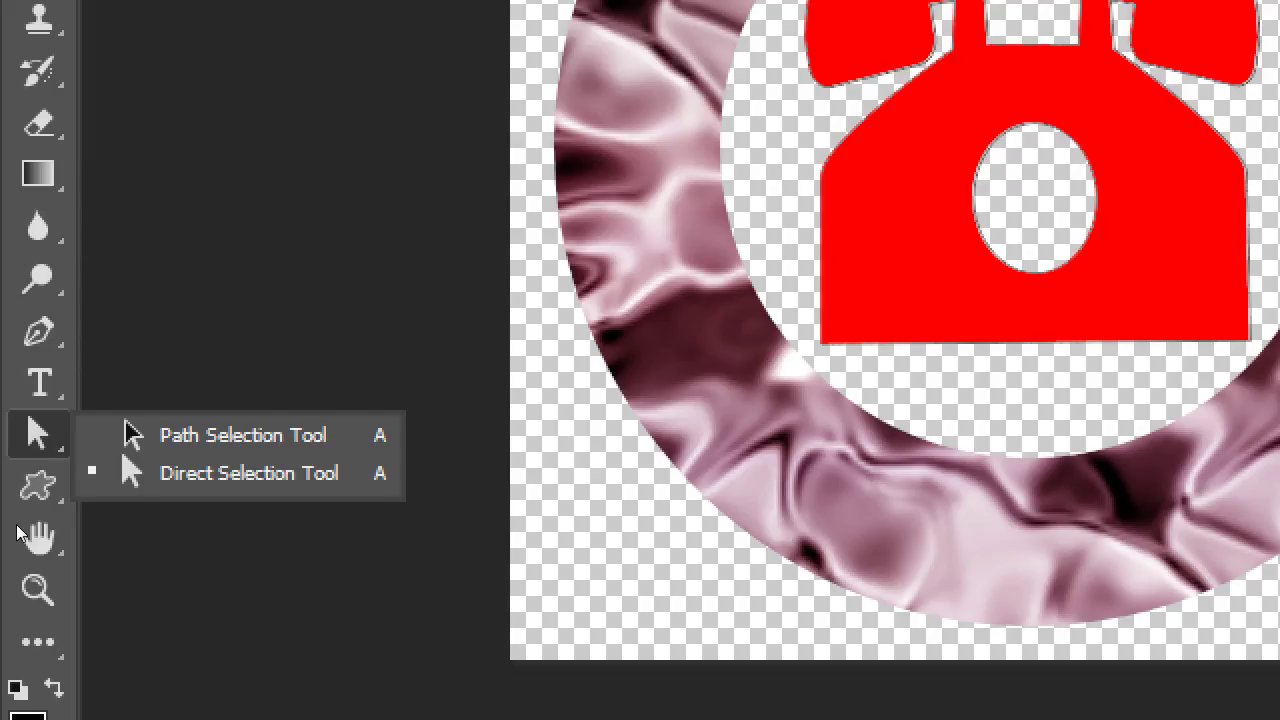
{"action": "key", "text": "shift+a"}
{"action": "left_click", "coordinate": [113, 542]}
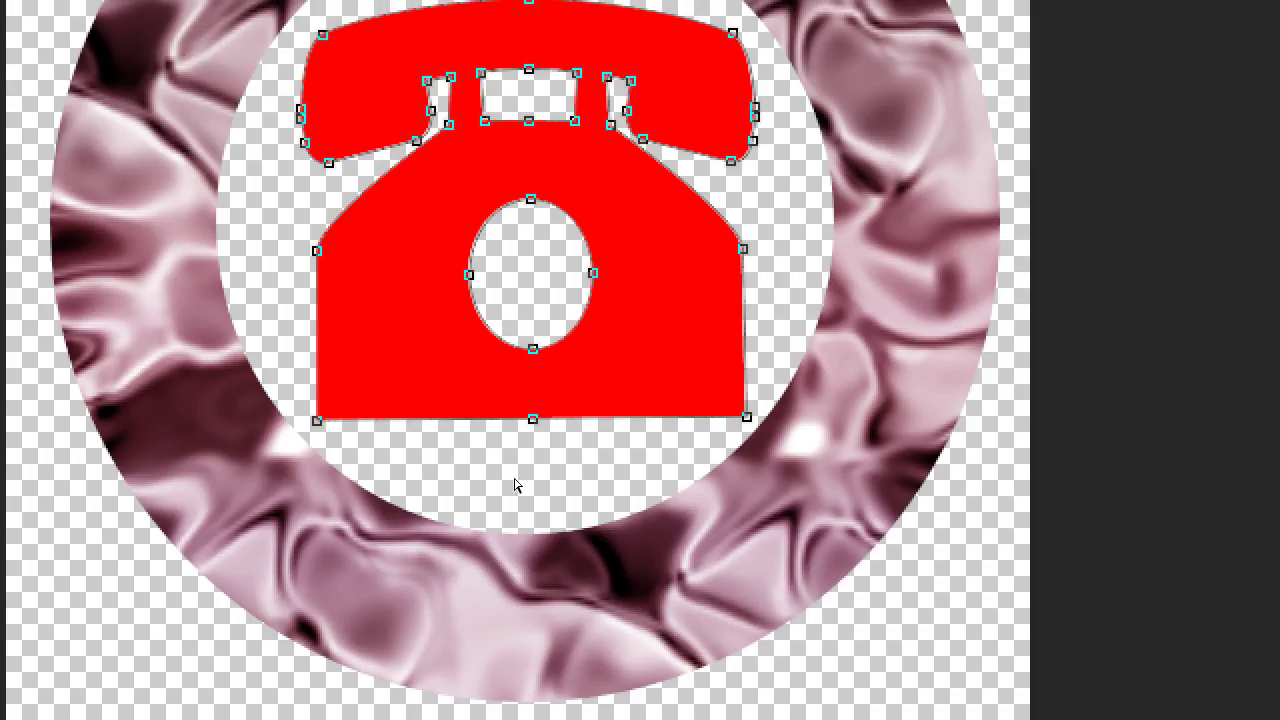
{"action": "left_click_drag", "start_coordinate": [519, 486], "coordinate": [525, 547]}
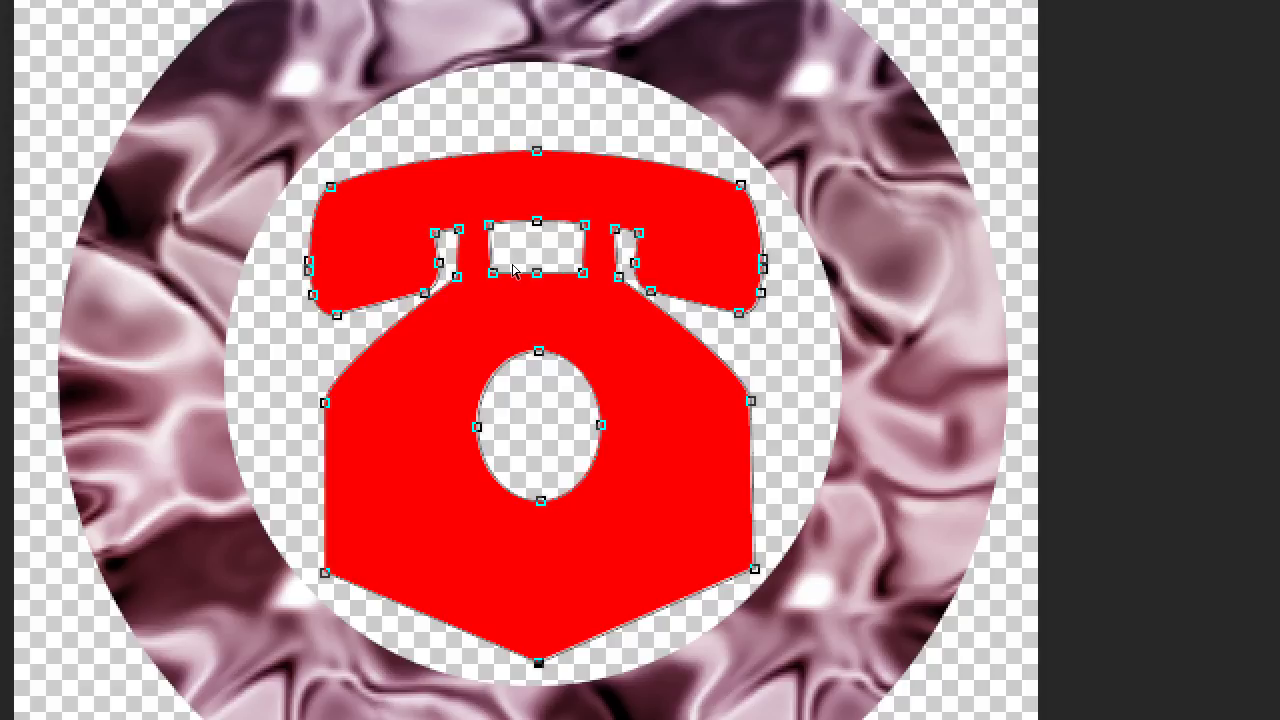
{"action": "left_click_drag", "start_coordinate": [515, 268], "coordinate": [518, 240]}
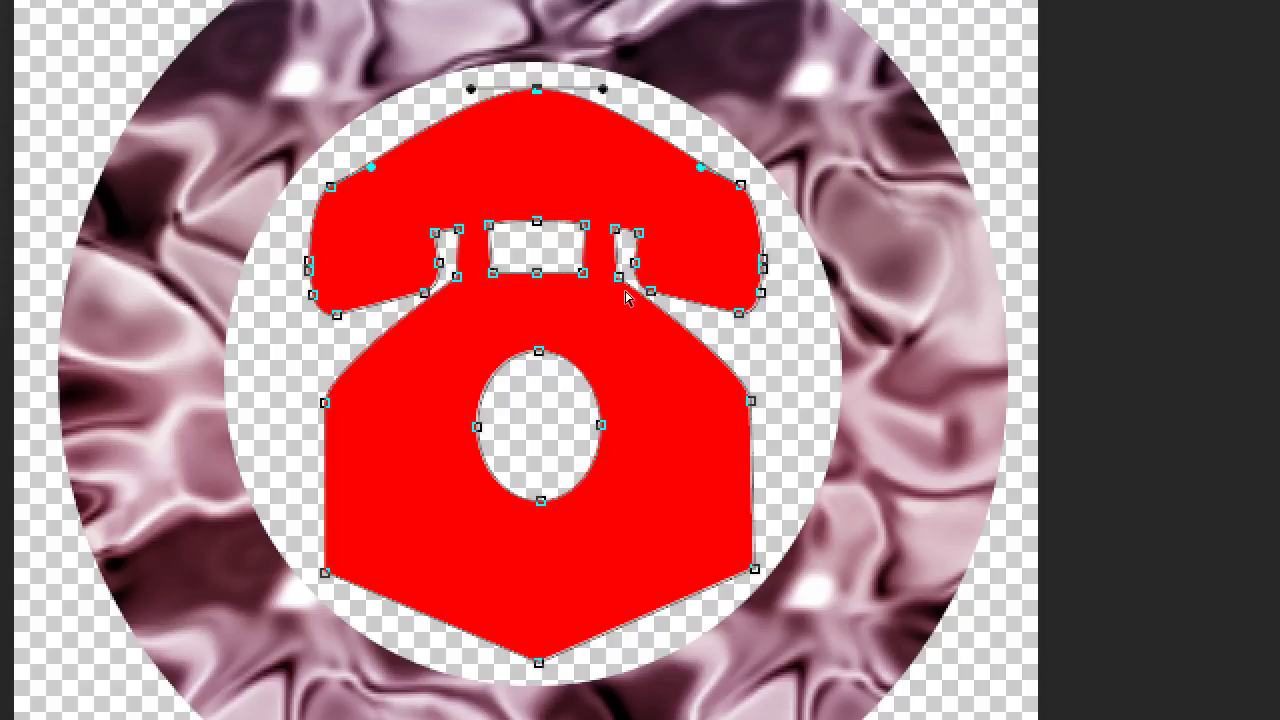
Curve the telephone body's two upper side anchor points so its shoulders flare outward and its sides bend inward, and deselect the outline.
{"action": "left_click", "coordinate": [651, 380]}
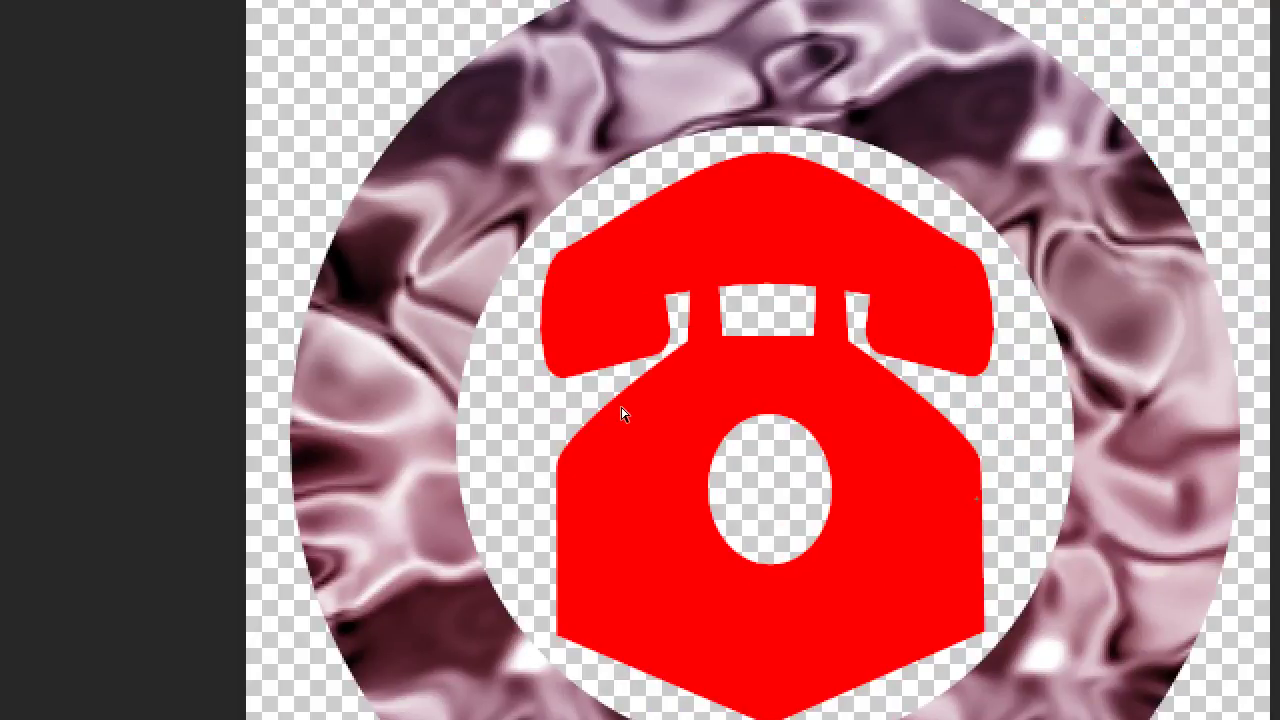
{"action": "left_click", "coordinate": [625, 393]}
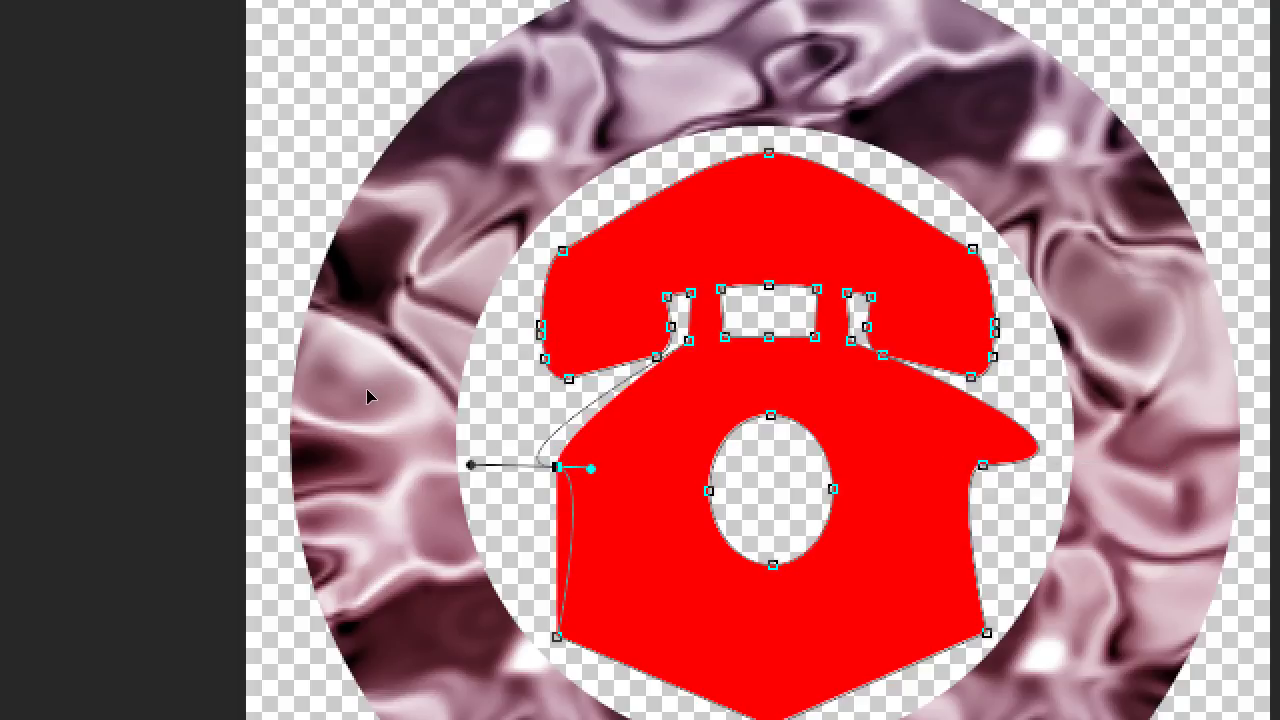
{"action": "left_click", "coordinate": [403, 437]}
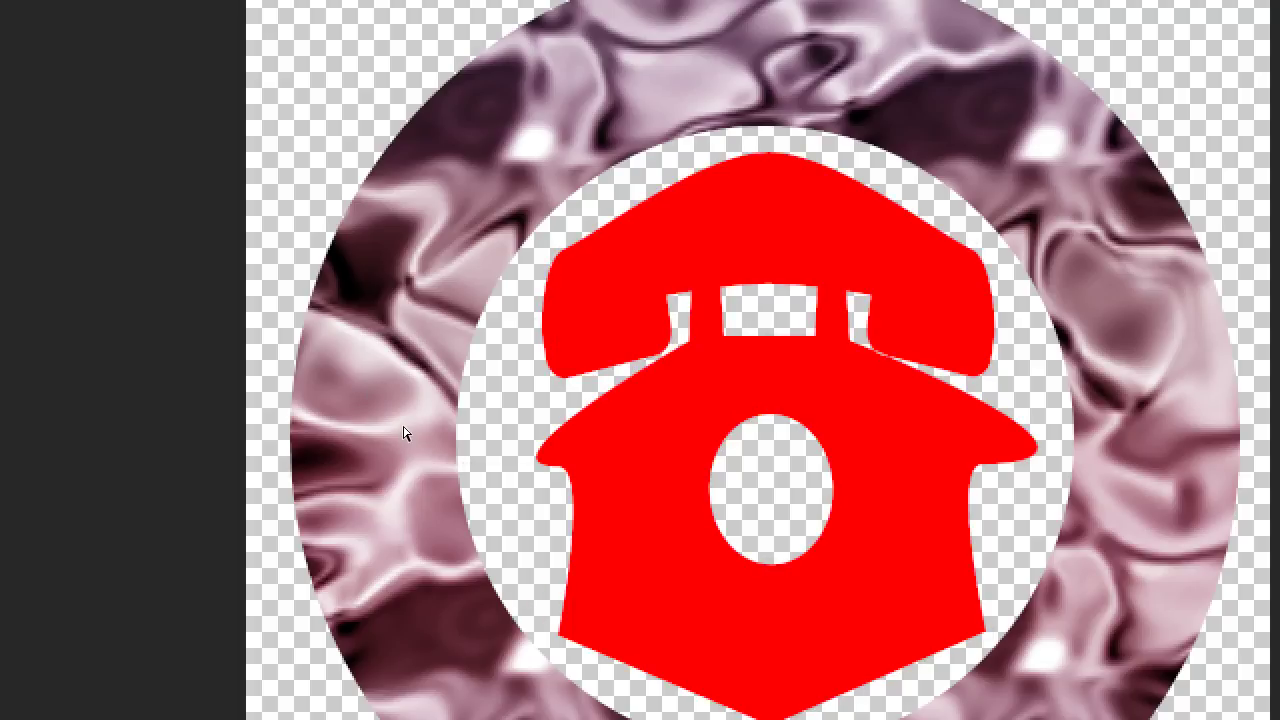
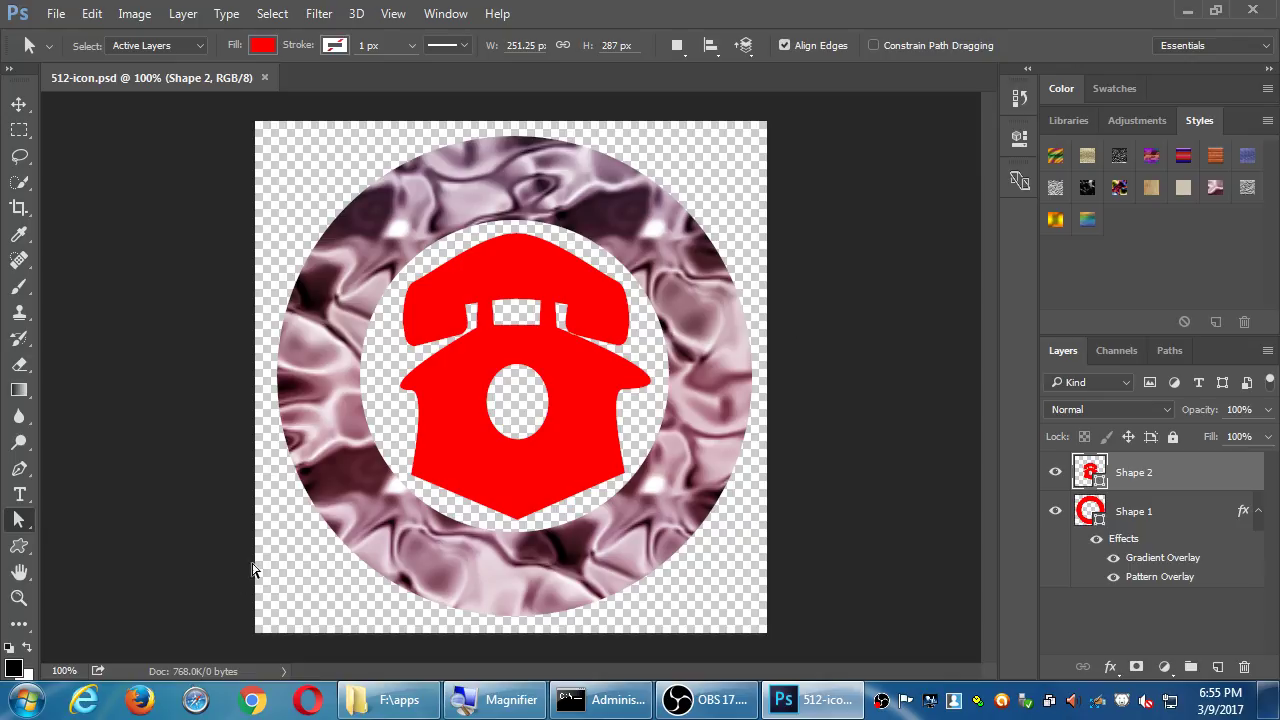
Switch to Chrome and open the website emojione.com.
{"action": "left_click", "coordinate": [255, 700]}
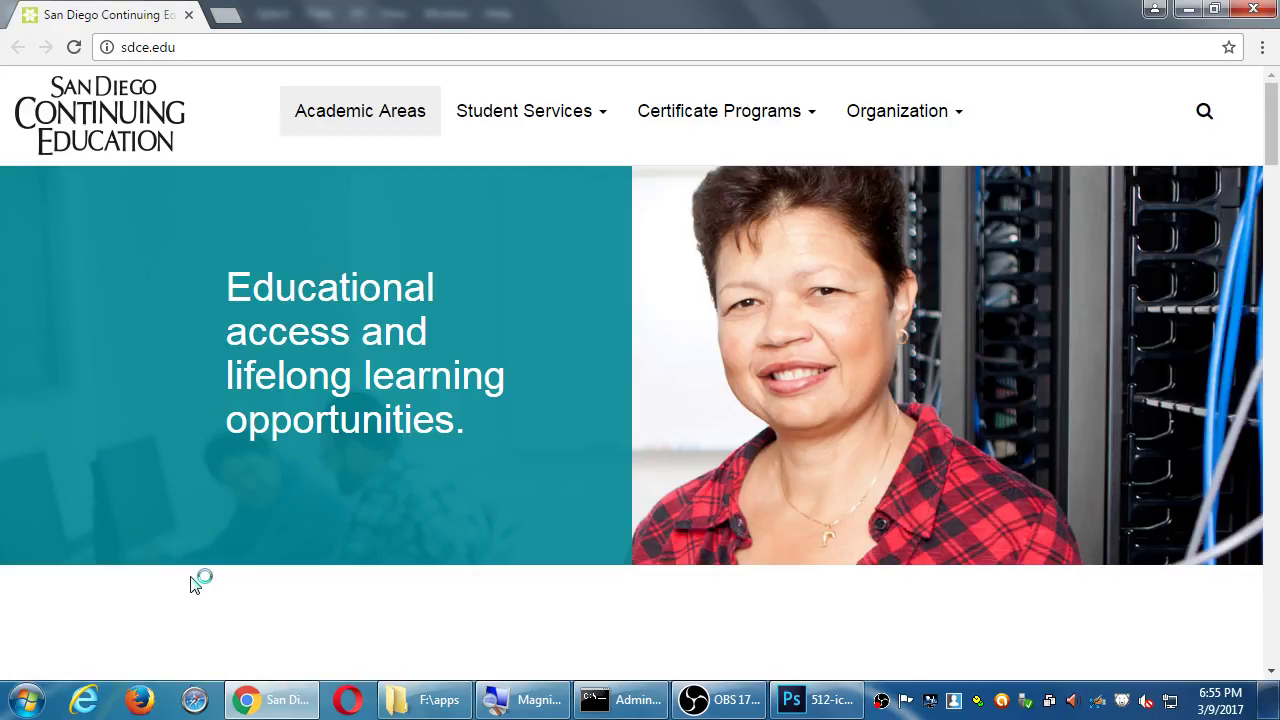
{"action": "key", "text": "ctrl+l"}
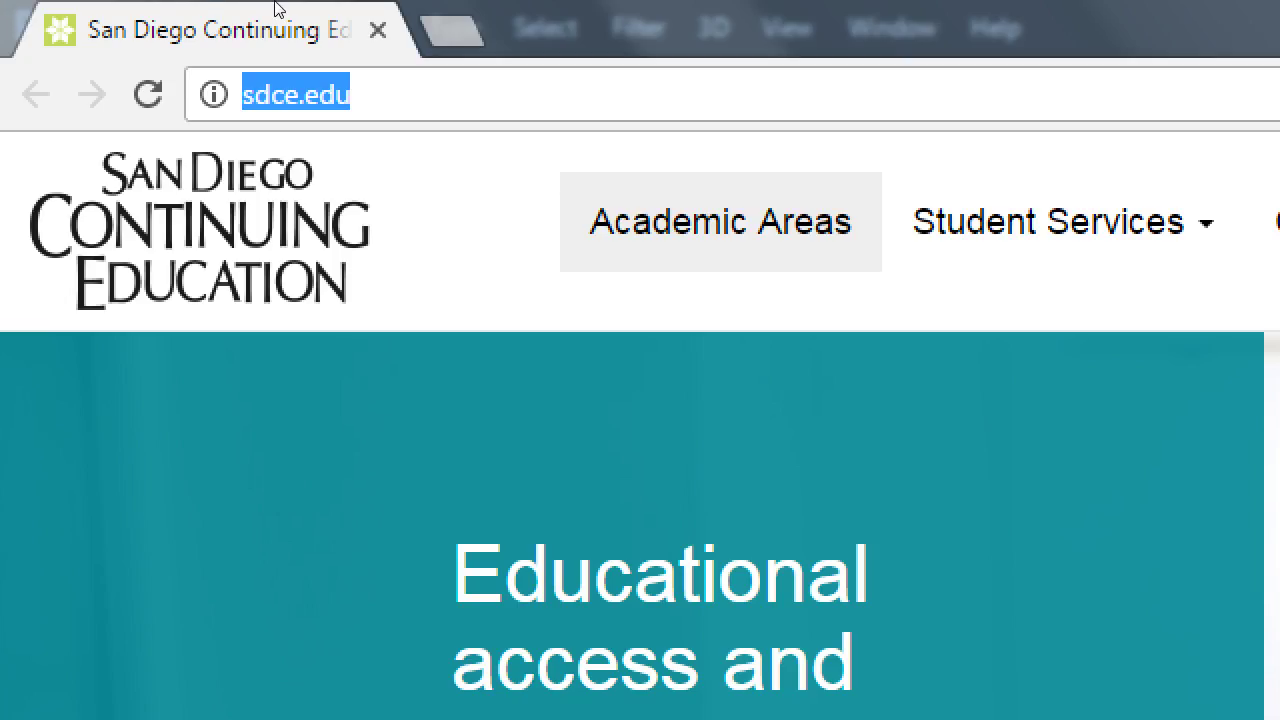
{"action": "key", "text": "BackSpace"}
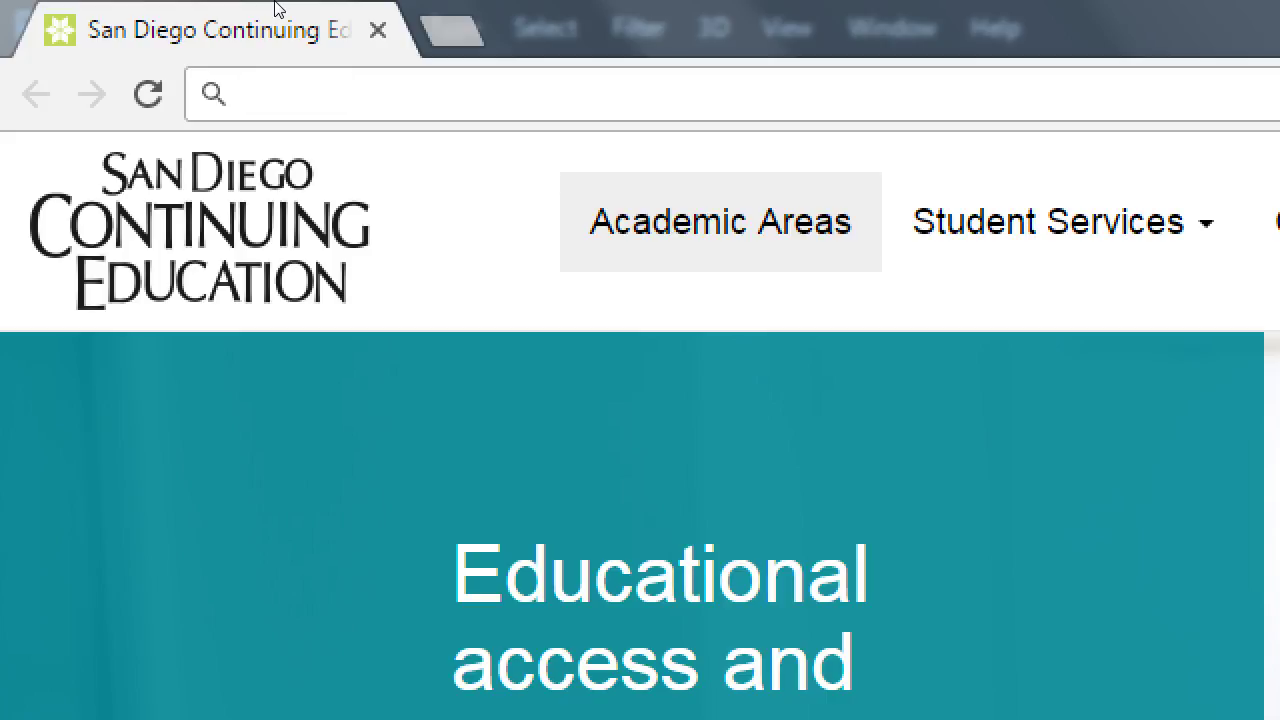
{"action": "type", "text": "emjo"}
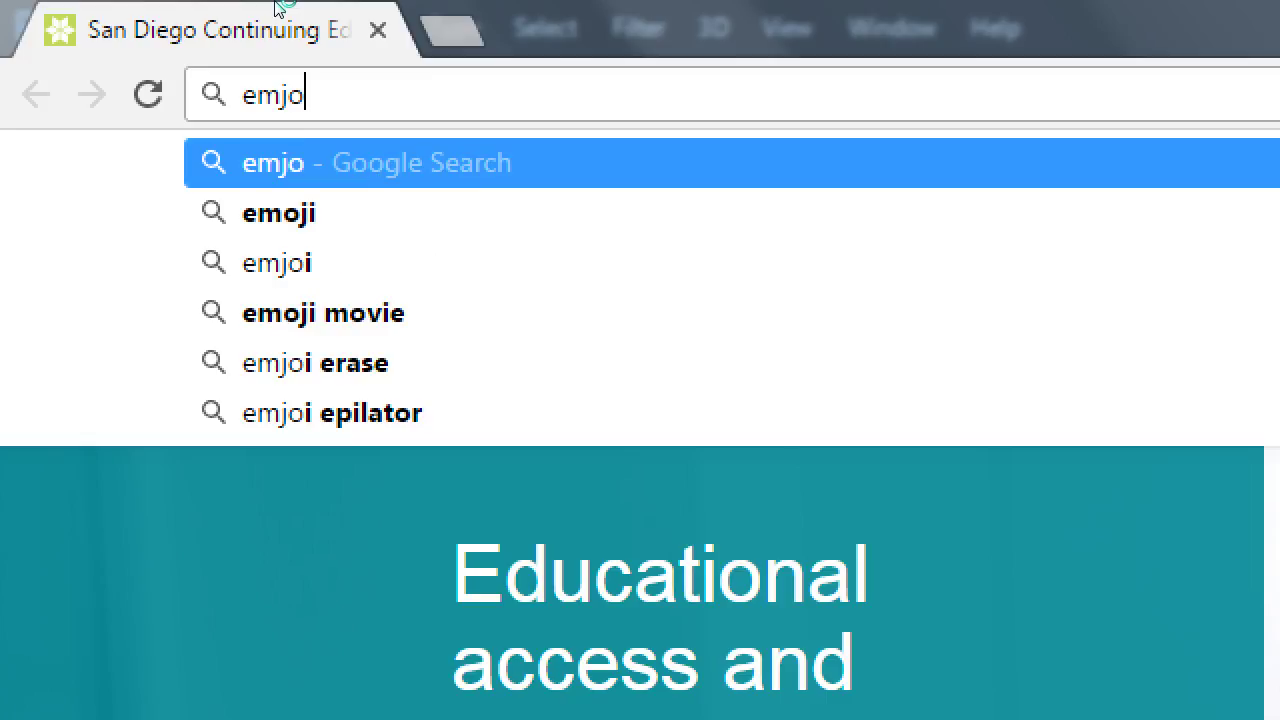
{"action": "key", "text": "BackSpace"}
{"action": "key", "text": "BackSpace"}
{"action": "type", "text": "oji"}
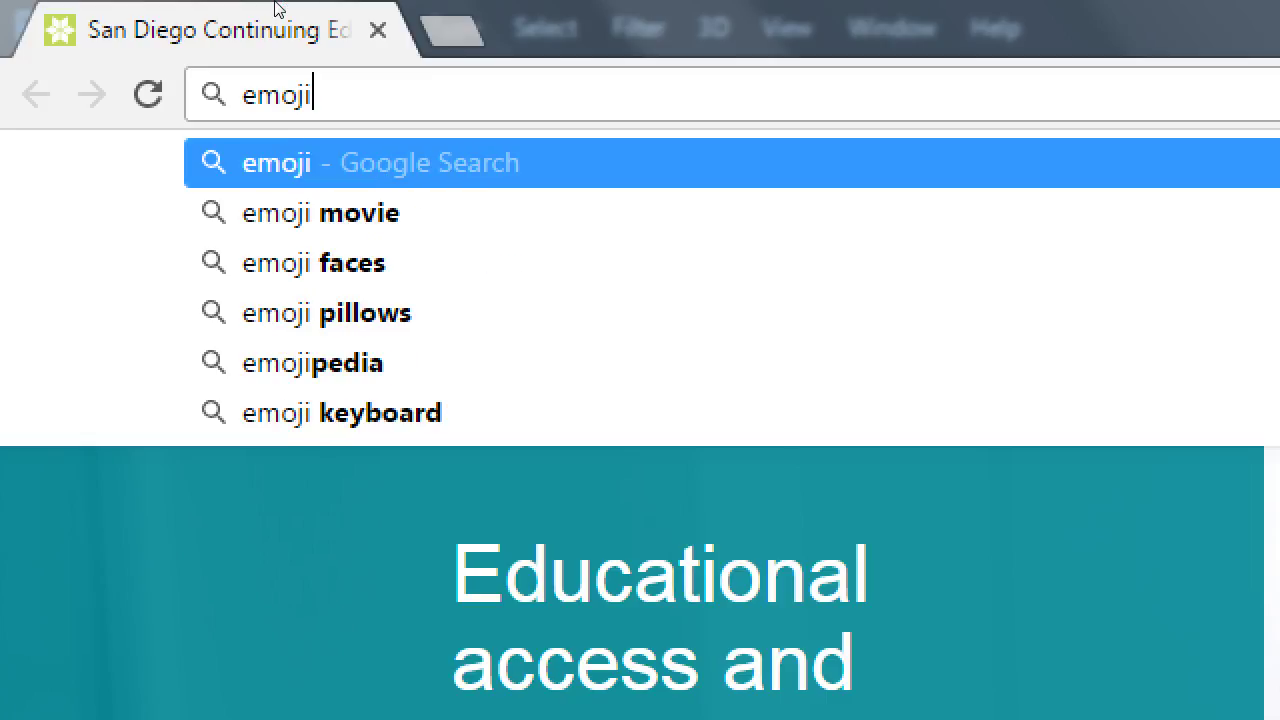
{"action": "type", "text": "one.com"}
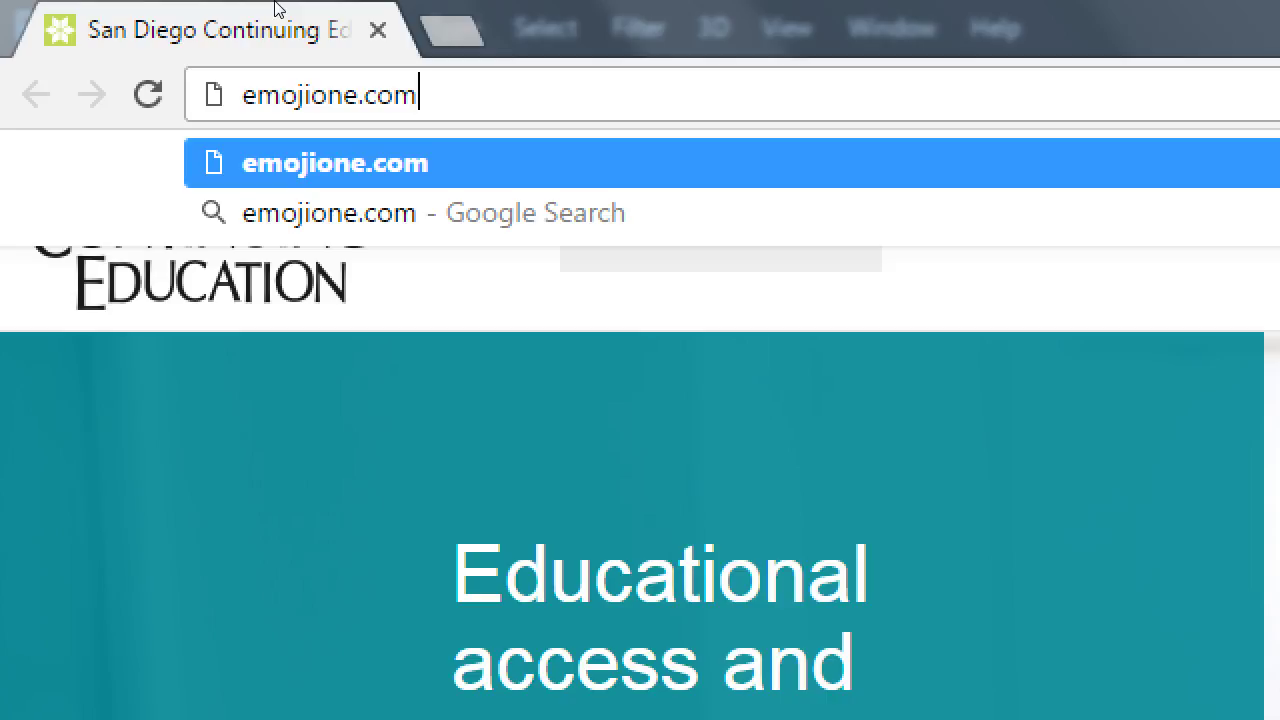
{"action": "key", "text": "Return"}
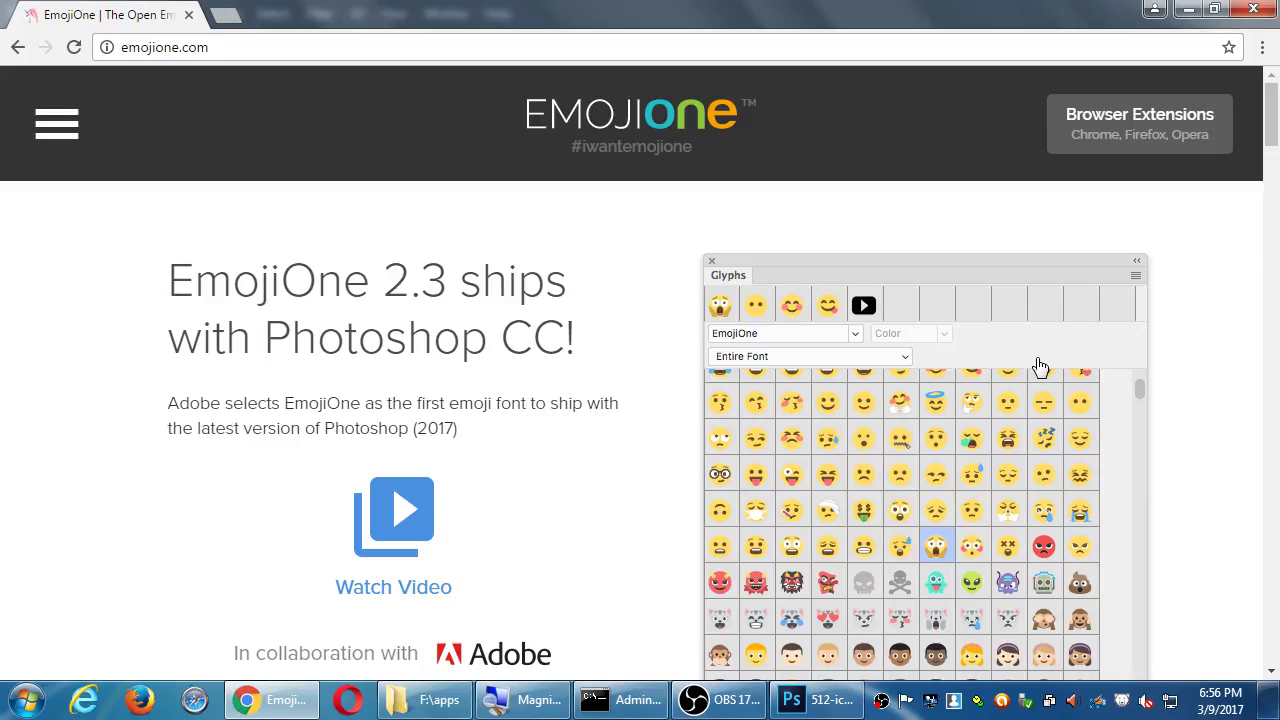
Bring up the "EmojiOne 2.3 ships with Photoshop CC!" slide and play its video.
{"action": "scroll", "coordinate": [300, 594], "scroll_direction": "down", "scroll_amount": 2}
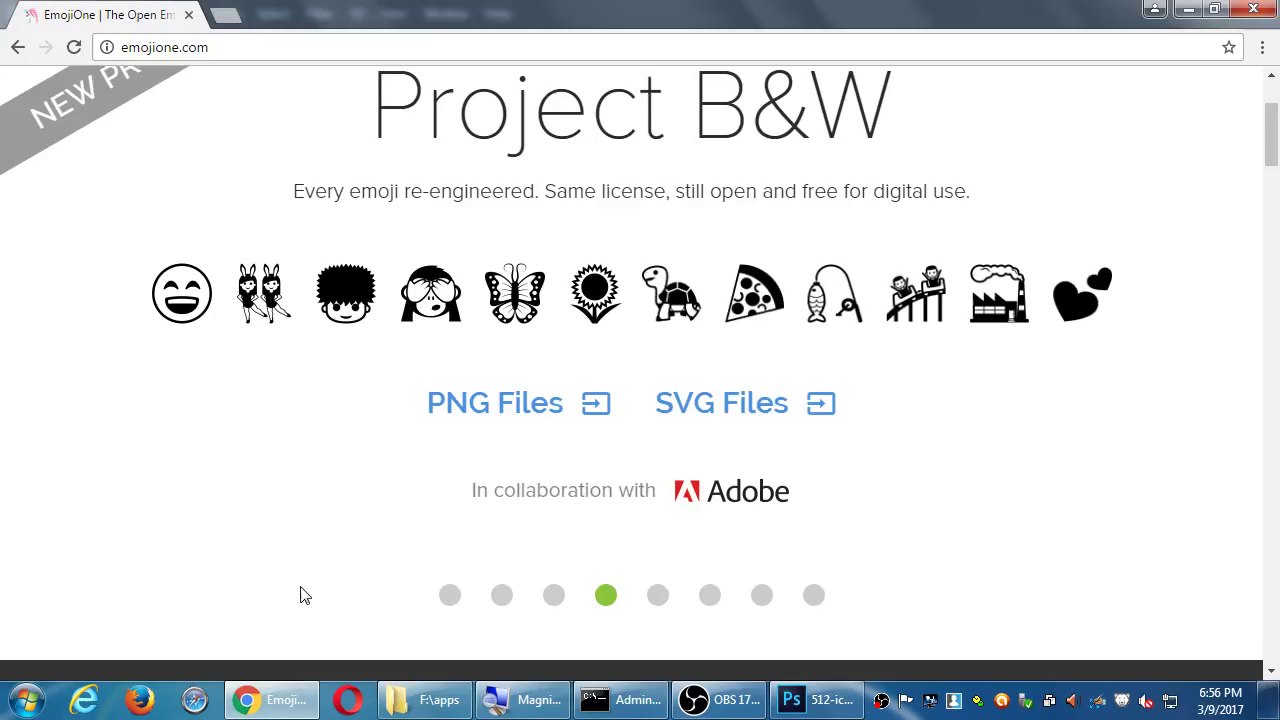
{"action": "left_click", "coordinate": [552, 590]}
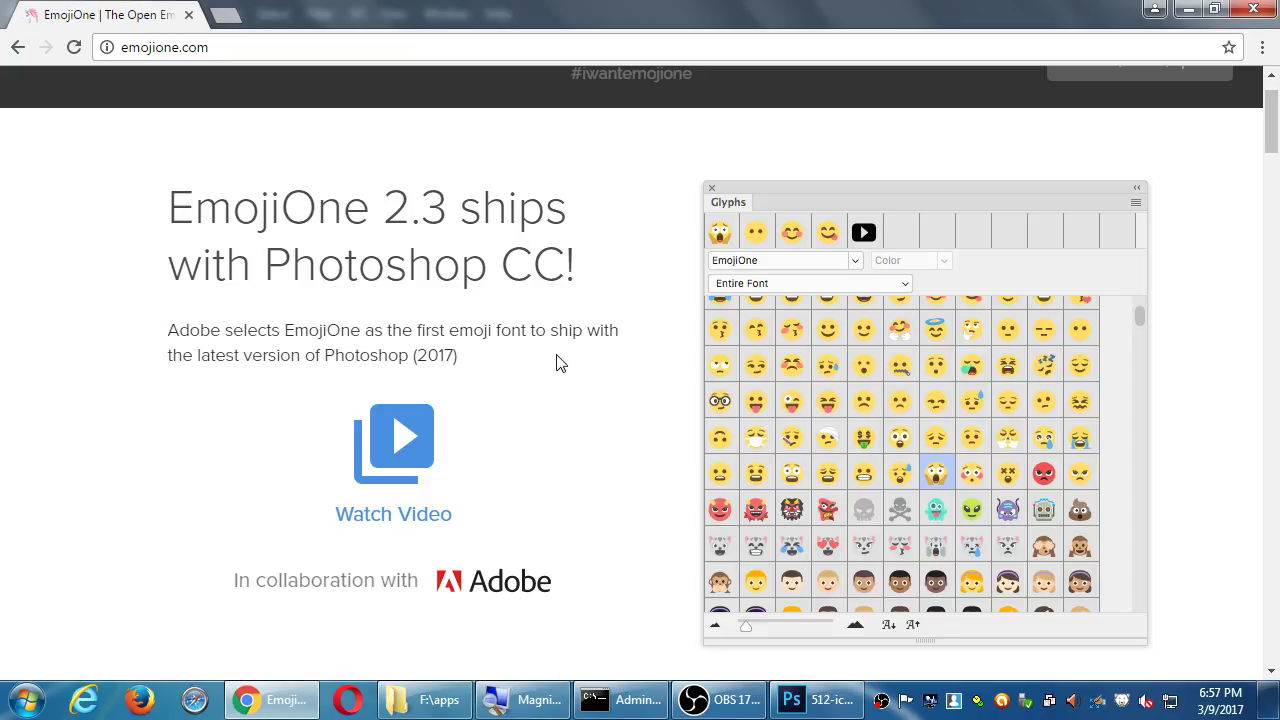
{"action": "left_click", "coordinate": [388, 436]}
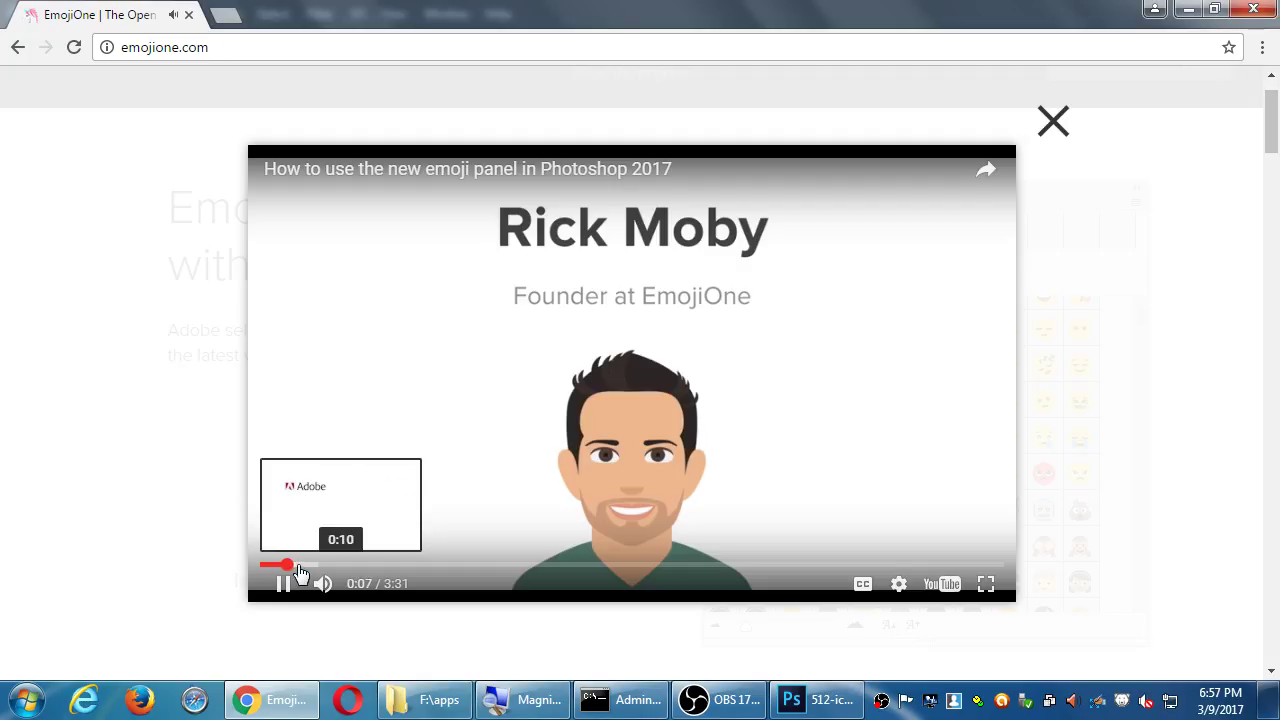
Skip through the video on using the new emoji panel in Photoshop 2017, pause it on the Glyphs panel demonstration and close it.
{"action": "left_click", "coordinate": [299, 566]}
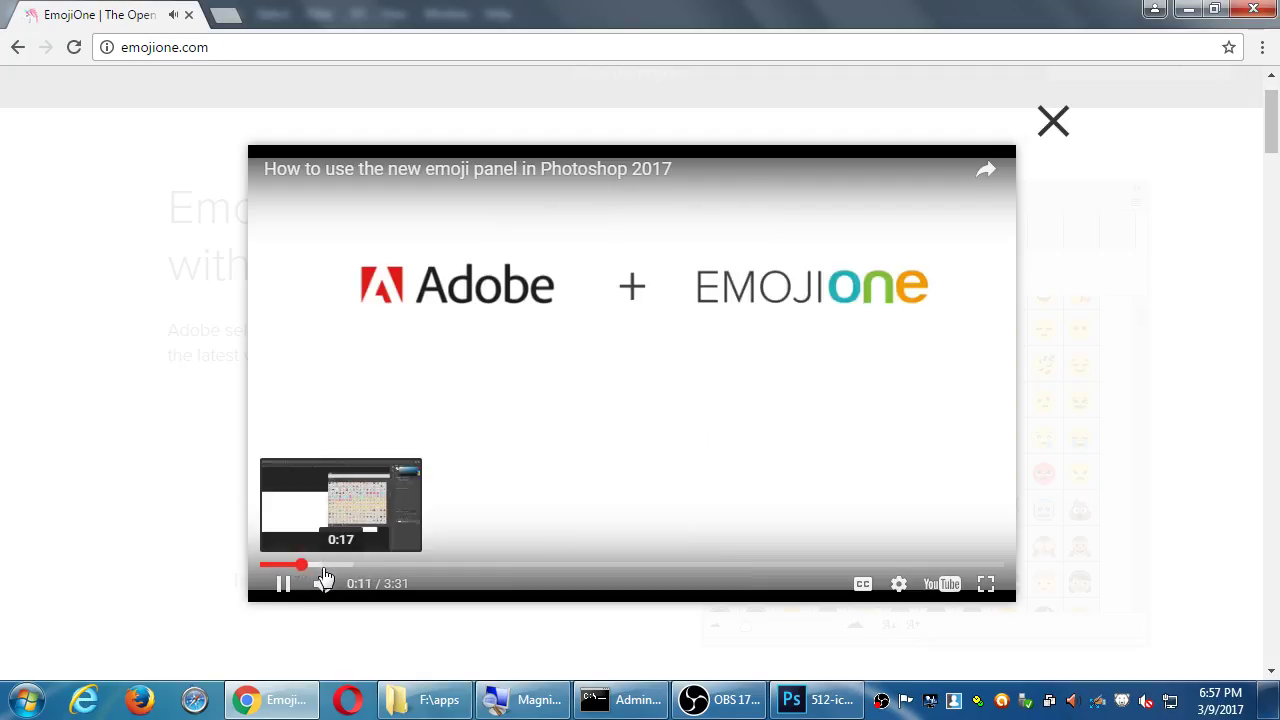
{"action": "left_click", "coordinate": [330, 567]}
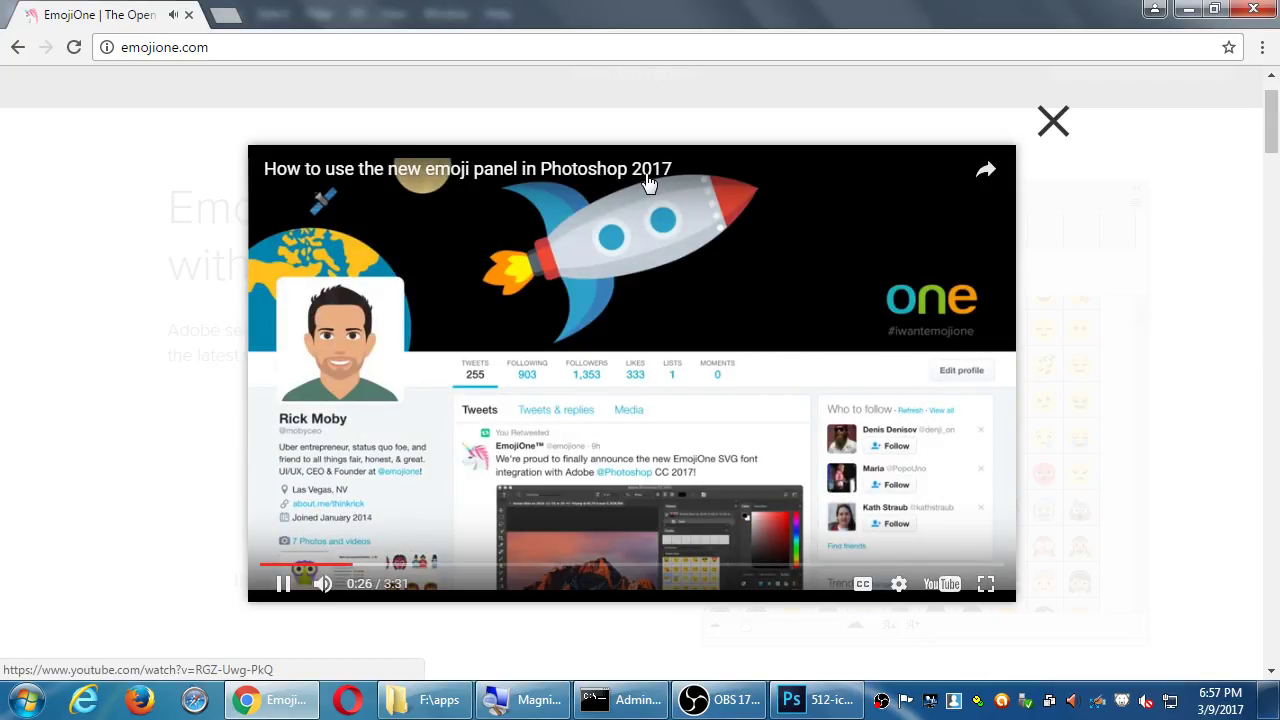
{"action": "left_click", "coordinate": [398, 566]}
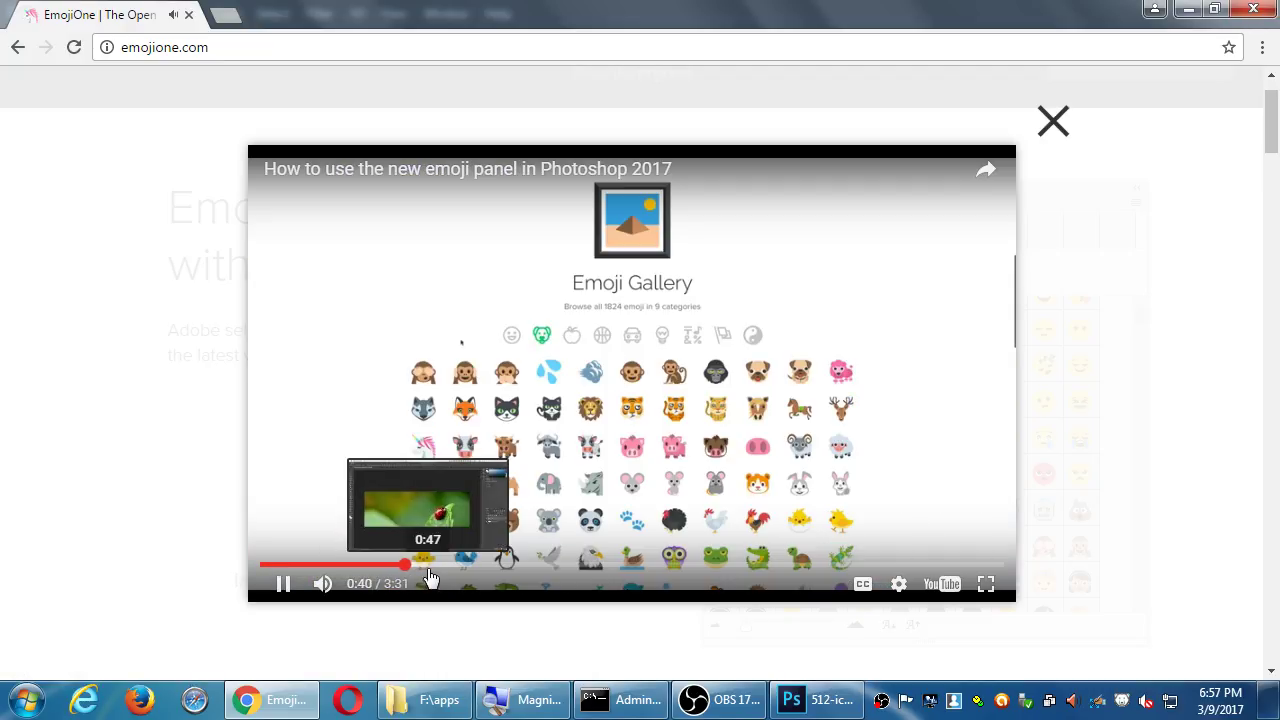
{"action": "left_click", "coordinate": [436, 567]}
{"action": "left_click", "coordinate": [472, 567]}
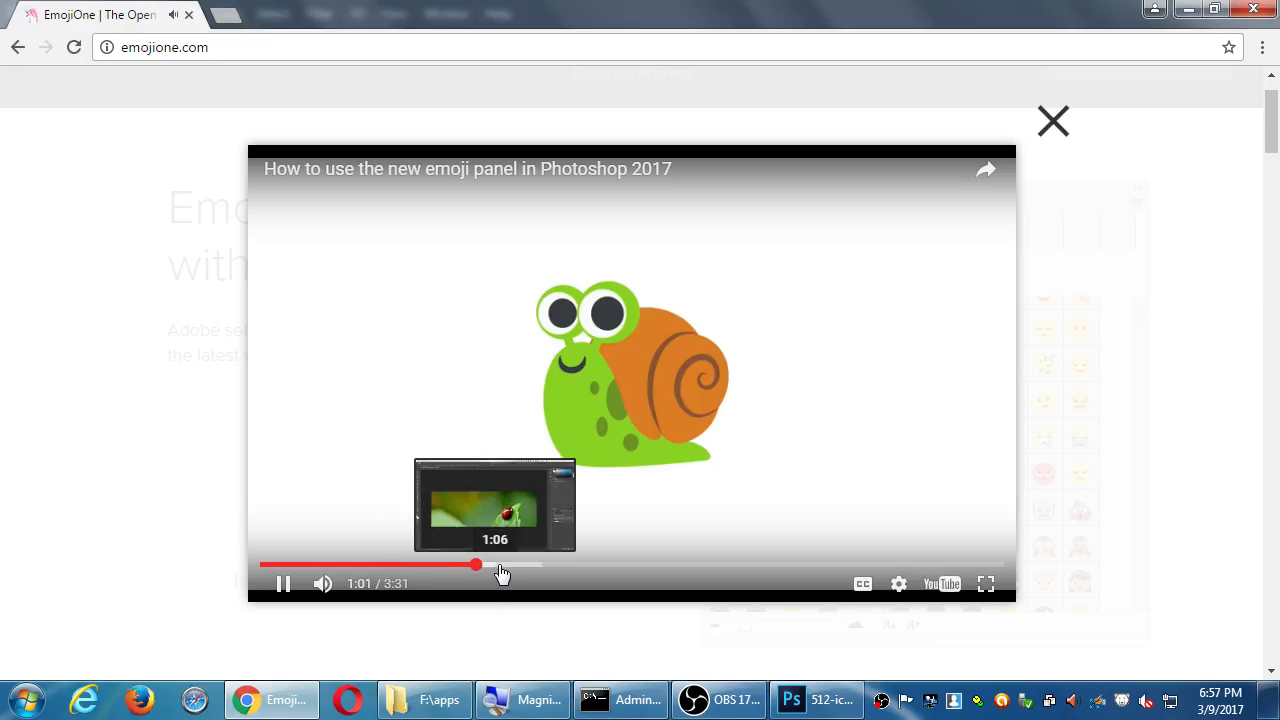
{"action": "left_click", "coordinate": [504, 567]}
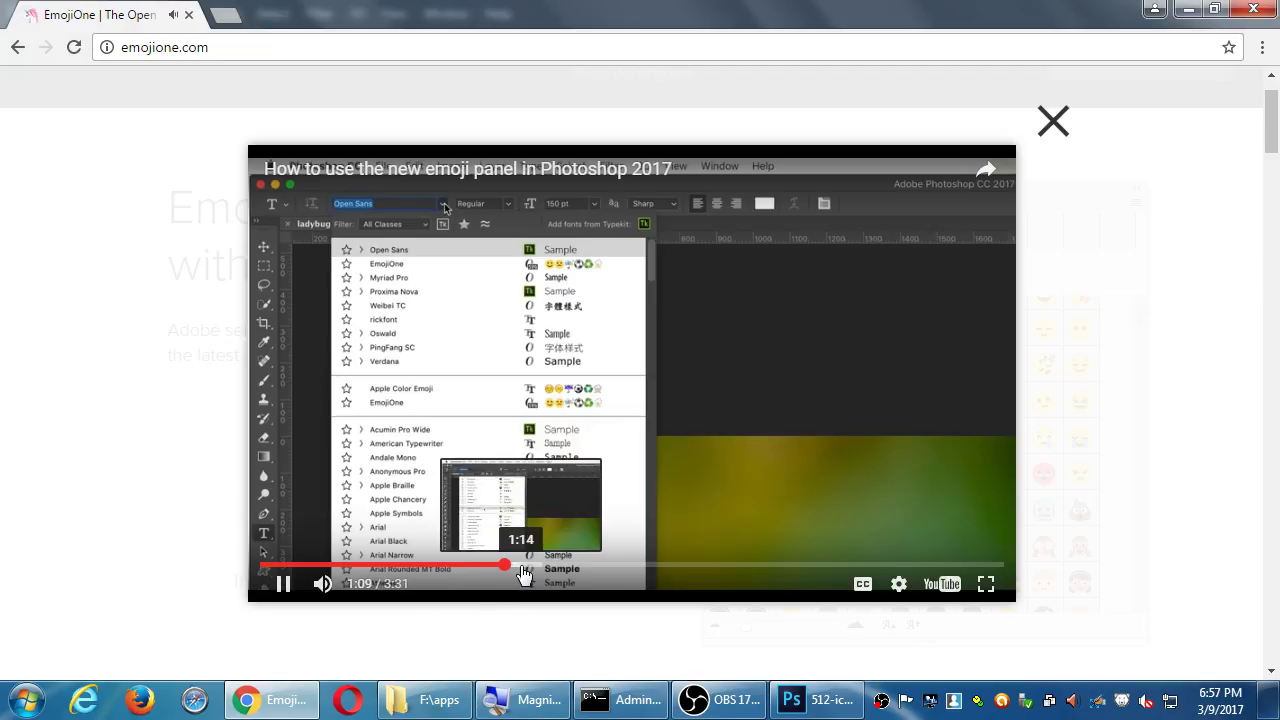
{"action": "left_click", "coordinate": [521, 567]}
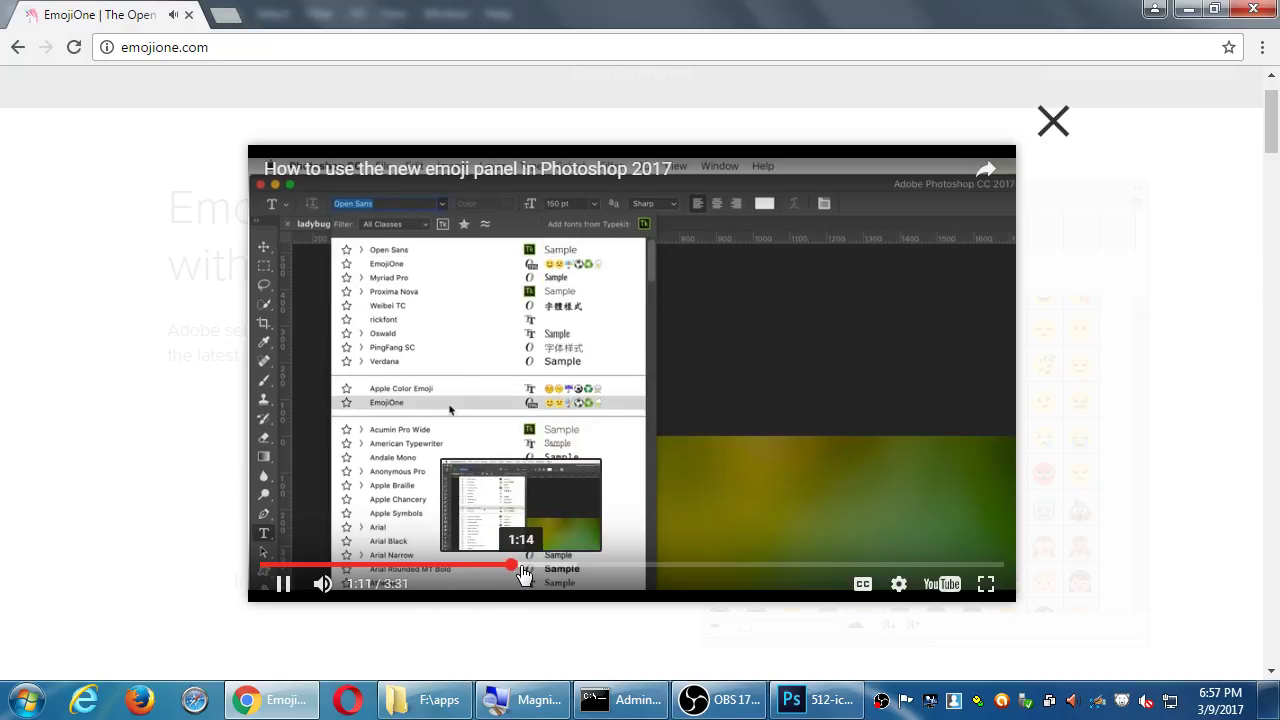
{"action": "left_click", "coordinate": [545, 567]}
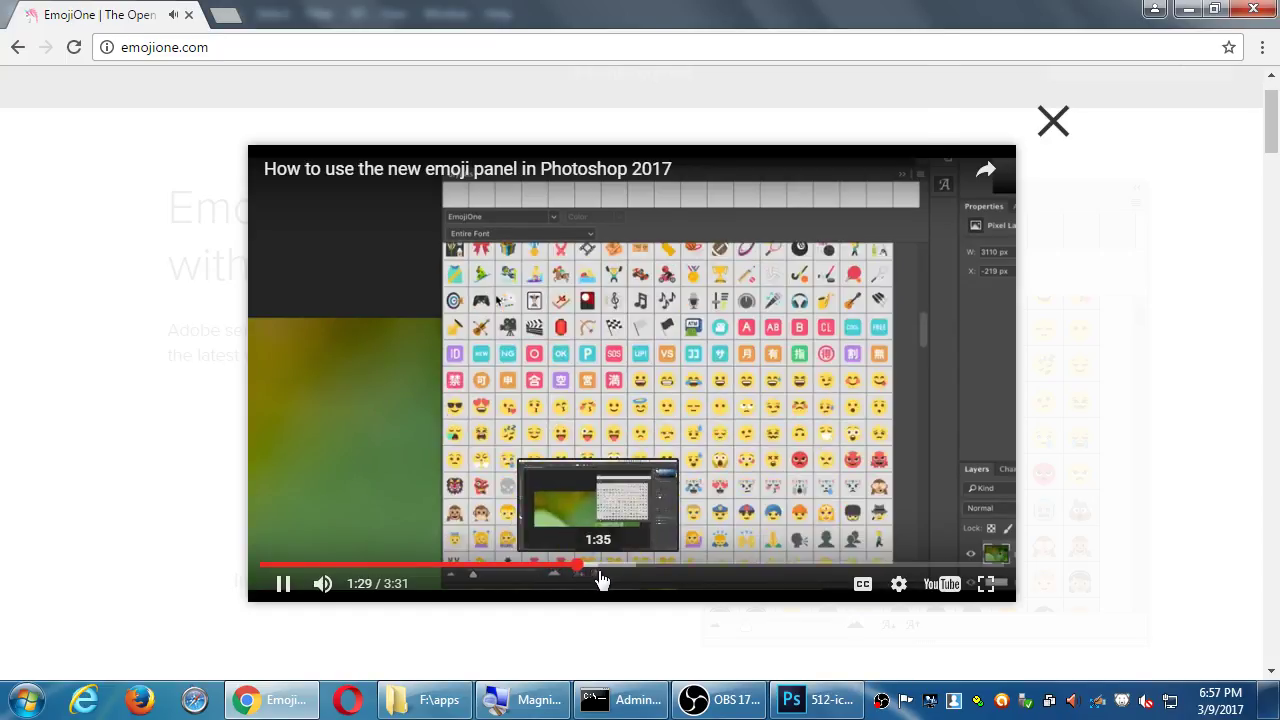
{"action": "left_click", "coordinate": [612, 568]}
{"action": "left_click", "coordinate": [703, 453]}
{"action": "scroll", "coordinate": [860, 330], "scroll_direction": "down", "scroll_amount": 3}
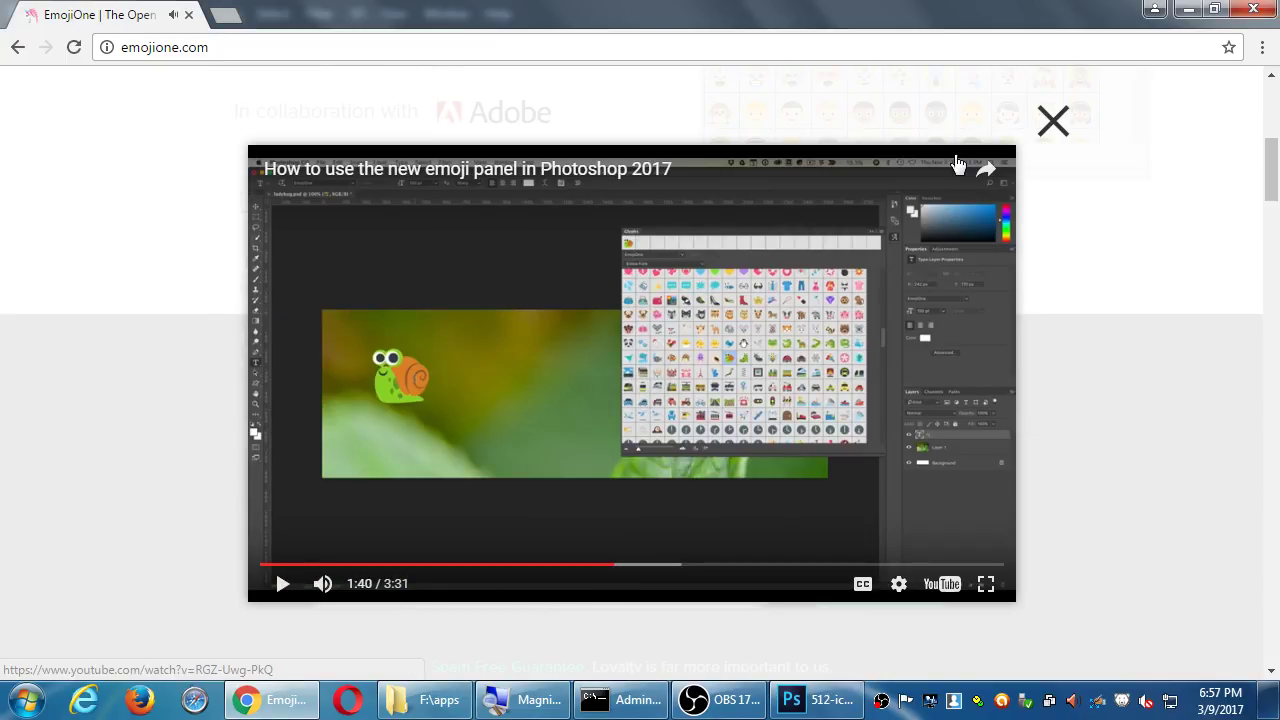
{"action": "left_click", "coordinate": [1052, 124]}
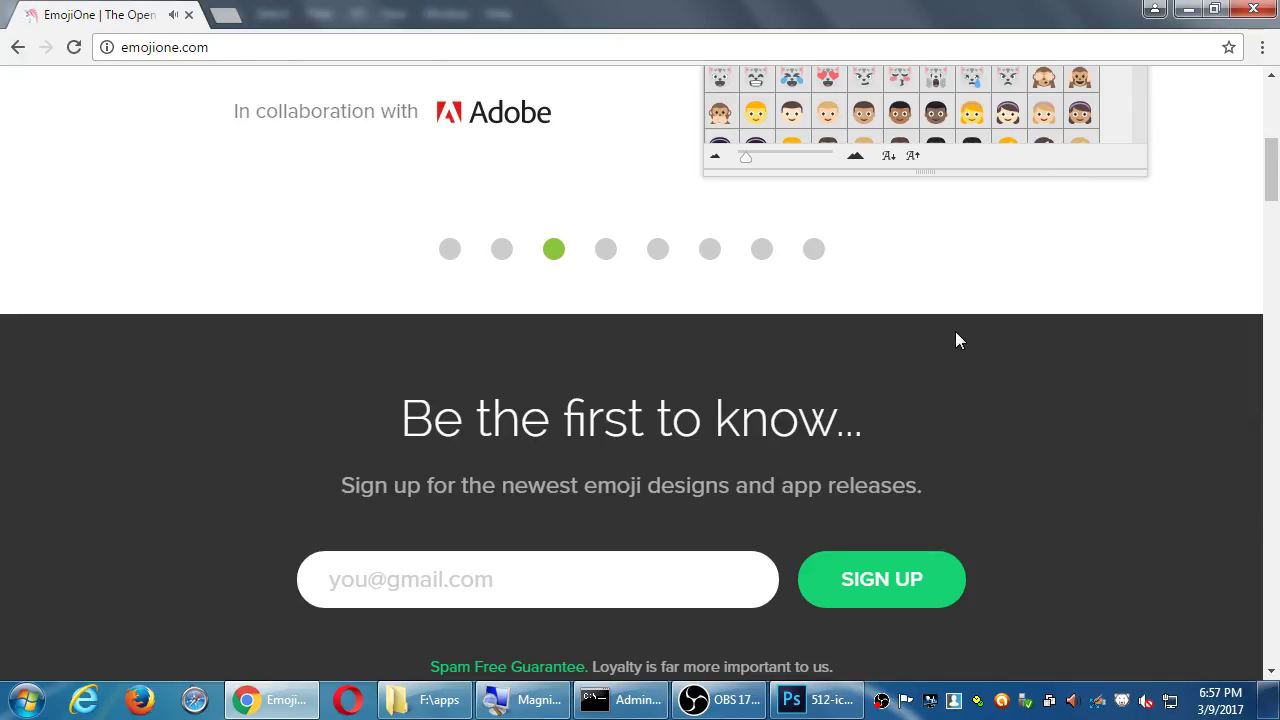
{"action": "scroll", "coordinate": [955, 335], "scroll_direction": "up", "scroll_amount": 3}
{"action": "scroll", "coordinate": [958, 340], "scroll_direction": "up", "scroll_amount": 3}
{"action": "left_click", "coordinate": [922, 345]}
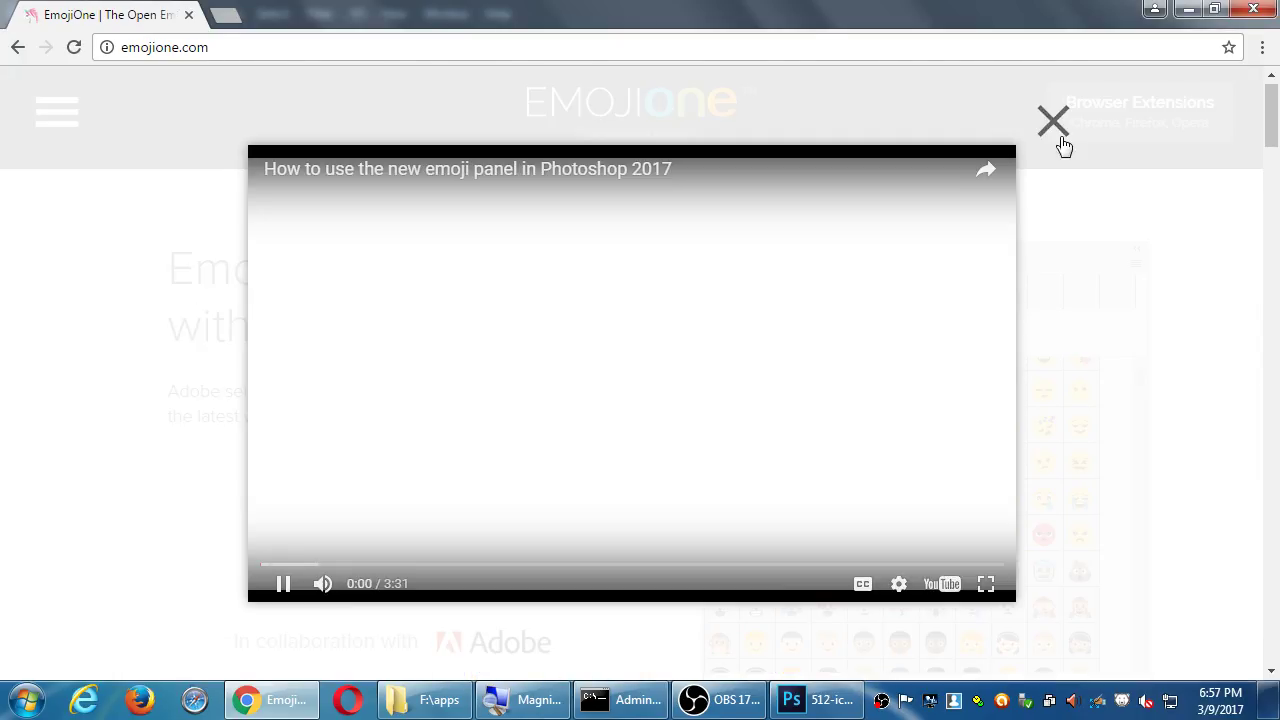
{"action": "left_click", "coordinate": [1061, 138]}
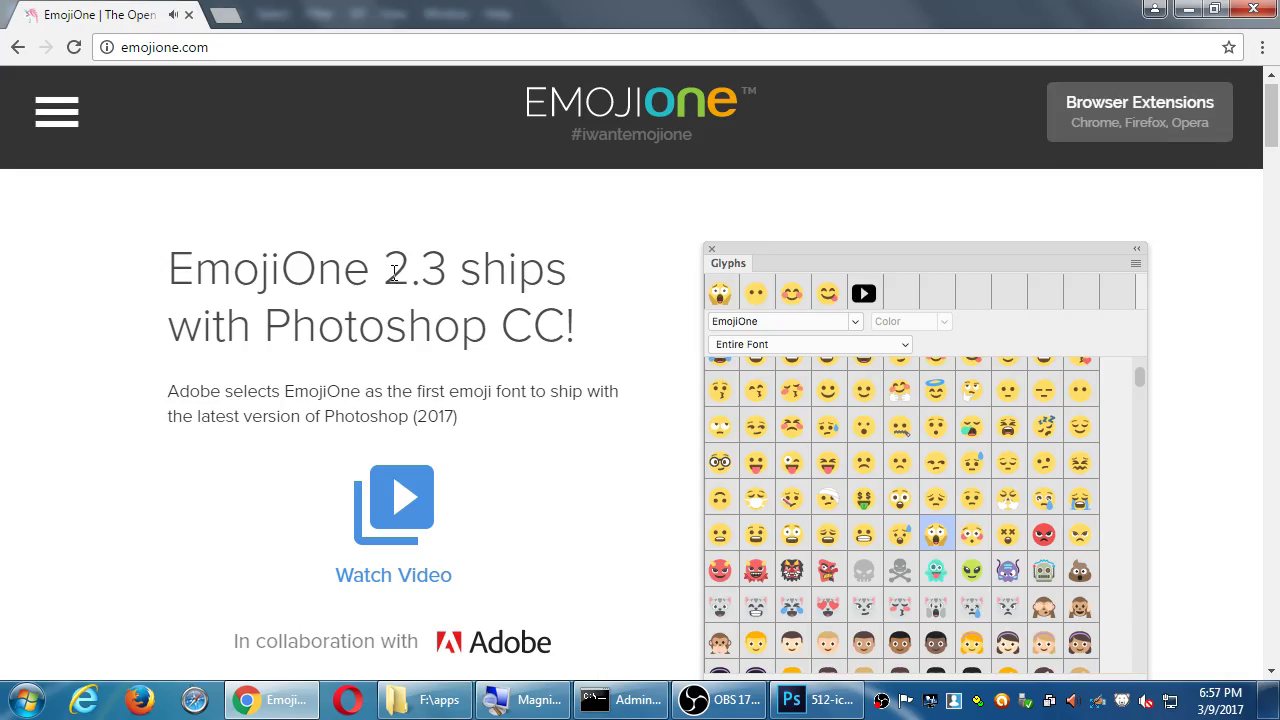
Find the Emoji Gallery further down the page, view the download options of the kissing face with smiling eyes, and close its preview.
{"action": "scroll", "coordinate": [310, 410], "scroll_direction": "down", "scroll_amount": 1}
{"action": "scroll", "coordinate": [294, 414], "scroll_direction": "down", "scroll_amount": 1}
{"action": "scroll", "coordinate": [286, 400], "scroll_direction": "up", "scroll_amount": 2}
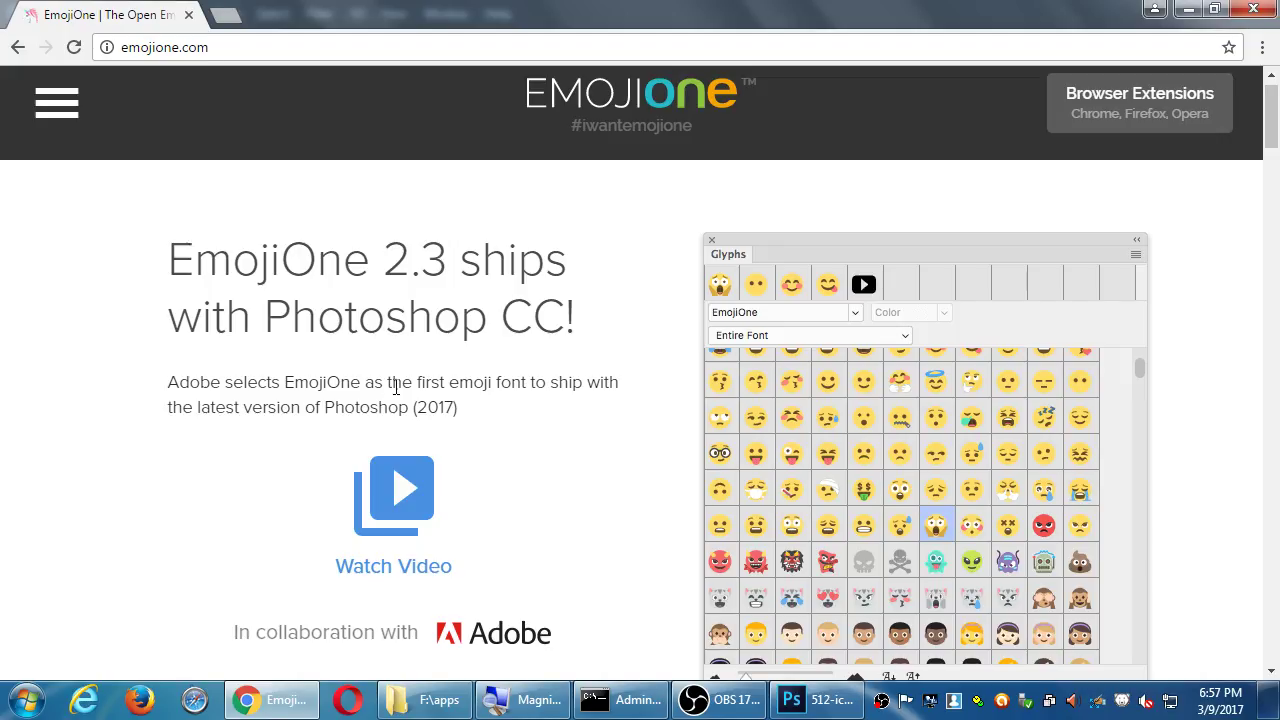
{"action": "scroll", "coordinate": [360, 342], "scroll_direction": "down", "scroll_amount": 5}
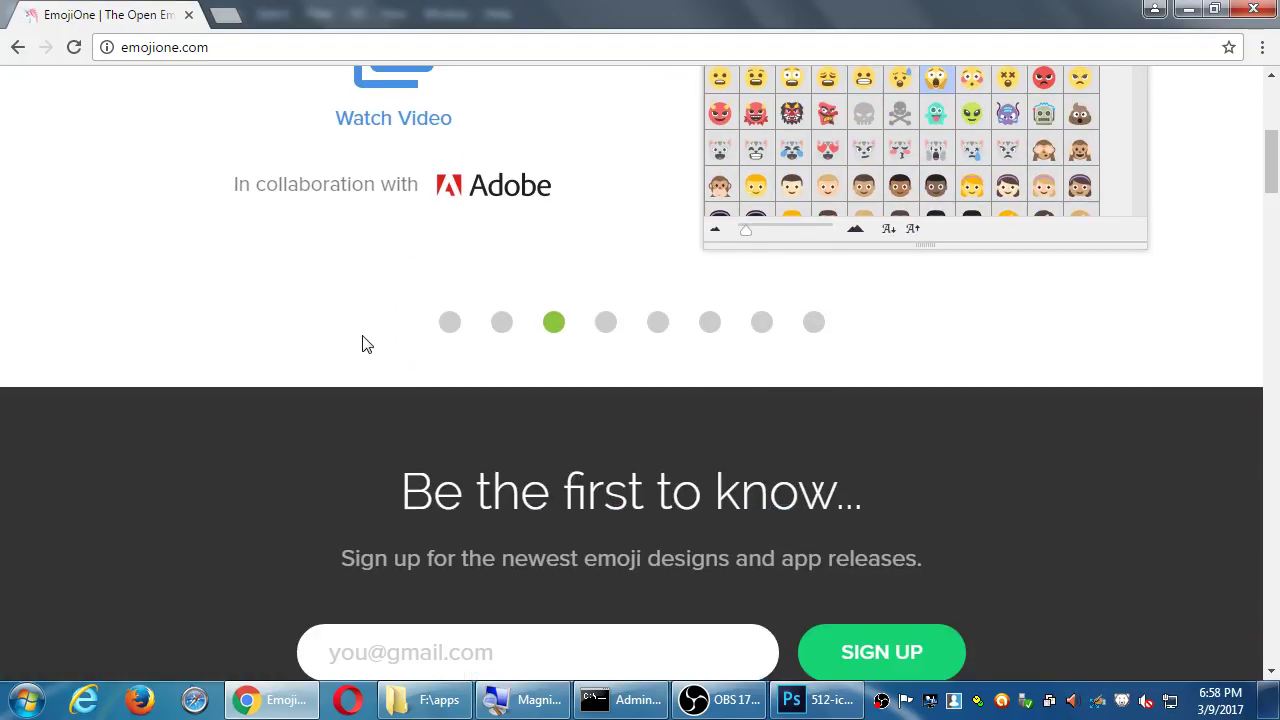
{"action": "scroll", "coordinate": [362, 344], "scroll_direction": "down", "scroll_amount": 10}
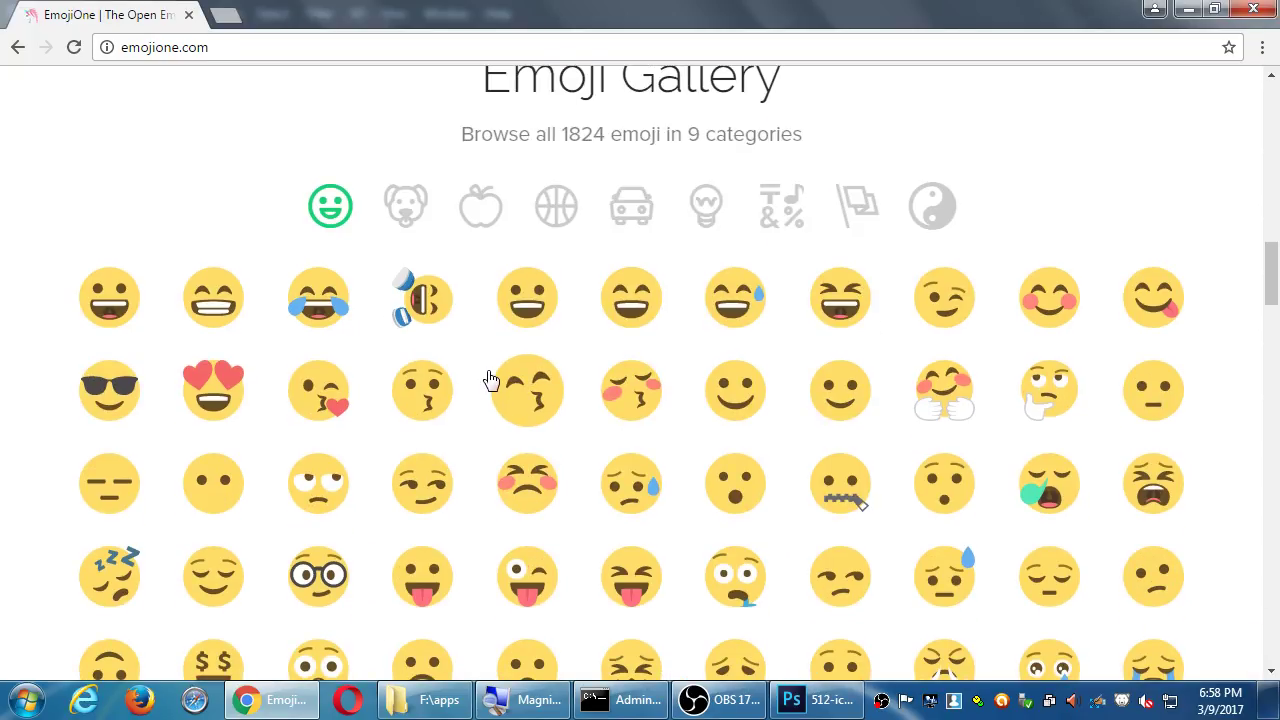
{"action": "left_click", "coordinate": [527, 405]}
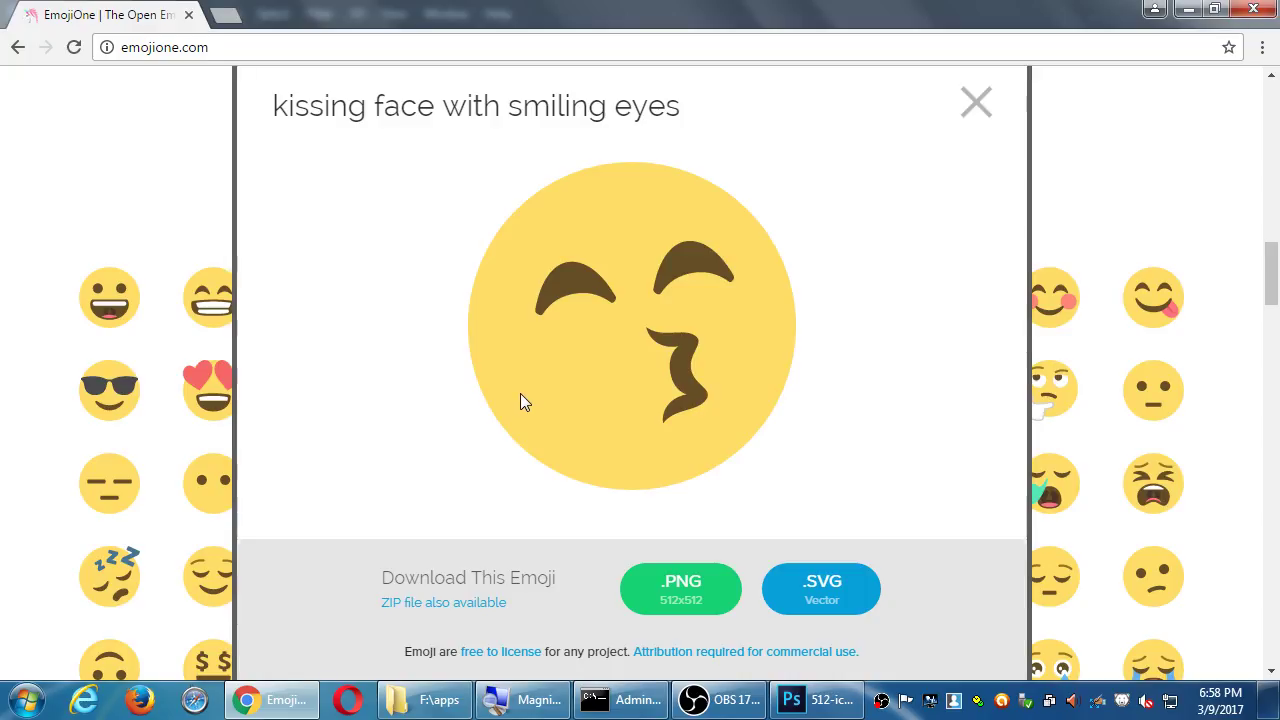
{"action": "left_click", "coordinate": [133, 175]}
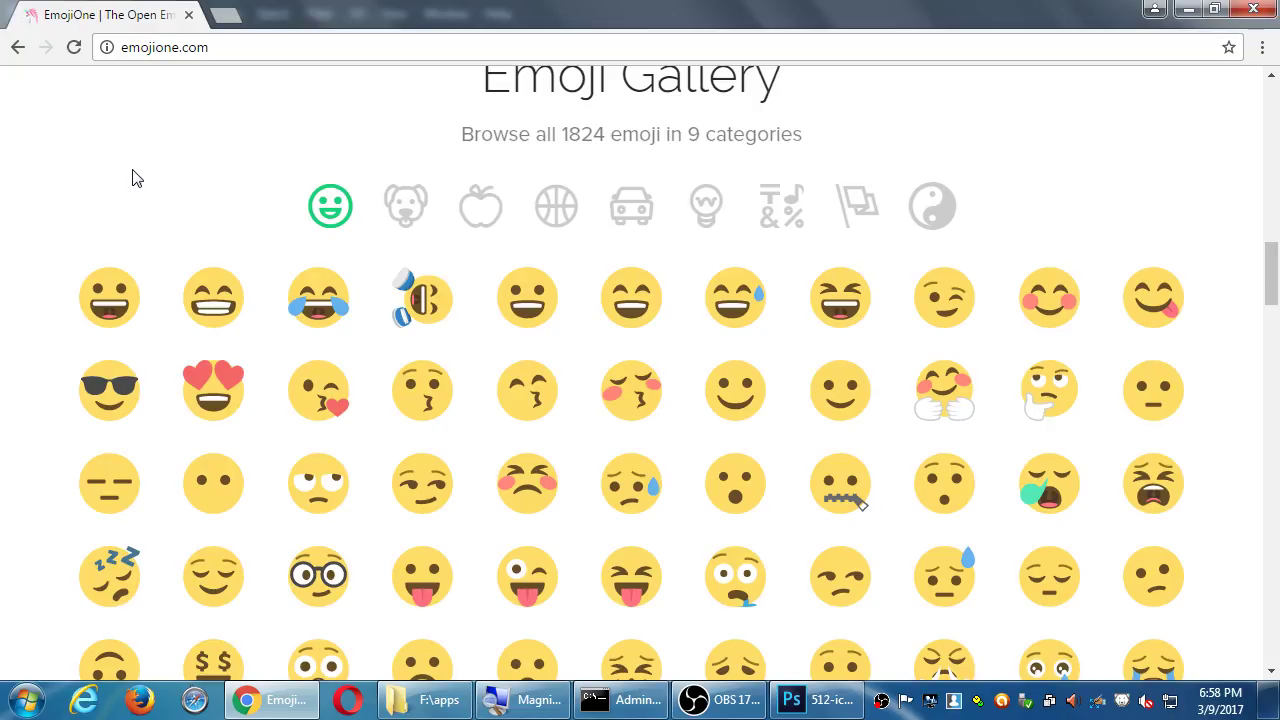
Browse through the Emoji Gallery's smiley category and switch the gallery to the light bulb category of objects.
{"action": "scroll", "coordinate": [140, 177], "scroll_direction": "up", "scroll_amount": 20}
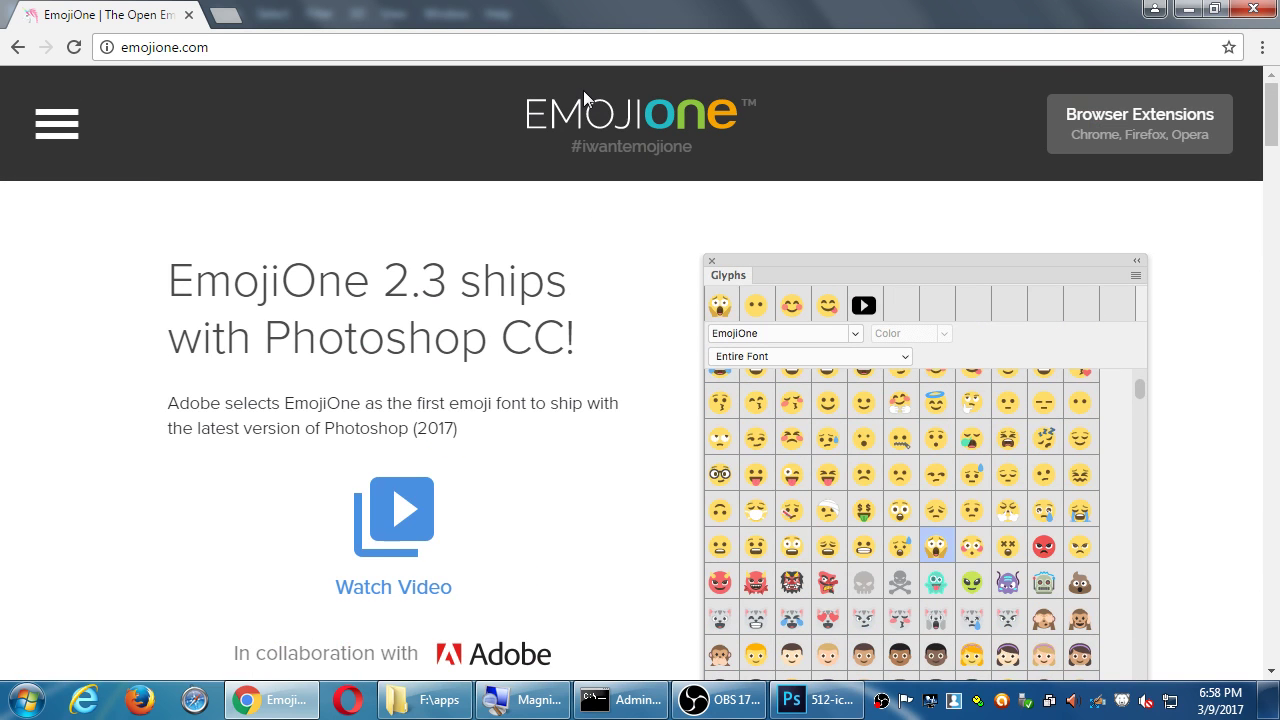
{"action": "scroll", "coordinate": [443, 143], "scroll_direction": "down", "scroll_amount": 20}
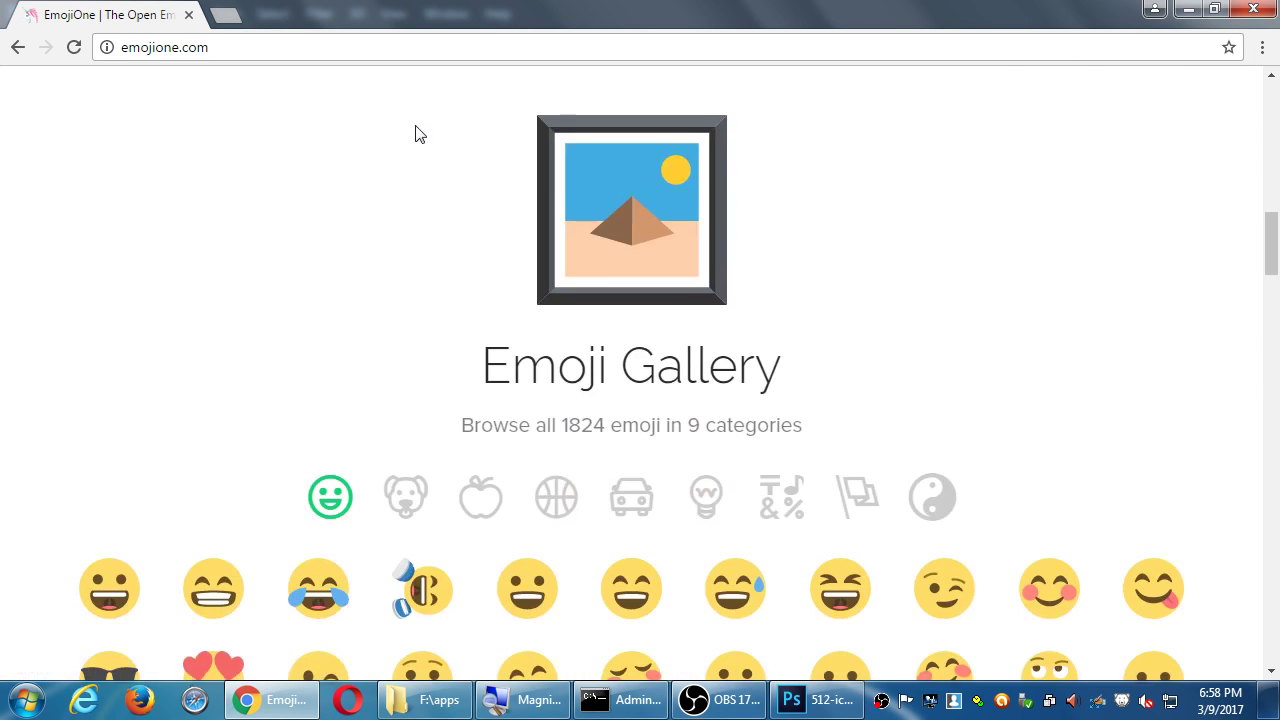
{"action": "scroll", "coordinate": [418, 134], "scroll_direction": "down", "scroll_amount": 20}
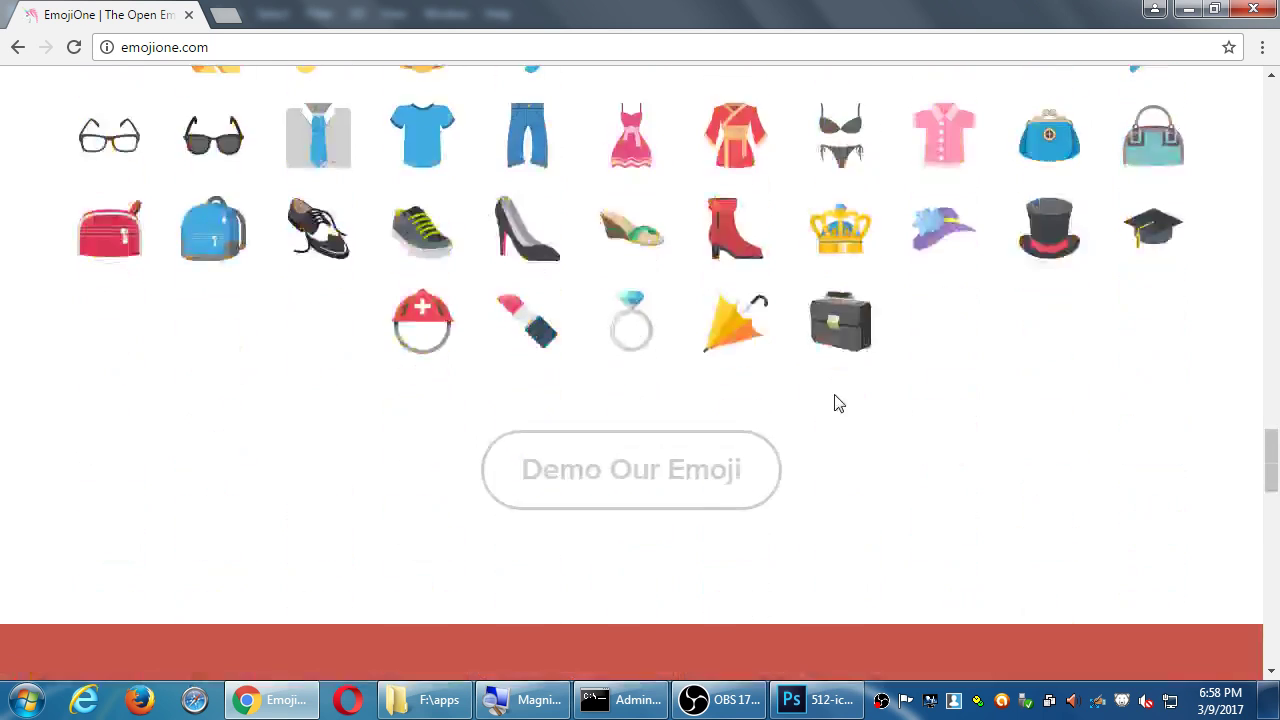
{"action": "scroll", "coordinate": [838, 403], "scroll_direction": "up", "scroll_amount": 20}
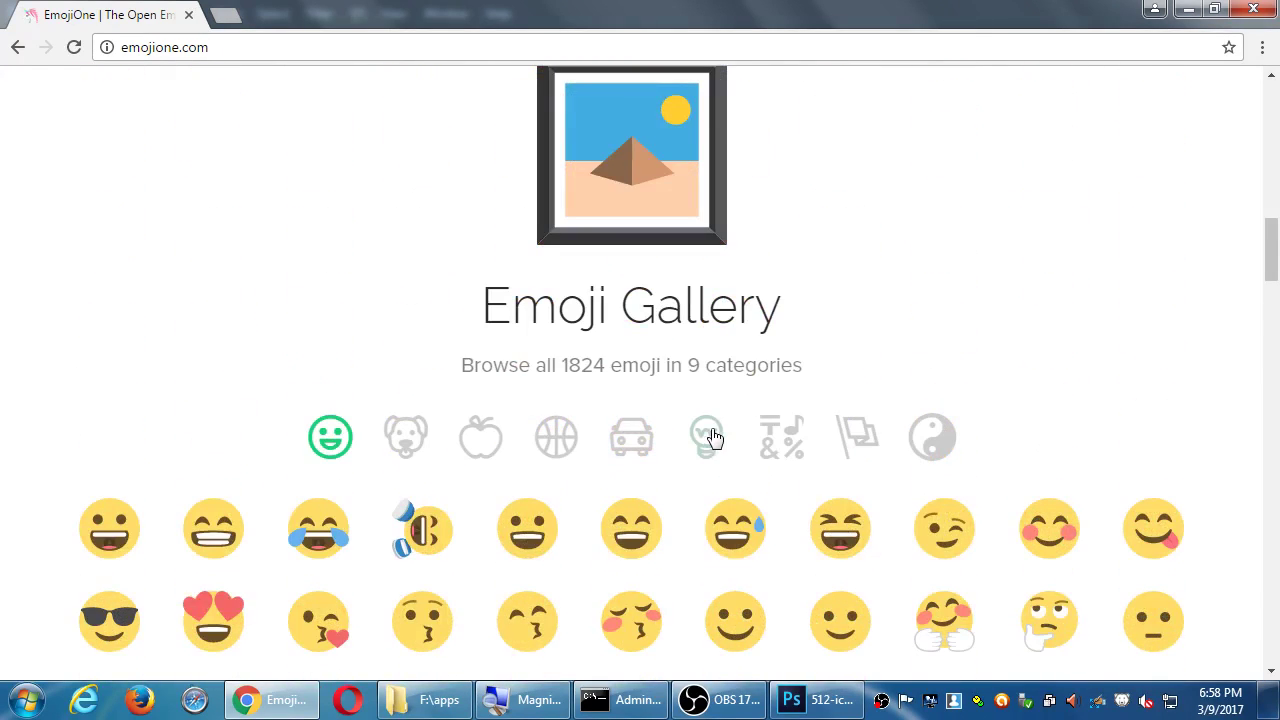
{"action": "left_click", "coordinate": [713, 438]}
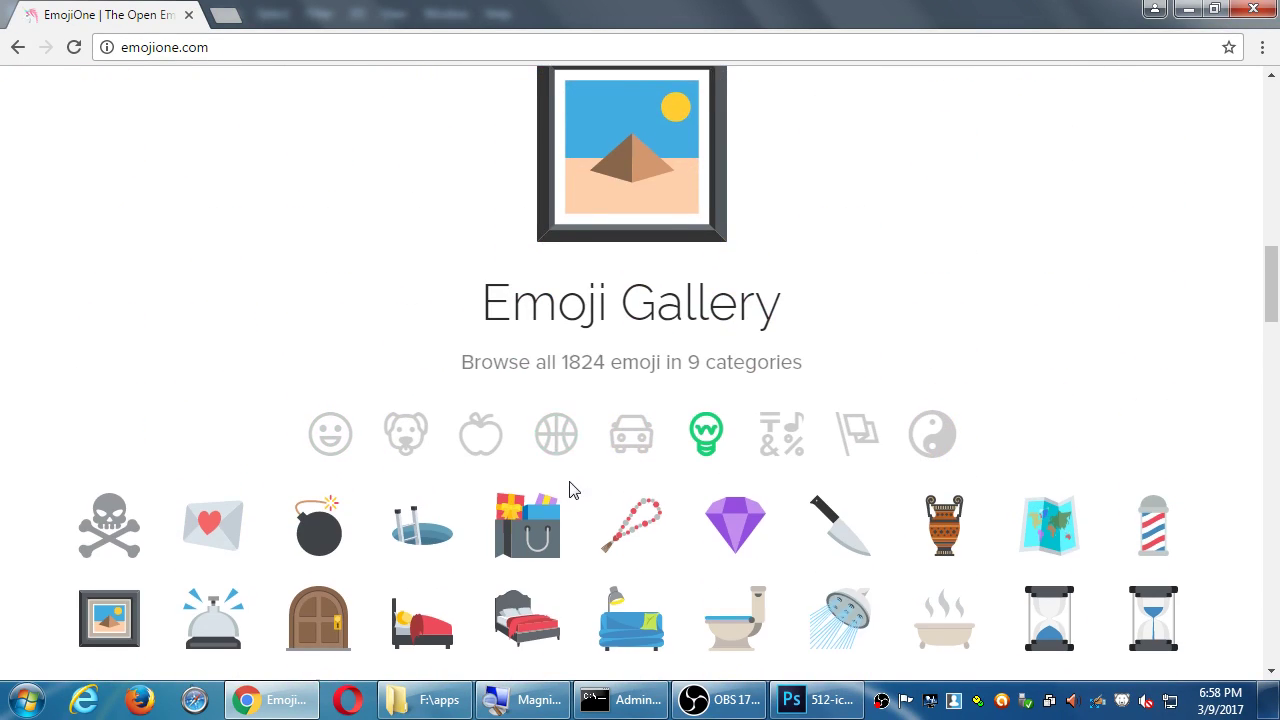
Return to the gallery's smiley category, open the smiling cat face with open mouth, and download it as SVG.
{"action": "scroll", "coordinate": [569, 490], "scroll_direction": "down", "scroll_amount": 2}
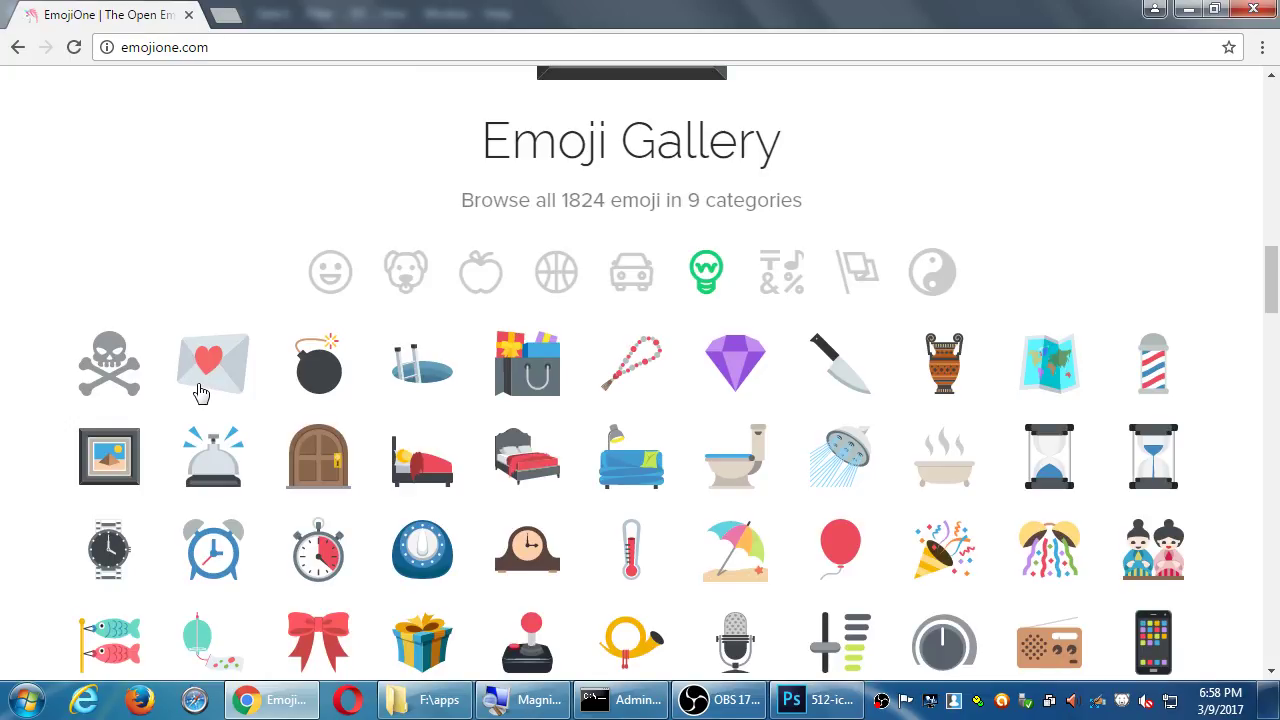
{"action": "left_click", "coordinate": [338, 292]}
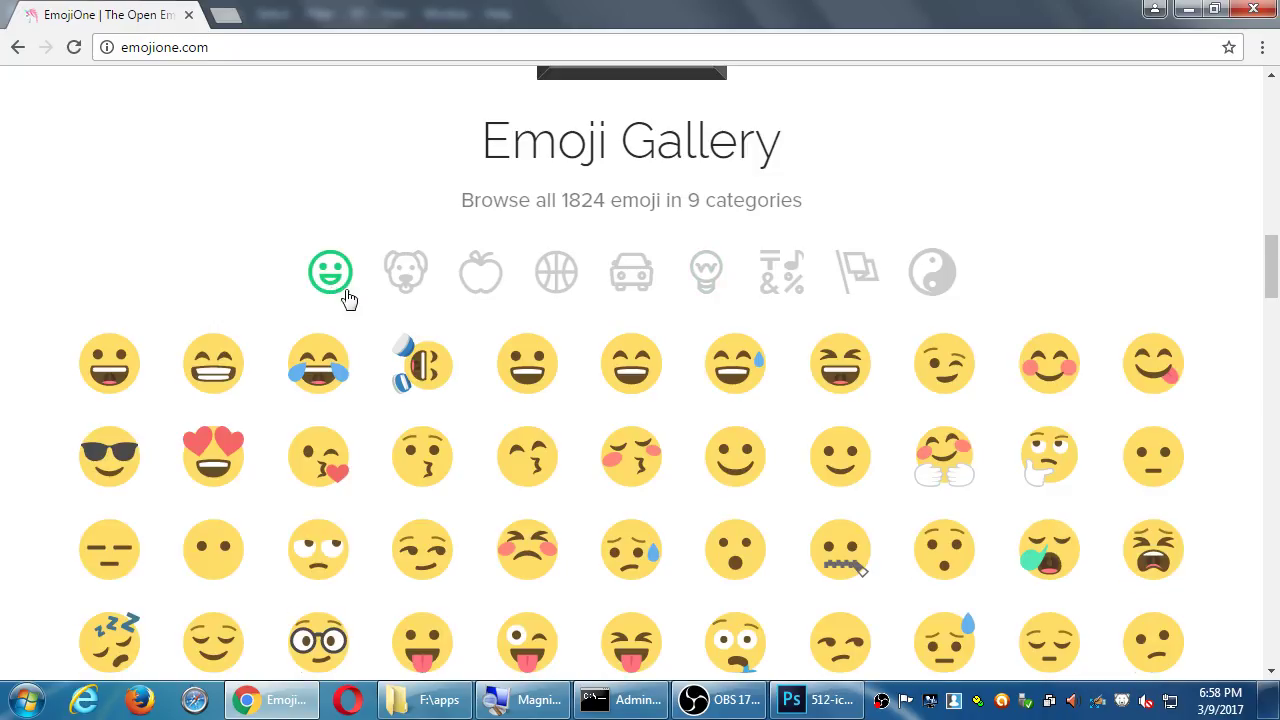
{"action": "scroll", "coordinate": [499, 372], "scroll_direction": "down", "scroll_amount": 1}
{"action": "scroll", "coordinate": [499, 372], "scroll_direction": "down", "scroll_amount": 3}
{"action": "scroll", "coordinate": [857, 409], "scroll_direction": "down", "scroll_amount": 2}
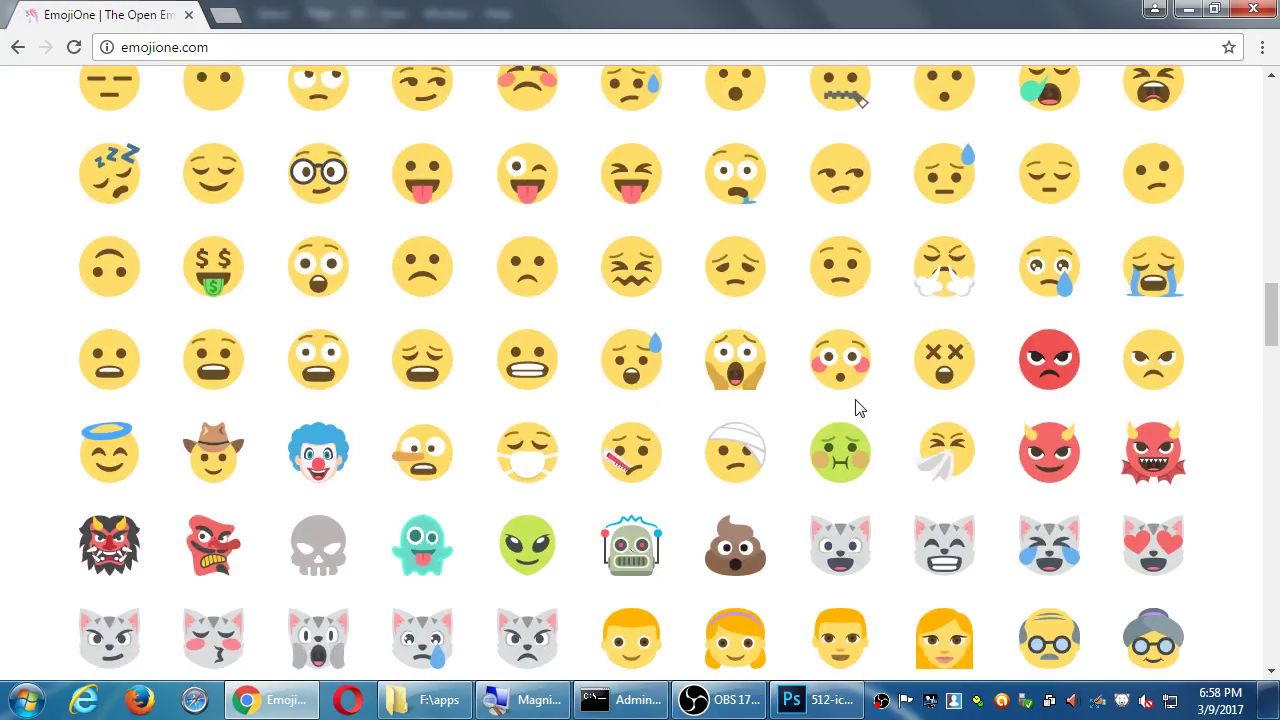
{"action": "scroll", "coordinate": [857, 409], "scroll_direction": "down", "scroll_amount": 1}
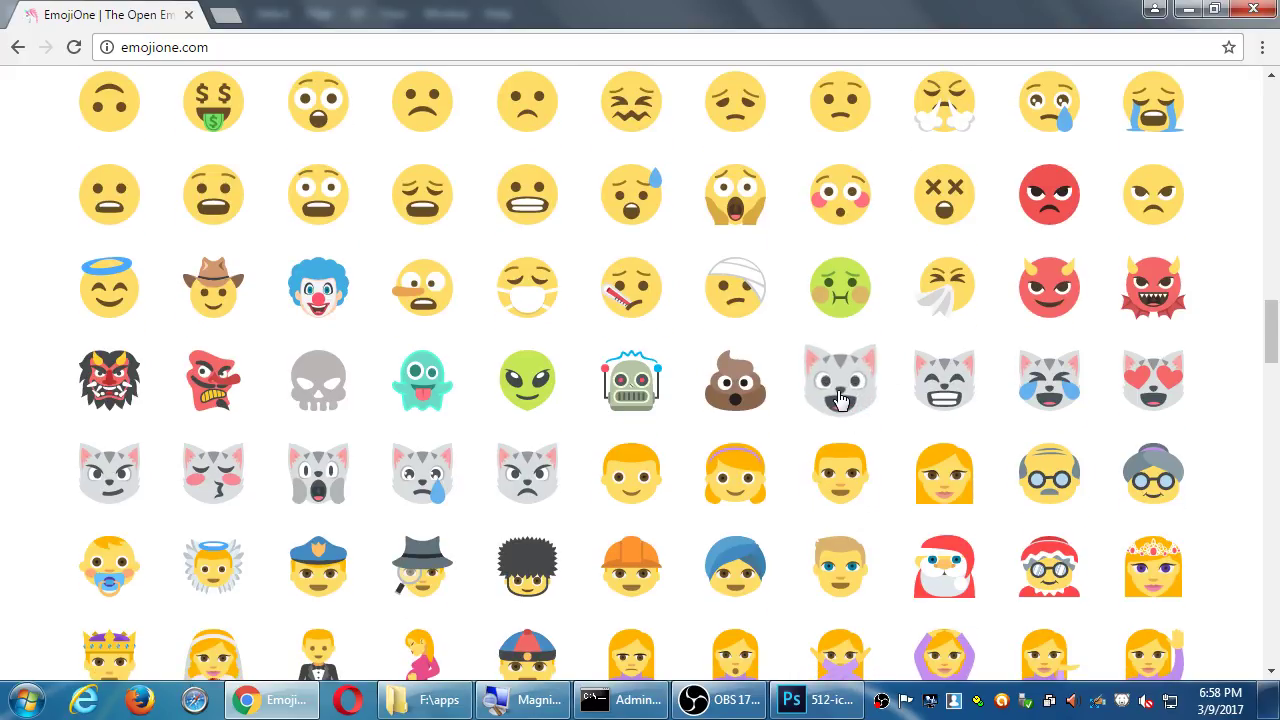
{"action": "left_click", "coordinate": [840, 399]}
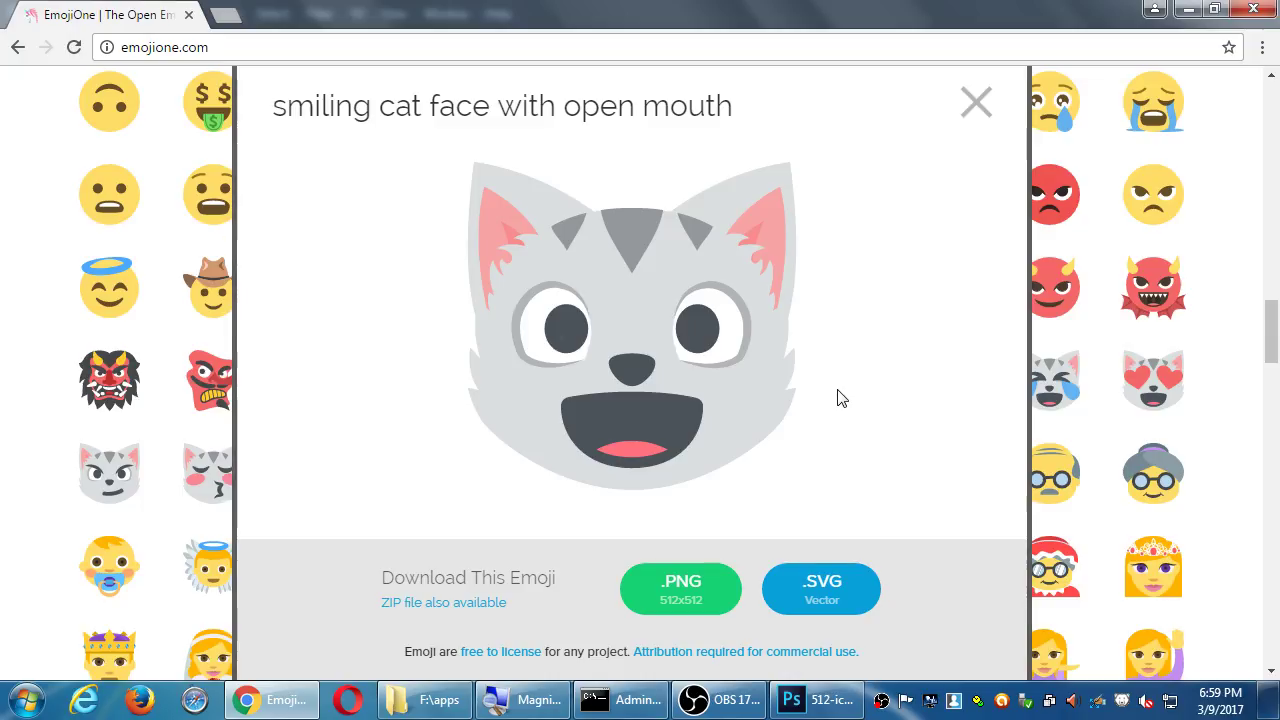
{"action": "left_click", "coordinate": [820, 592]}
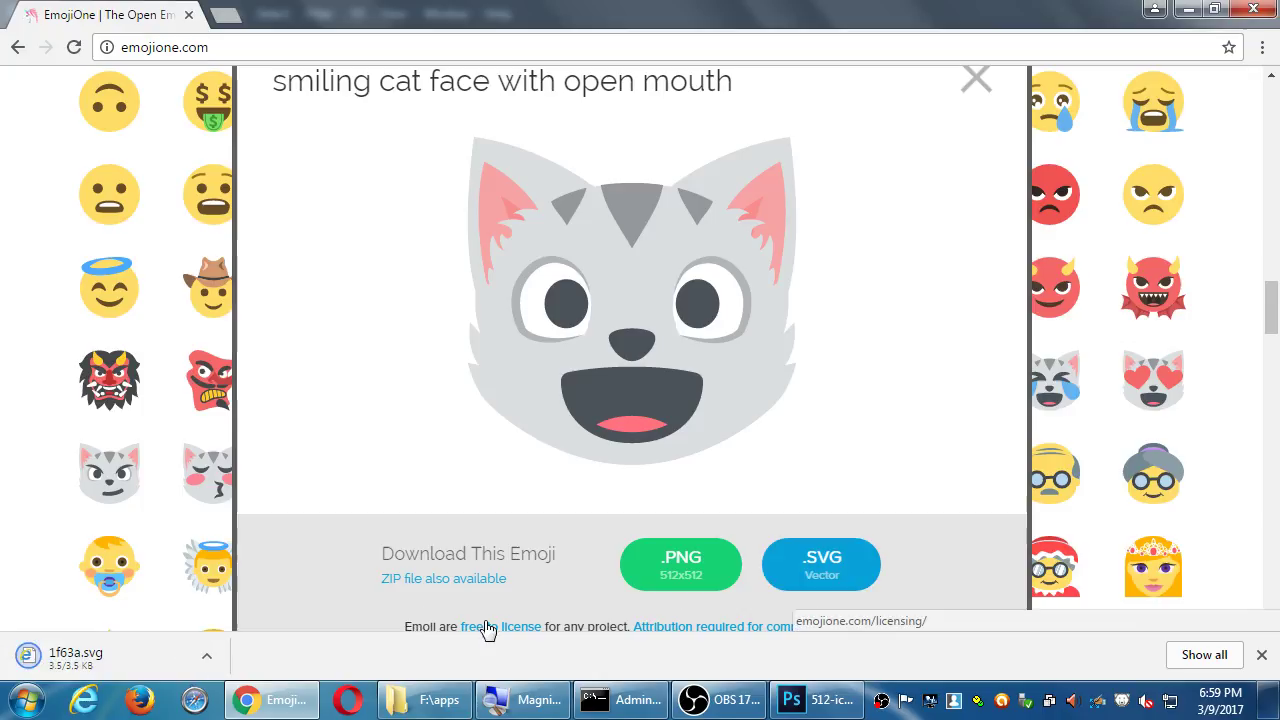
Switch to Photoshop, start opening a file, and search the Desktop folder for the downloaded SVG in a widened dialog.
{"action": "left_click", "coordinate": [806, 708]}
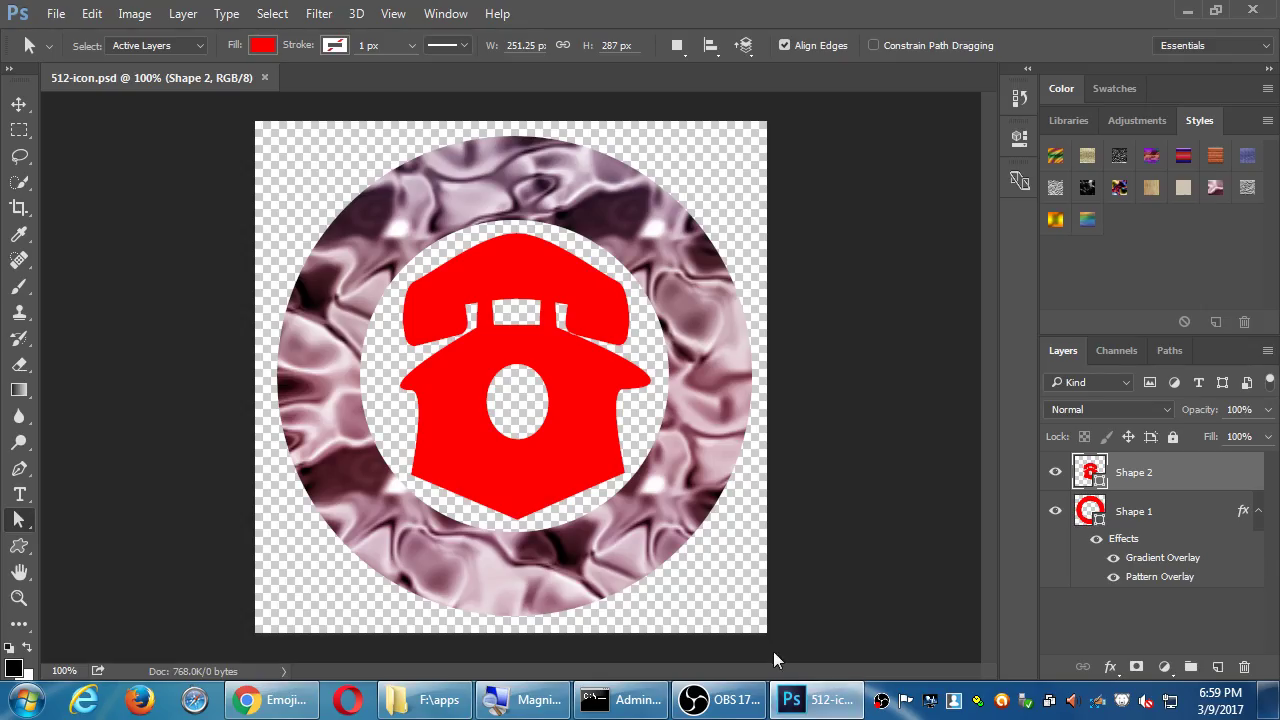
{"action": "key", "text": "ctrl+o"}
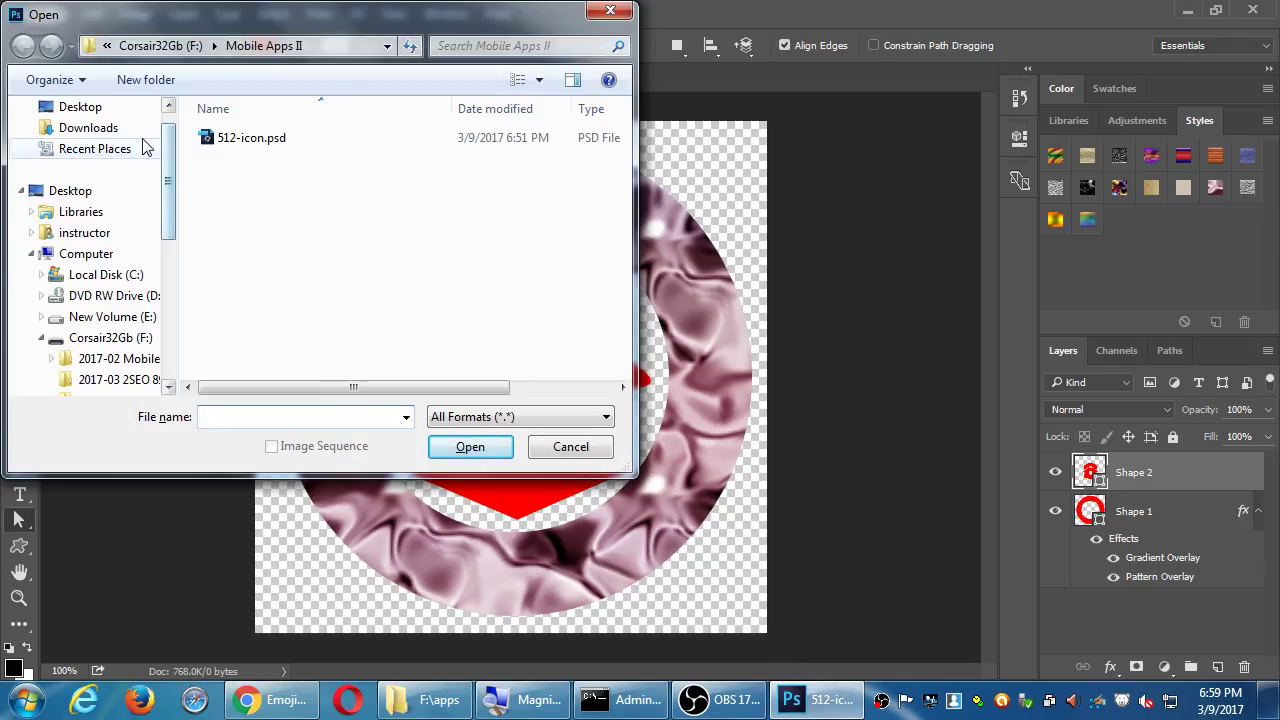
{"action": "left_click", "coordinate": [104, 110]}
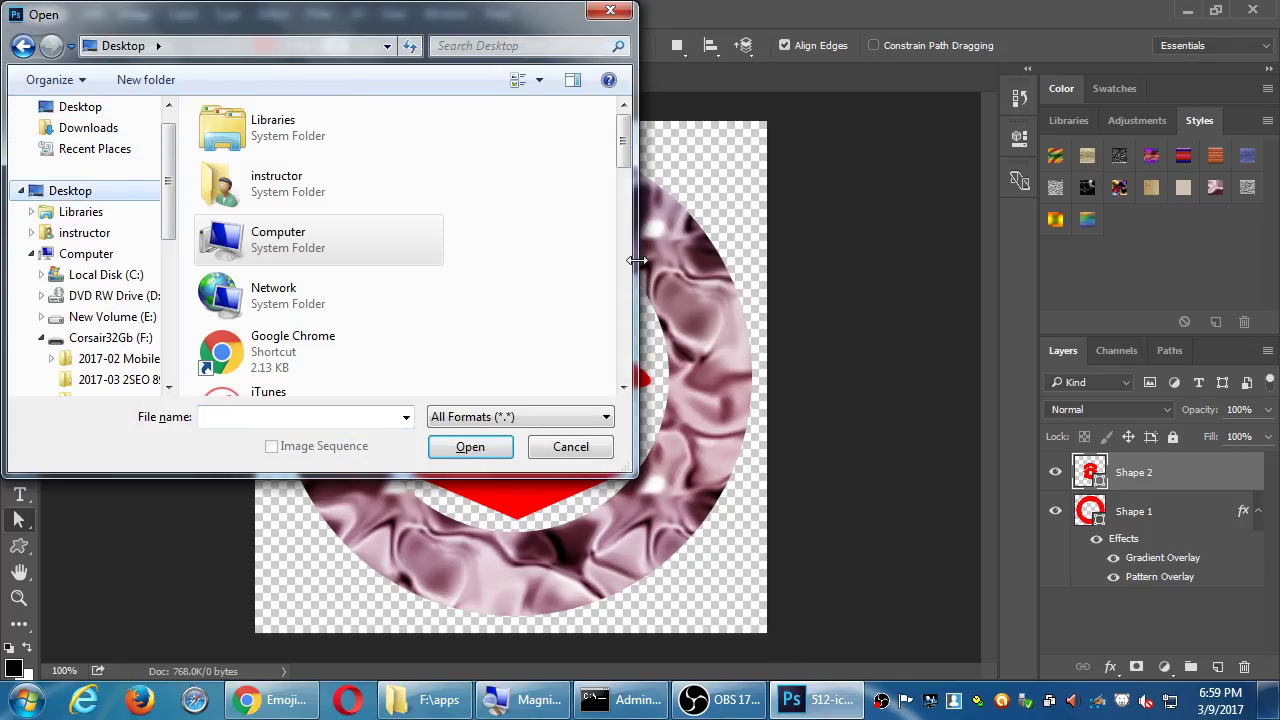
{"action": "left_click_drag", "start_coordinate": [636, 262], "coordinate": [845, 255]}
{"action": "scroll", "coordinate": [838, 257], "scroll_direction": "down", "scroll_amount": 3}
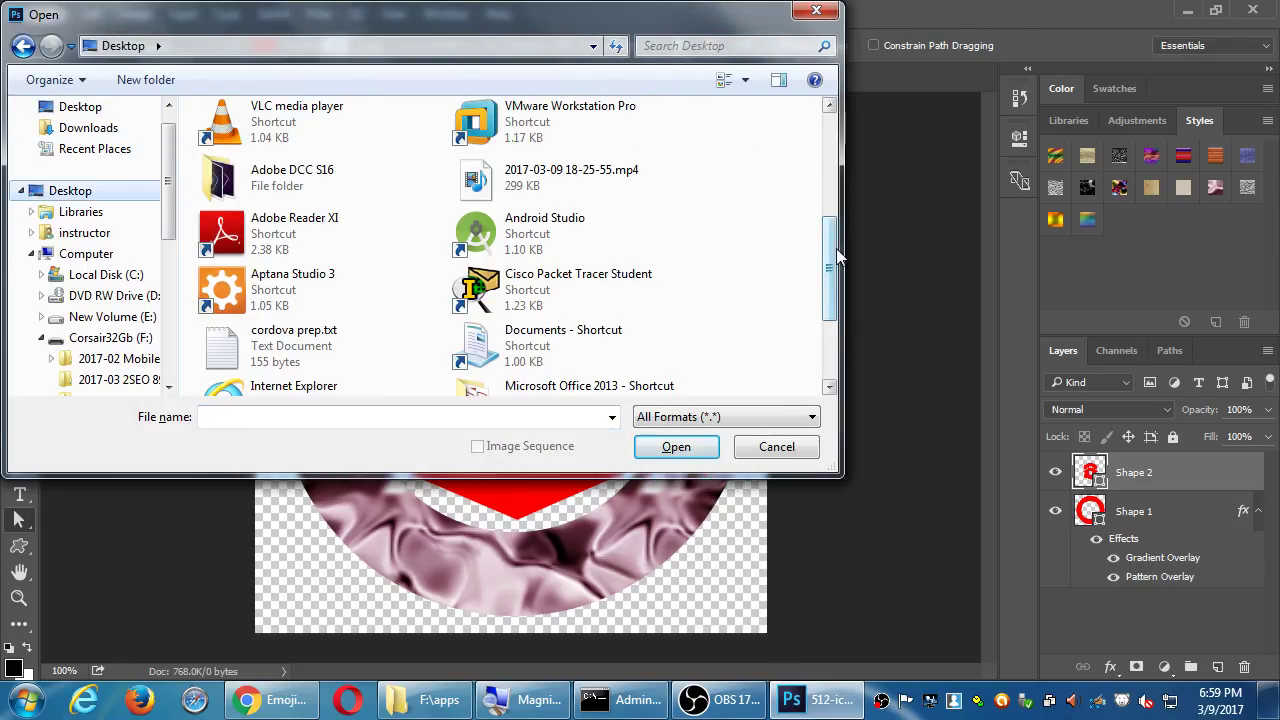
{"action": "scroll", "coordinate": [838, 257], "scroll_direction": "down", "scroll_amount": 3}
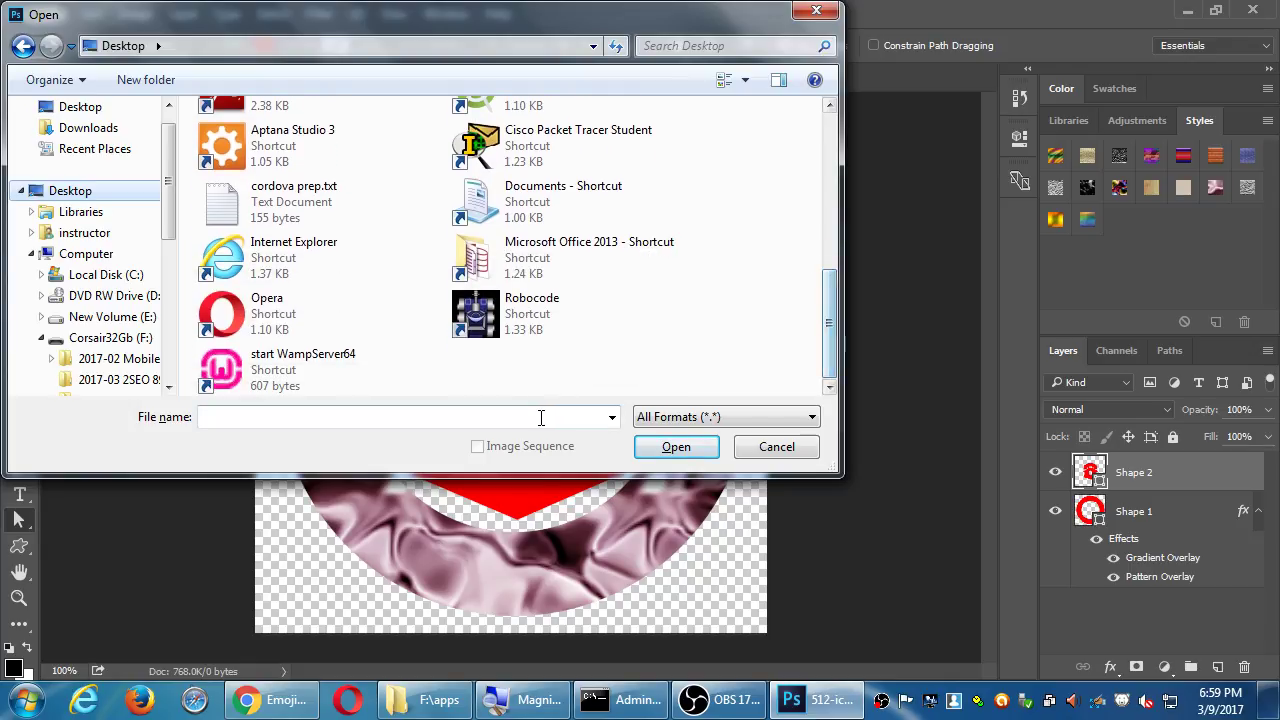
Switch to Chrome, reveal the downloaded 1f63a.svg in its folder, and minimize the folder window.
{"action": "left_click", "coordinate": [305, 708]}
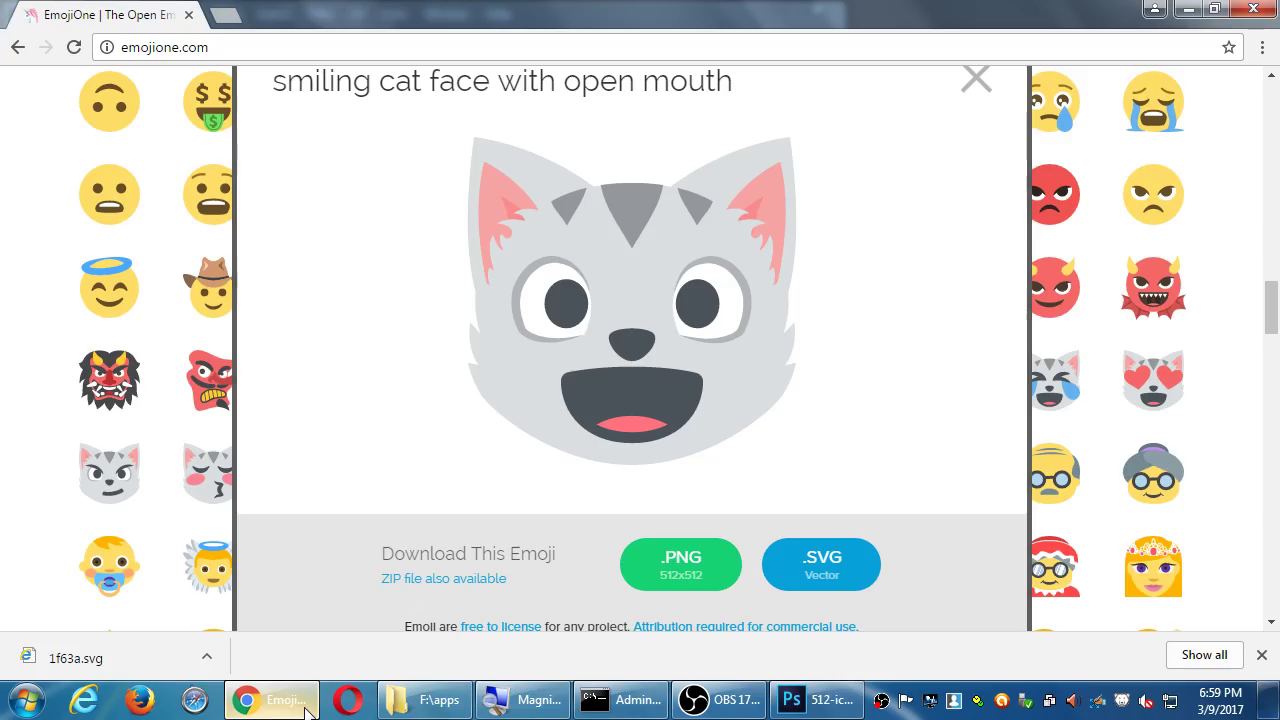
{"action": "left_click", "coordinate": [207, 658]}
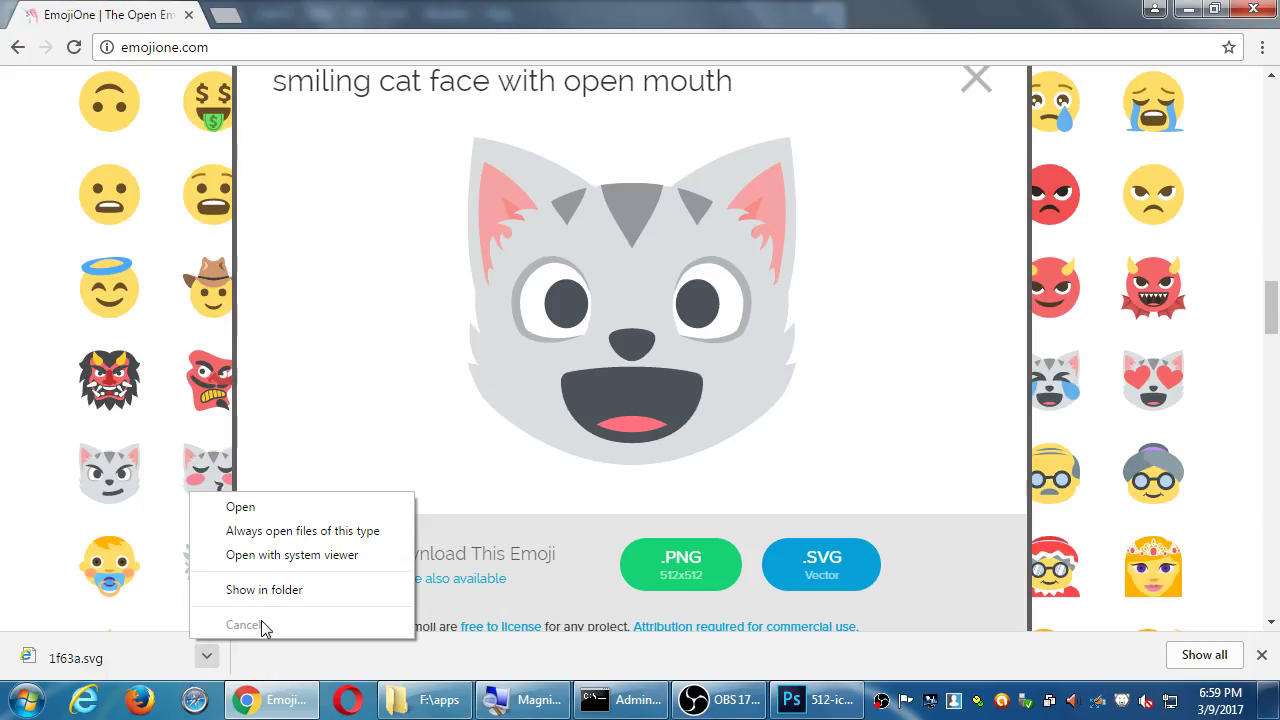
{"action": "left_click", "coordinate": [264, 590]}
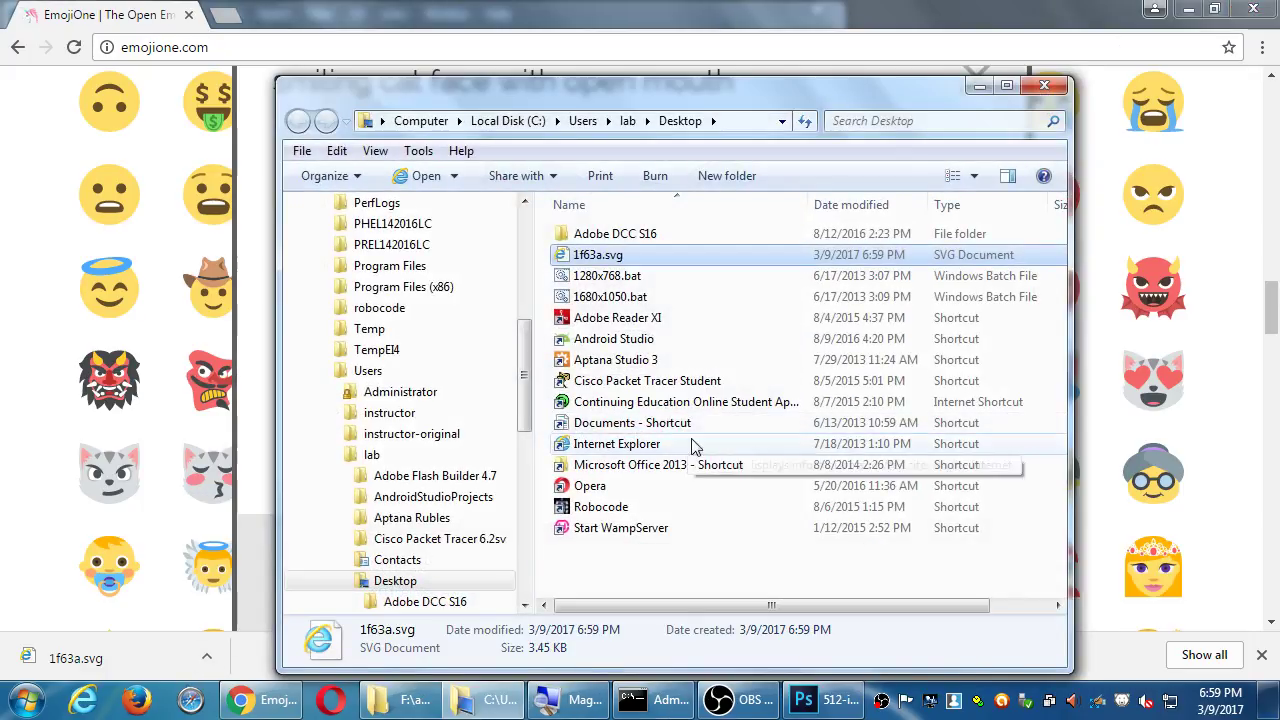
{"action": "left_click", "coordinate": [979, 88]}
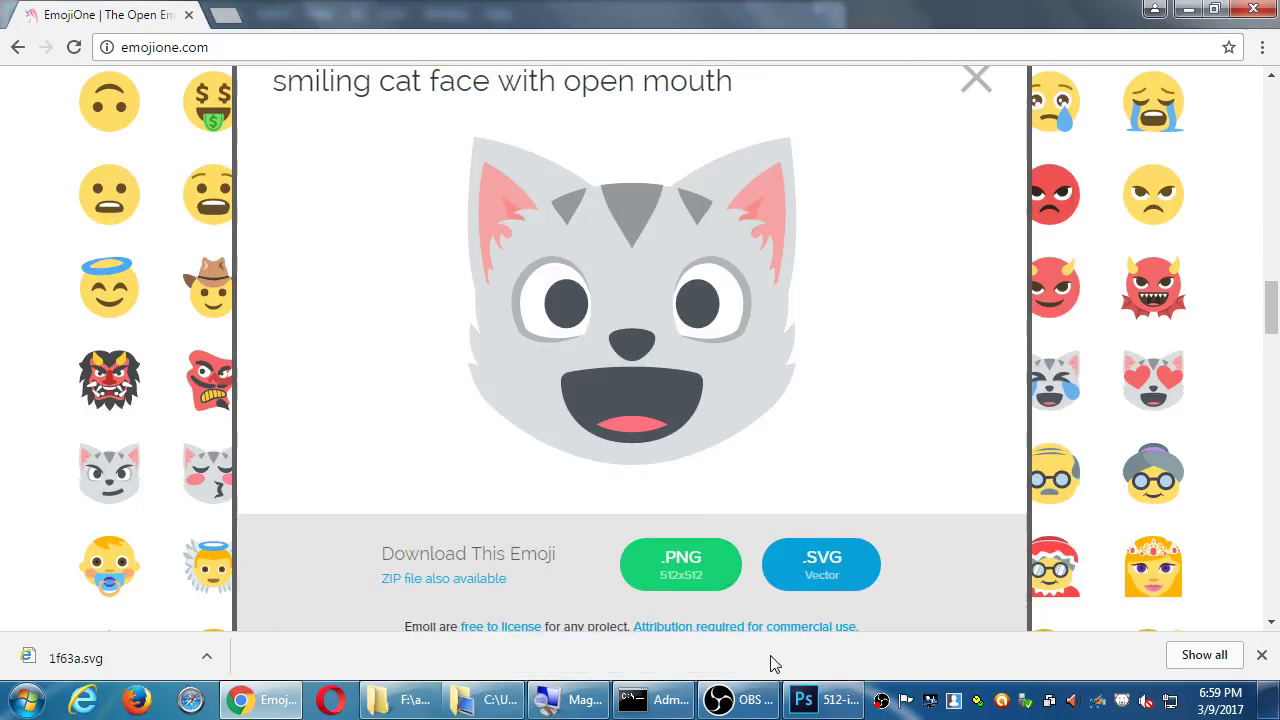
Return to Photoshop's Open dialog and filter the Desktop files with *.* to look for 1f63a.svg.
{"action": "left_click", "coordinate": [812, 702]}
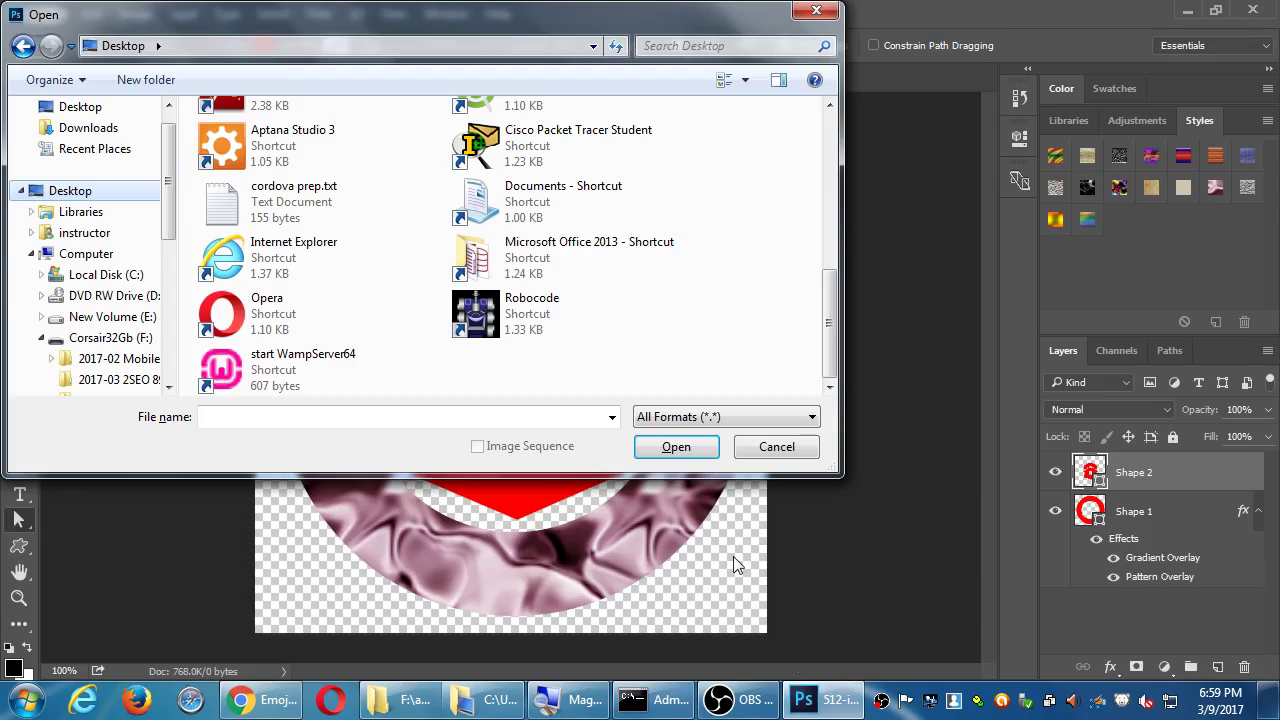
{"action": "left_click", "coordinate": [545, 419]}
{"action": "type", "text": "*.*"}
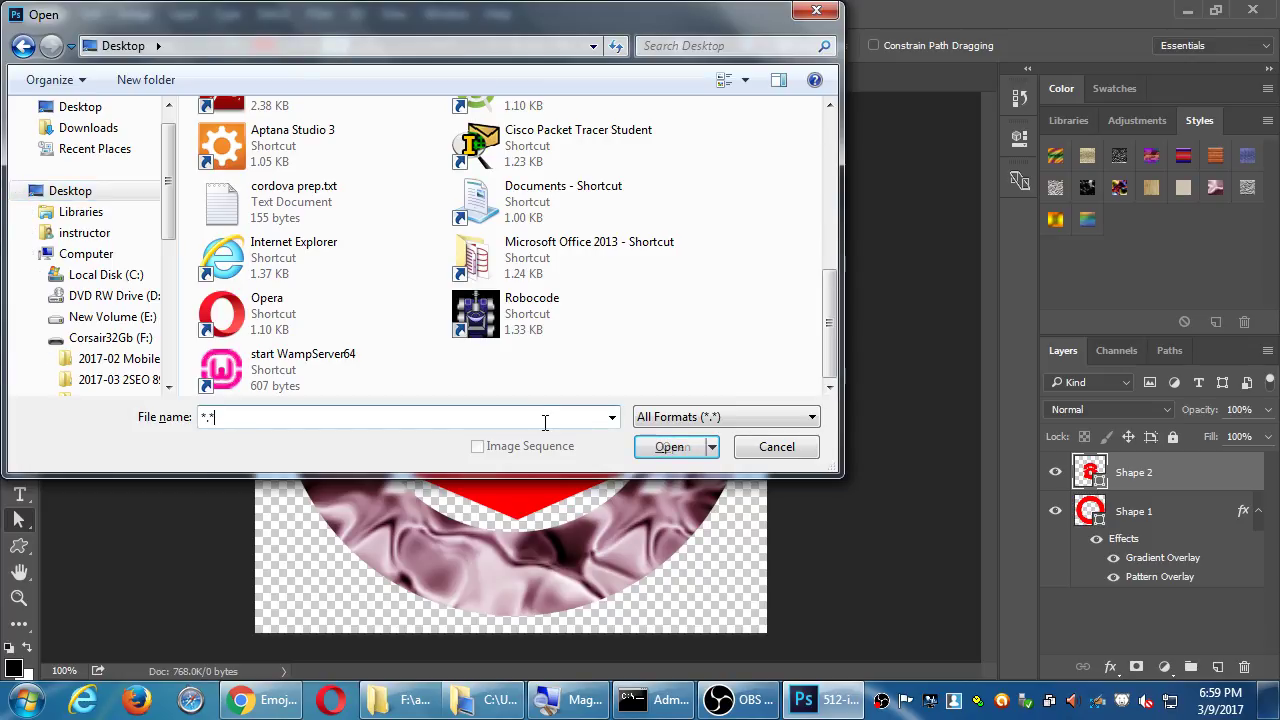
{"action": "key", "text": "Return"}
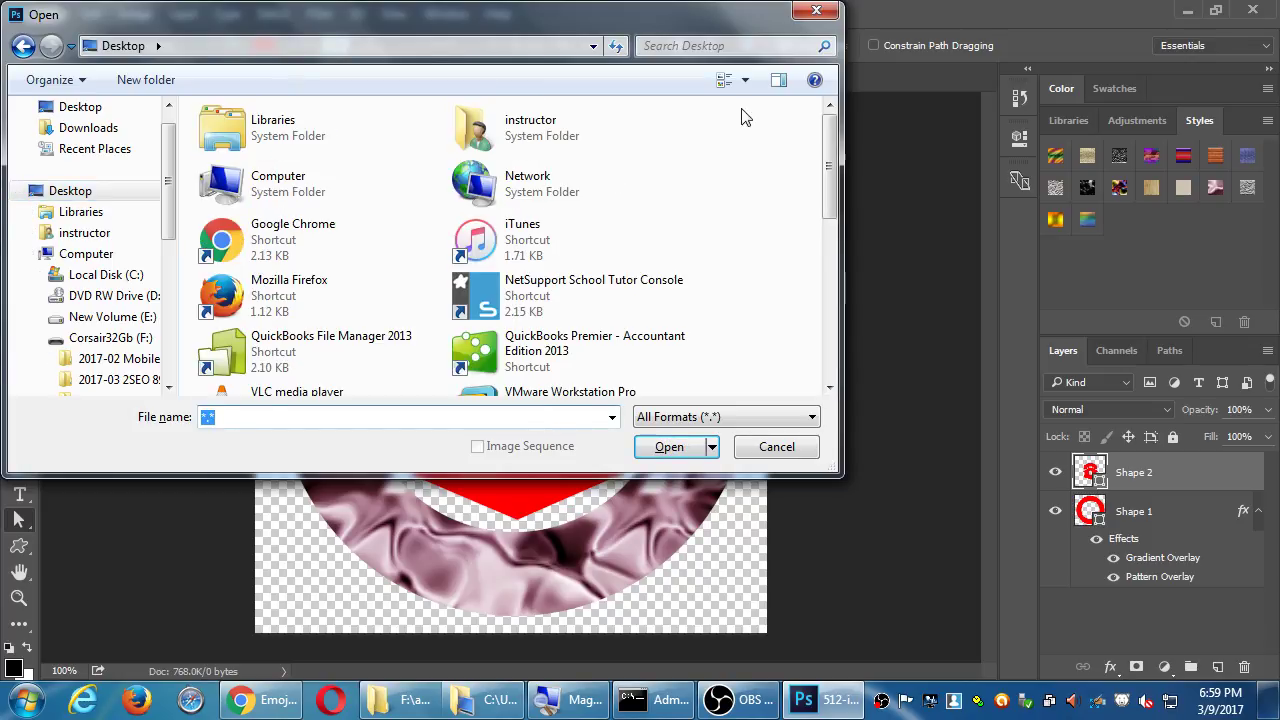
{"action": "mouse_move", "coordinate": [828, 140]}
{"action": "left_mouse_down"}
{"action": "mouse_move", "coordinate": [814, 312]}
{"action": "mouse_move", "coordinate": [810, 148]}
{"action": "left_mouse_up"}
Switch back to the folder window containing 1f63a.svg and move the file to the Desktop favorite.
{"action": "left_click", "coordinate": [268, 700]}
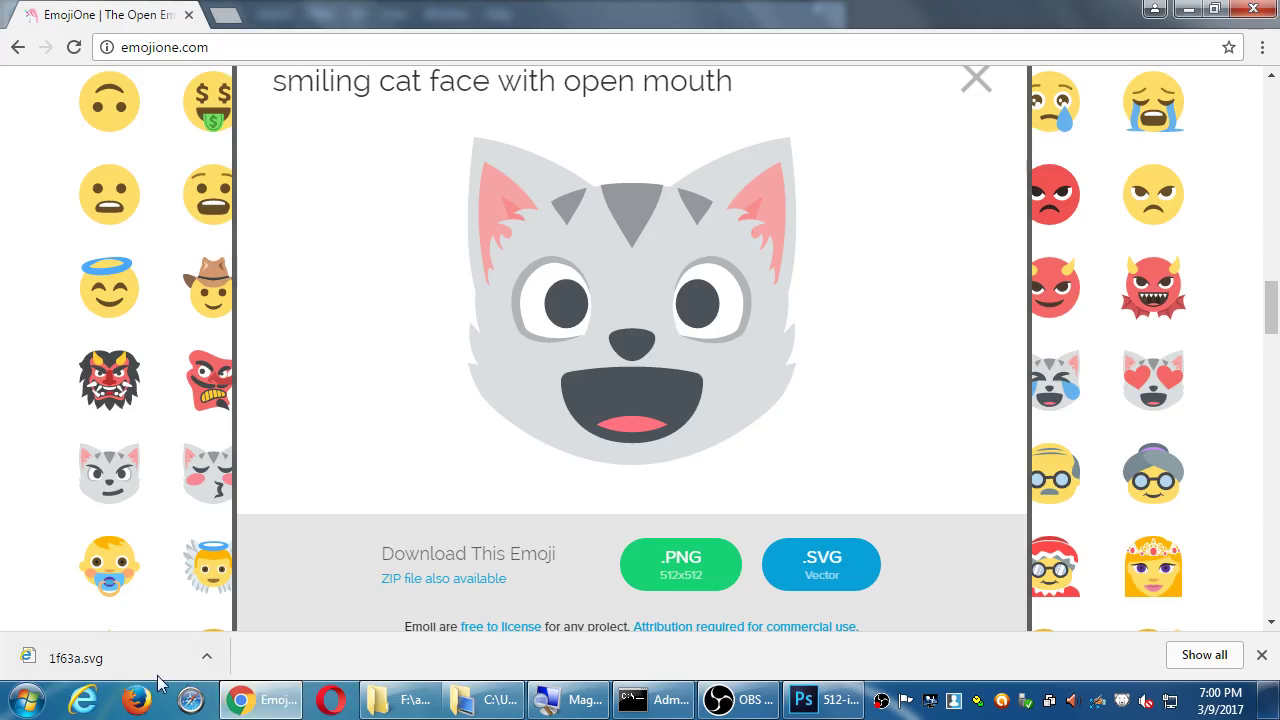
{"action": "left_click", "coordinate": [473, 707]}
{"action": "left_click_drag", "start_coordinate": [524, 395], "coordinate": [345, 235]}
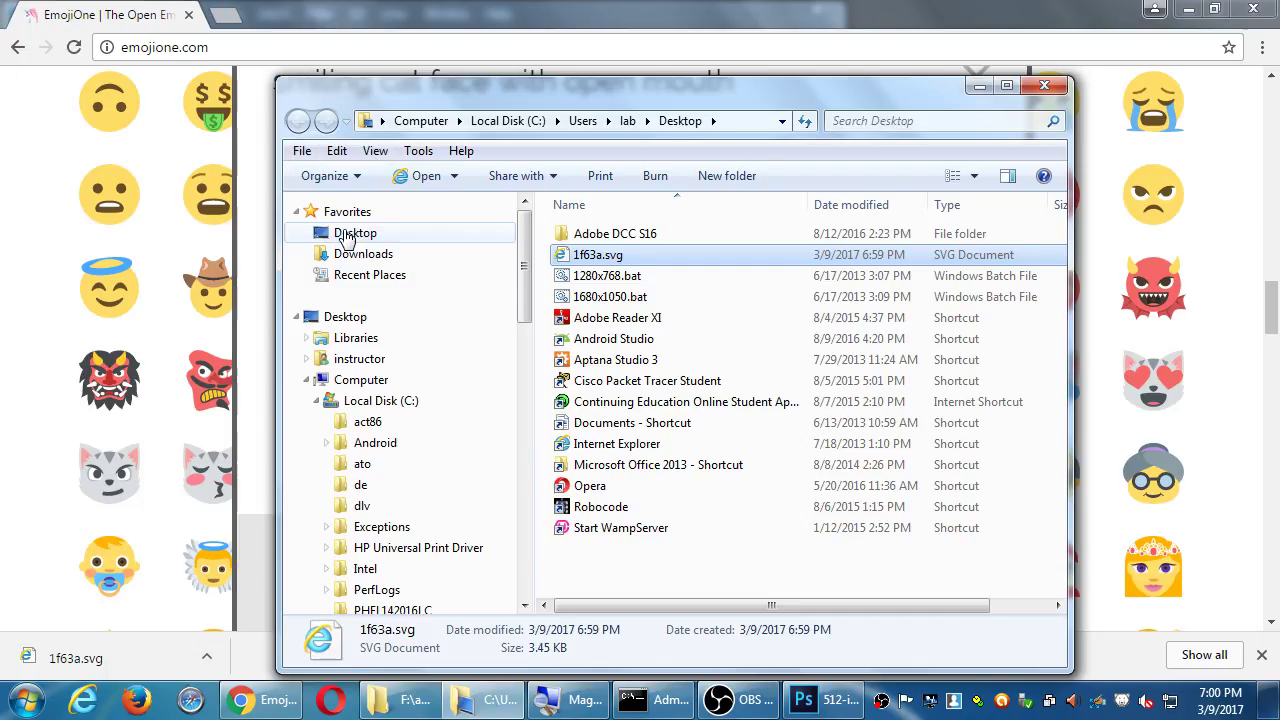
Return to Photoshop's Open dialog, find 1f63a.svg on the Desktop, and open it.
{"action": "left_click", "coordinate": [820, 700]}
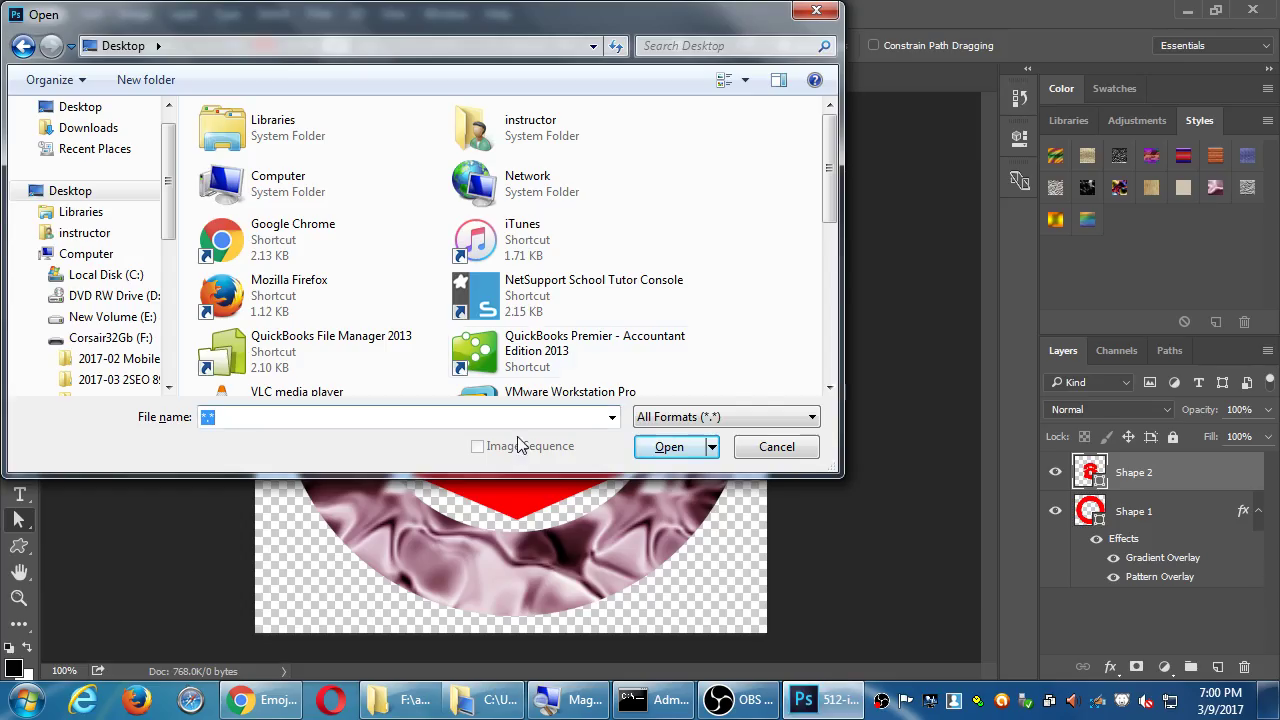
{"action": "left_click", "coordinate": [830, 345]}
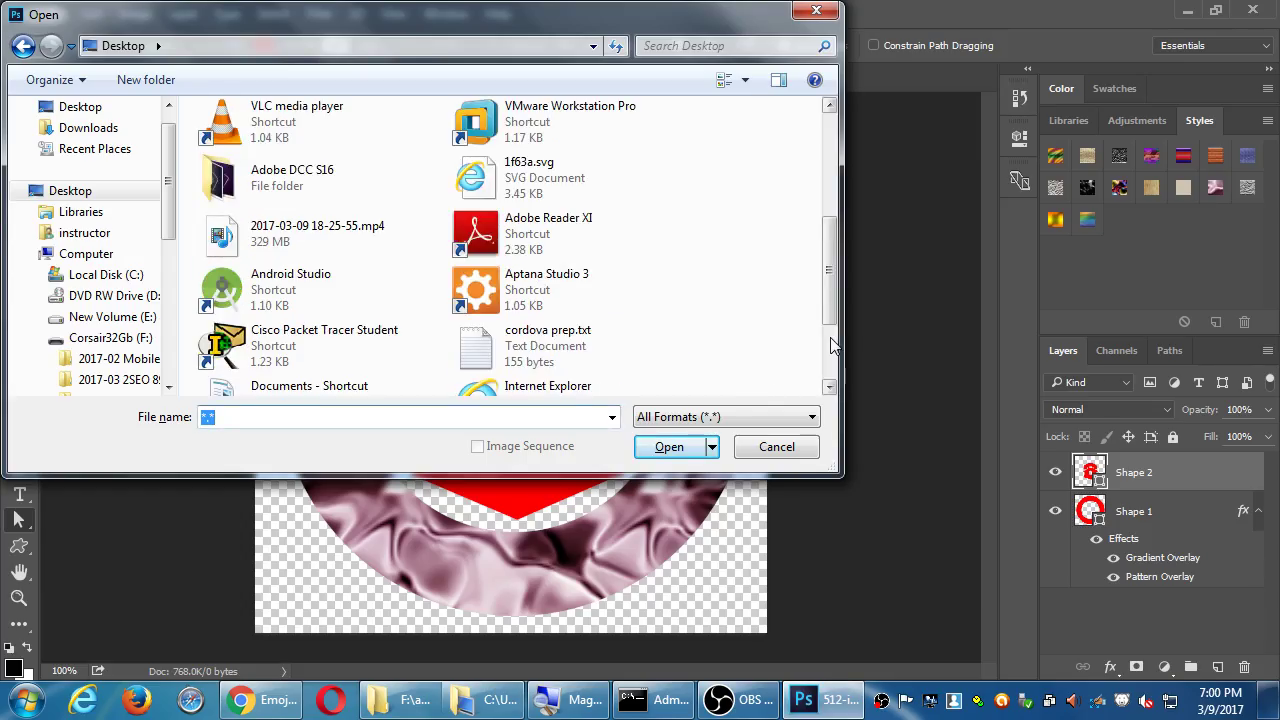
{"action": "double_click", "coordinate": [515, 178]}
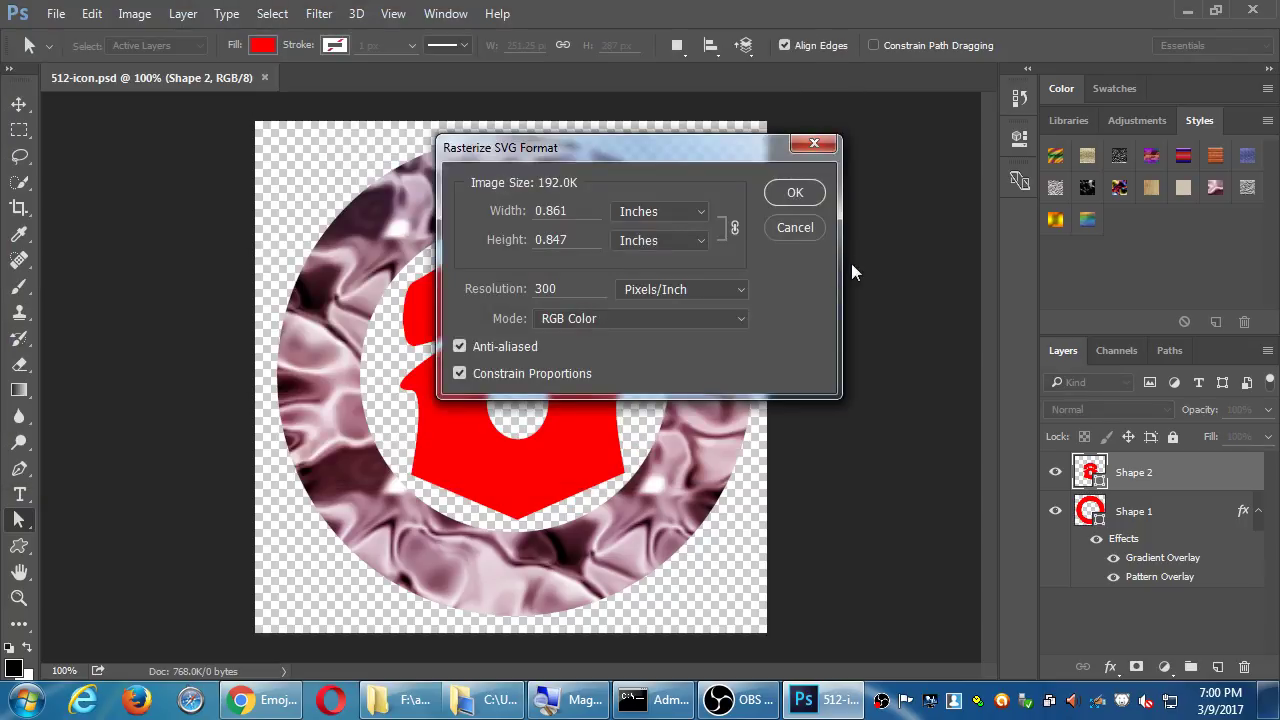
Change the SVG rasterization width and height units to pixels.
{"action": "left_click", "coordinate": [688, 213]}
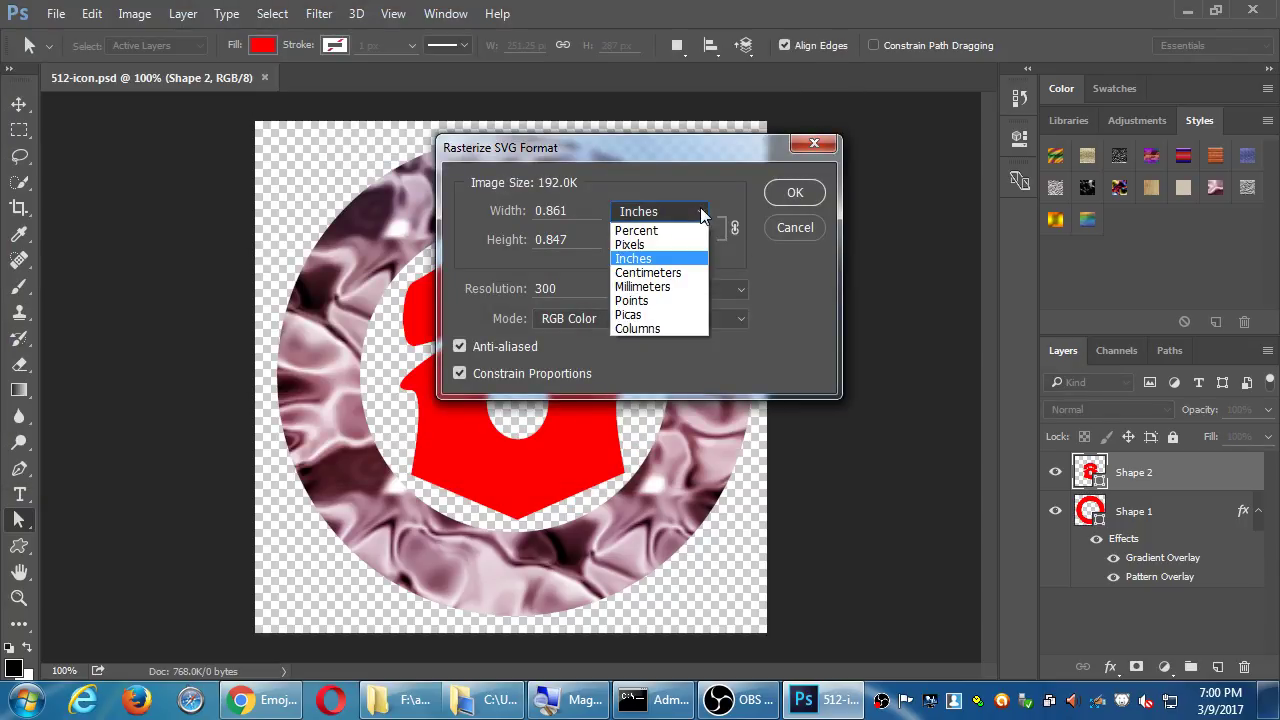
{"action": "left_click", "coordinate": [580, 210]}
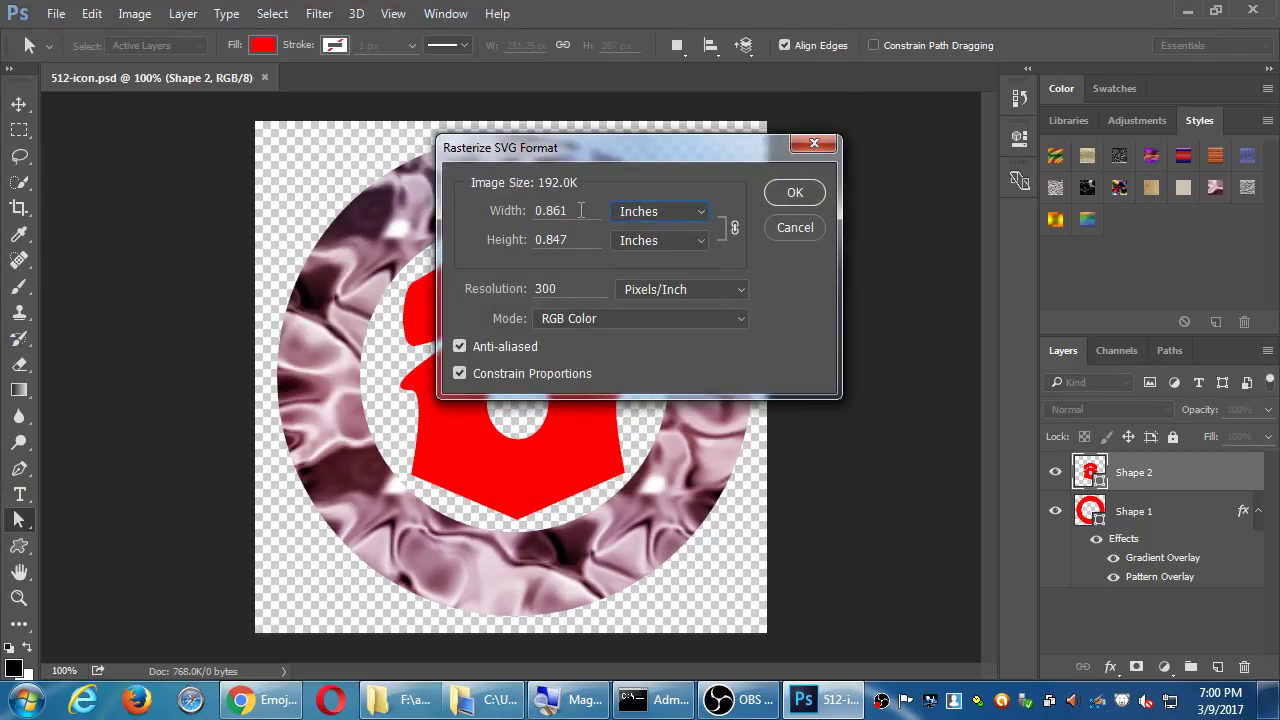
{"action": "left_click", "coordinate": [640, 211]}
{"action": "left_click", "coordinate": [629, 245]}
{"action": "left_click", "coordinate": [650, 240]}
{"action": "left_click", "coordinate": [645, 274]}
Rasterize the SVG at a resolution of 72 pixels/inch and a width of 512 pixels with constrained proportions.
{"action": "key", "text": "shift+Tab"}
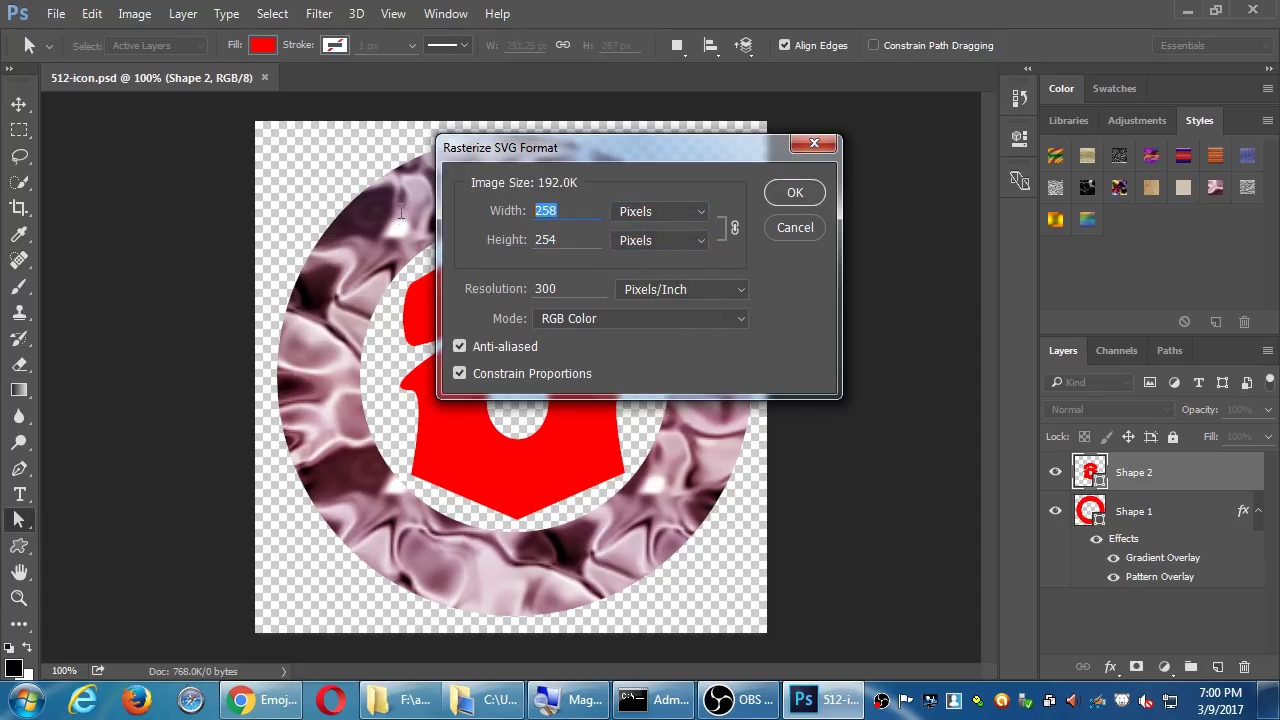
{"action": "type", "text": "512"}
{"action": "key", "text": "Tab"}
{"action": "double_click", "coordinate": [548, 288]}
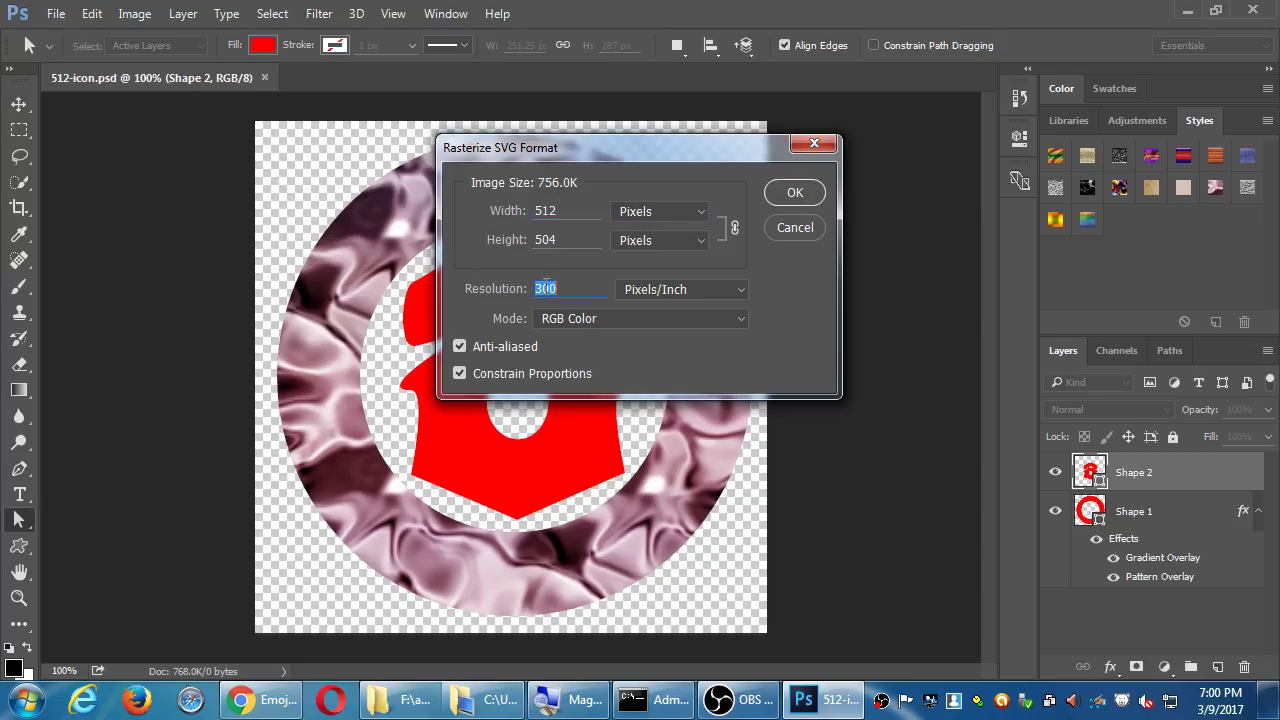
{"action": "type", "text": "72"}
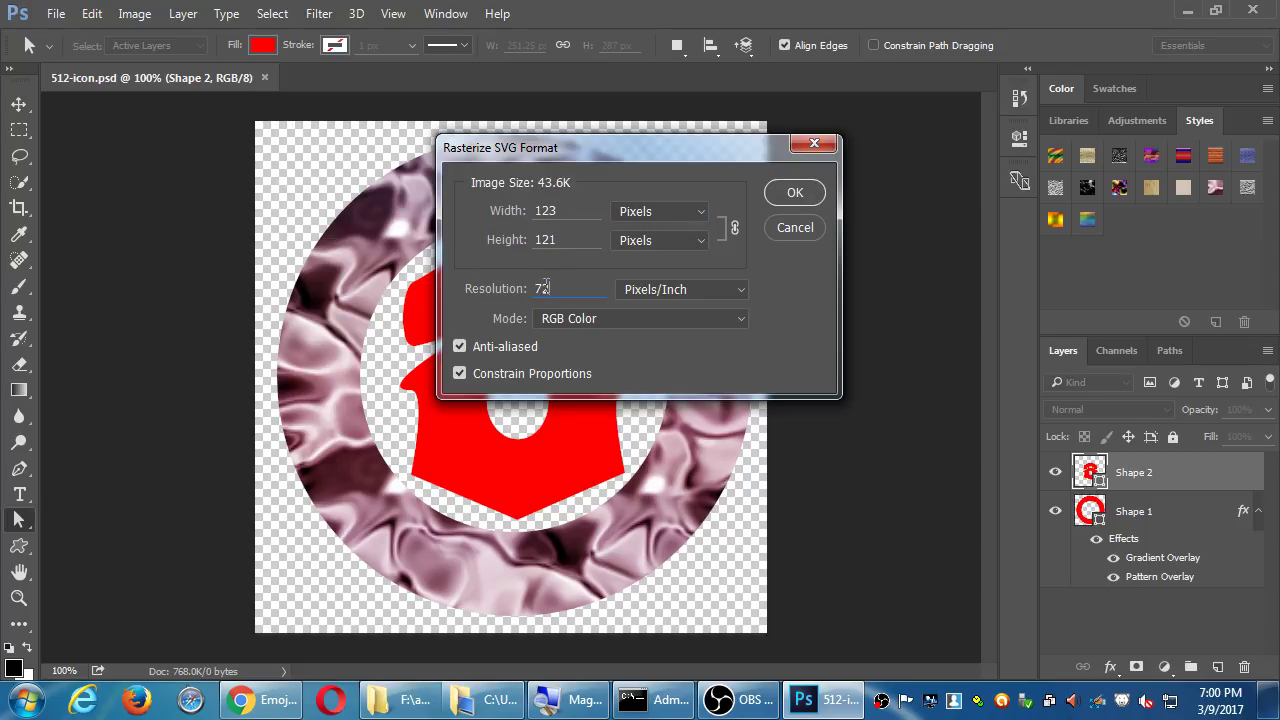
{"action": "double_click", "coordinate": [549, 210]}
{"action": "type", "text": "512"}
{"action": "left_click", "coordinate": [790, 194]}
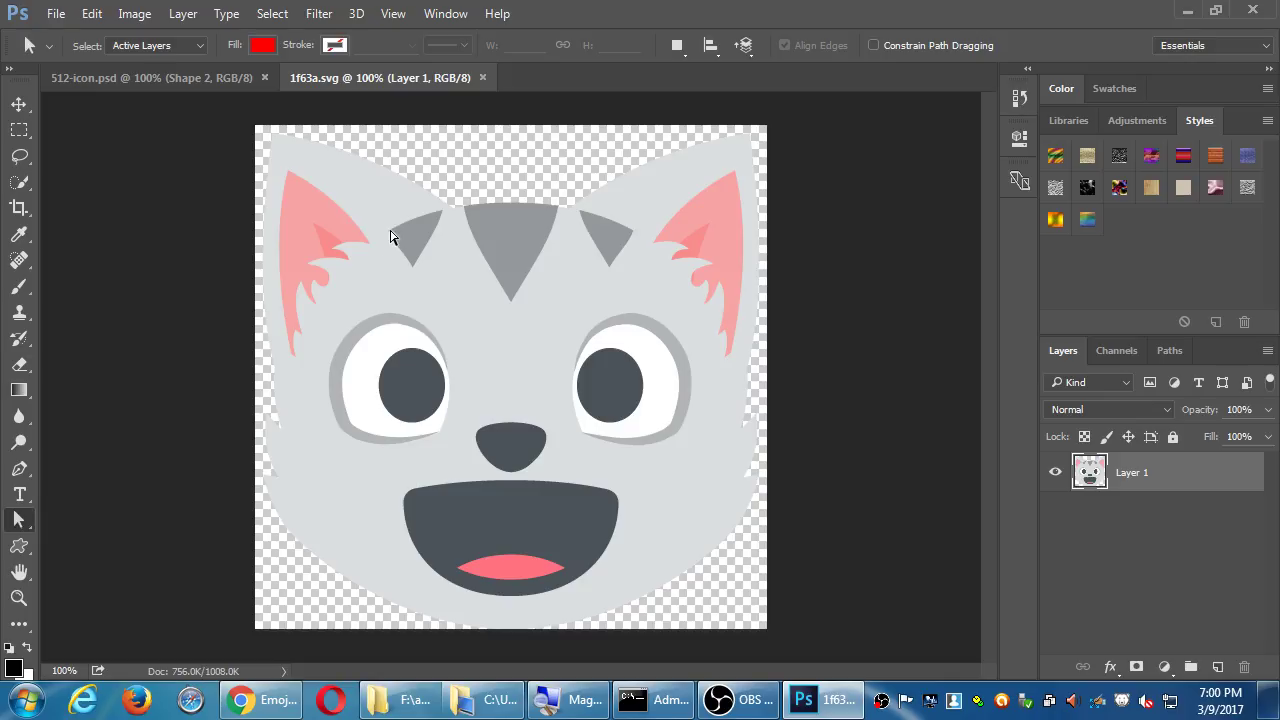
Close the 1f63a.svg cat face document without saving it.
{"action": "left_click_drag", "start_coordinate": [393, 163], "coordinate": [493, 219]}
{"action": "key", "text": "ctrl+w"}
{"action": "left_click", "coordinate": [681, 315]}
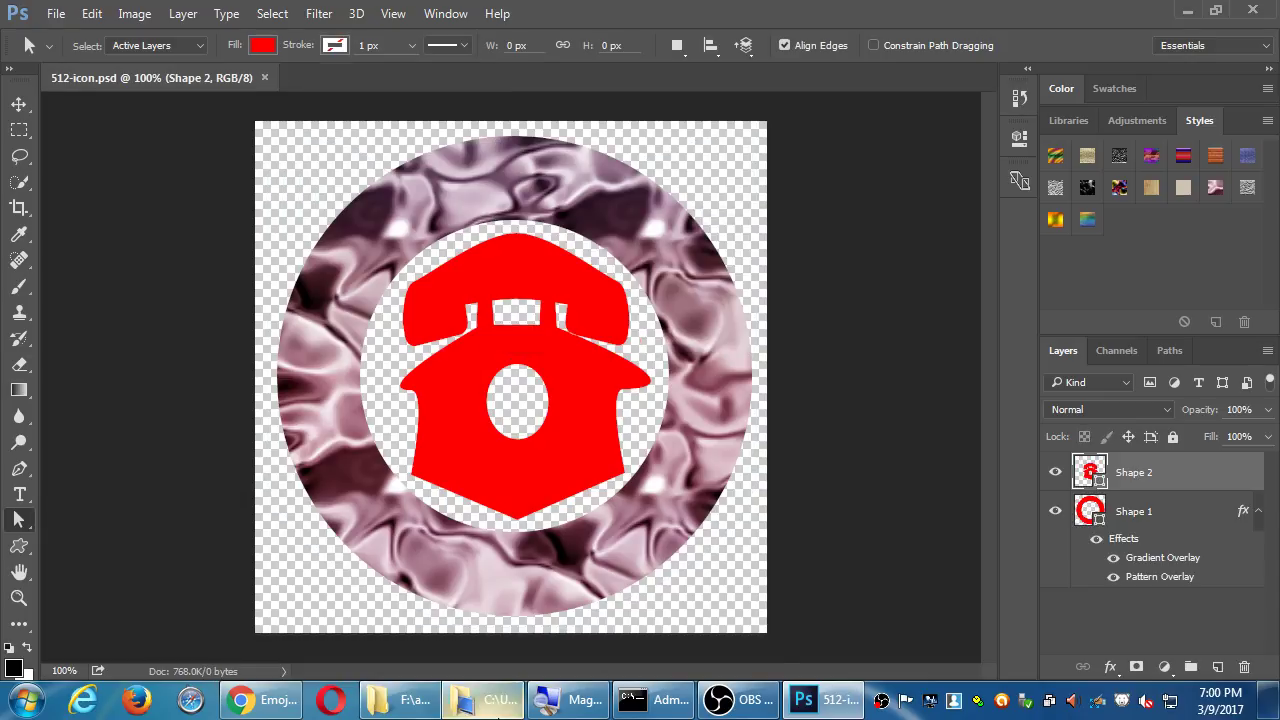
Switch to Chrome, download the cat face as a 512x512 PNG, and move 1f63a.png from its download folder to the Desktop favorite.
{"action": "left_click", "coordinate": [258, 700]}
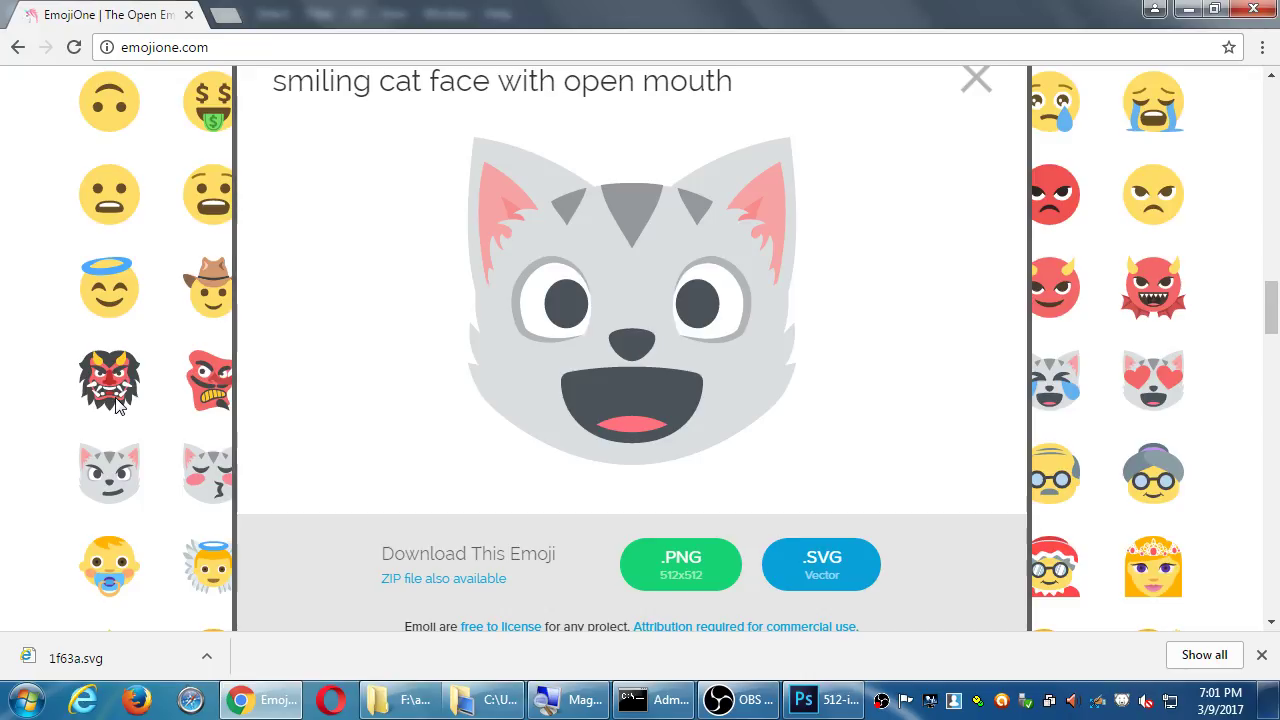
{"action": "left_click", "coordinate": [668, 570]}
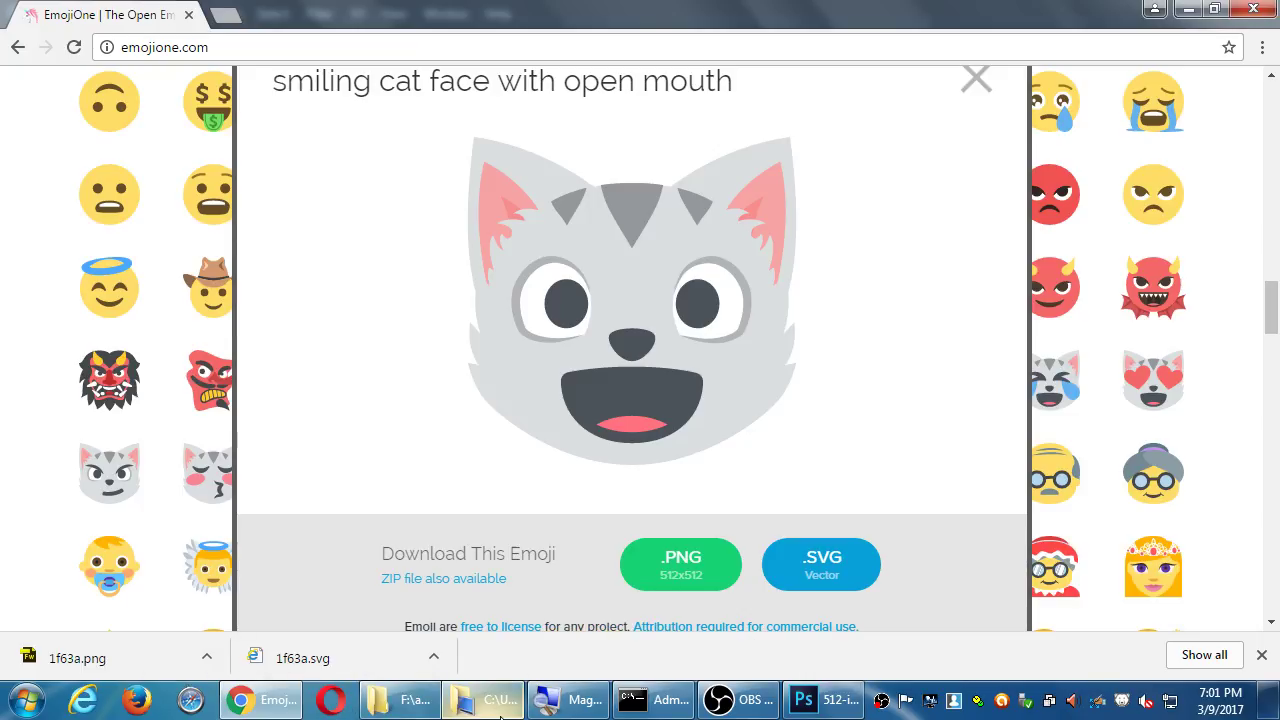
{"action": "left_click", "coordinate": [490, 700]}
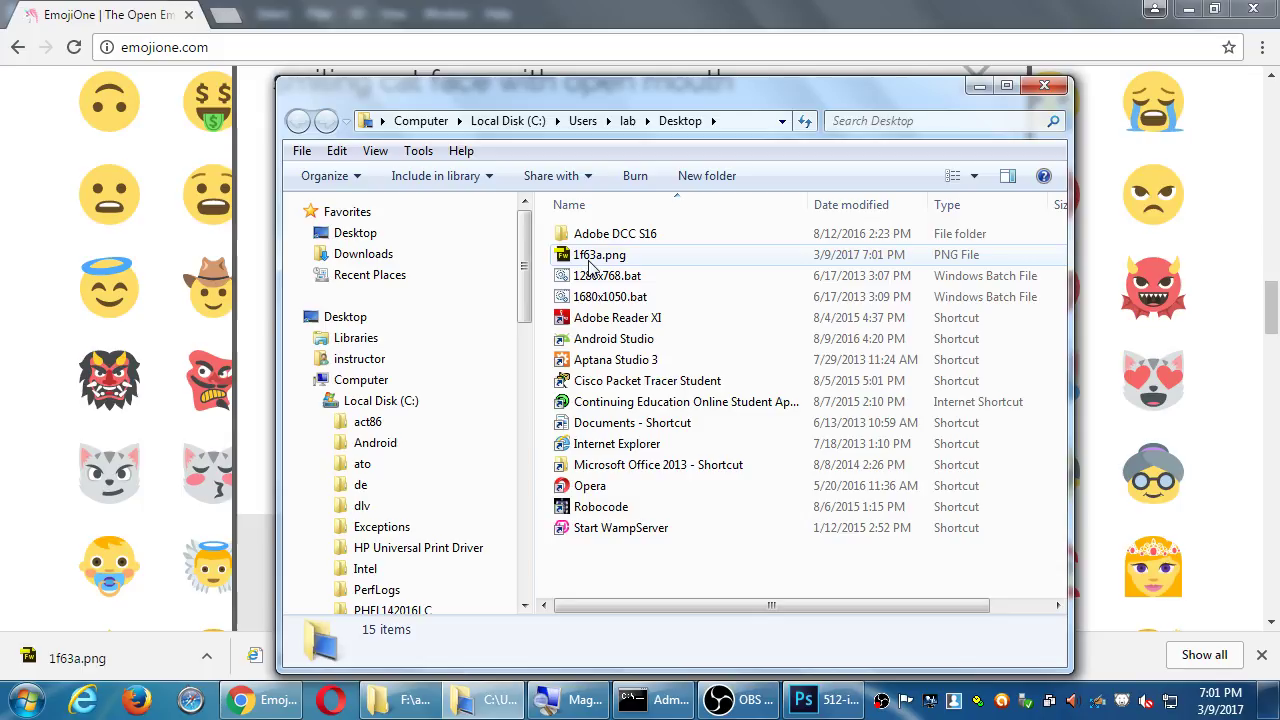
{"action": "left_click_drag", "start_coordinate": [590, 262], "coordinate": [355, 234]}
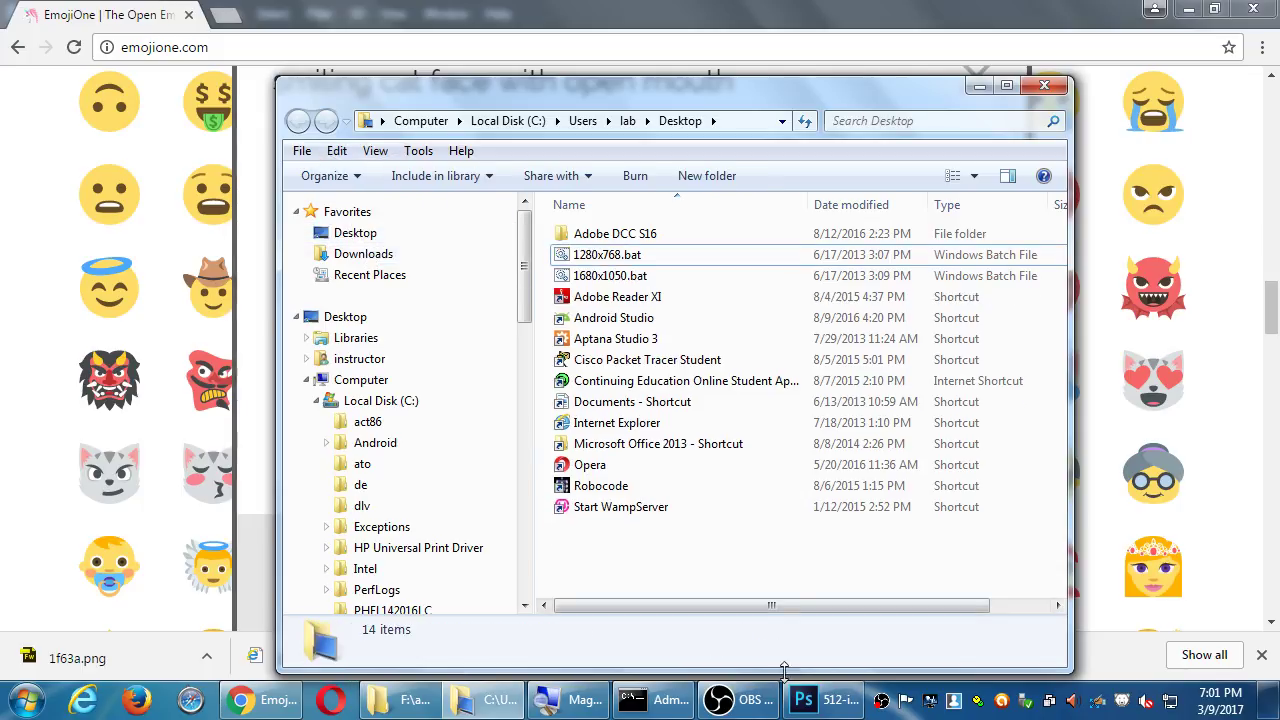
Switch to Photoshop and place 1f63a.png from the Desktop as an embedded image in 512-icon.psd at 100% scale.
{"action": "left_click", "coordinate": [805, 699]}
{"action": "left_click", "coordinate": [55, 14]}
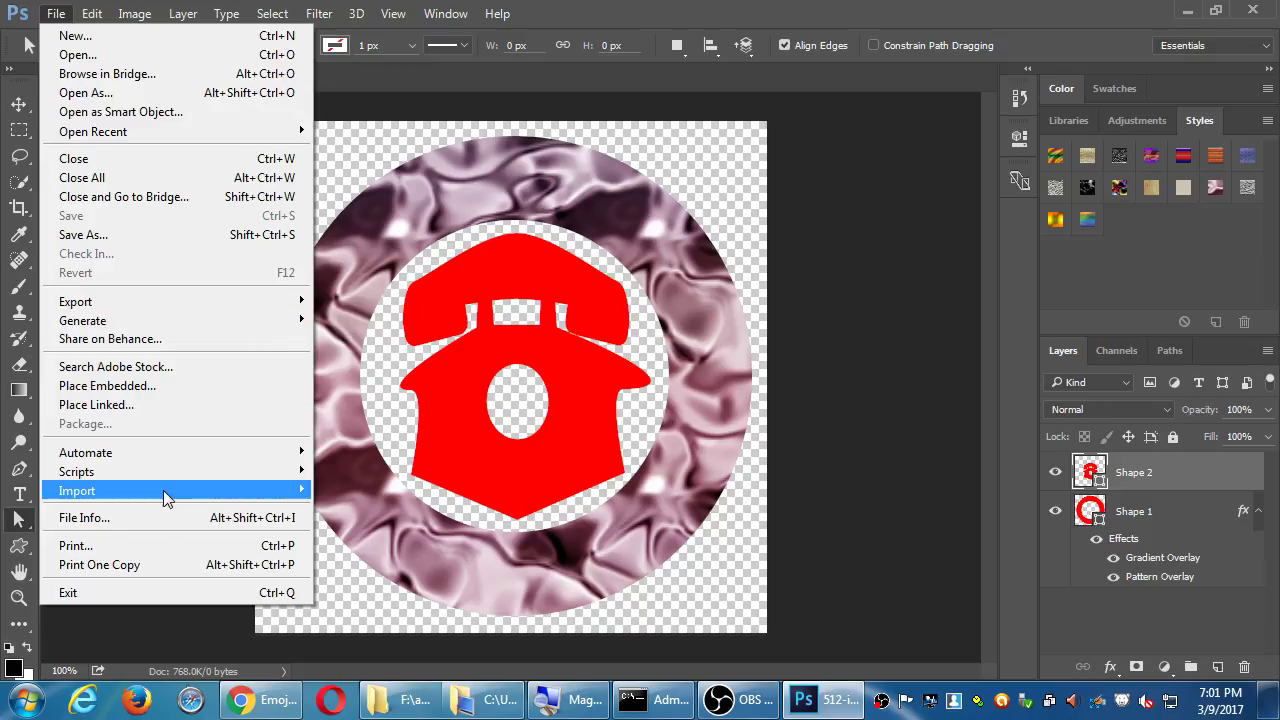
{"action": "mouse_move", "coordinate": [163, 490]}
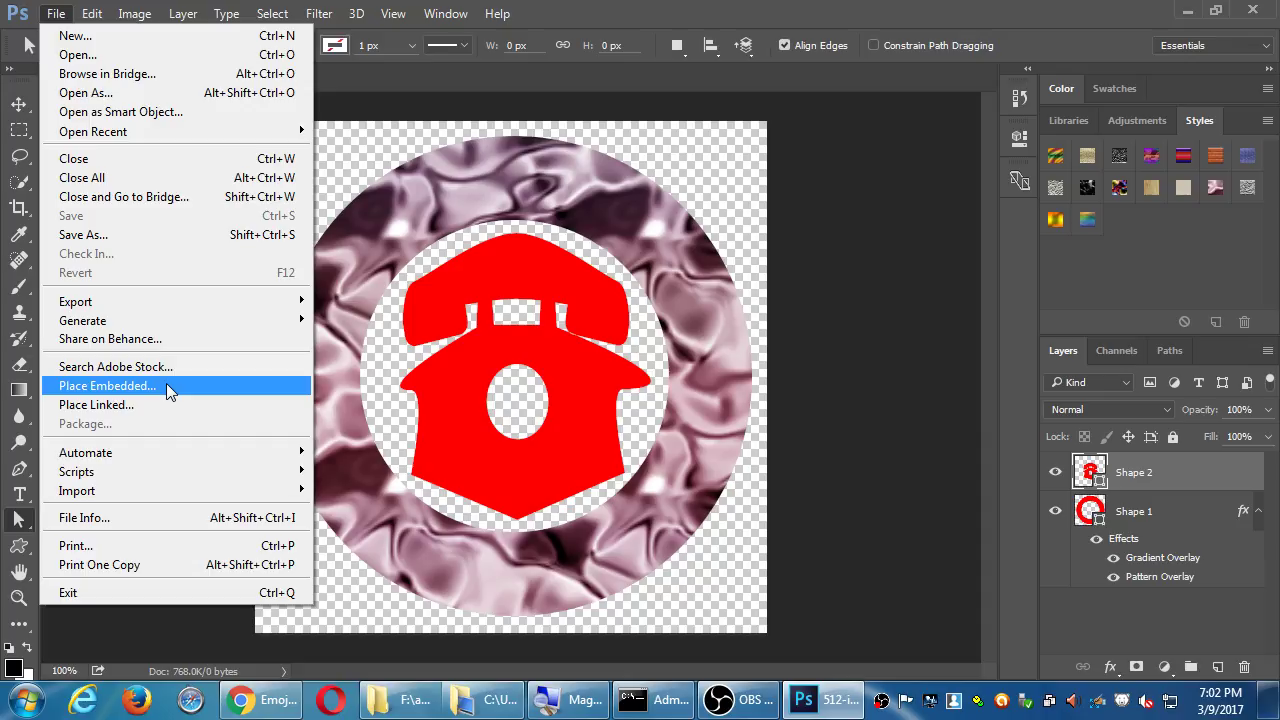
{"action": "left_click", "coordinate": [168, 390]}
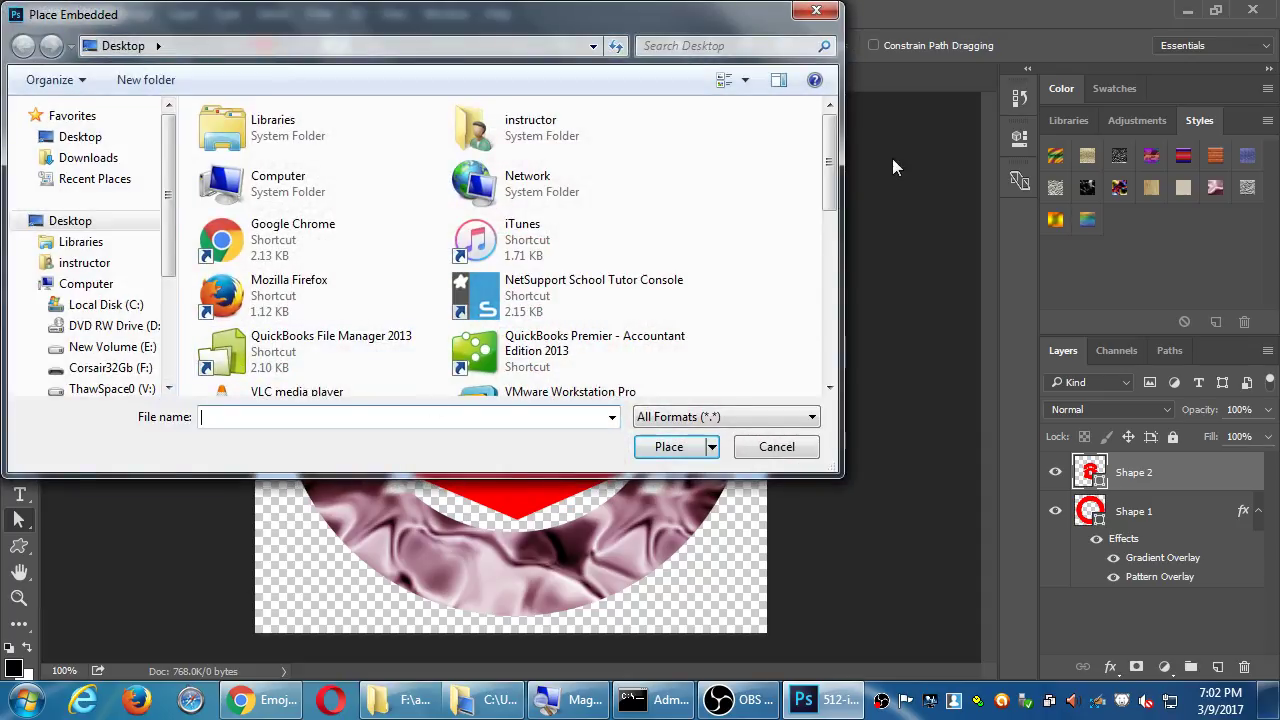
{"action": "scroll", "coordinate": [836, 155], "scroll_direction": "down", "scroll_amount": 5}
{"action": "left_click", "coordinate": [523, 286]}
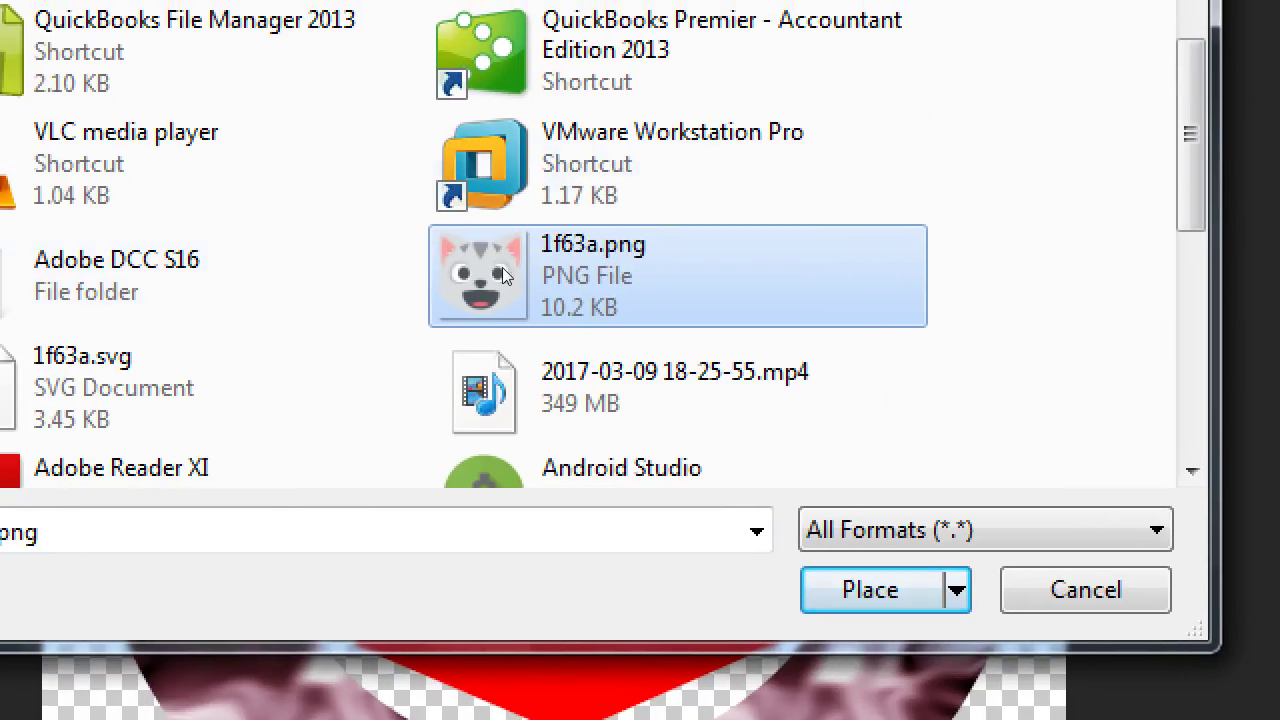
{"action": "double_click", "coordinate": [478, 279]}
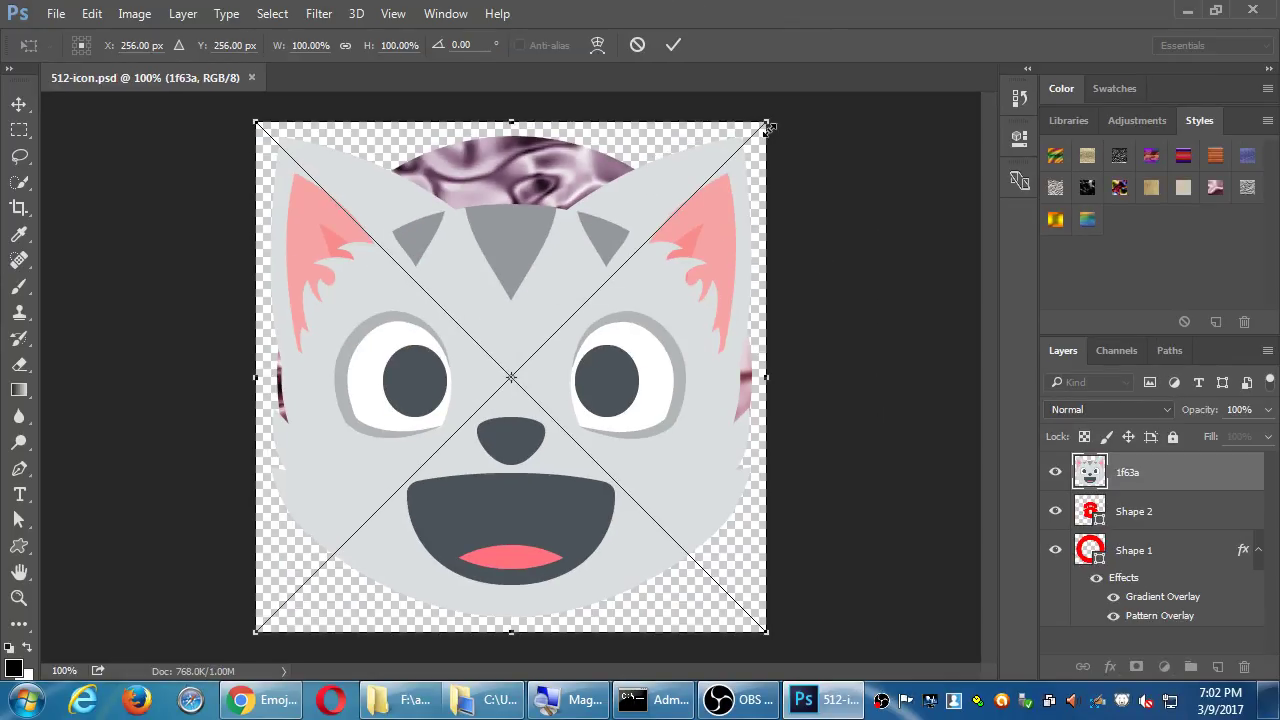
{"action": "left_click_drag", "start_coordinate": [767, 122], "coordinate": [743, 155]}
{"action": "key", "text": "ctrl+z"}
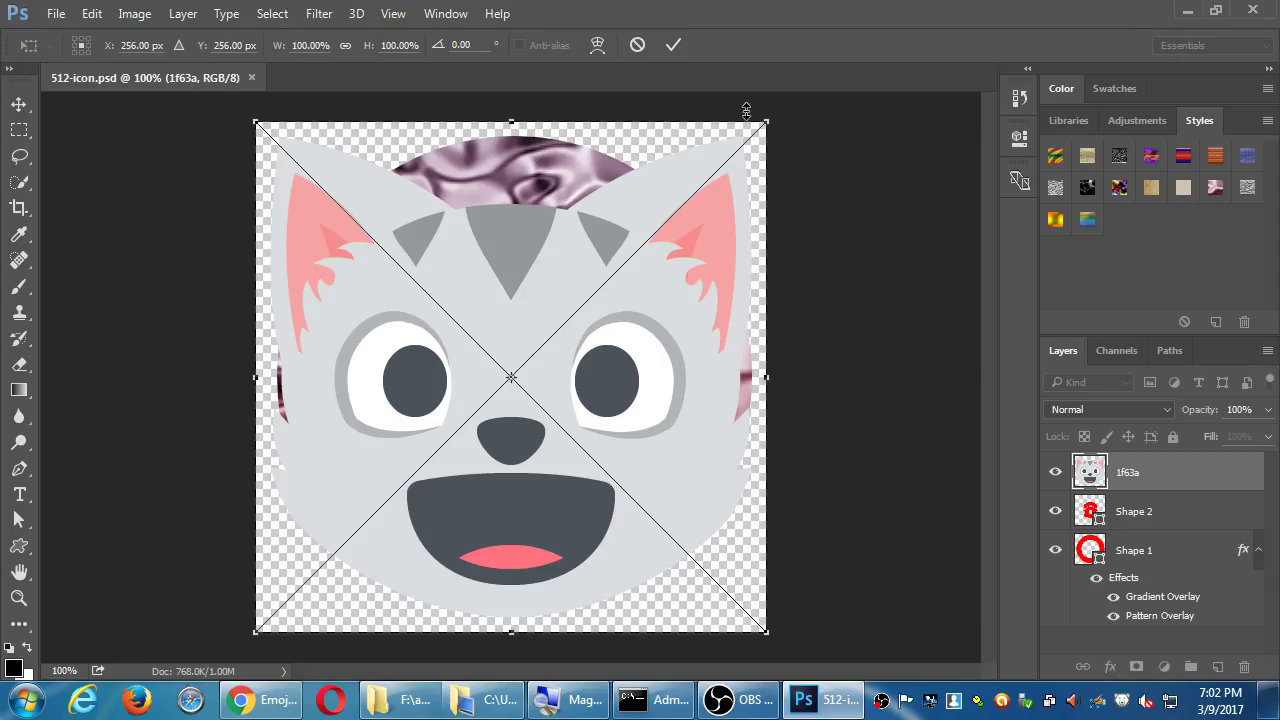
{"action": "left_click", "coordinate": [674, 46]}
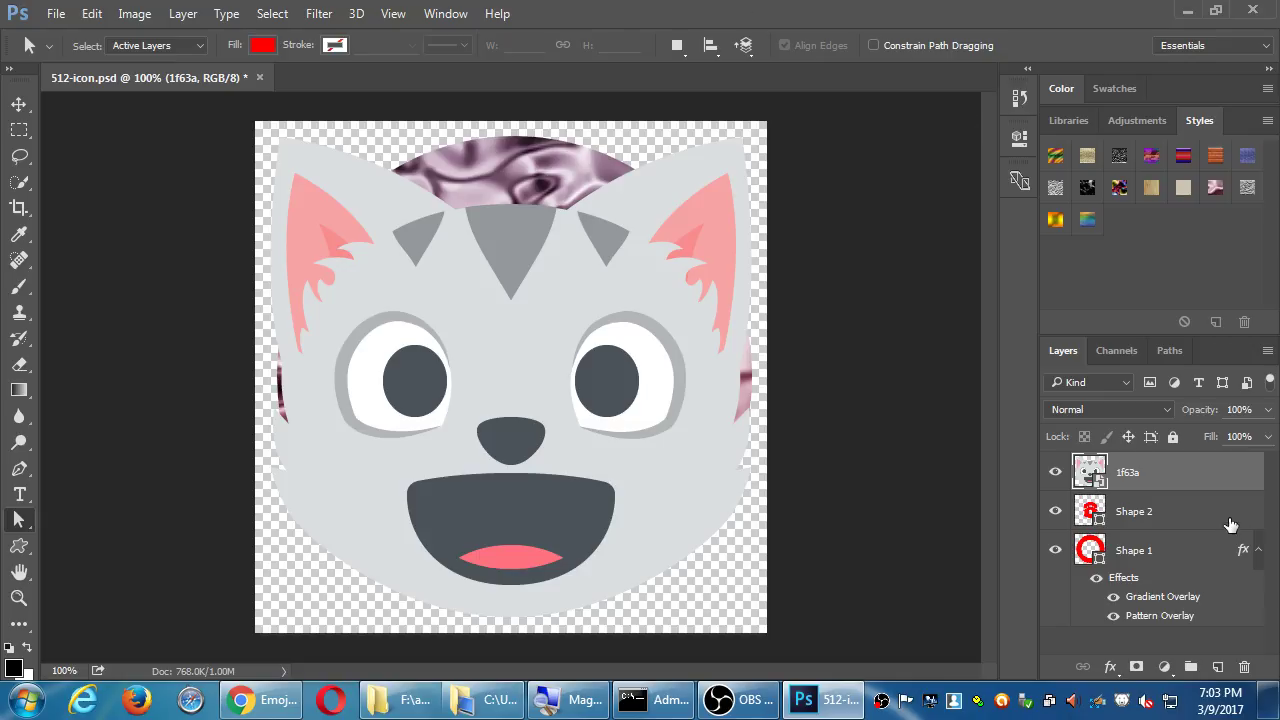
Collapse Shape 1's effects, hide the Shape 1 and Shape 2 layers, and save 512-icon.psd.
{"action": "left_click", "coordinate": [1257, 557]}
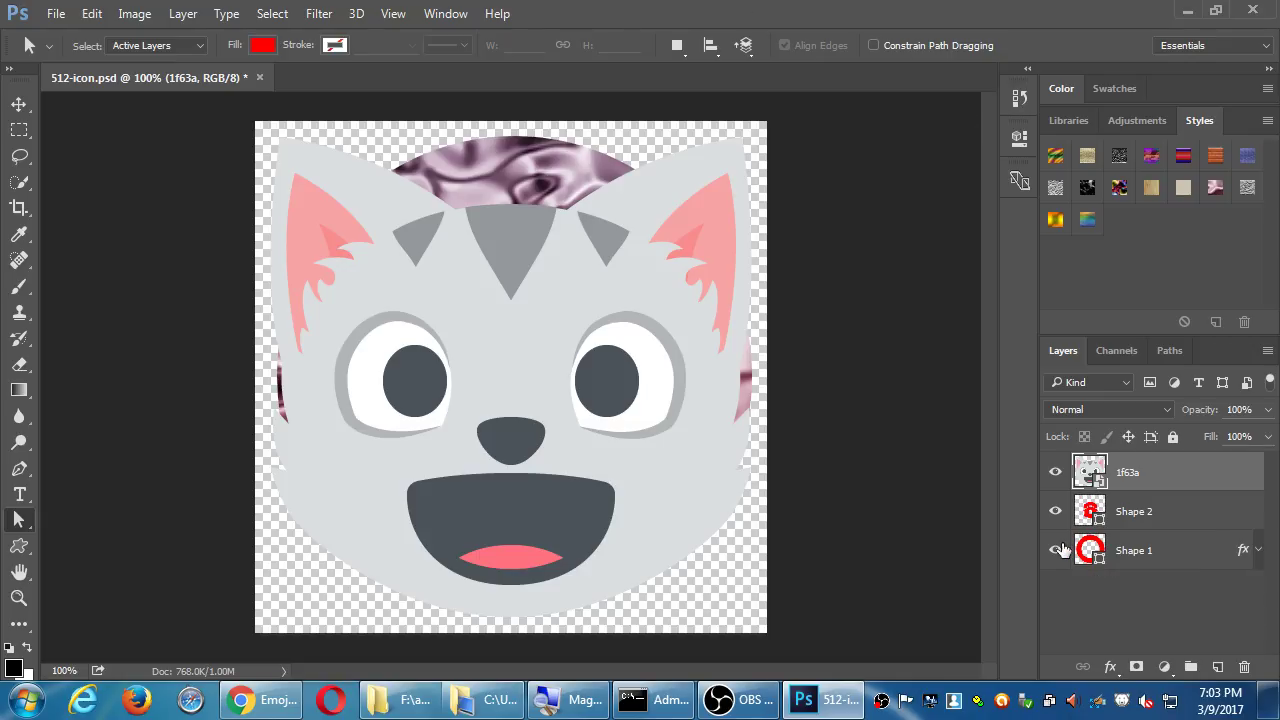
{"action": "left_click", "coordinate": [1055, 550]}
{"action": "left_click", "coordinate": [1056, 512]}
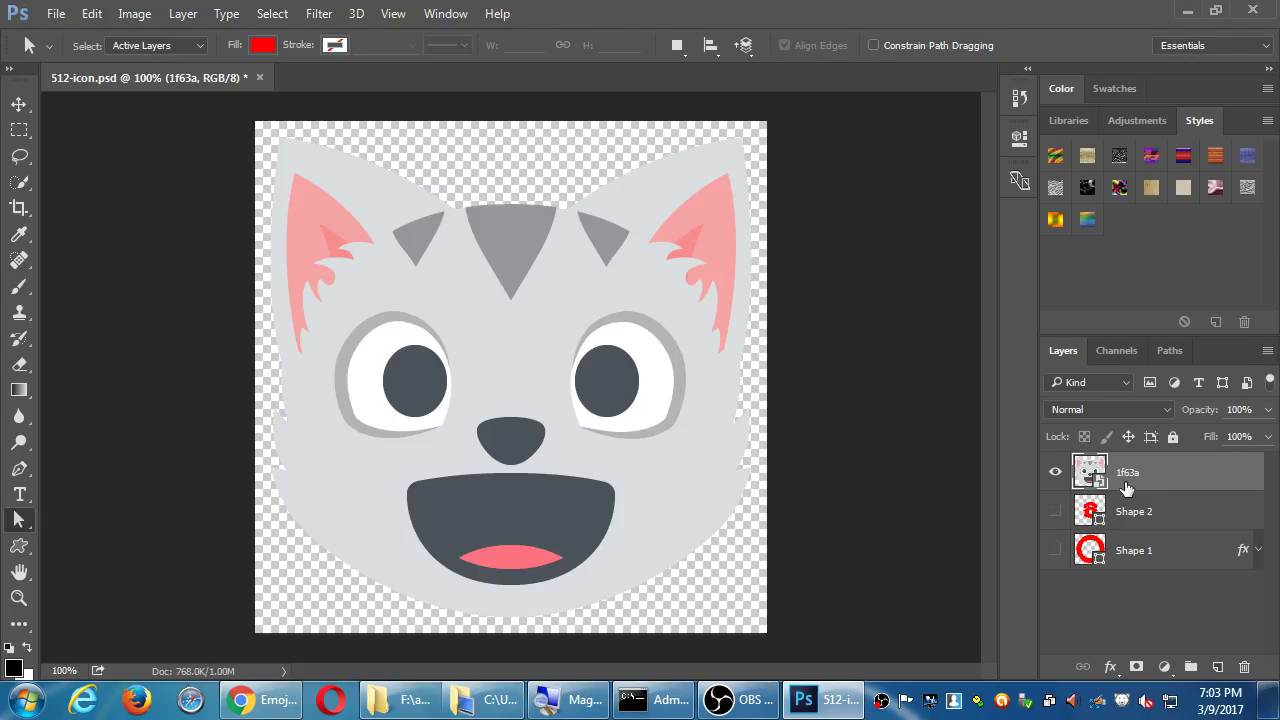
{"action": "key", "text": "ctrl+s"}
{"action": "left_click", "coordinate": [134, 14]}
{"action": "mouse_move", "coordinate": [143, 67]}
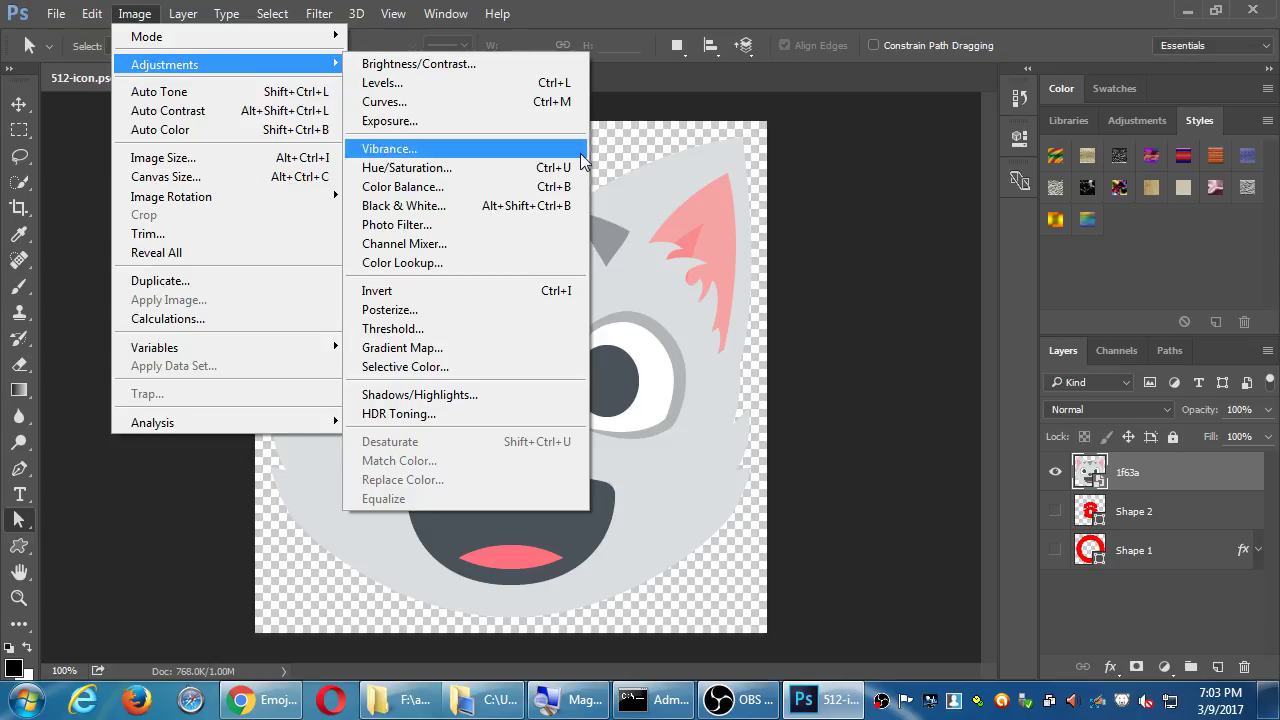
{"action": "left_click", "coordinate": [686, 8]}
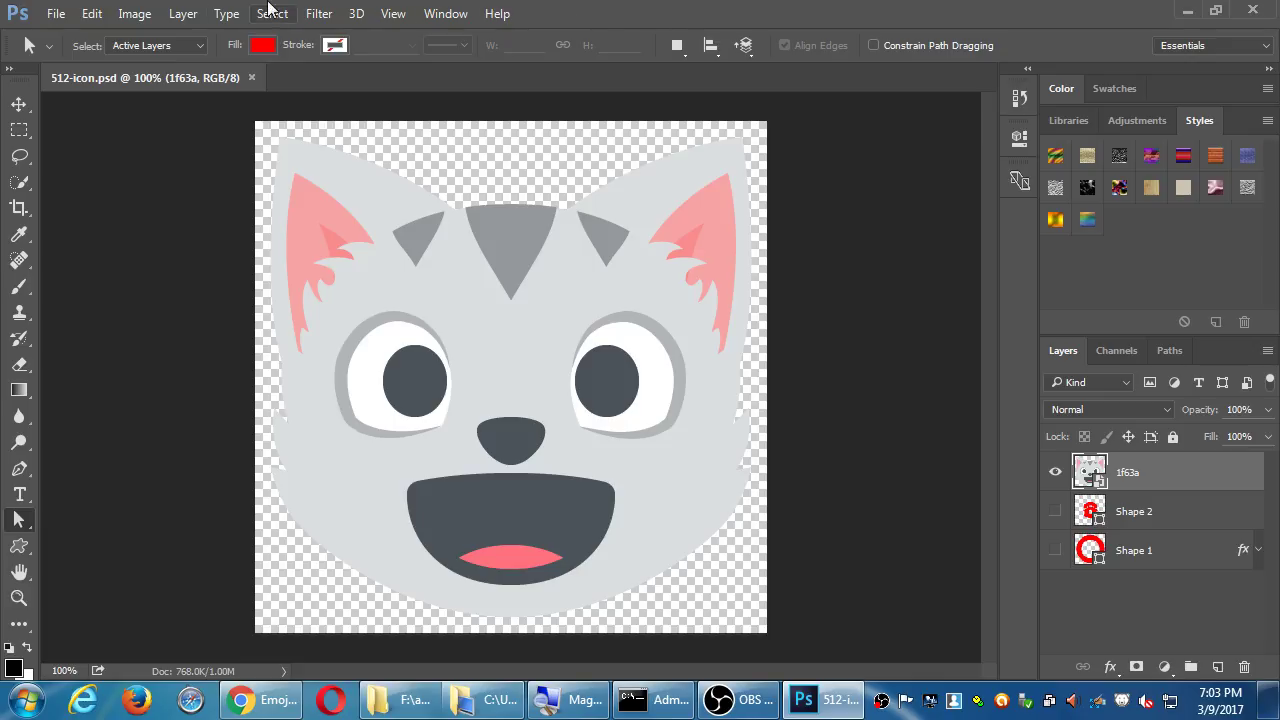
Start a Hue/Saturation adjustment on the 1f63a layer with hue -52, saturation +30 and lightness +5.
{"action": "left_click", "coordinate": [134, 14]}
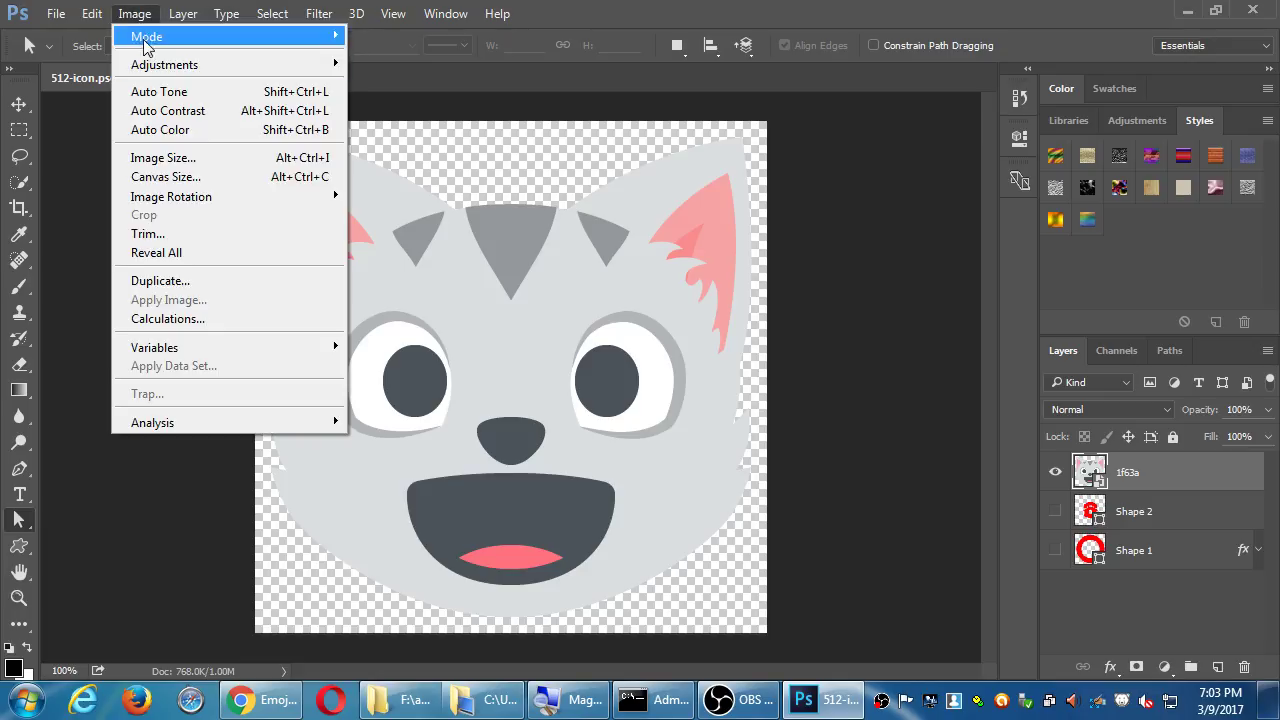
{"action": "mouse_move", "coordinate": [152, 65]}
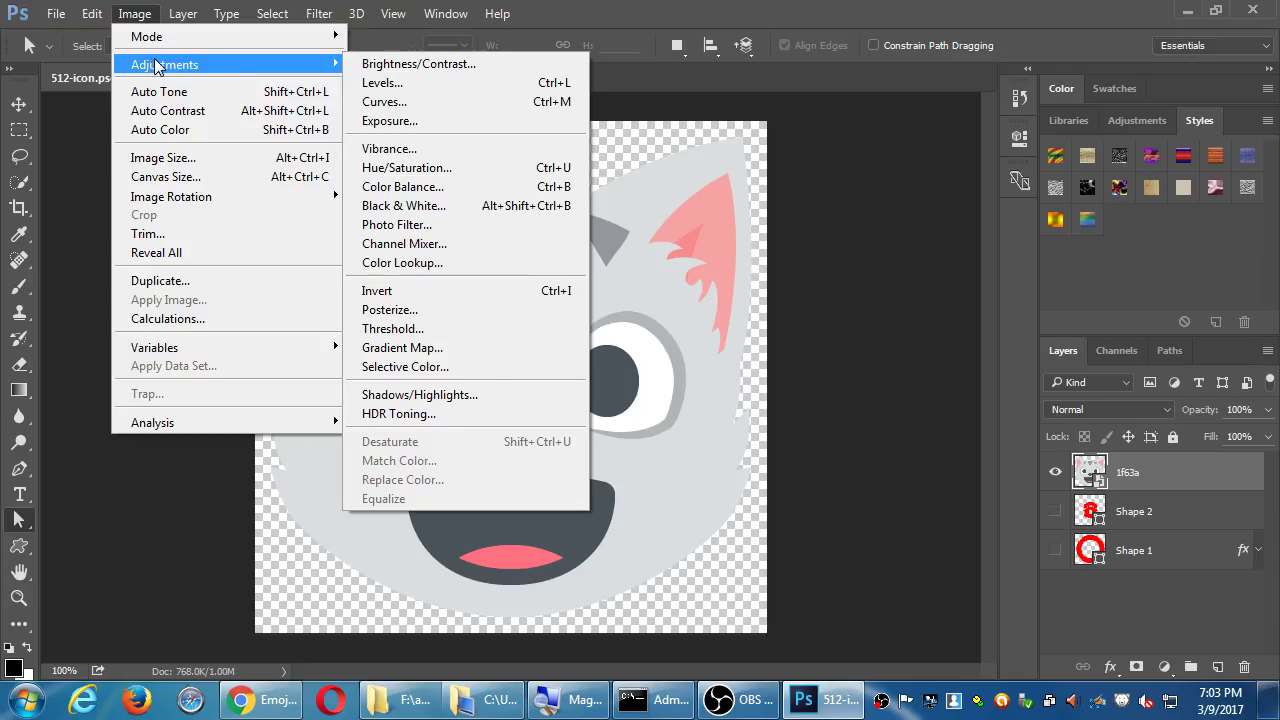
{"action": "left_click", "coordinate": [424, 172]}
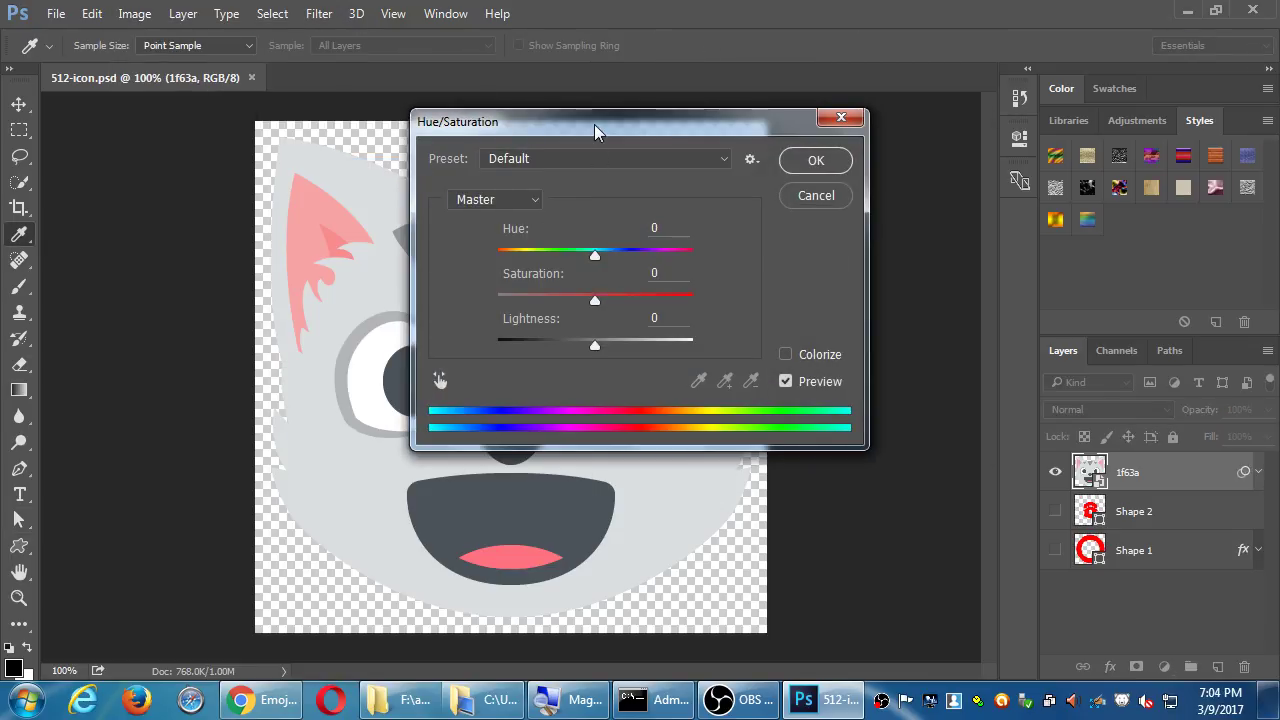
{"action": "left_click_drag", "start_coordinate": [599, 131], "coordinate": [947, 134]}
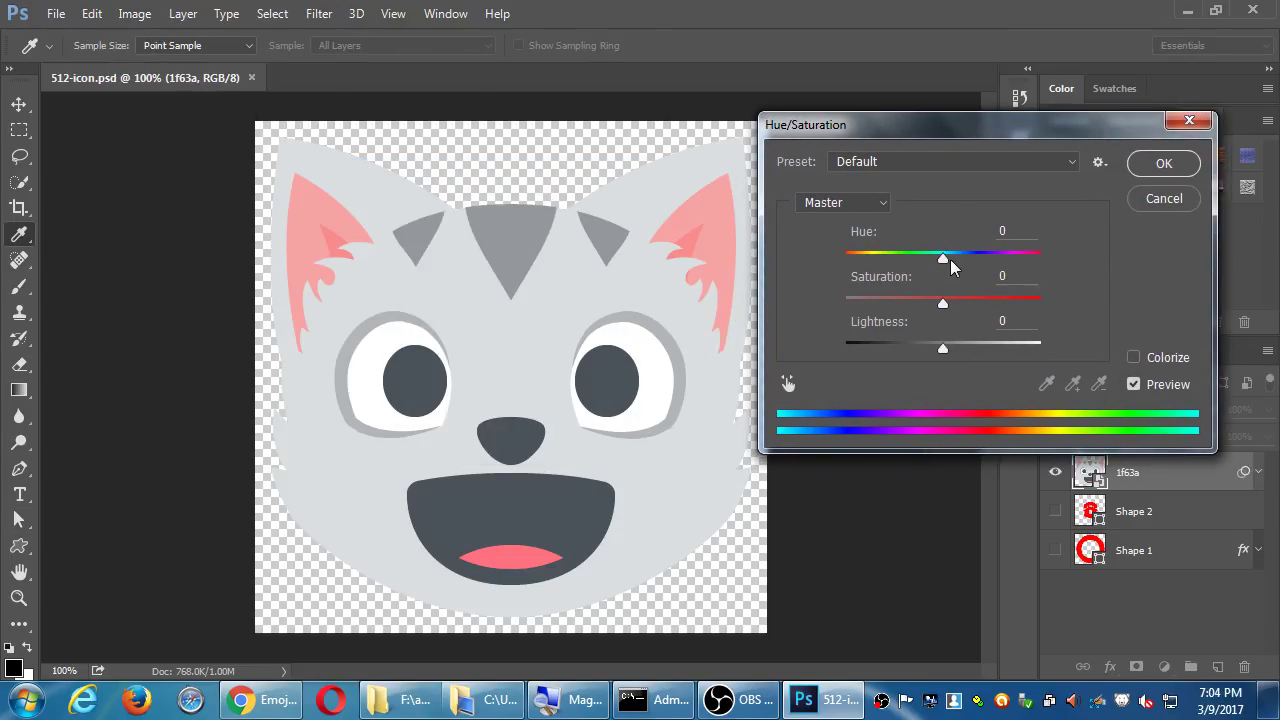
{"action": "left_click_drag", "start_coordinate": [943, 260], "coordinate": [895, 262]}
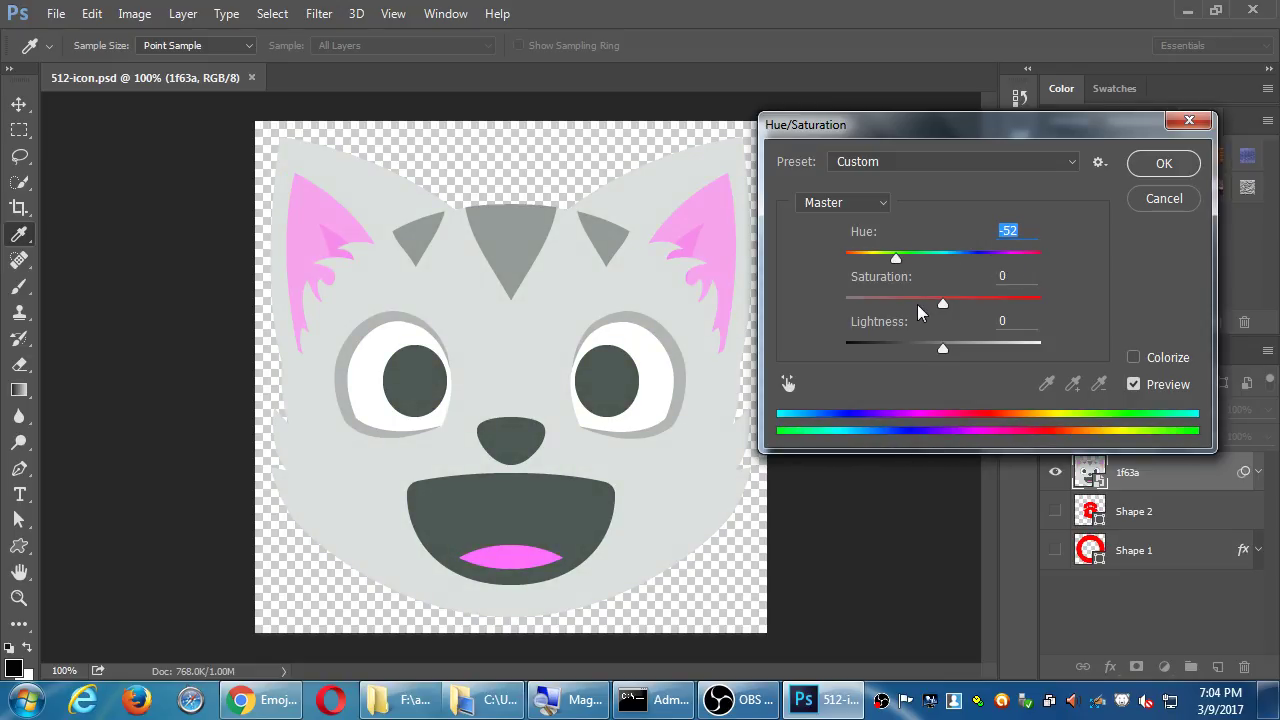
{"action": "left_click_drag", "start_coordinate": [942, 304], "coordinate": [975, 300]}
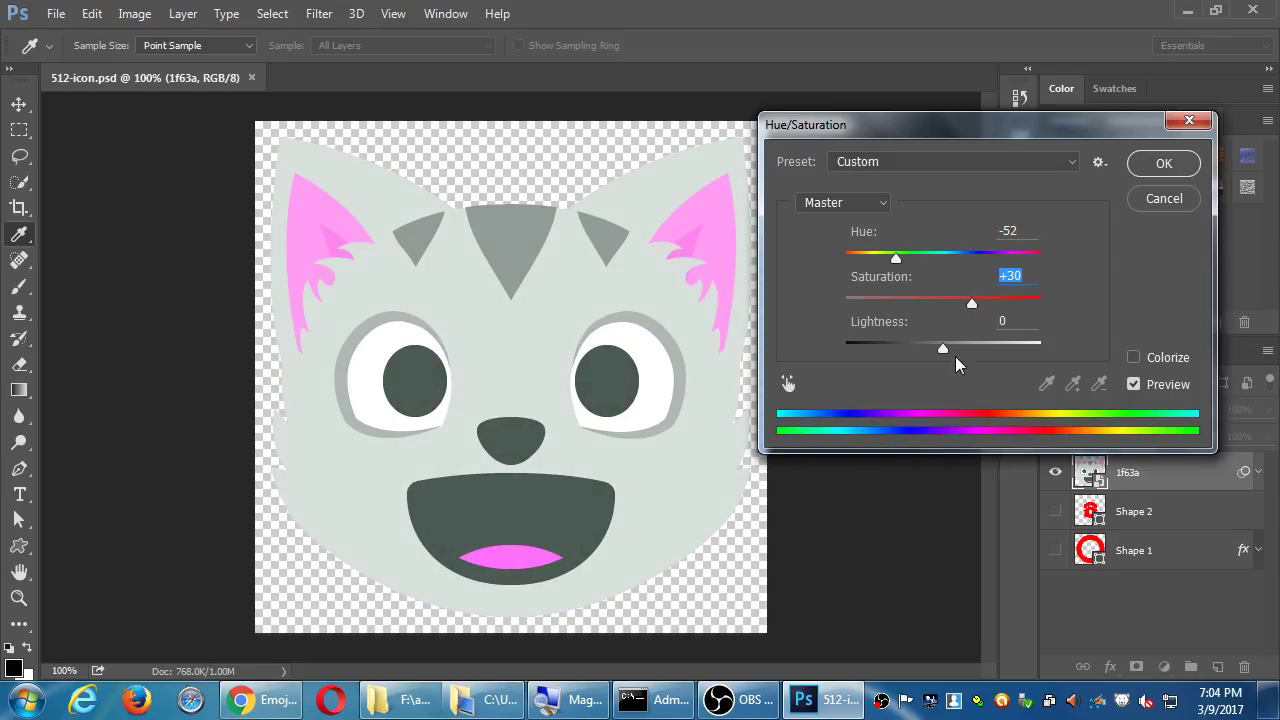
{"action": "left_click_drag", "start_coordinate": [943, 348], "coordinate": [962, 352]}
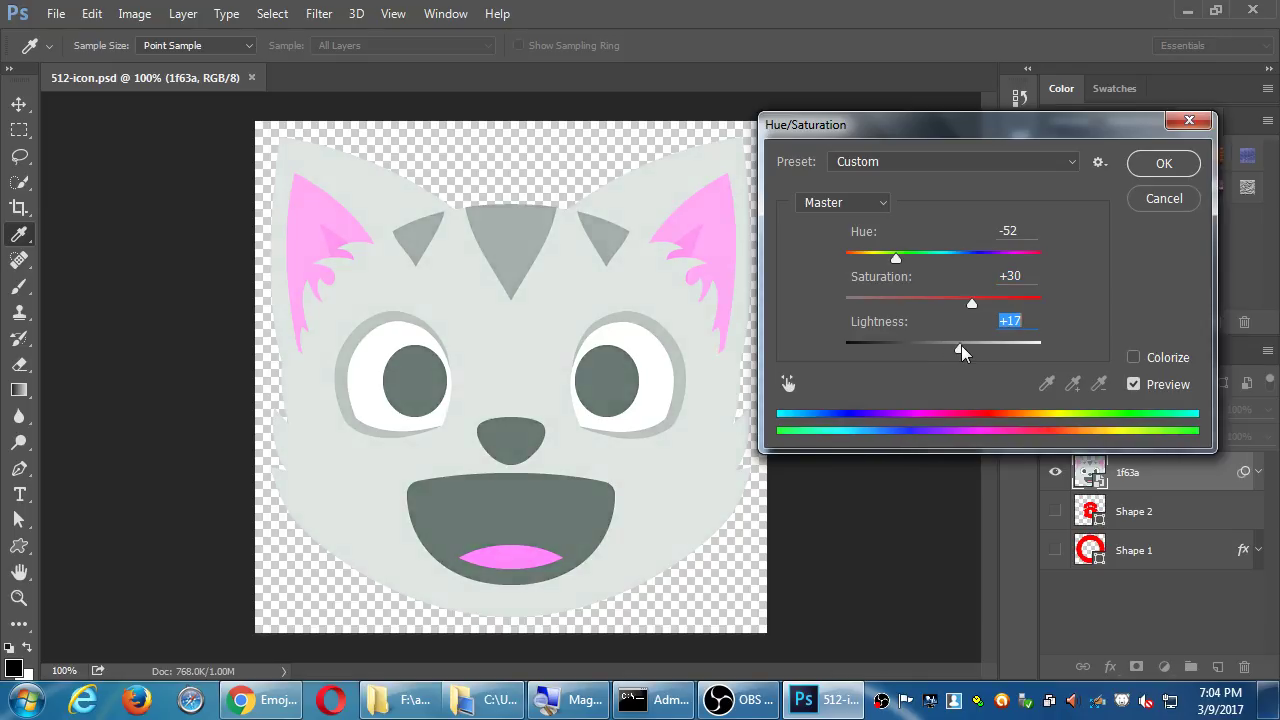
Try colorizing the cat face with saturation 54, first at hue 149 and then at hue 307.
{"action": "left_click", "coordinate": [1155, 368]}
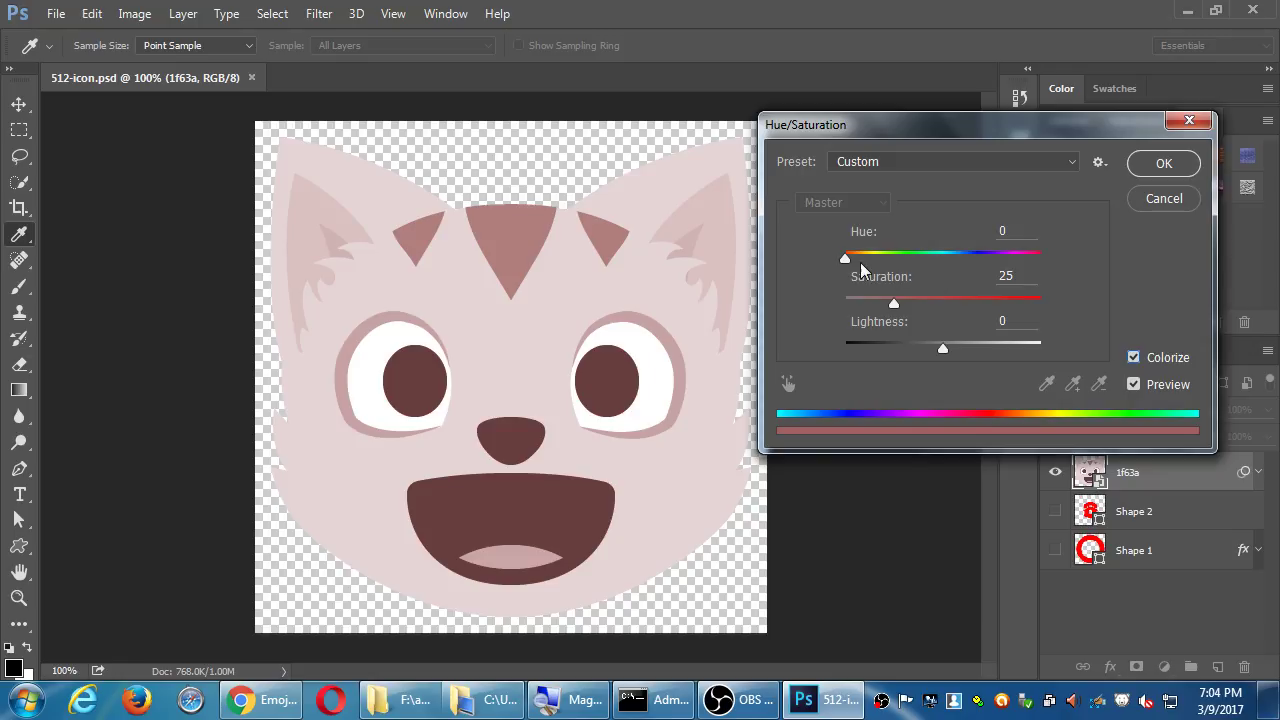
{"action": "left_click_drag", "start_coordinate": [846, 260], "coordinate": [925, 260]}
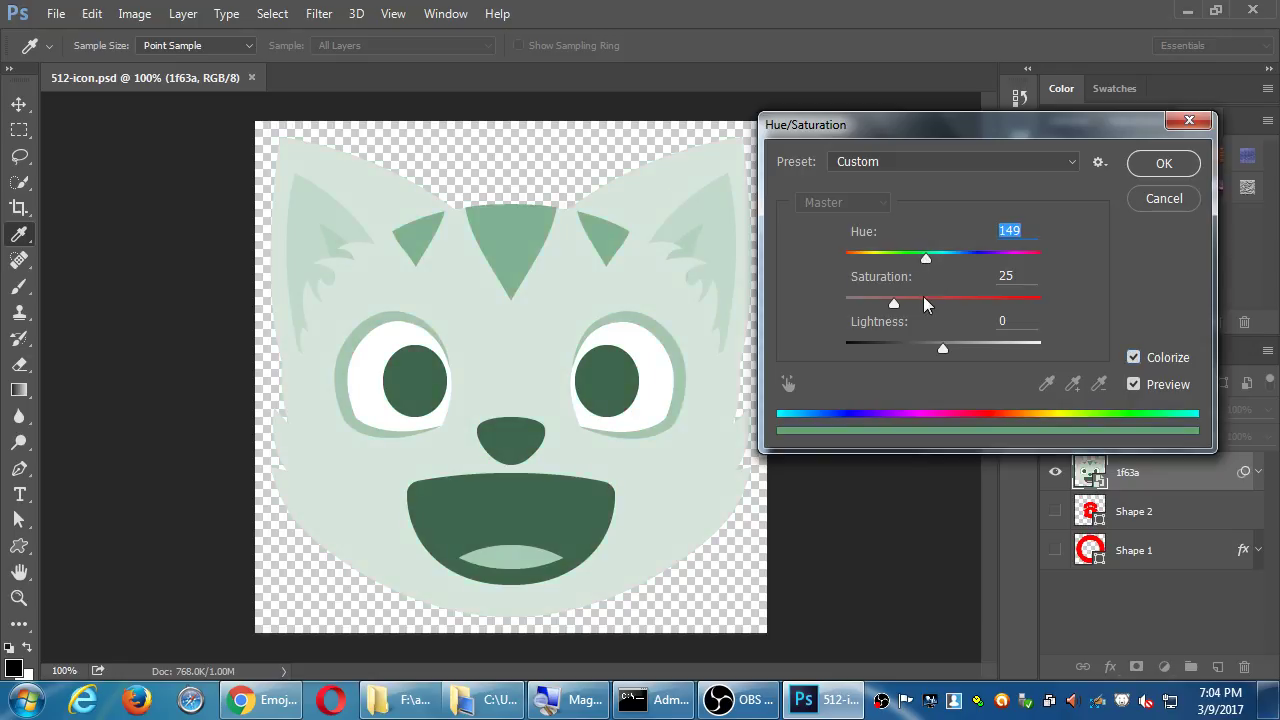
{"action": "left_click_drag", "start_coordinate": [893, 303], "coordinate": [951, 303]}
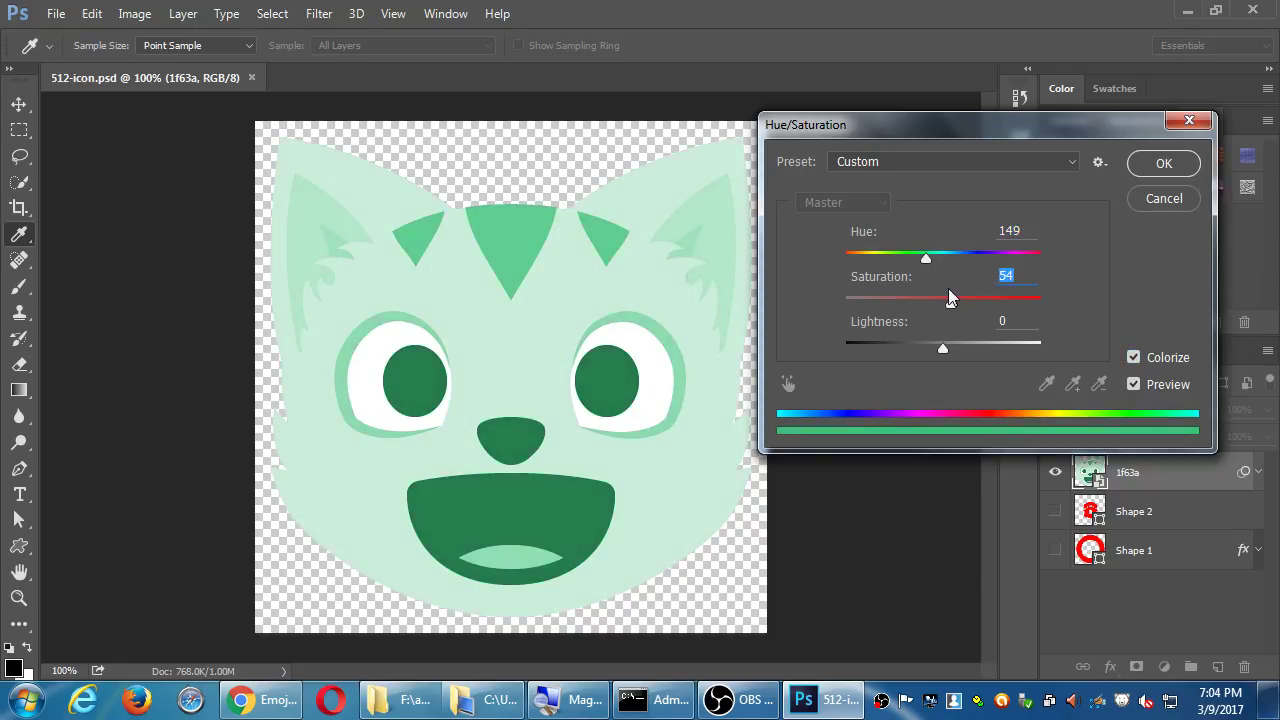
{"action": "left_click_drag", "start_coordinate": [925, 258], "coordinate": [1013, 257]}
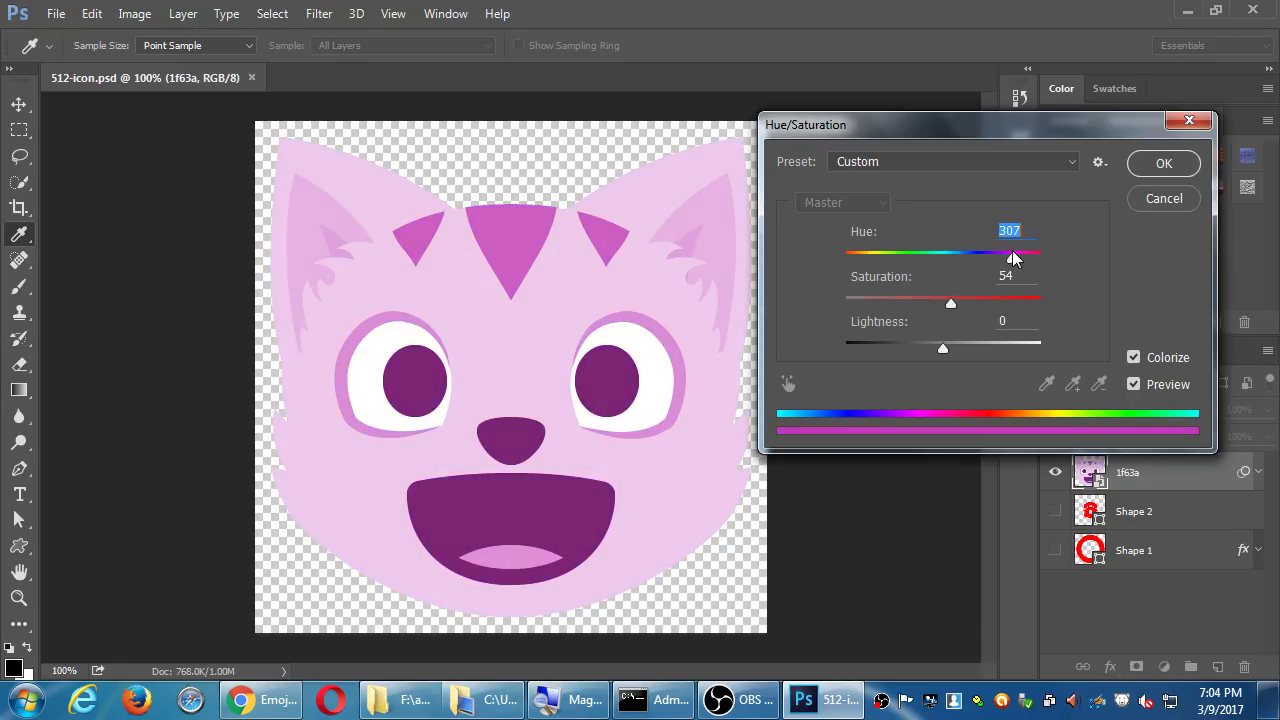
Turn off Colorize, set the hue to +180, and apply the Hue/Saturation adjustment to the cat face.
{"action": "left_click", "coordinate": [1133, 357]}
{"action": "left_click_drag", "start_coordinate": [896, 259], "coordinate": [1069, 277]}
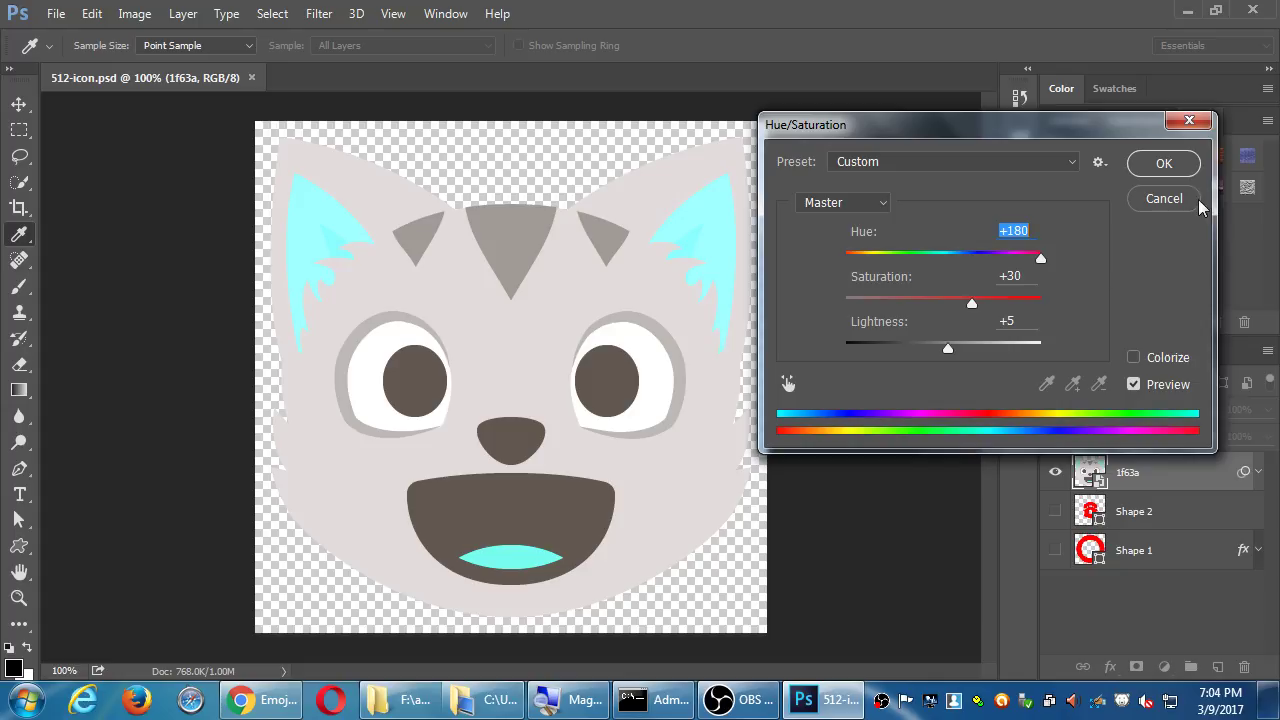
{"action": "left_click", "coordinate": [1163, 165]}
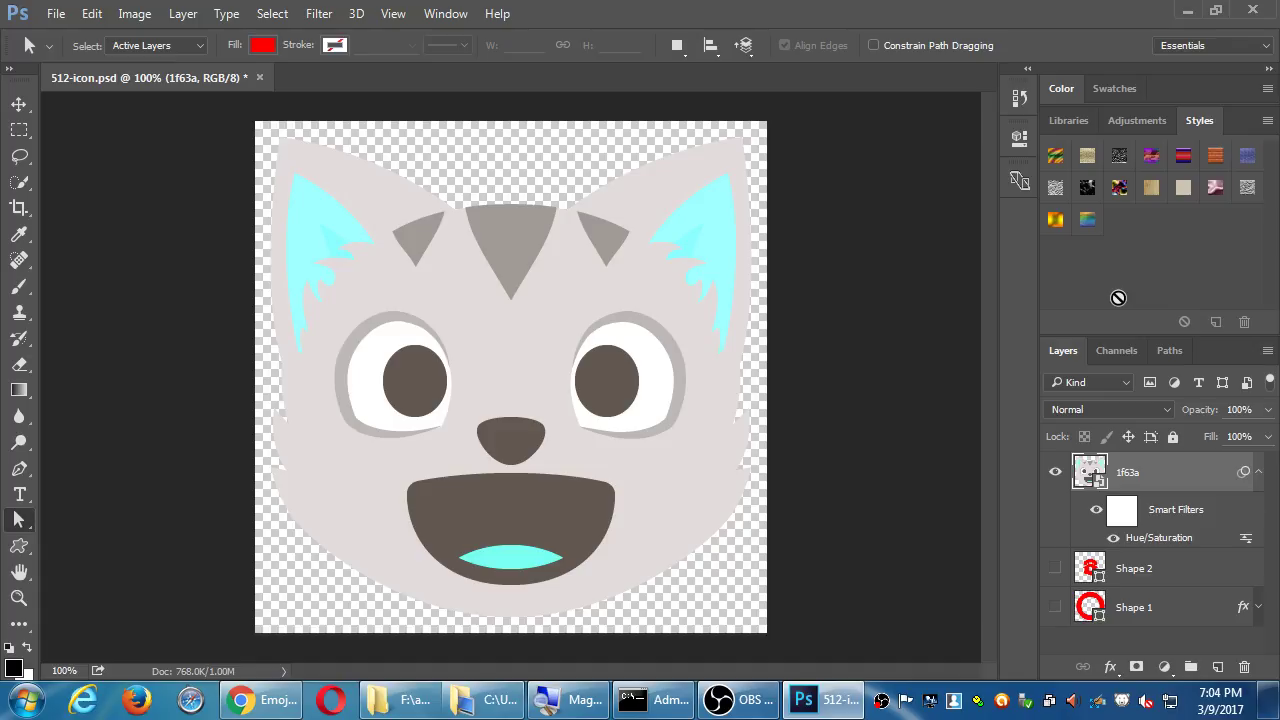
Switch to Chrome, find the top hat emoji on EmojiOne, and download it as a 512x512 PNG.
{"action": "left_click", "coordinate": [56, 14]}
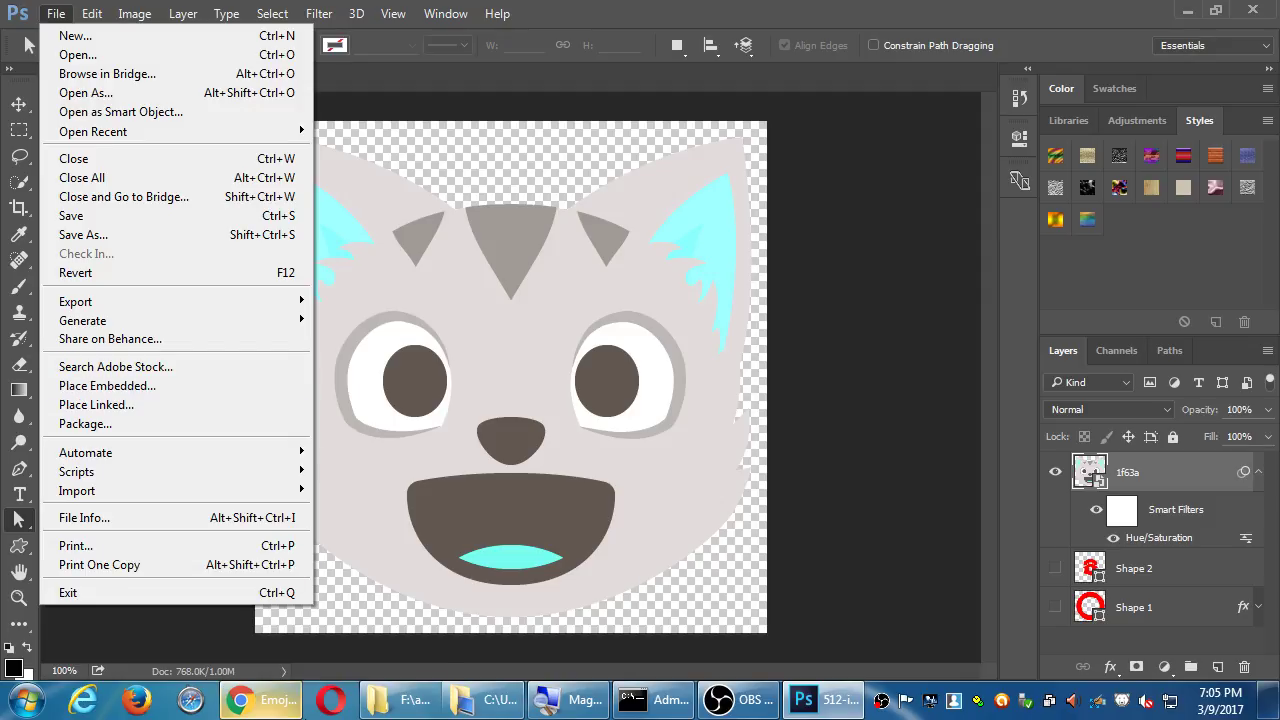
{"action": "left_click", "coordinate": [268, 704]}
{"action": "left_click", "coordinate": [49, 477]}
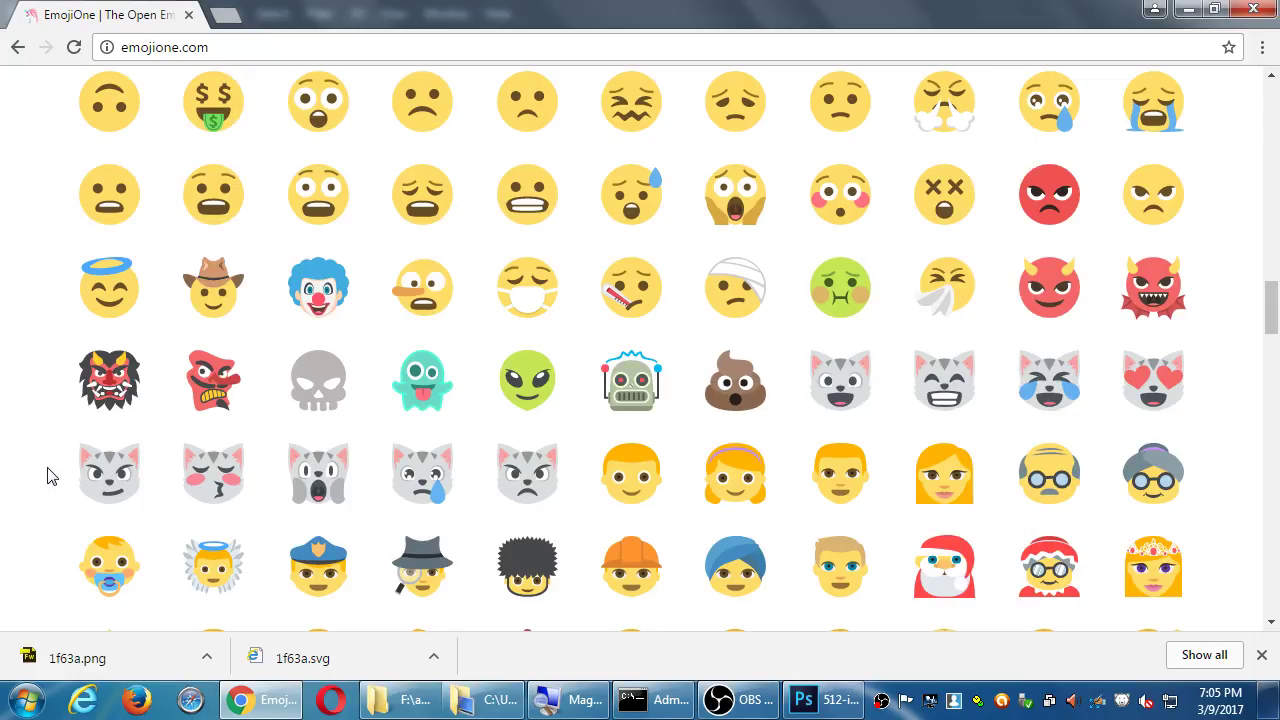
{"action": "scroll", "coordinate": [41, 477], "scroll_direction": "up", "scroll_amount": 1}
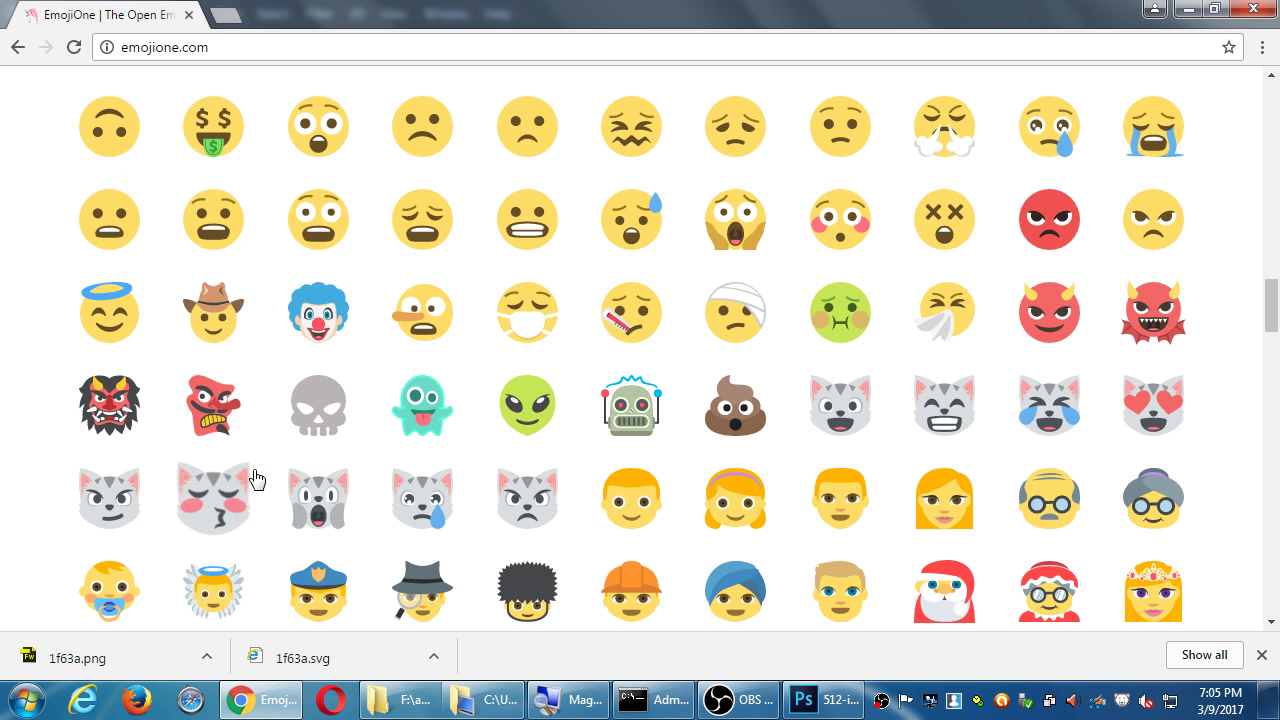
{"action": "scroll", "coordinate": [254, 477], "scroll_direction": "down", "scroll_amount": 2}
{"action": "scroll", "coordinate": [257, 480], "scroll_direction": "down", "scroll_amount": 9}
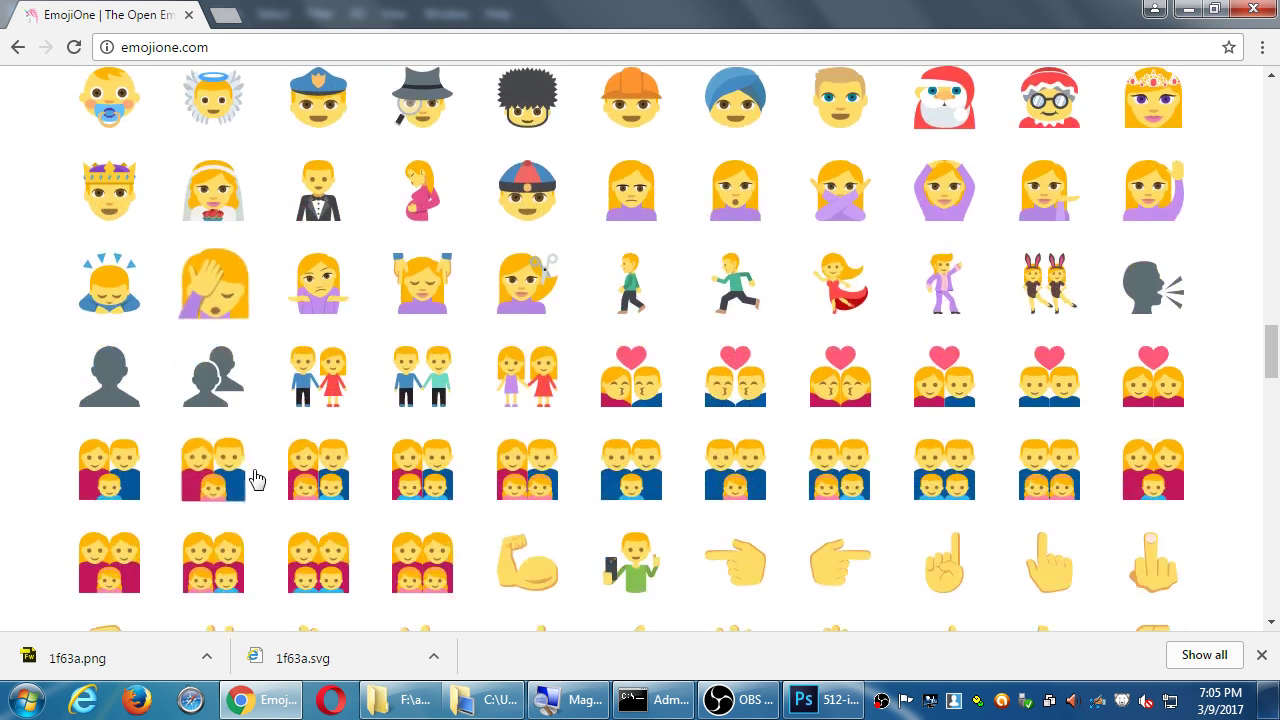
{"action": "scroll", "coordinate": [257, 480], "scroll_direction": "down", "scroll_amount": 4}
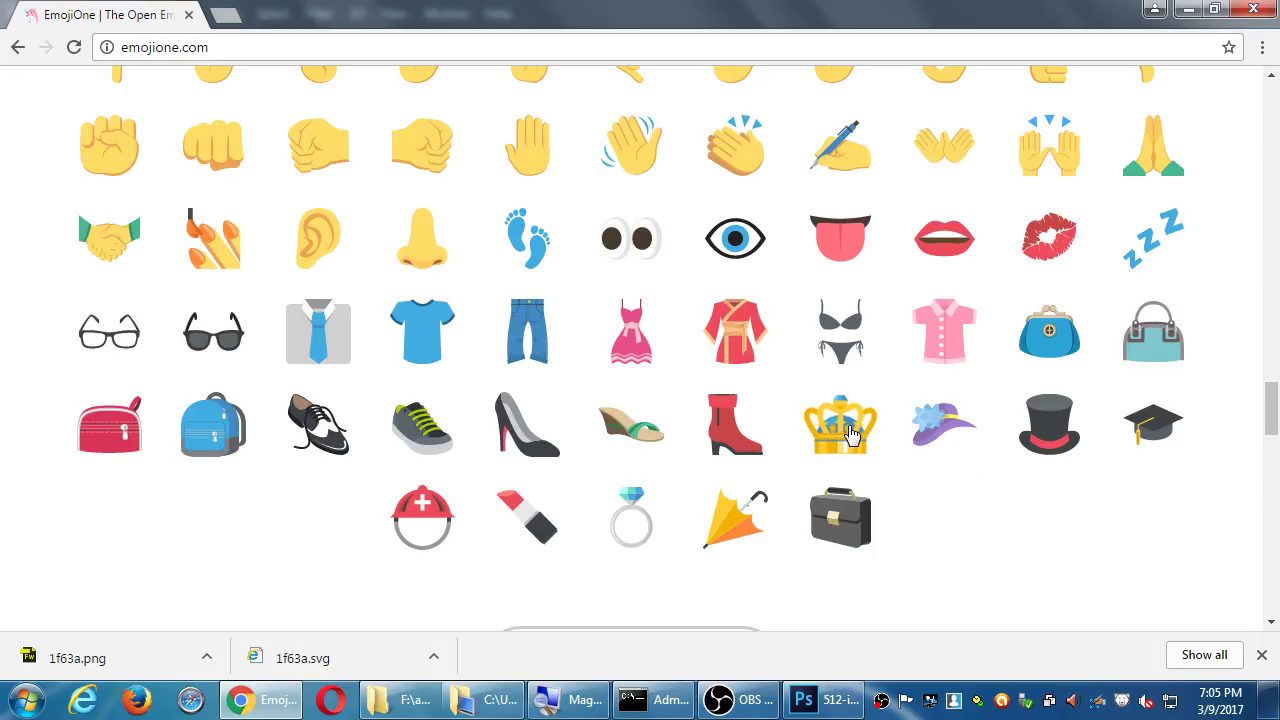
{"action": "left_click", "coordinate": [1052, 430]}
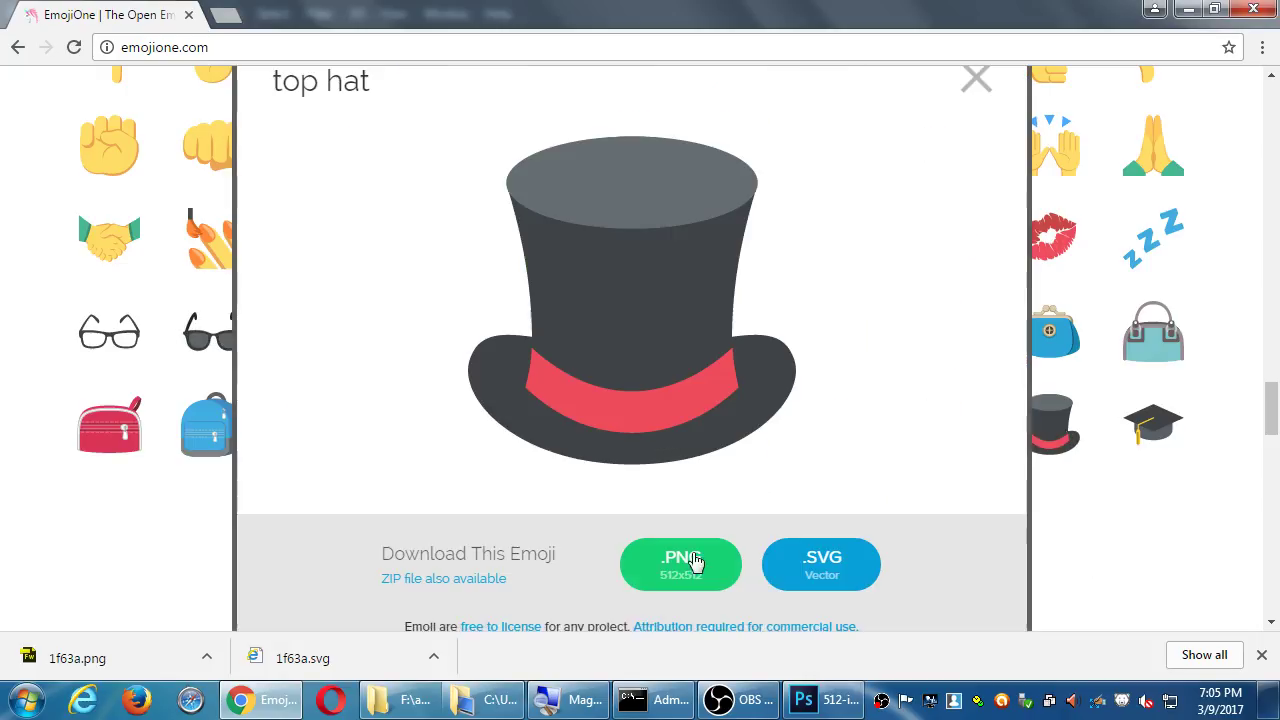
{"action": "left_click", "coordinate": [683, 587]}
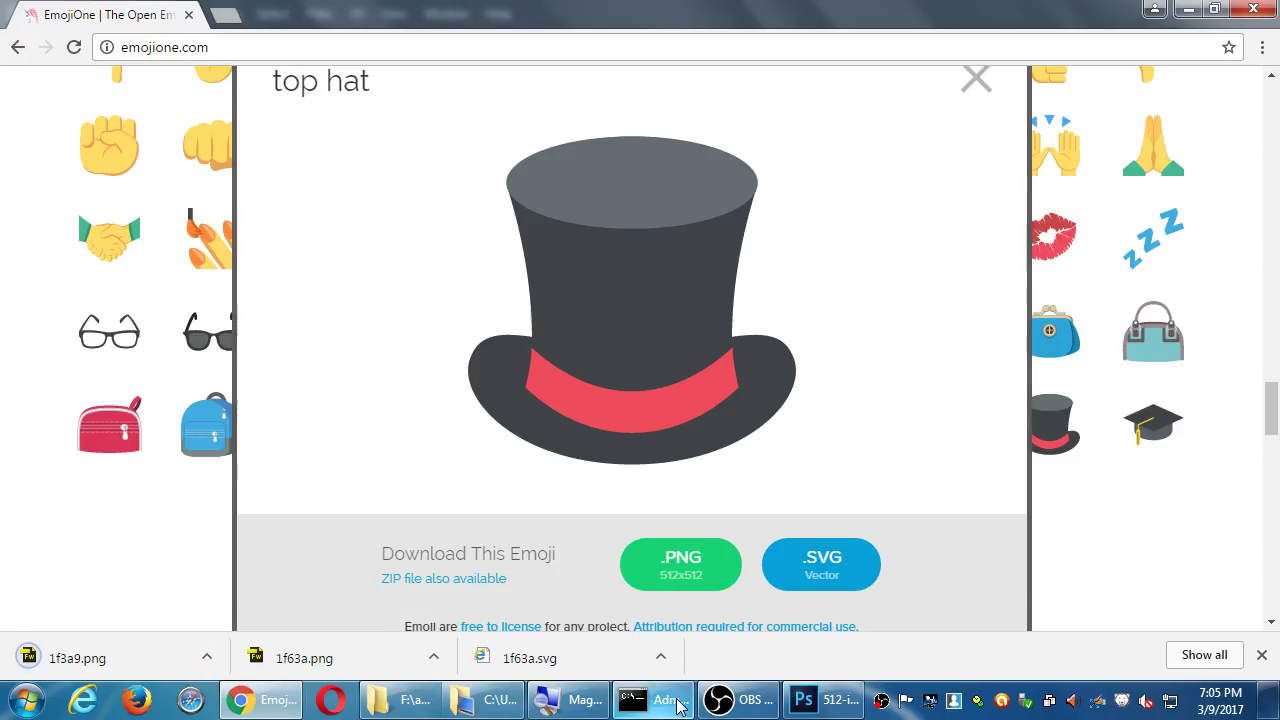
Move the downloaded 1f3a9.png from its folder in File Explorer to the Desktop favorite.
{"action": "left_click", "coordinate": [492, 705]}
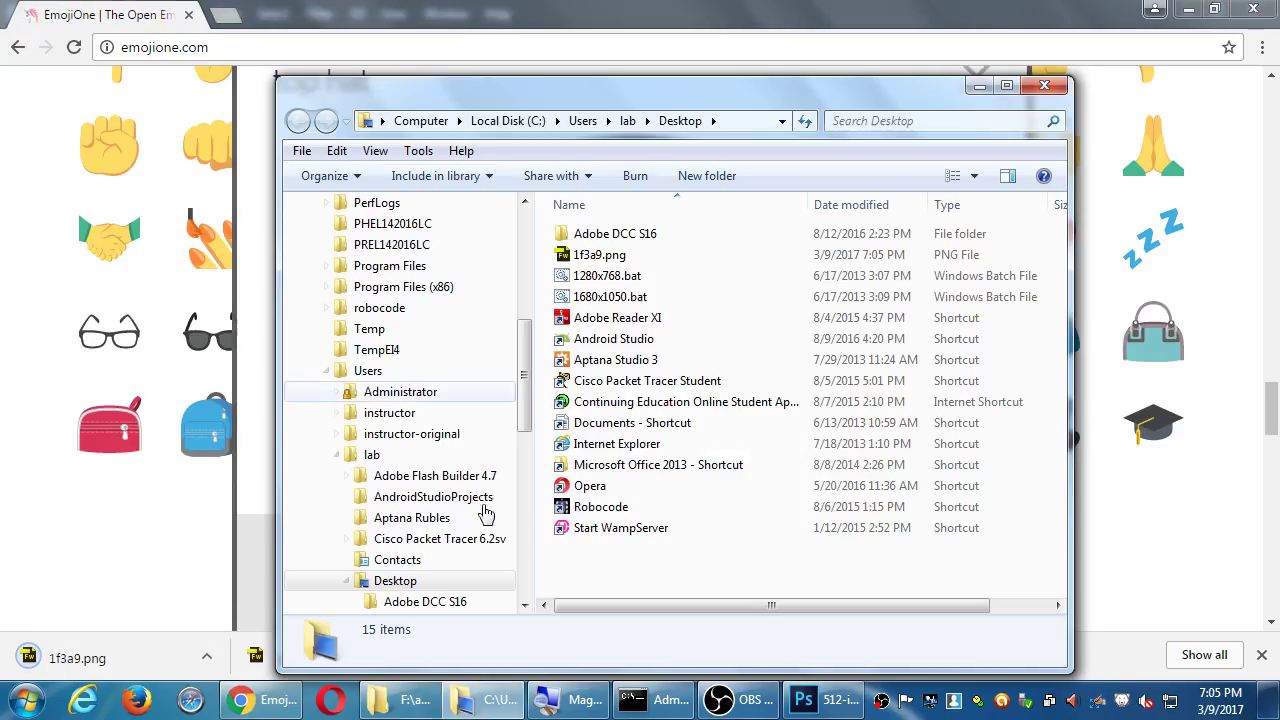
{"action": "left_click", "coordinate": [525, 225]}
{"action": "left_click_drag", "start_coordinate": [598, 255], "coordinate": [363, 240]}
Switch to Photoshop and hide the smart filters on the 1f63a cat face layer.
{"action": "left_click", "coordinate": [810, 700]}
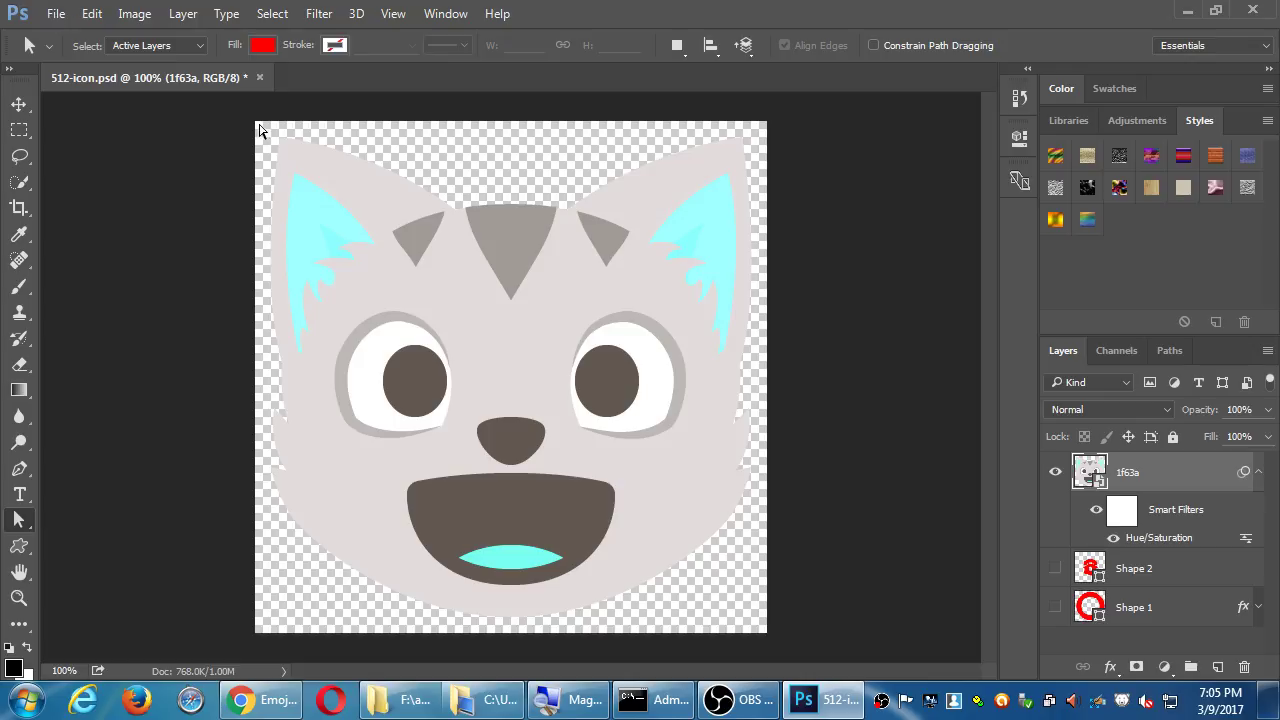
{"action": "left_click", "coordinate": [1096, 509]}
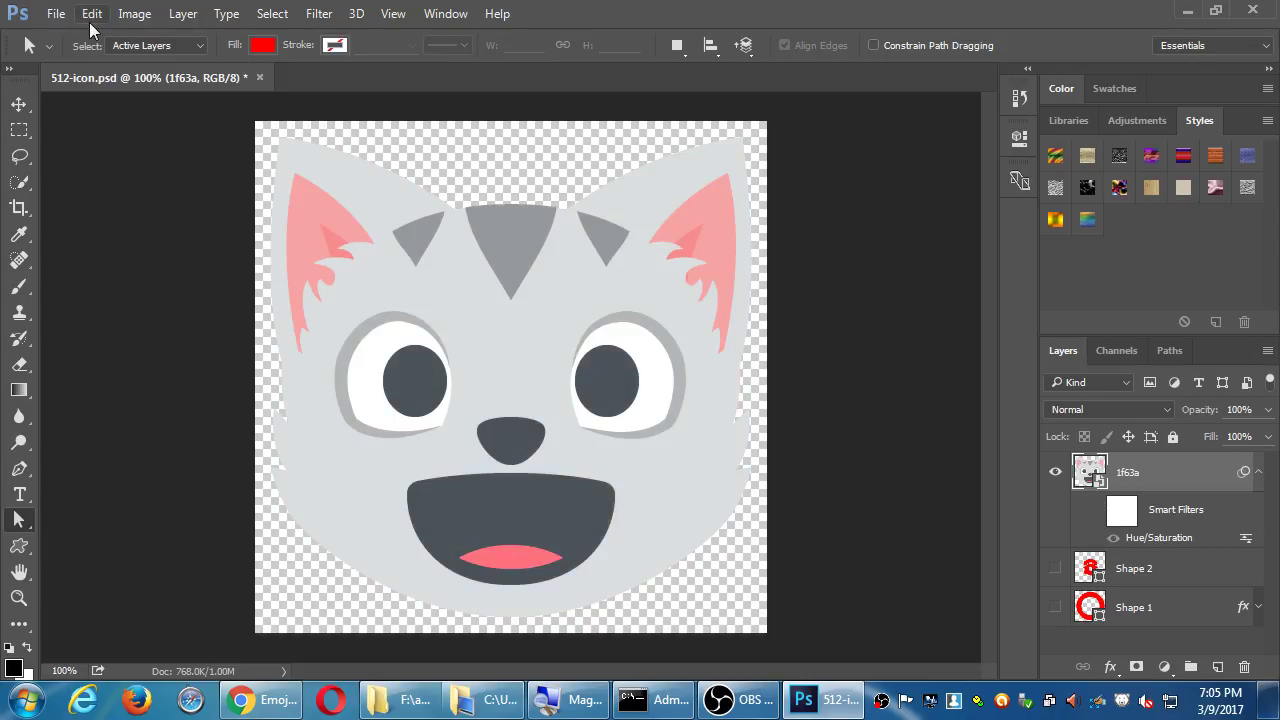
Place the top hat image 1f3a9.png from the Desktop as an embedded object above the cat face.
{"action": "left_click", "coordinate": [58, 14]}
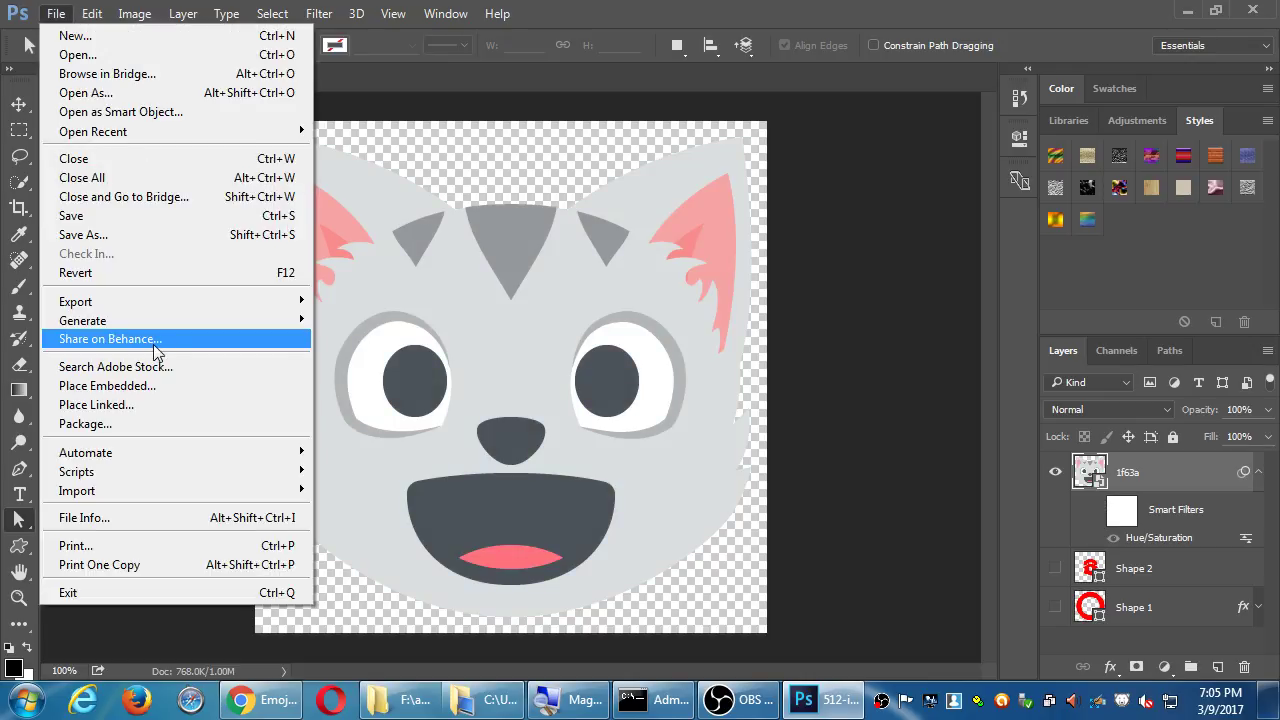
{"action": "mouse_move", "coordinate": [445, 13]}
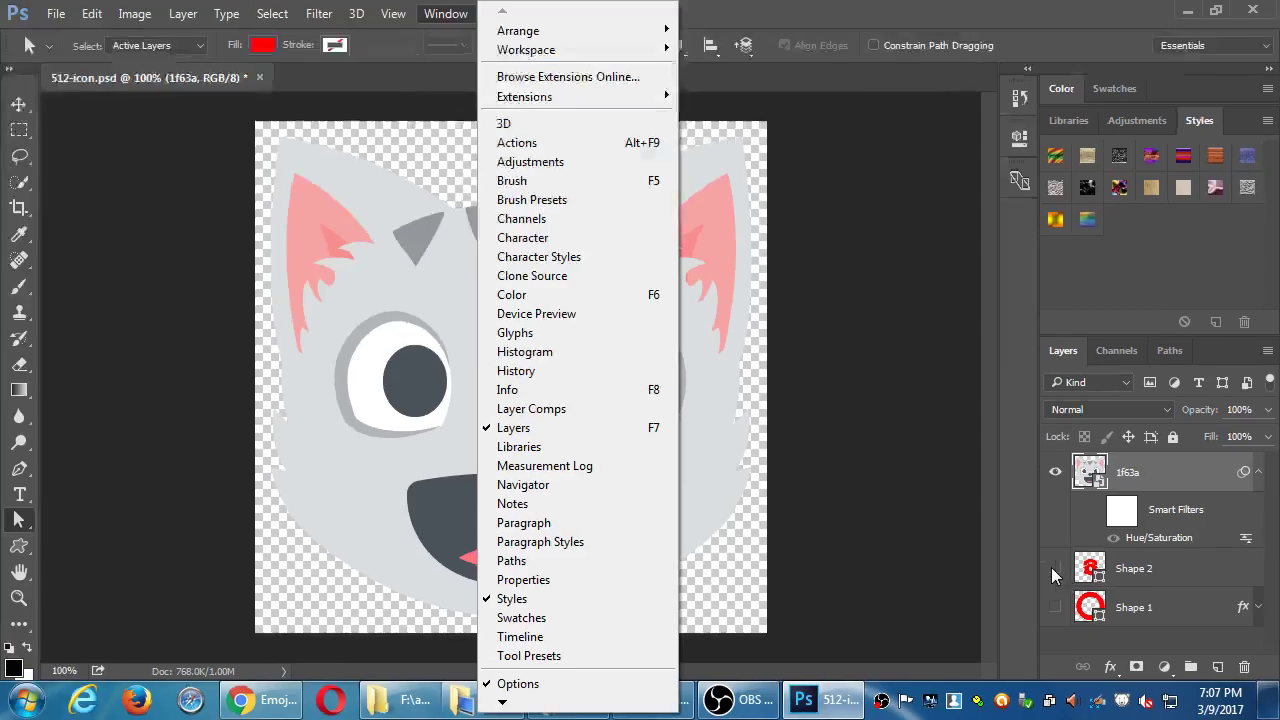
{"action": "left_click", "coordinate": [56, 13]}
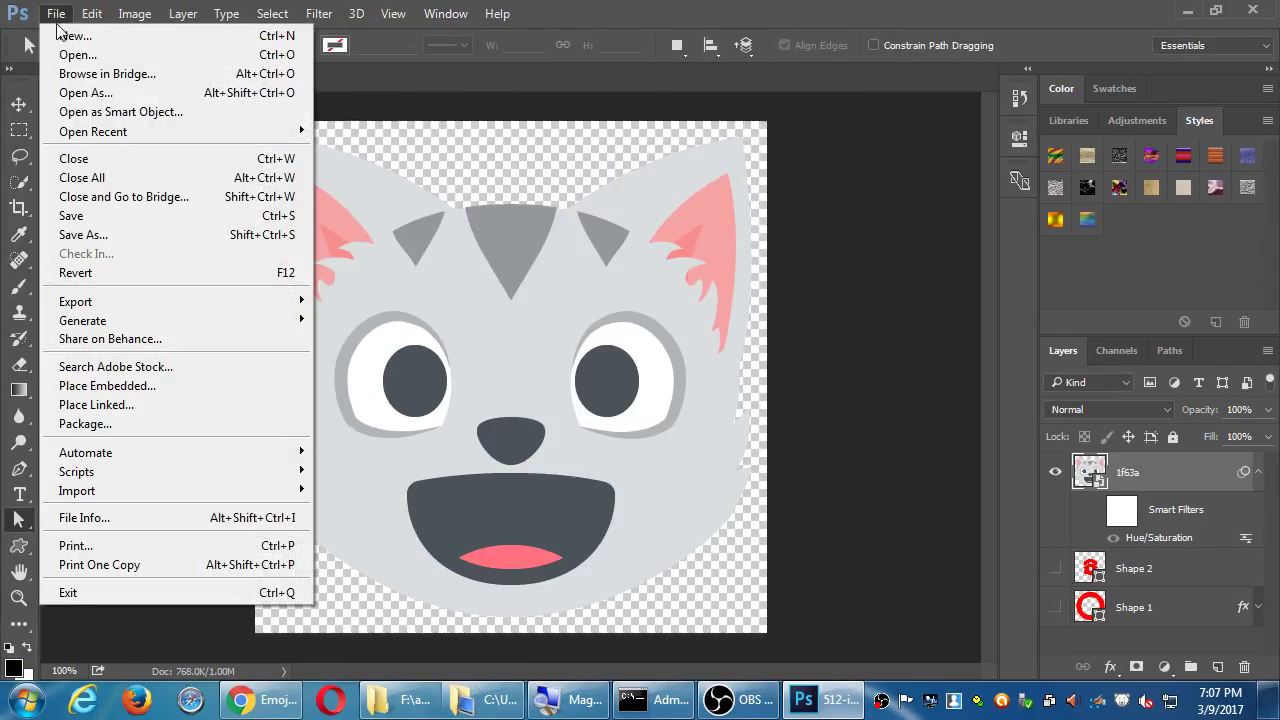
{"action": "left_click", "coordinate": [120, 386]}
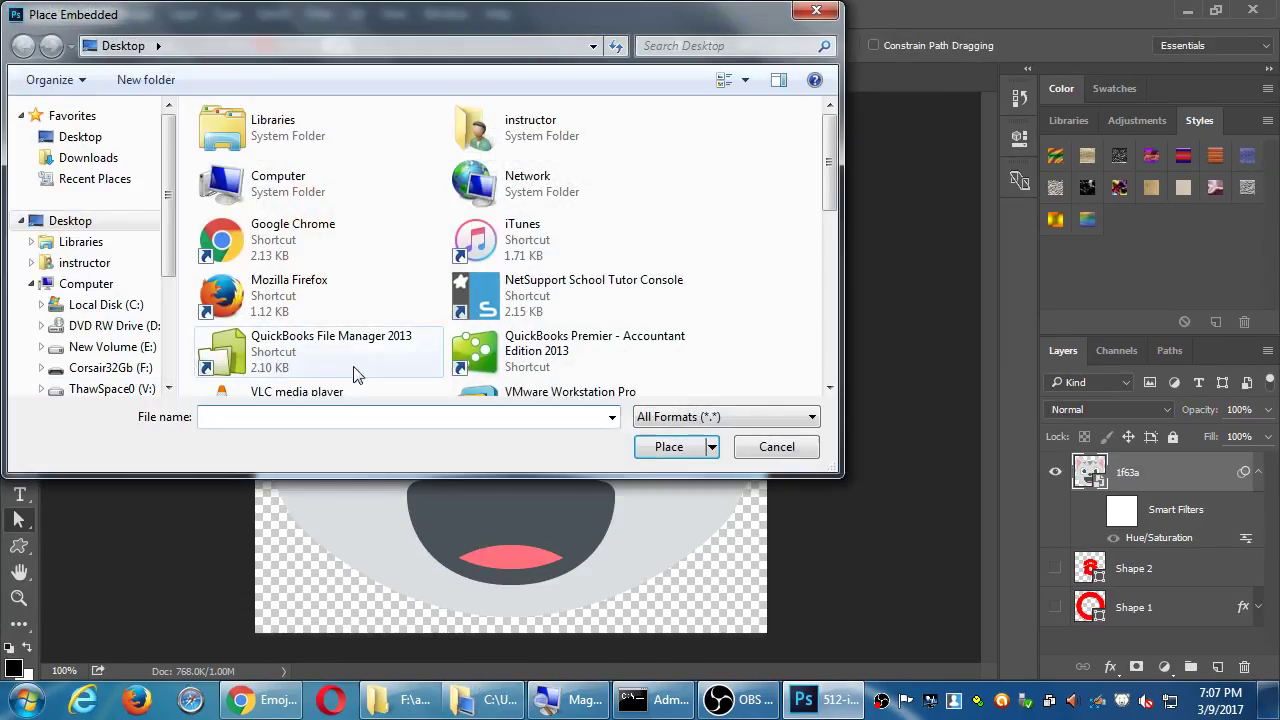
{"action": "left_click", "coordinate": [827, 370]}
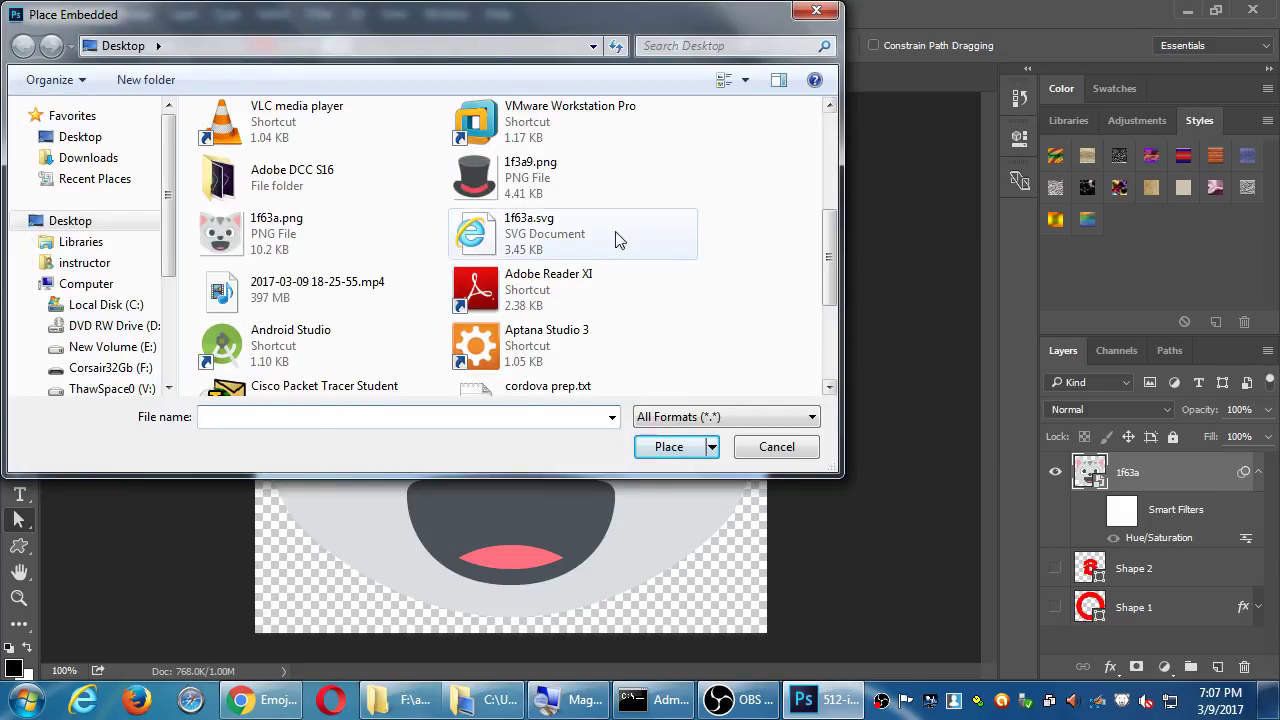
{"action": "left_click", "coordinate": [478, 183]}
{"action": "double_click", "coordinate": [475, 177]}
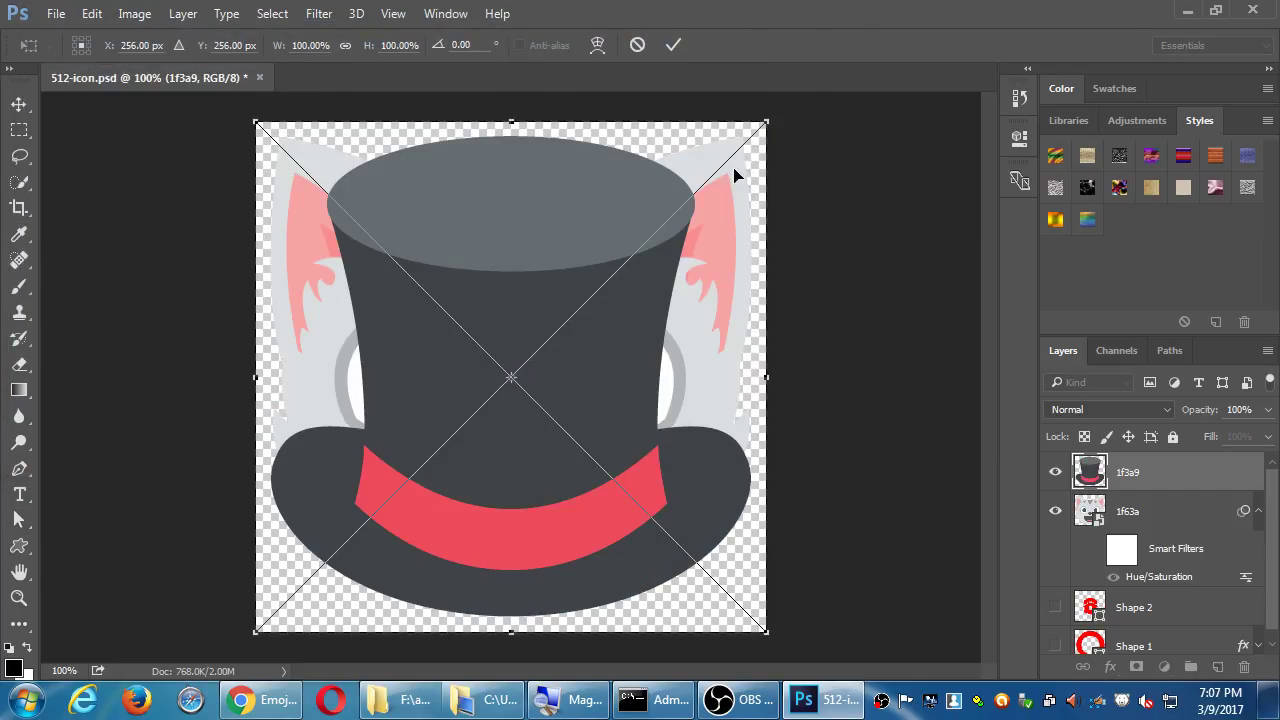
Scale the placed top hat proportionally to about 41% and position it between the ears at about X 300, Y 105 px, committing the placement.
{"action": "left_click_drag", "start_coordinate": [766, 122], "coordinate": [464, 423]}
{"action": "left_click_drag", "start_coordinate": [362, 506], "coordinate": [558, 205]}
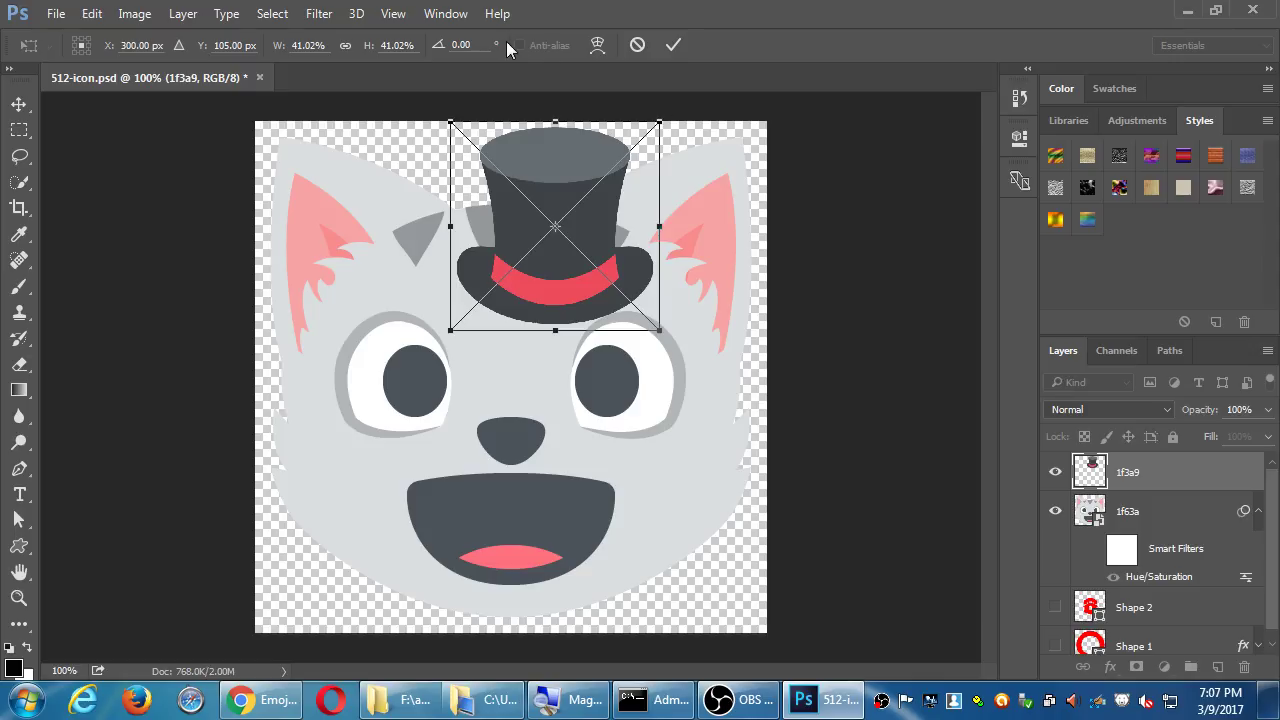
{"action": "left_click", "coordinate": [442, 16]}
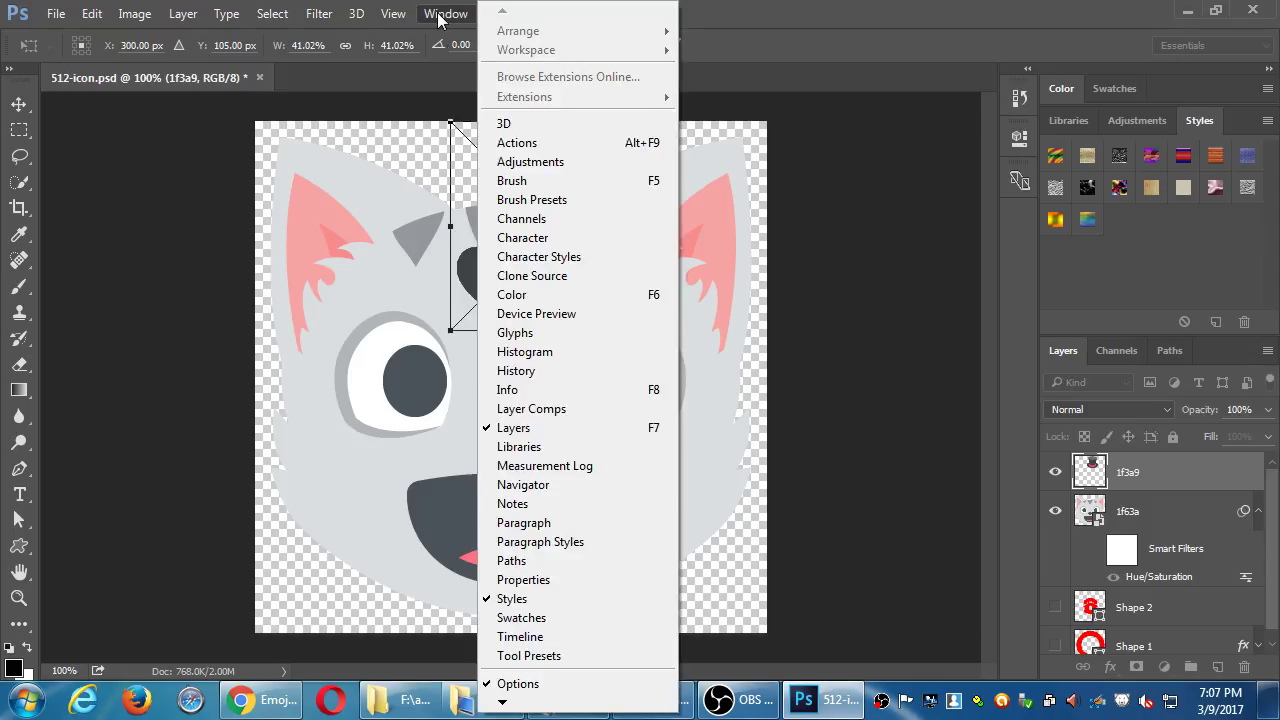
{"action": "left_click", "coordinate": [865, 9]}
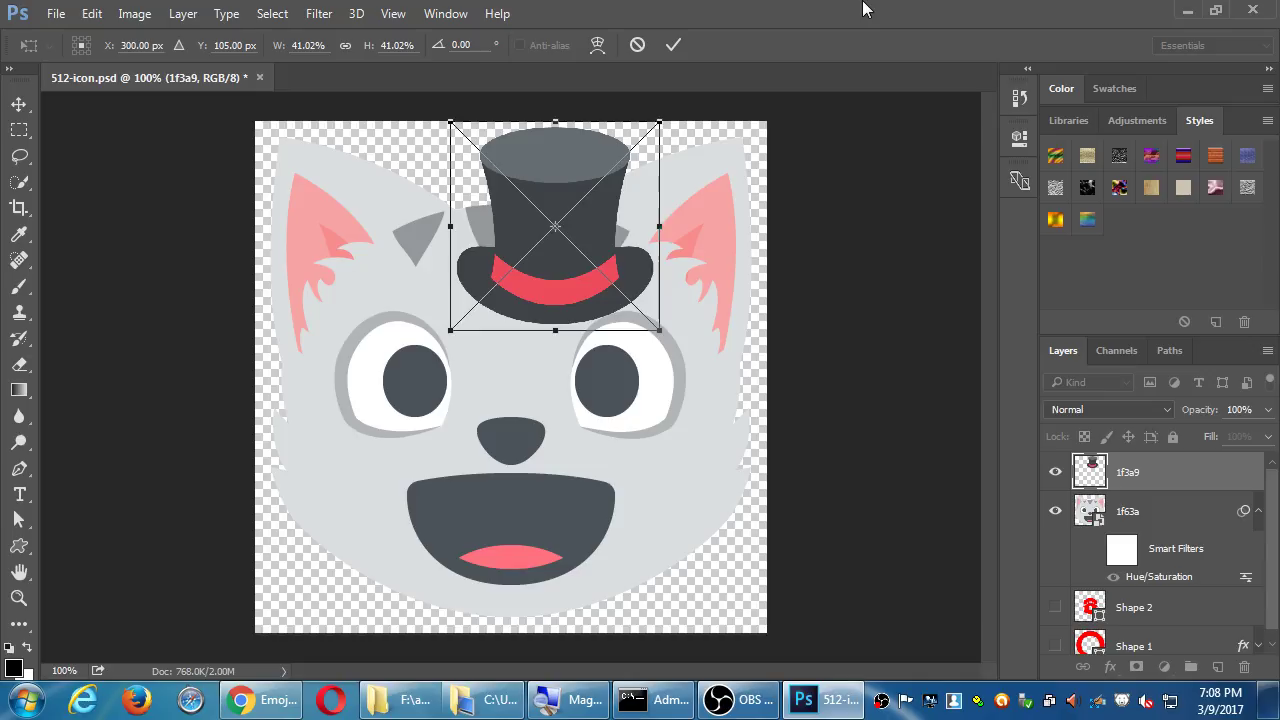
{"action": "key", "text": "Return"}
{"action": "key", "text": "a"}
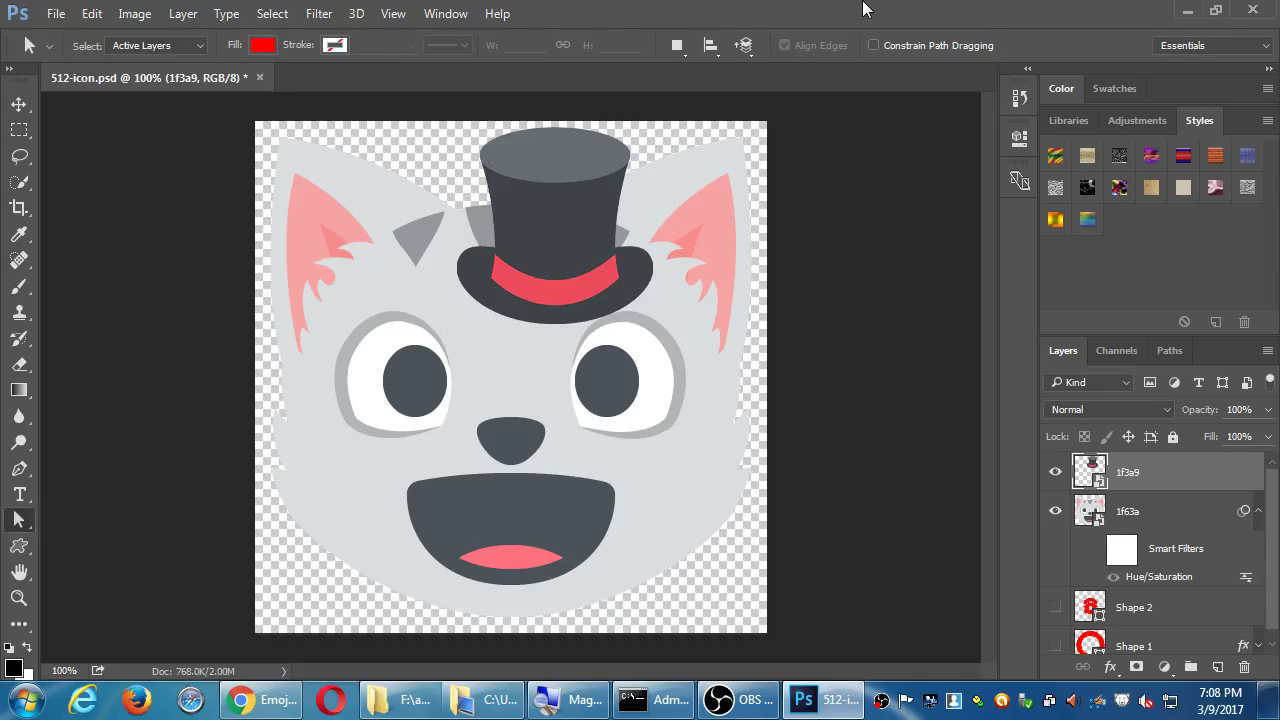
Nudge the top hat up 6 pixels with the Move tool so its crown meets the upper canvas edge.
{"action": "key", "text": "v"}
{"action": "key", "text": "Up"}
{"action": "key", "text": "Up"}
{"action": "key", "text": "Up"}
{"action": "key", "text": "Up"}
{"action": "key", "text": "Up"}
{"action": "key", "text": "Up"}
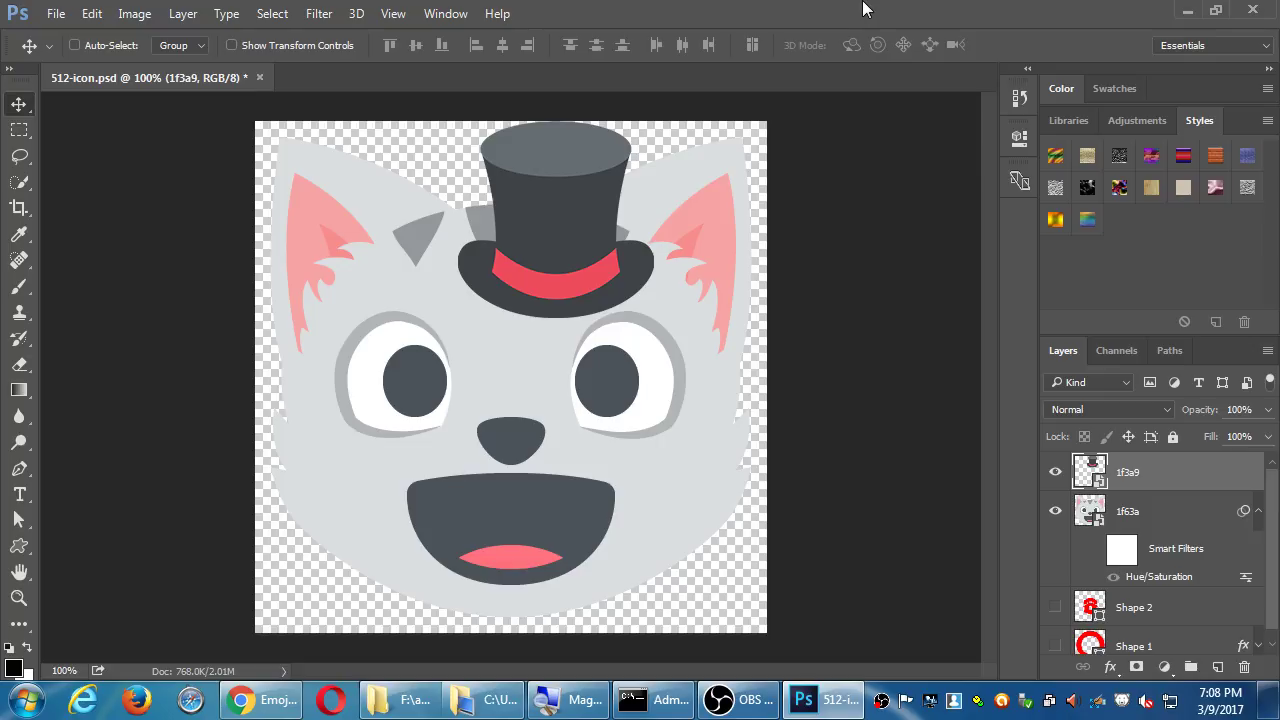
Examine how the whole icon reads at small sizes down to 6.25% zoom, and return to 100%.
{"action": "key", "text": "ctrl+minus"}
{"action": "key", "text": "ctrl+minus"}
{"action": "key", "text": "ctrl+minus"}
{"action": "key", "text": "ctrl+minus"}
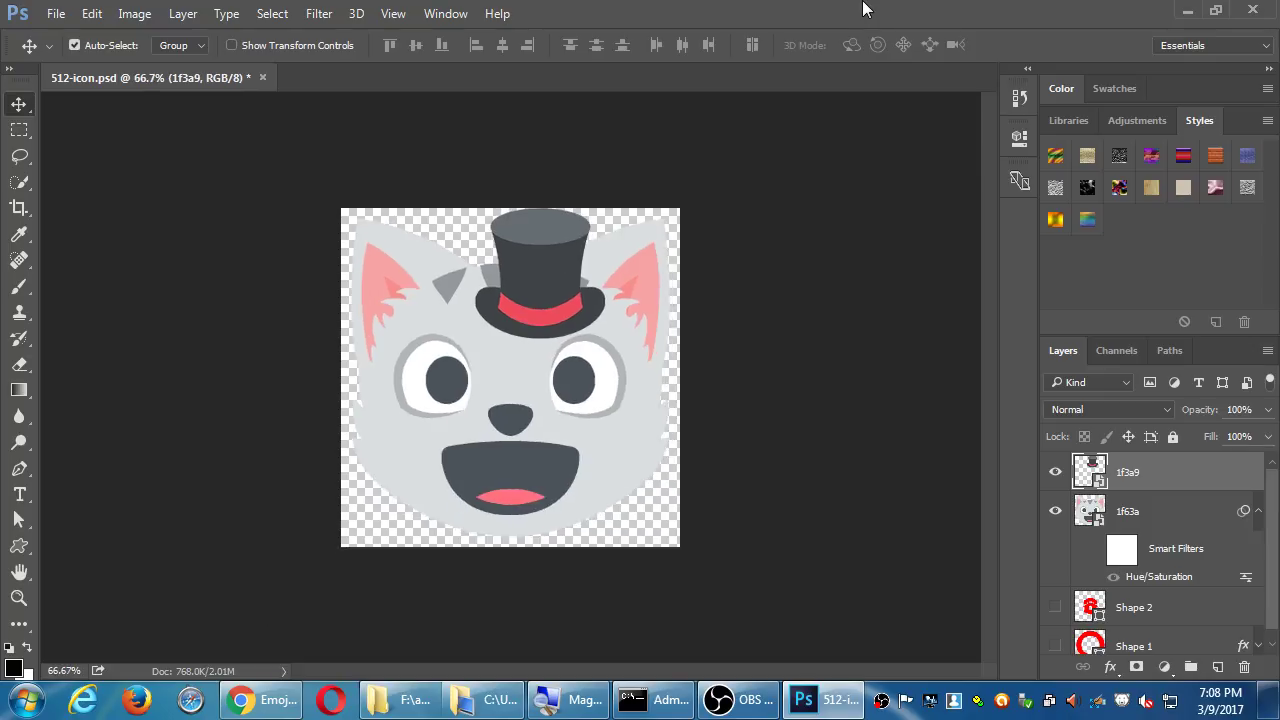
{"action": "key", "text": "ctrl+minus"}
{"action": "key", "text": "ctrl+minus"}
{"action": "key", "text": "ctrl+minus"}
{"action": "key", "text": "ctrl+minus"}
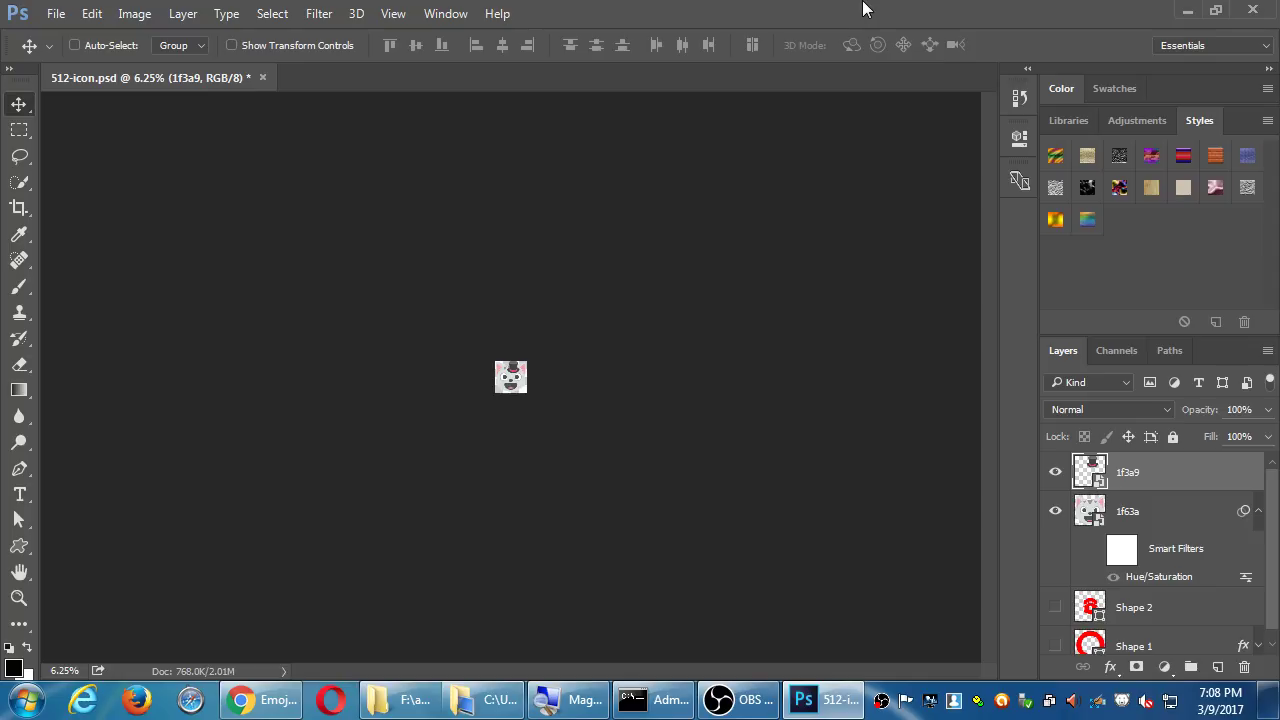
{"action": "key", "text": "ctrl+1"}
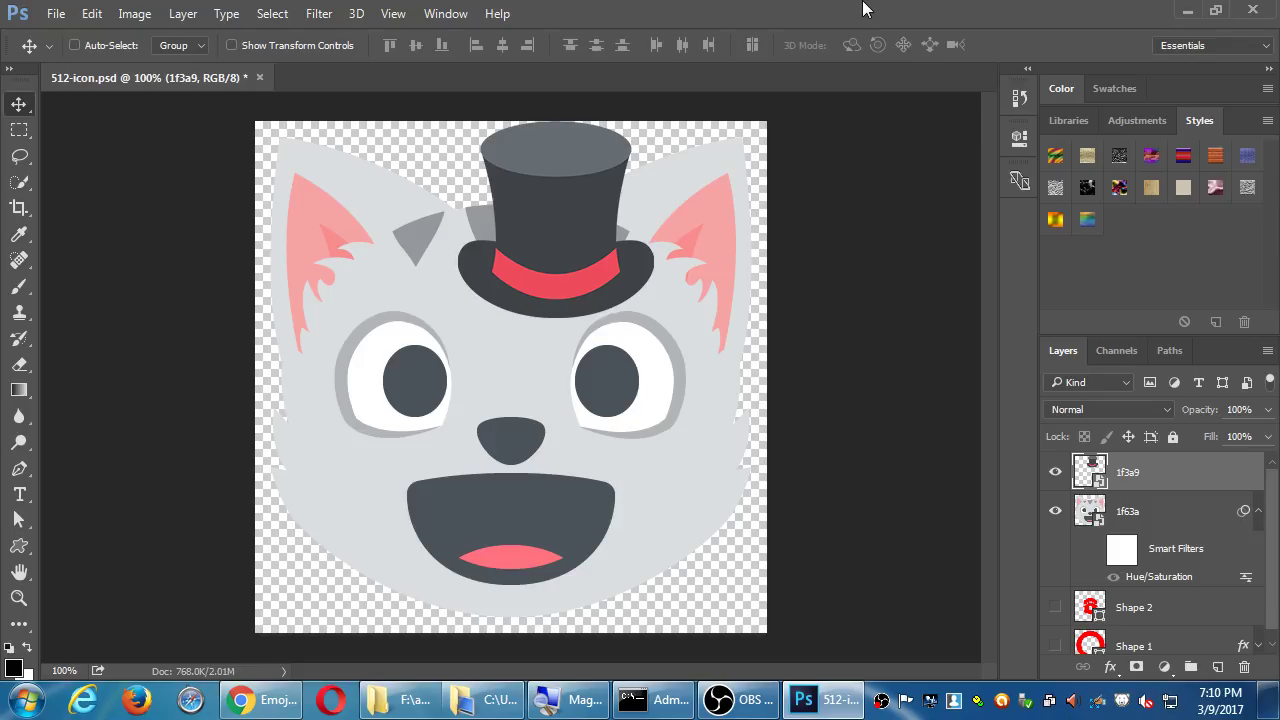
Compare the icon's legibility enlarged to 200% and reduced to about 8%, ending at actual size.
{"action": "key", "text": "ctrl"}
{"action": "key", "text": "ctrl+minus"}
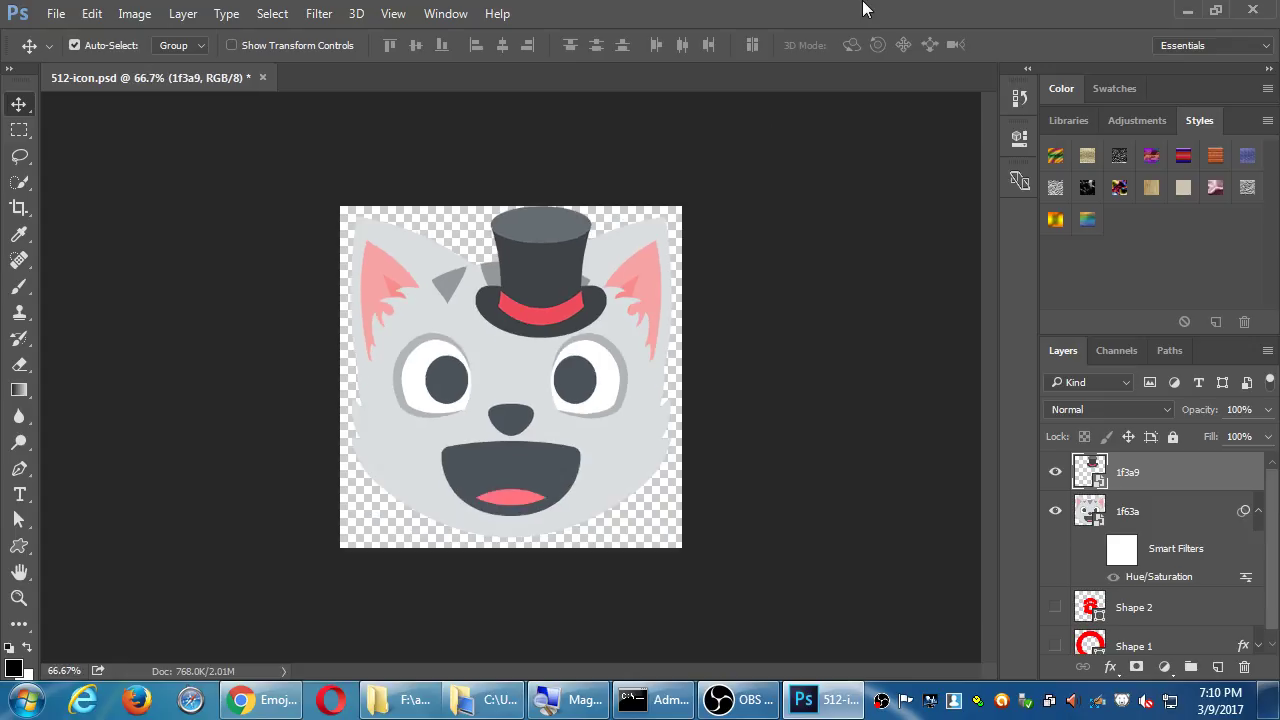
{"action": "key", "text": "ctrl+minus"}
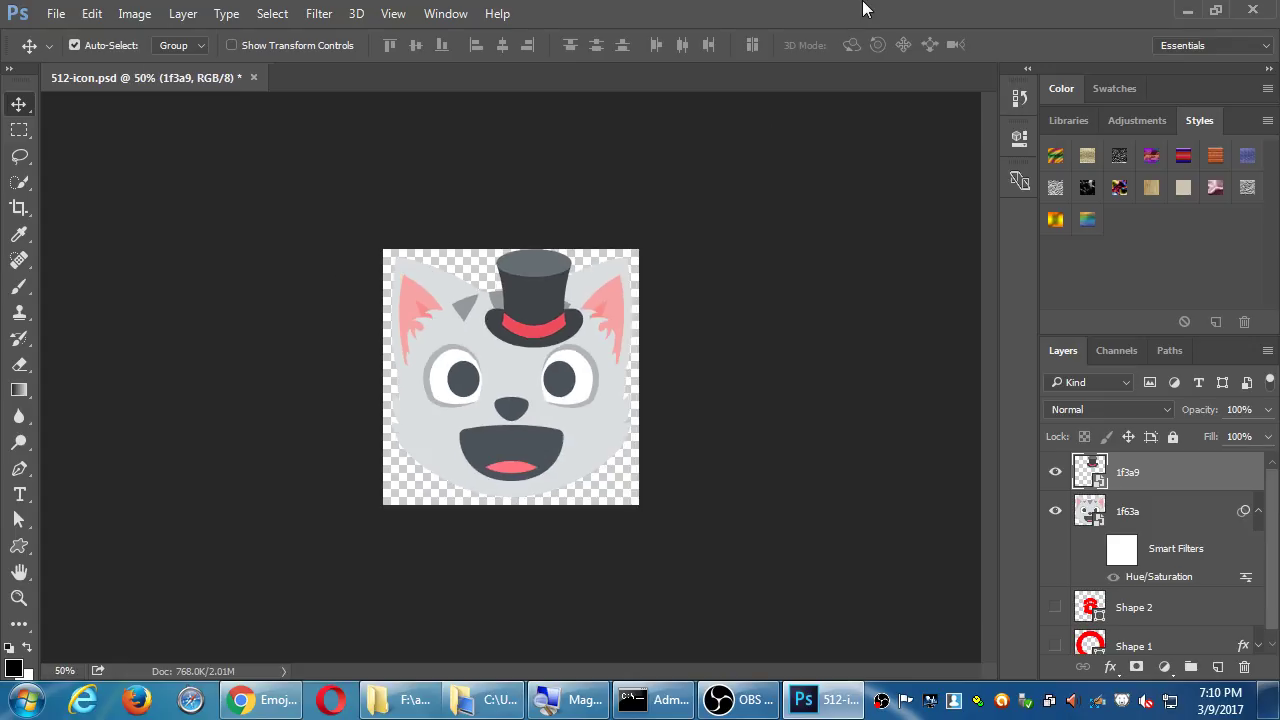
{"action": "key", "text": "ctrl+plus"}
{"action": "key", "text": "ctrl+plus"}
{"action": "key", "text": "ctrl+plus"}
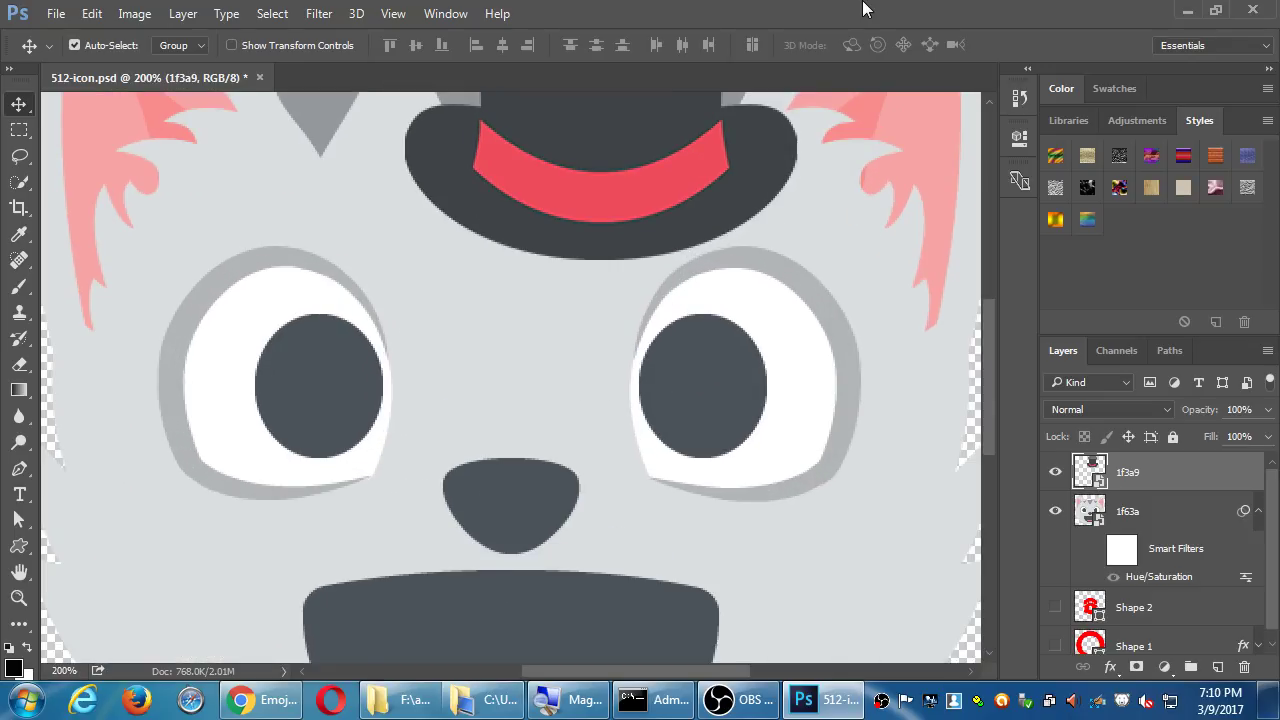
{"action": "key", "text": "ctrl+minus"}
{"action": "key", "text": "ctrl+minus"}
{"action": "key", "text": "ctrl+minus"}
{"action": "key", "text": "ctrl+minus"}
{"action": "key", "text": "ctrl+minus"}
{"action": "key", "text": "ctrl+minus"}
{"action": "key", "text": "ctrl+minus"}
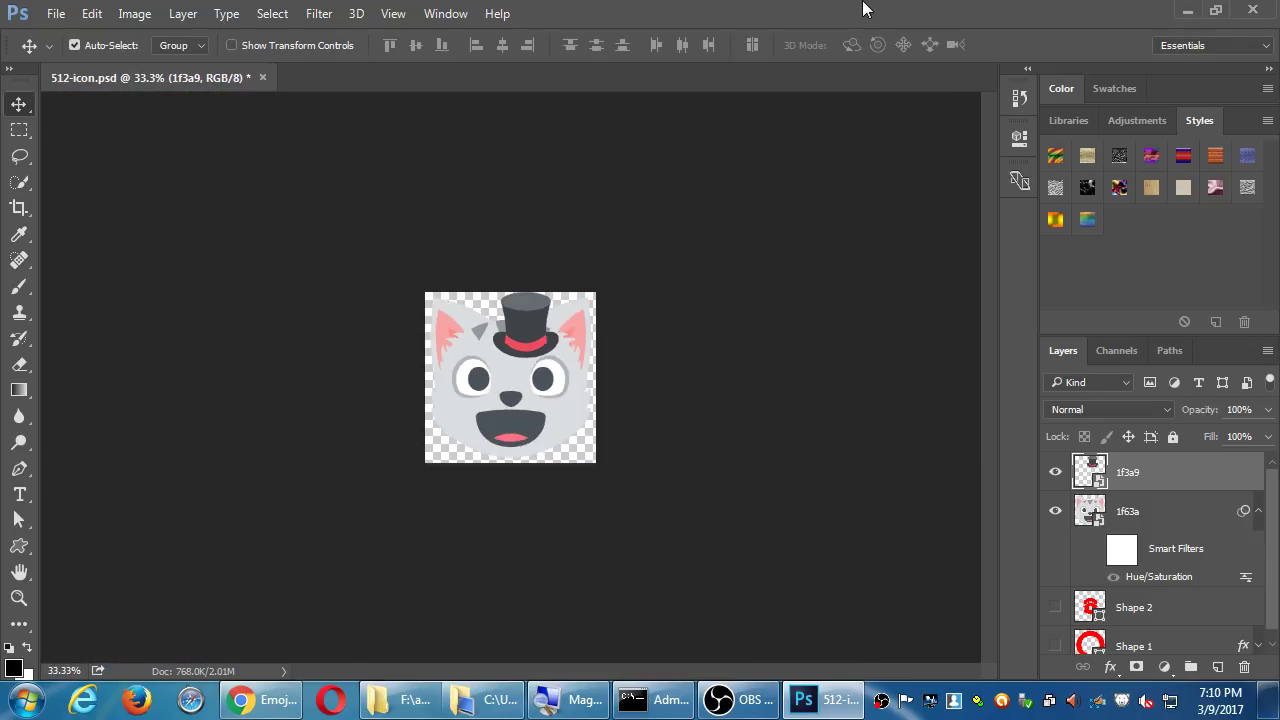
{"action": "key", "text": "ctrl+minus"}
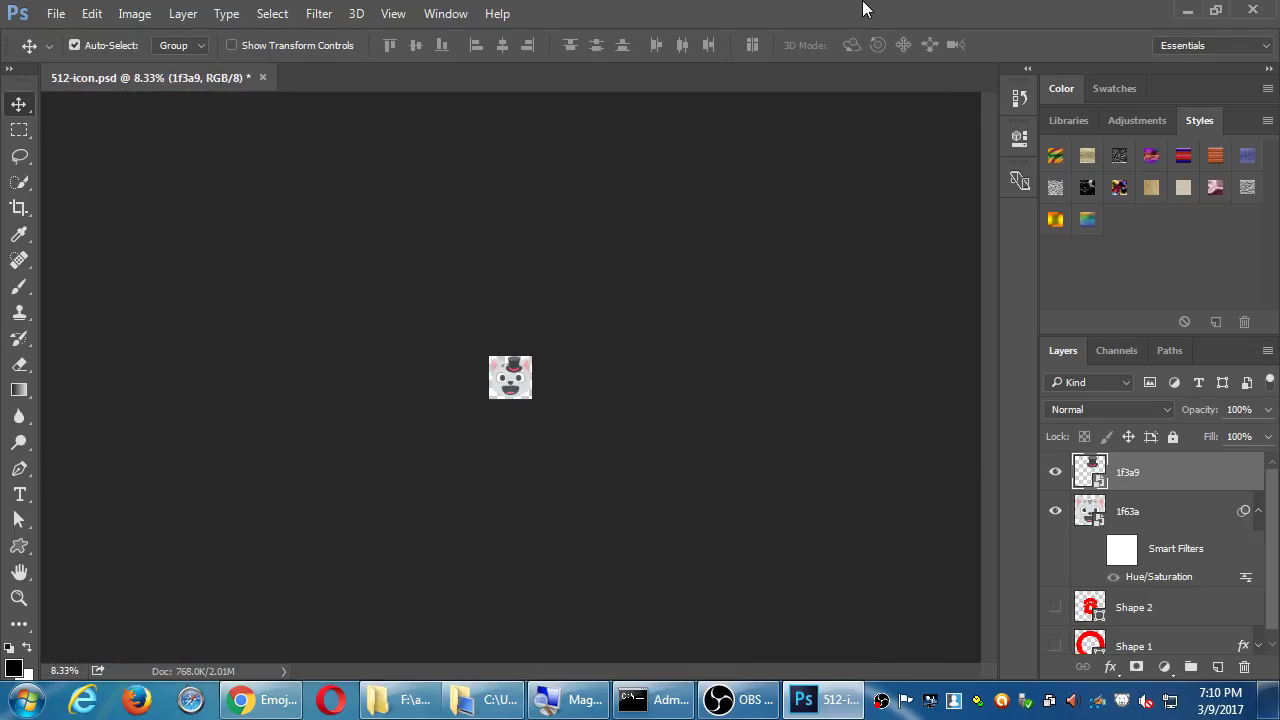
{"action": "key", "text": "ctrl"}
{"action": "key", "text": "ctrl"}
{"action": "key", "text": "ctrl+minus"}
{"action": "key", "text": "ctrl+equal"}
{"action": "key", "text": "ctrl+equal"}
{"action": "key", "text": "ctrl+equal"}
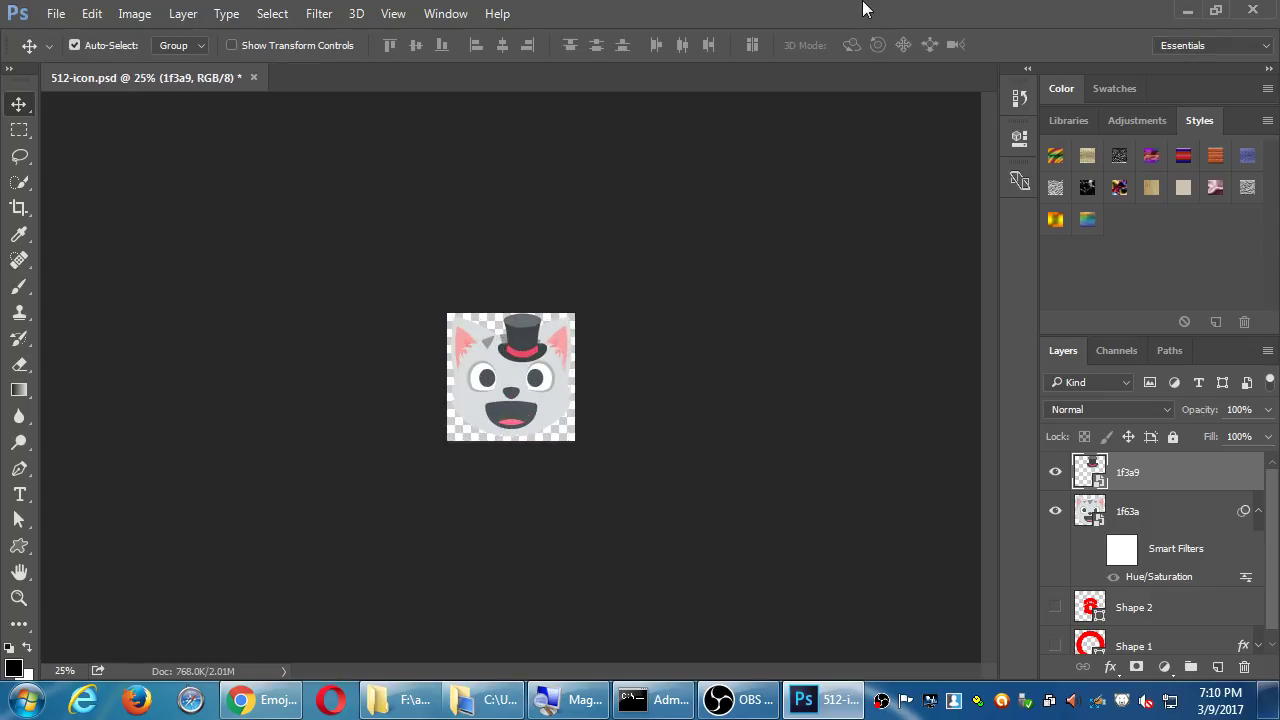
{"action": "key", "text": "ctrl+equal"}
{"action": "key", "text": "ctrl+equal"}
{"action": "key", "text": "ctrl+equal"}
{"action": "key", "text": "ctrl+equal"}
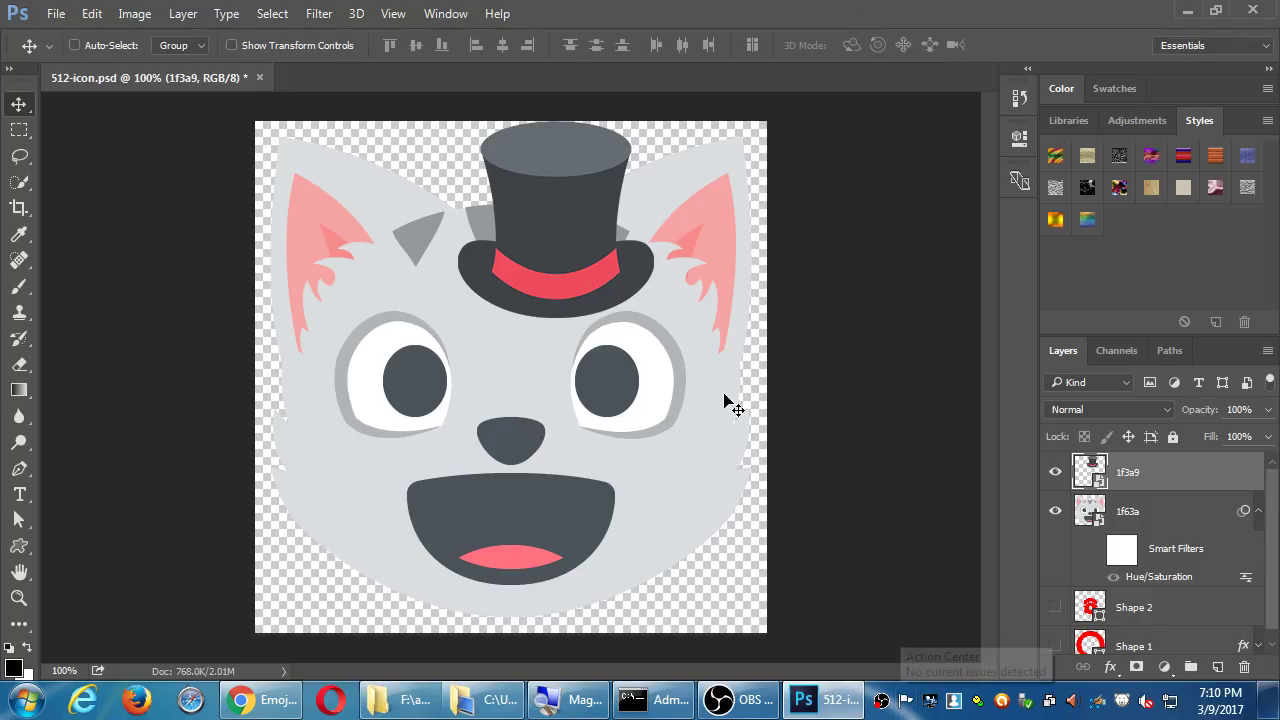
Inspect the pixel edges of the cat's right-hand eye at about 1230% zoom, and check the whole icon reduced and at 100%.
{"action": "key", "text": "ctrl"}
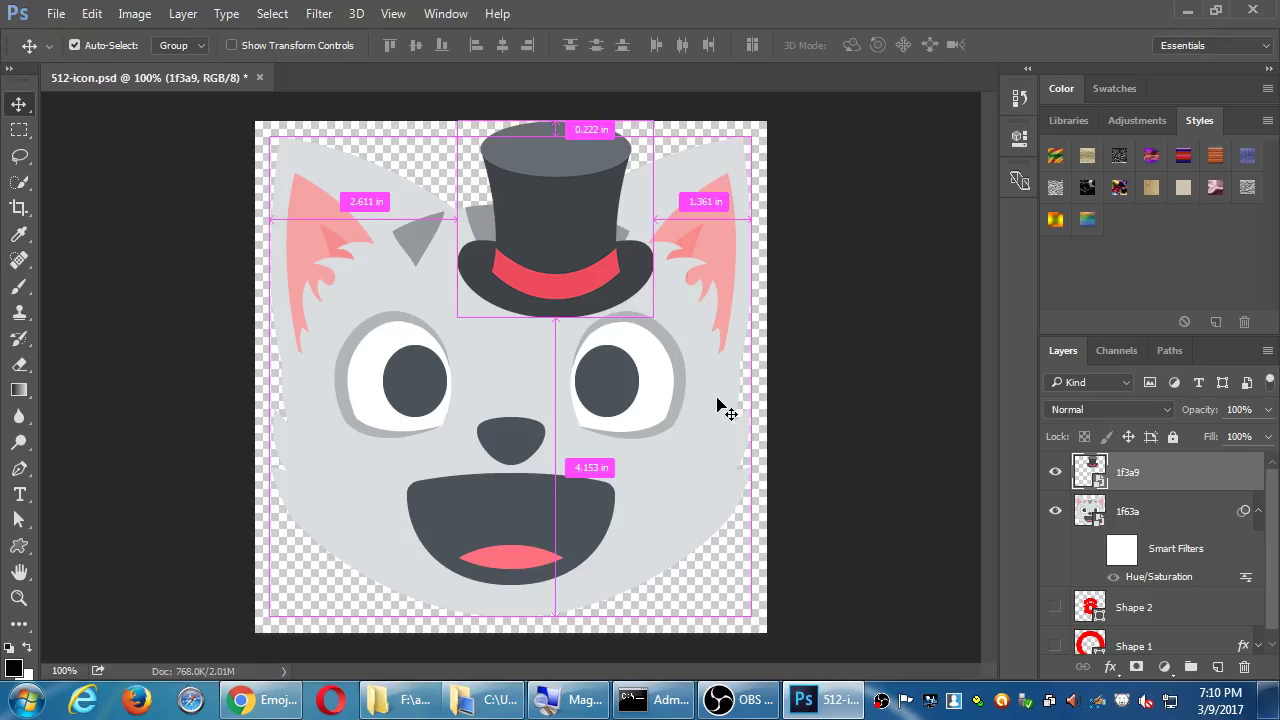
{"action": "scroll", "coordinate": [717, 402], "scroll_direction": "down", "scroll_amount": 8, "text": "alt"}
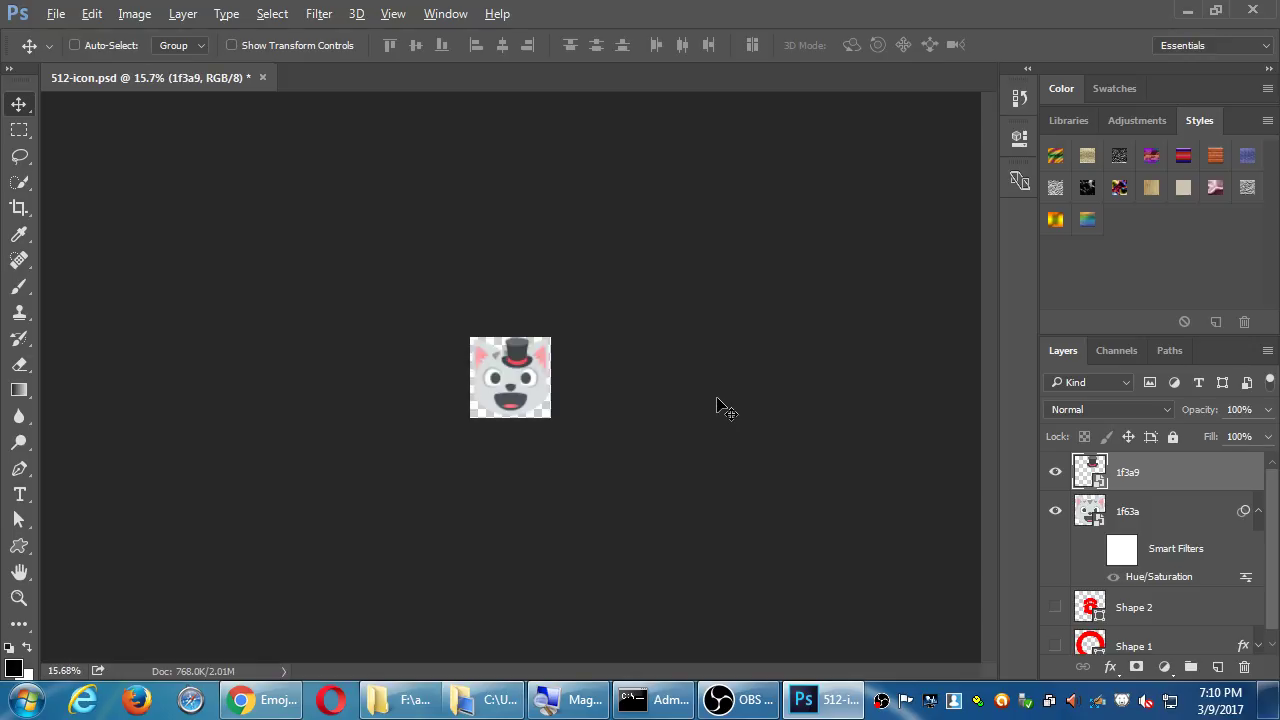
{"action": "scroll", "coordinate": [717, 405], "scroll_direction": "up", "scroll_amount": 10, "text": "alt"}
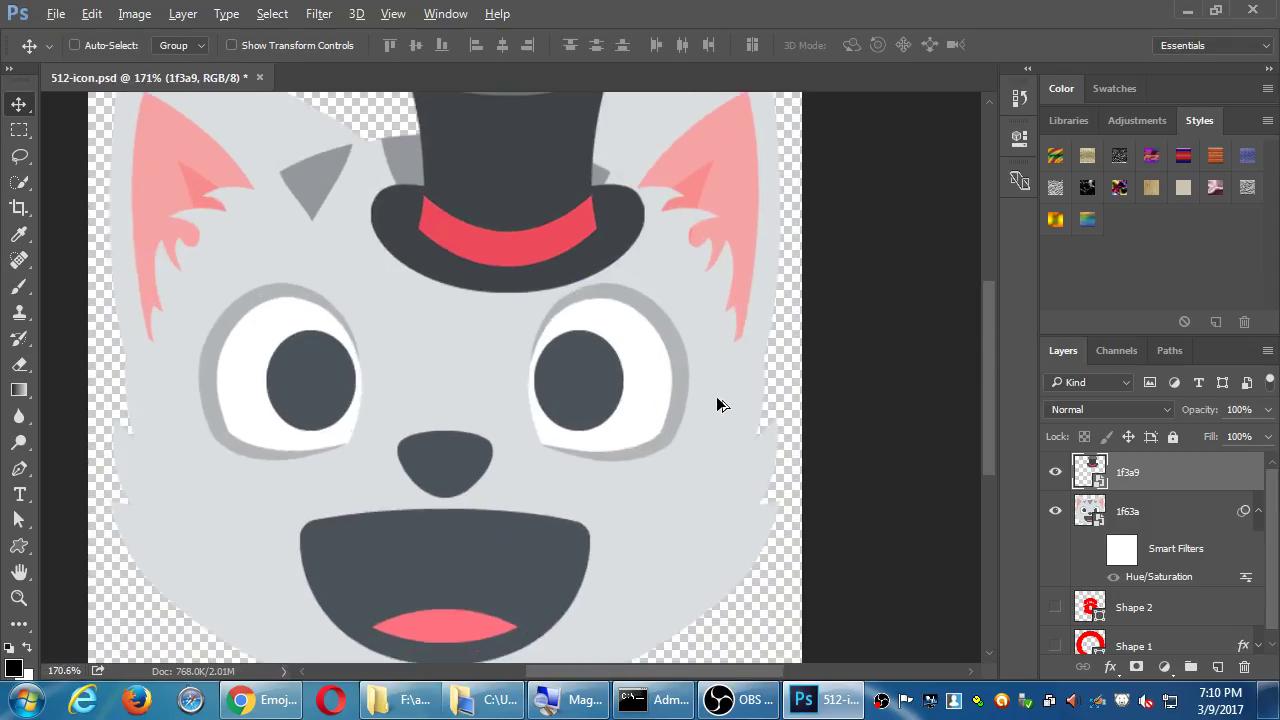
{"action": "scroll", "coordinate": [717, 405], "scroll_direction": "up", "scroll_amount": 3, "text": "alt"}
{"action": "scroll", "coordinate": [717, 405], "scroll_direction": "down", "scroll_amount": 6, "text": "alt"}
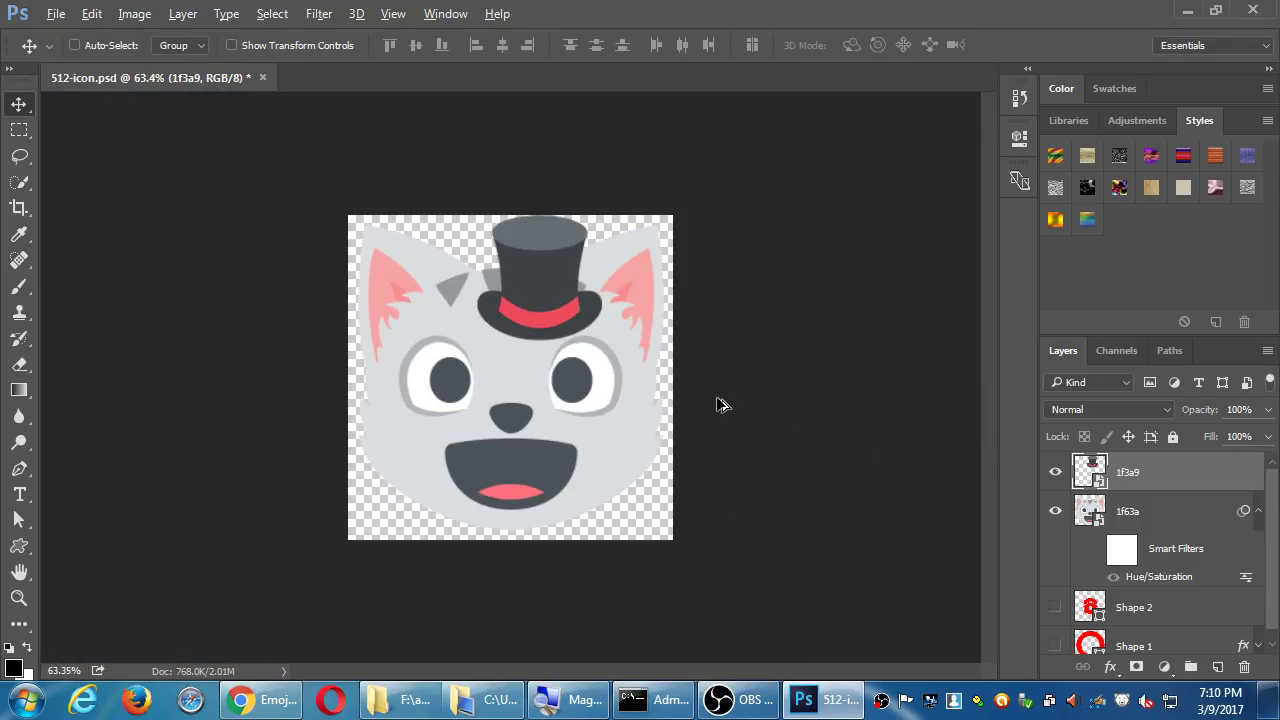
{"action": "scroll", "coordinate": [583, 380], "scroll_direction": "up", "scroll_amount": 9, "text": "alt"}
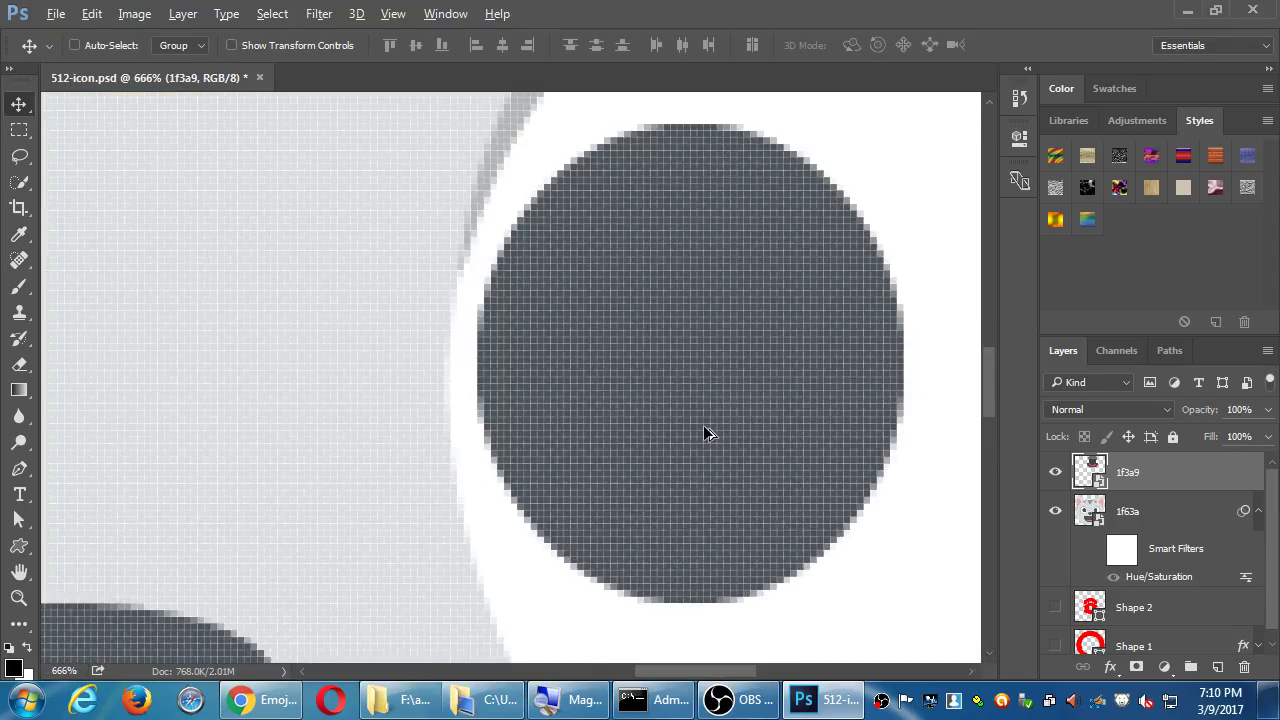
{"action": "scroll", "coordinate": [704, 428], "scroll_direction": "up", "scroll_amount": 3, "text": "alt"}
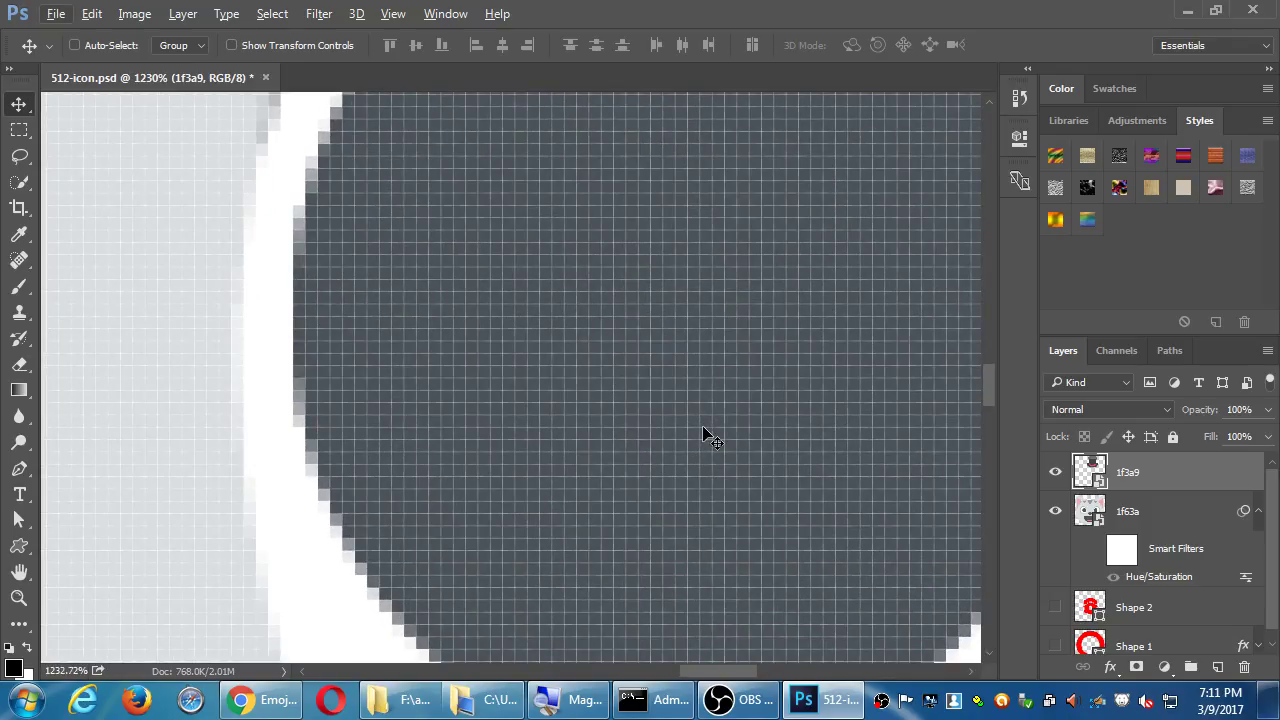
{"action": "key", "text": "alt"}
{"action": "scroll", "coordinate": [703, 433], "scroll_direction": "down", "scroll_amount": 6, "text": "alt"}
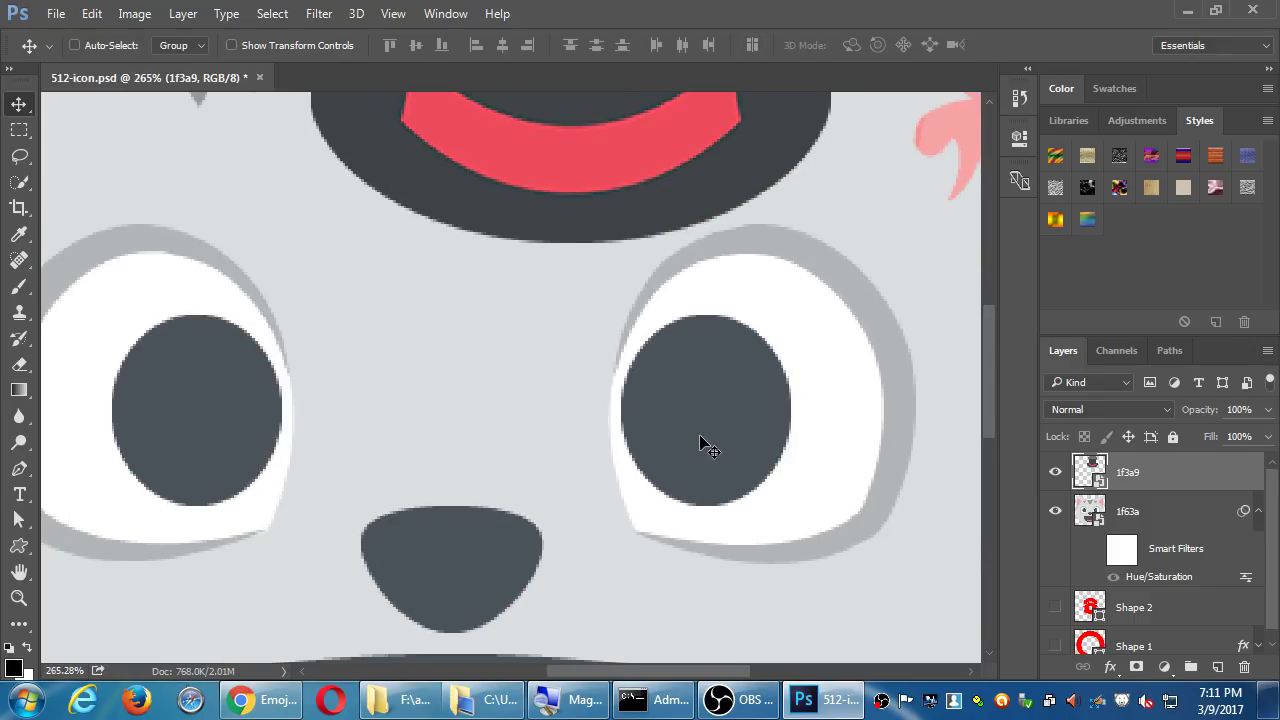
{"action": "key", "text": "ctrl"}
{"action": "scroll", "coordinate": [652, 485], "scroll_direction": "down", "scroll_amount": 4, "text": "alt"}
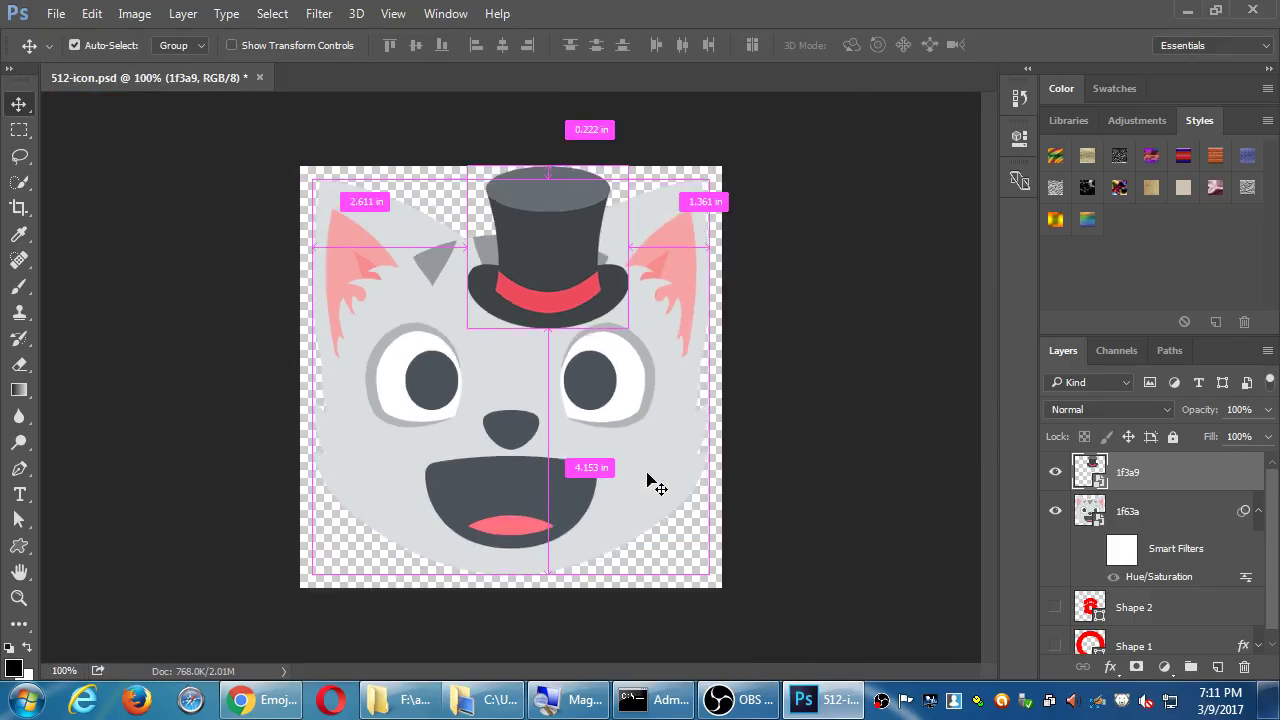
{"action": "scroll", "coordinate": [647, 473], "scroll_direction": "down", "scroll_amount": 3, "text": "alt"}
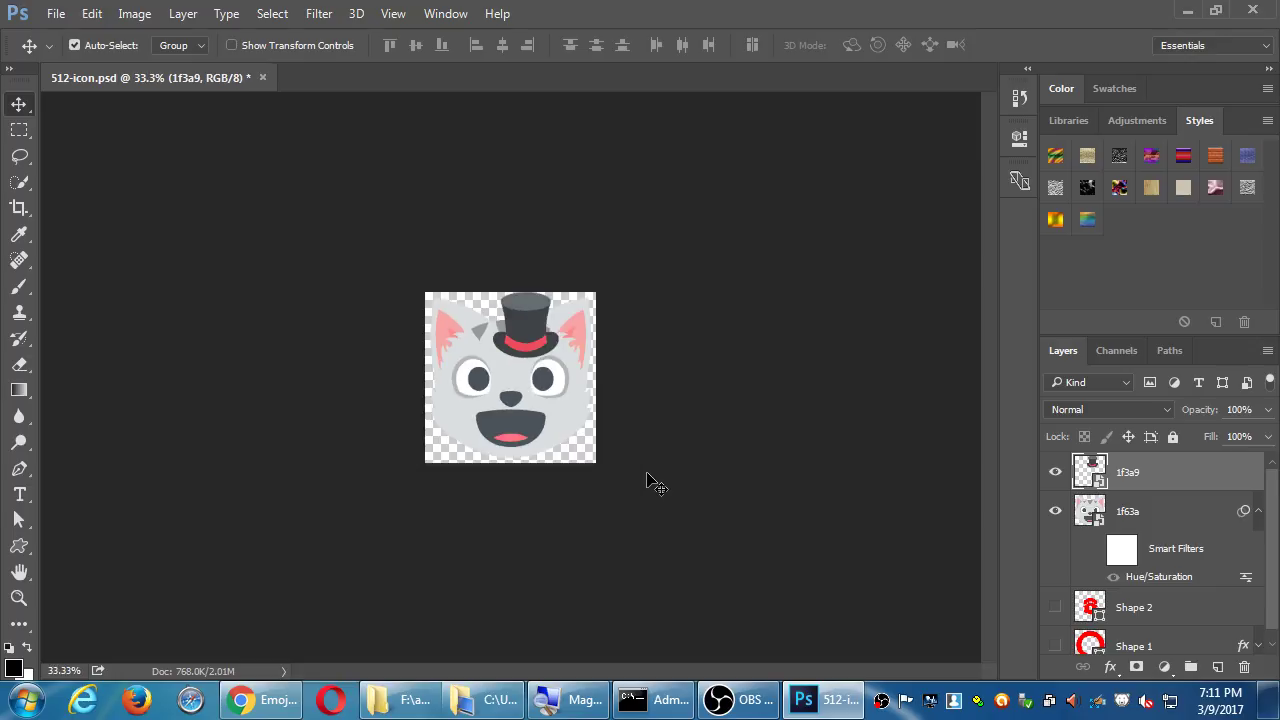
{"action": "scroll", "coordinate": [652, 482], "scroll_direction": "up", "scroll_amount": 3, "text": "alt"}
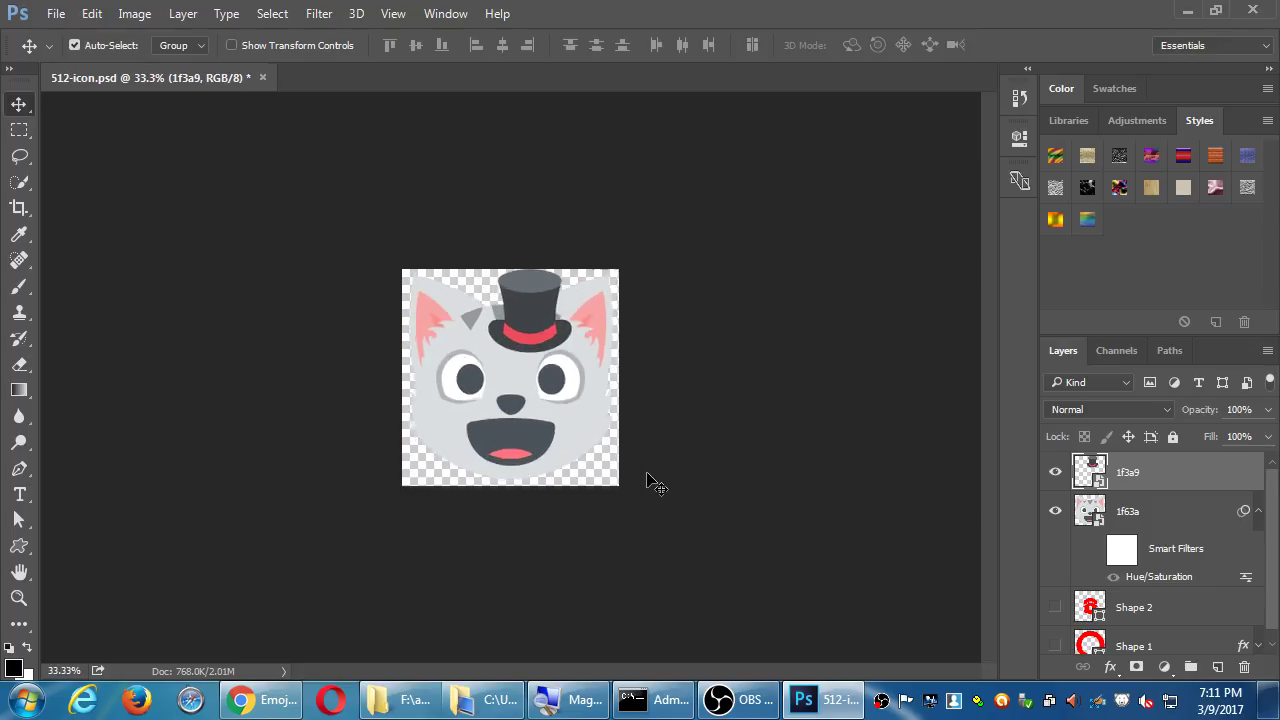
{"action": "key", "text": "ctrl+1"}
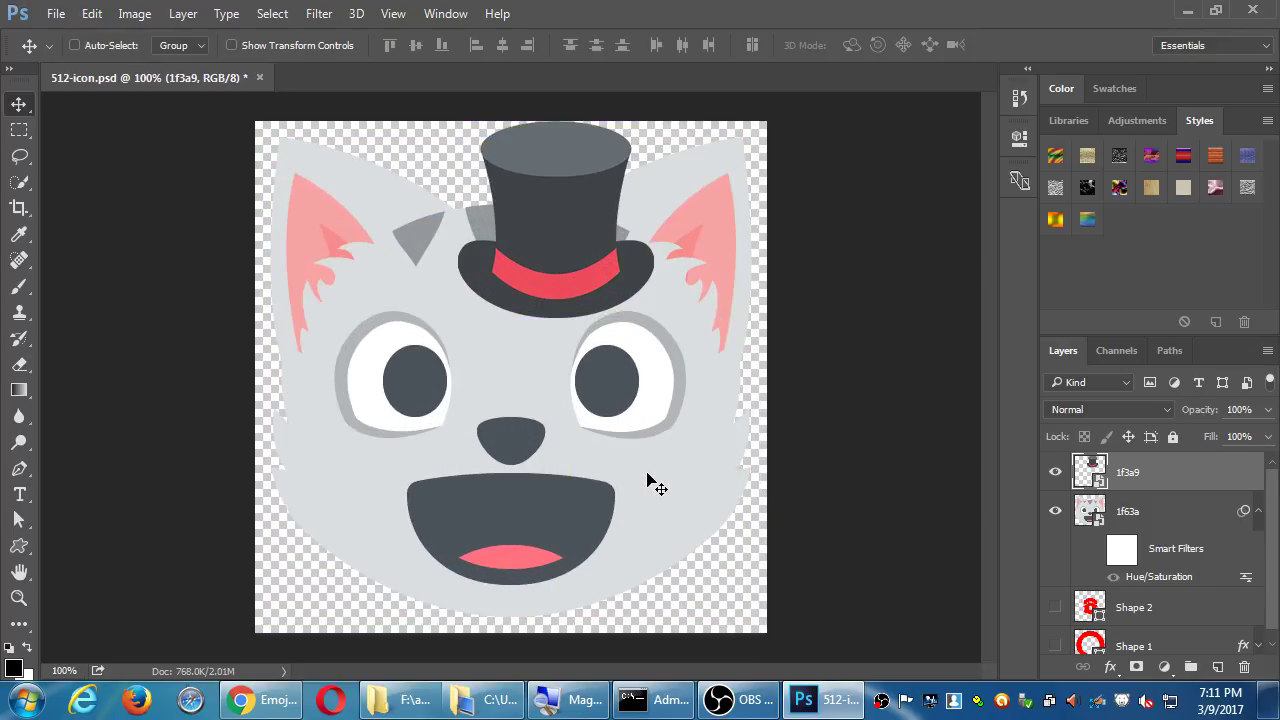
Save the changes to 512-icon.psd.
{"action": "key", "text": "ctrl+s"}
{"action": "key", "text": "ctrl"}
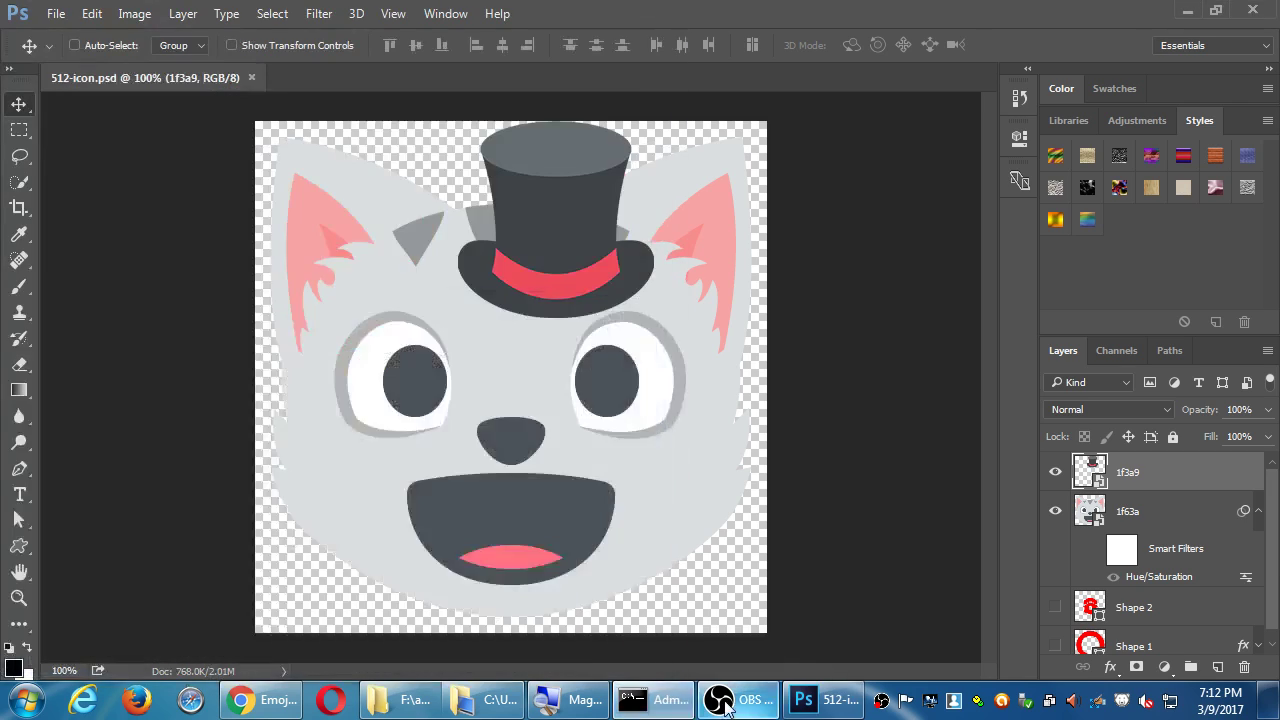
{"action": "left_click", "coordinate": [727, 700]}
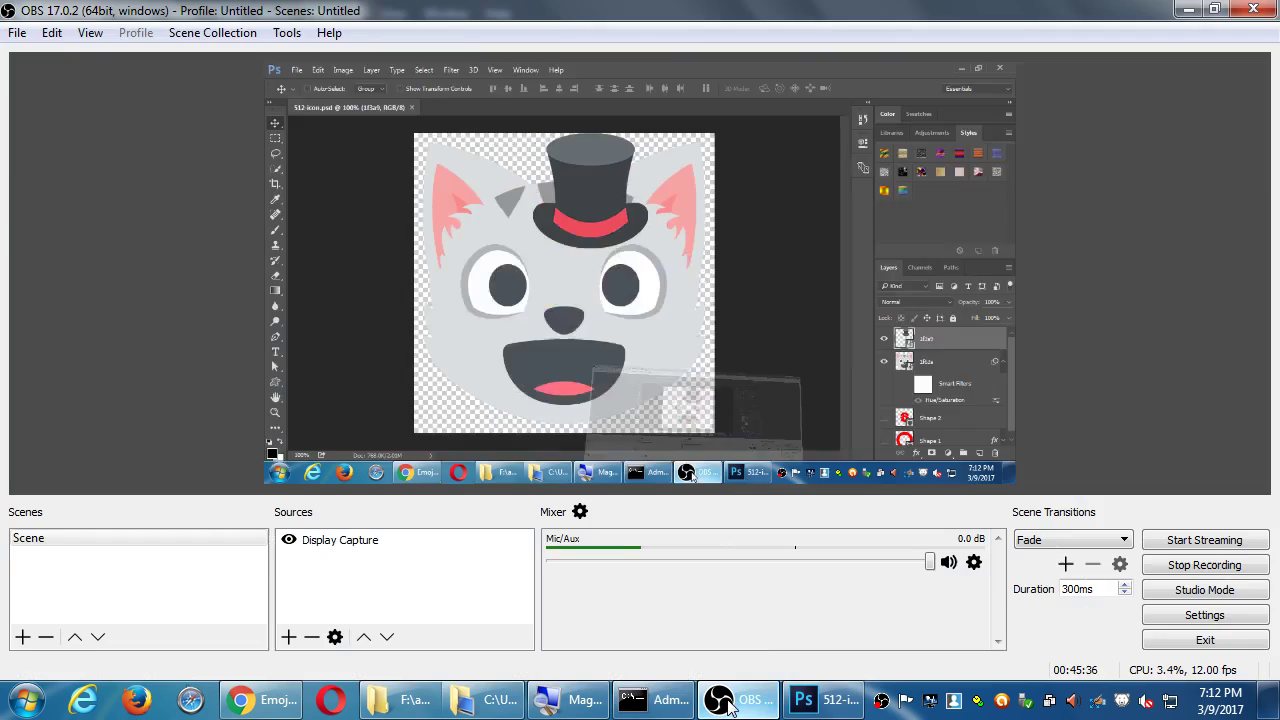